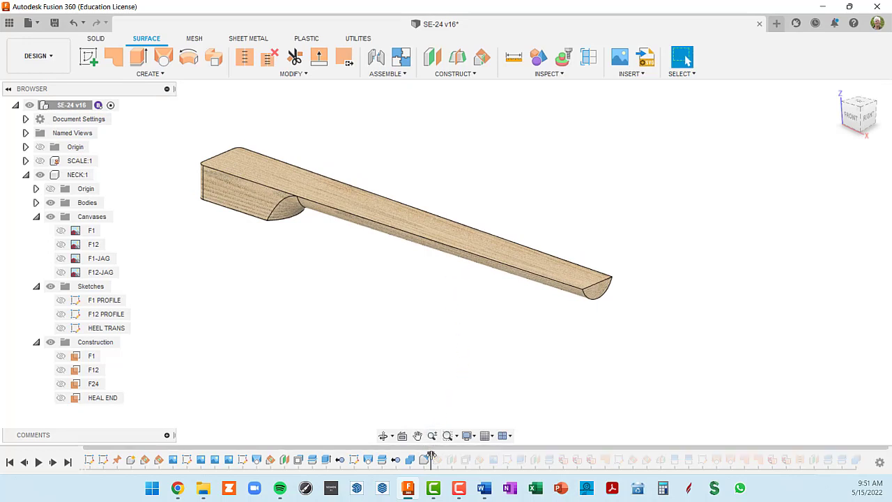
- Roll the timeline forward to include the F0 construction plane and select that plane beyond the end of the neck
drag(431, 455, 440, 457)
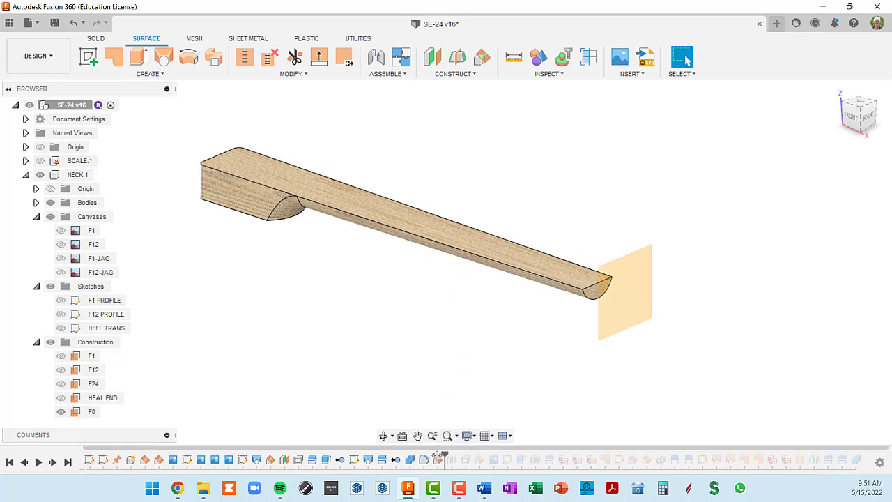
shift+middle_drag(529, 392, 668, 234)
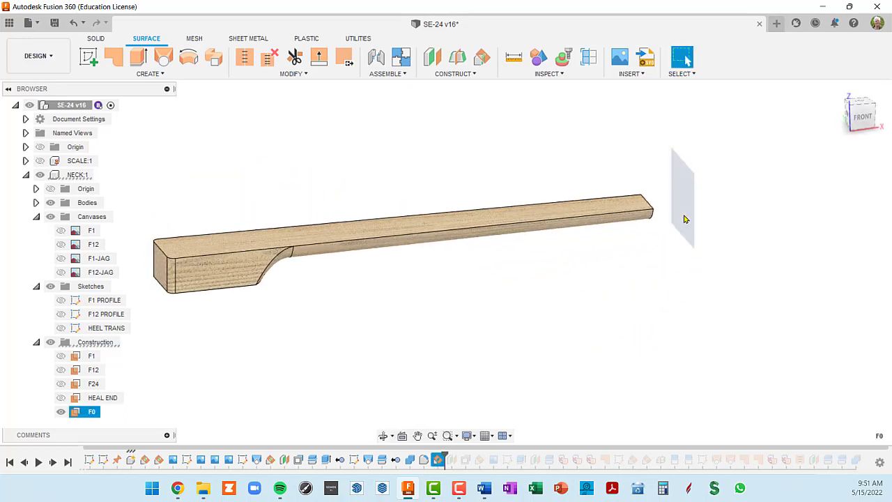
click(685, 219)
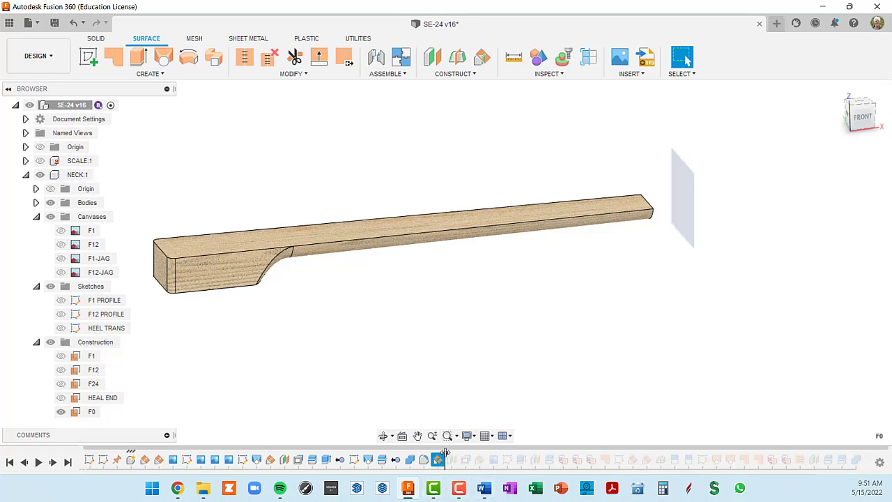
- Roll the timeline forward to include the plane offset from F0 and inspect the gap between the two planes
drag(444, 454, 454, 453)
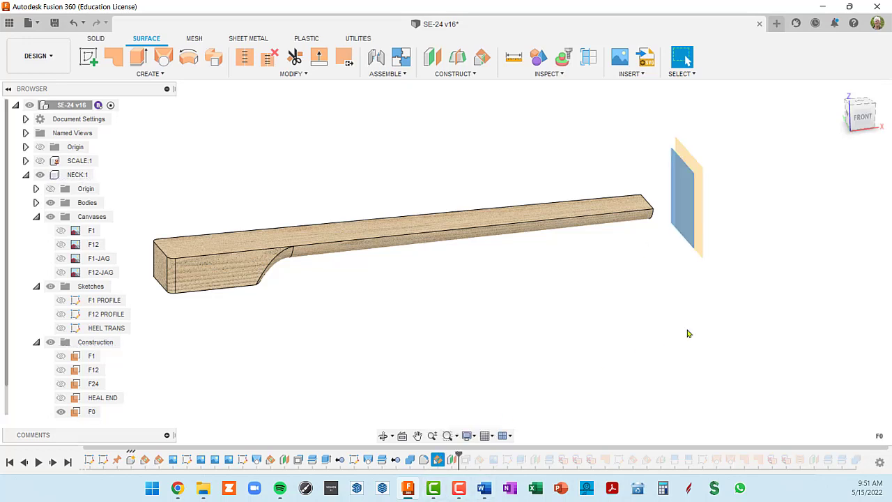
shift+middle_drag(688, 333, 664, 348)
scroll(695, 215, up, 4)
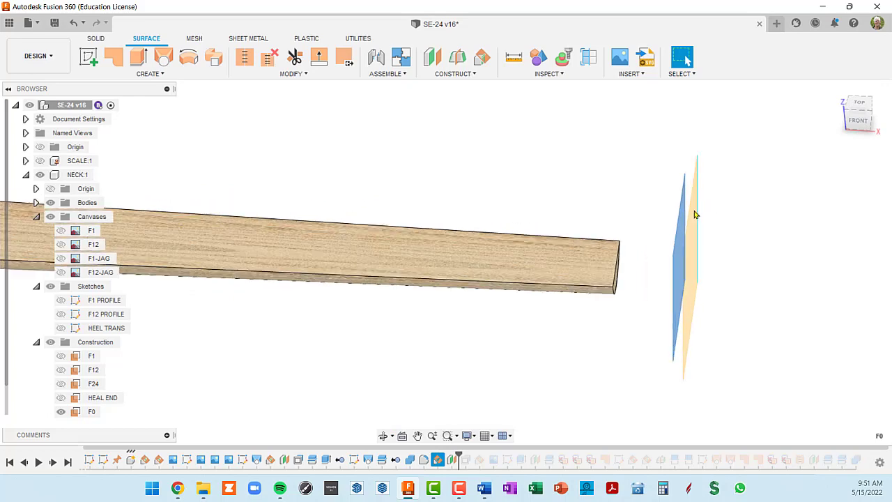
shift+middle_drag(695, 215, 704, 200)
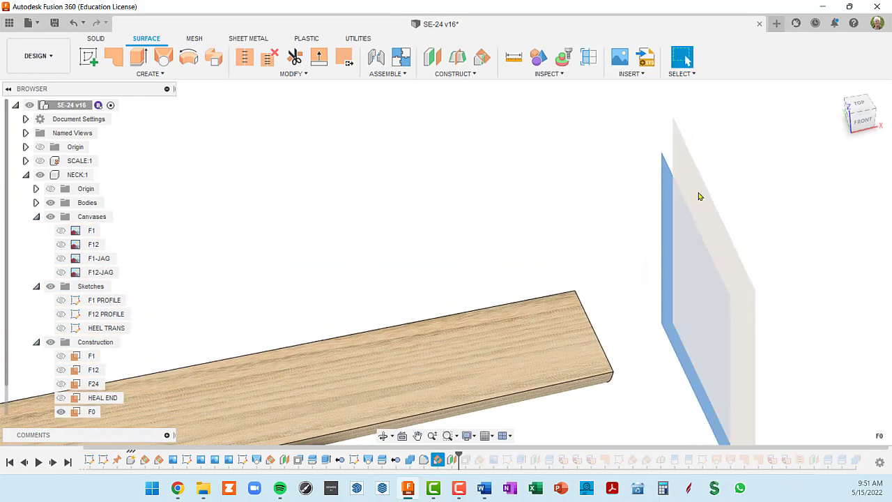
scroll(700, 197, down, 2)
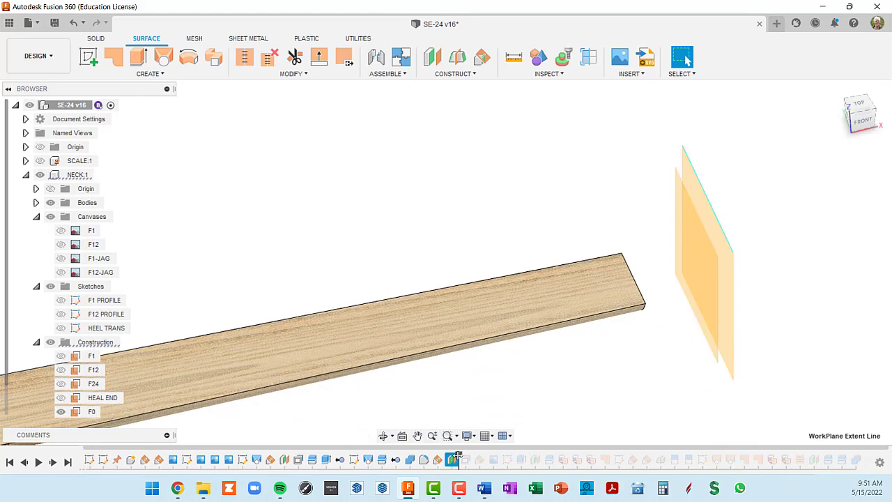
- Advance the timeline past the feature that extends the neck to the NUTLINE plane, and hide the F0 construction plane
shift+middle_drag(597, 414, 420, 205)
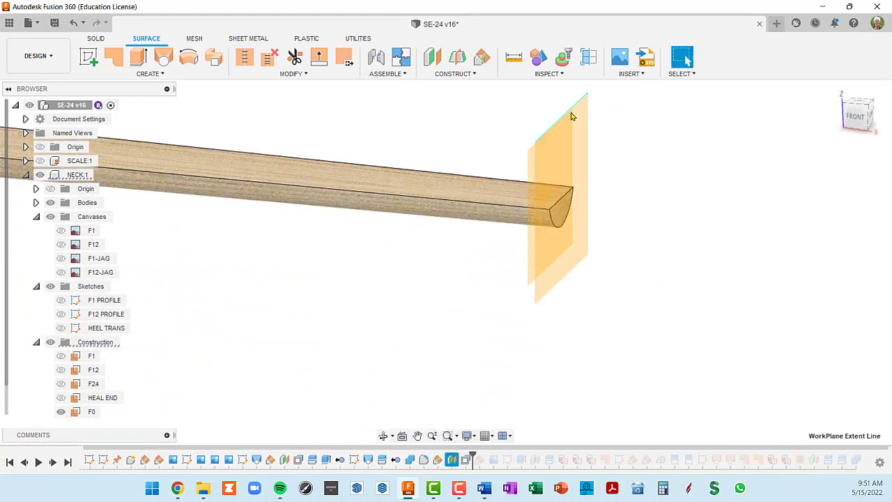
scroll(72, 407, down, 1)
click(63, 400)
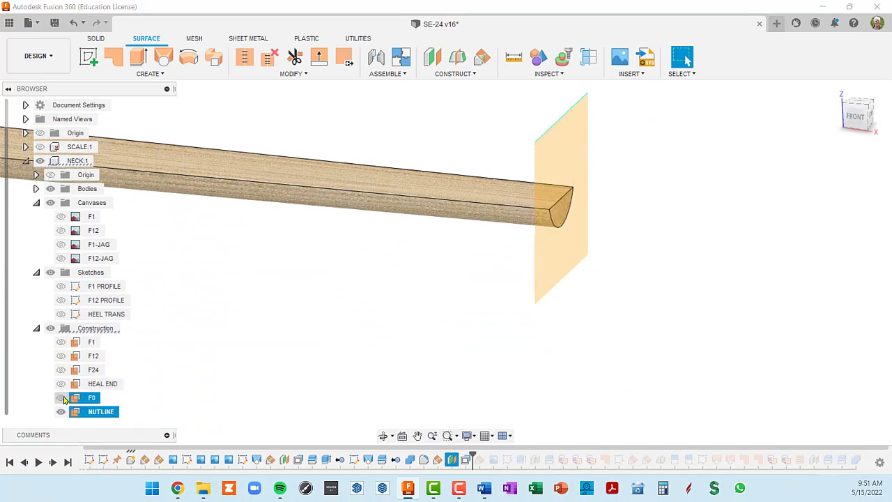
shift+middle_drag(310, 339, 345, 343)
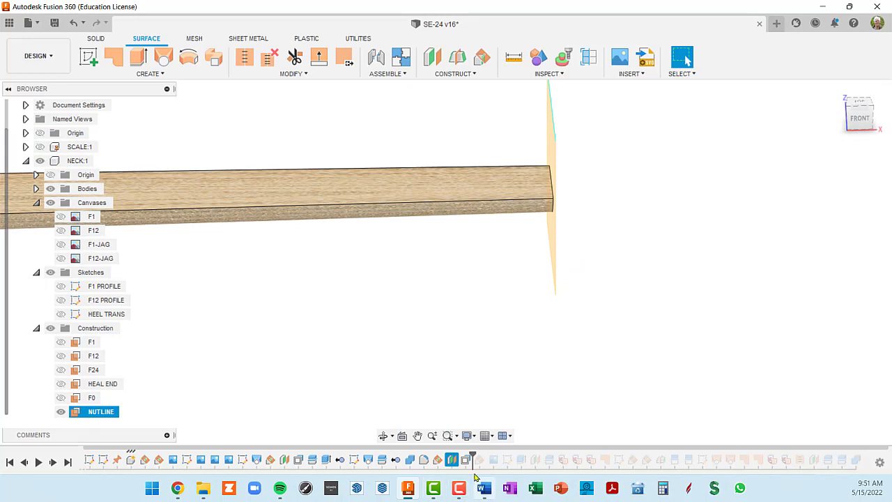
- Roll the timeline forward to include the angled headstock construction plane and inspect where it meets the neck's end
drag(472, 455, 486, 455)
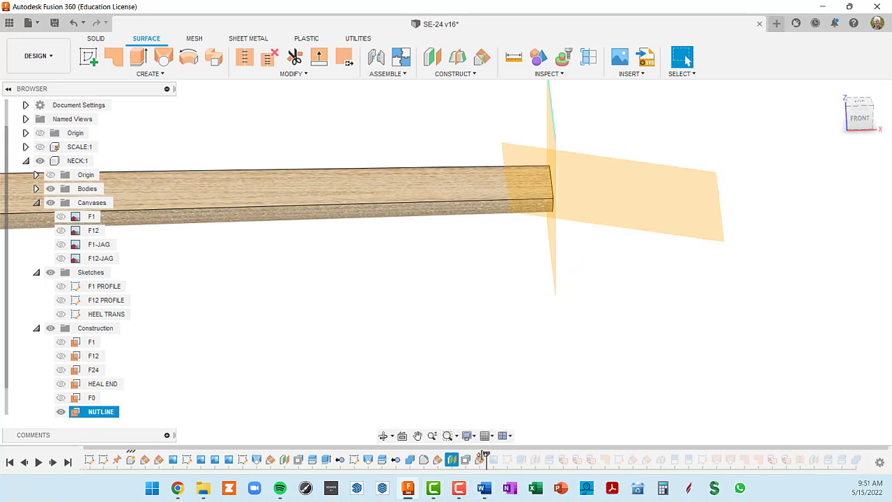
shift+middle_drag(624, 370, 617, 353)
scroll(602, 203, up, 5)
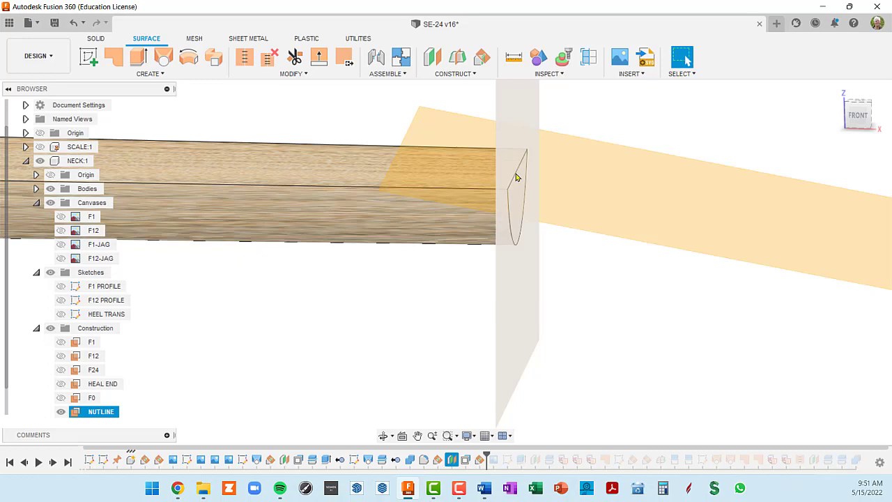
scroll(516, 174, down, 3)
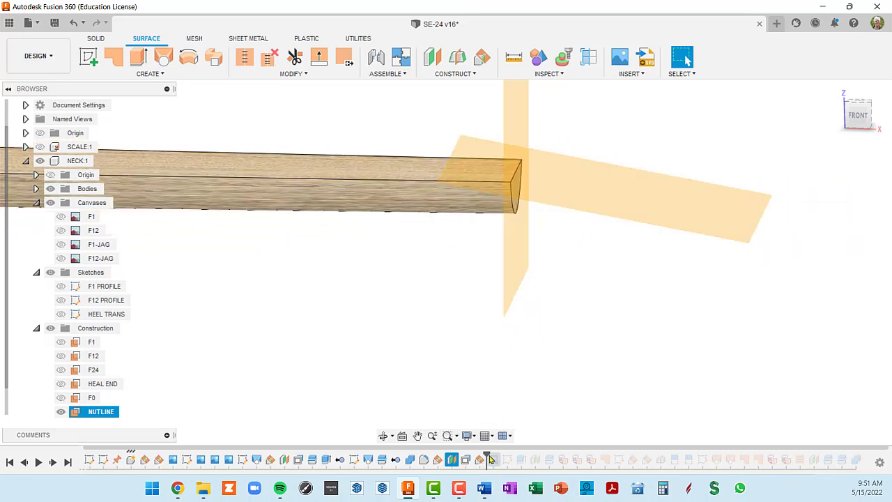
- Roll the timeline forward to include the Headstock canvas and examine the reference photo from above on the angled plane
drag(488, 454, 497, 454)
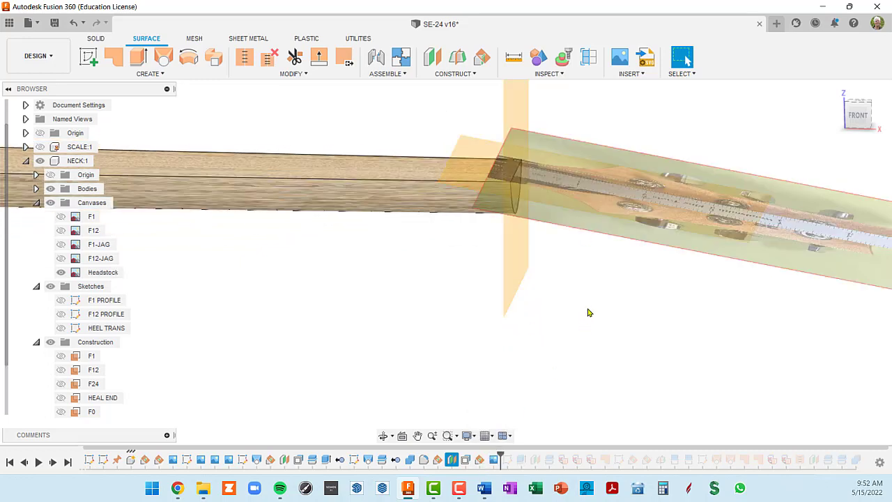
shift+middle_drag(590, 313, 679, 395)
middle_drag(533, 194, 532, 204)
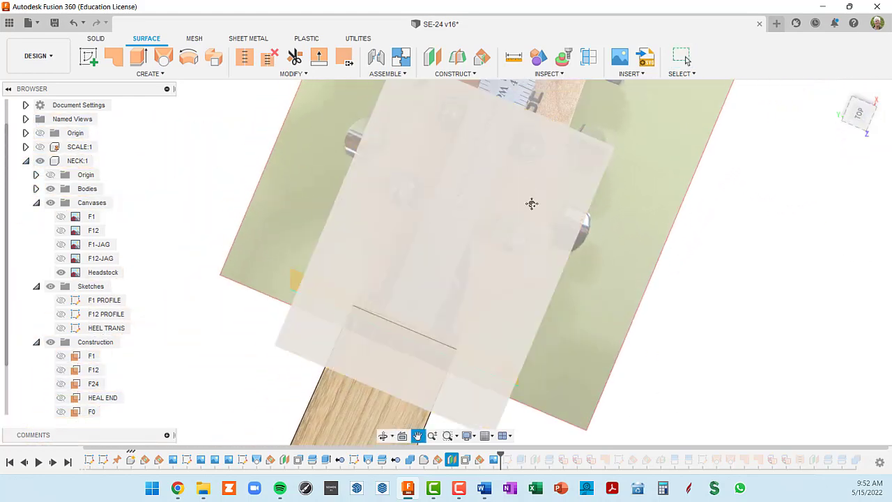
key(Escape)
scroll(585, 254, down, 4)
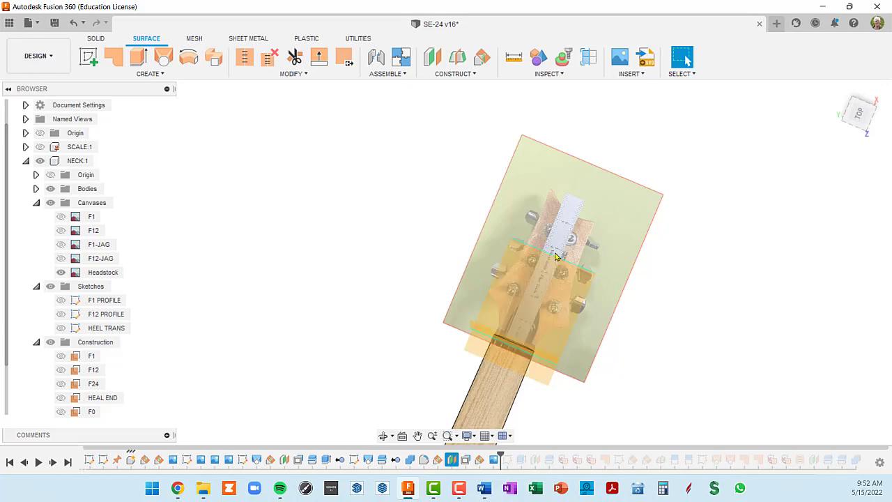
scroll(565, 247, up, 4)
scroll(566, 247, down, 5)
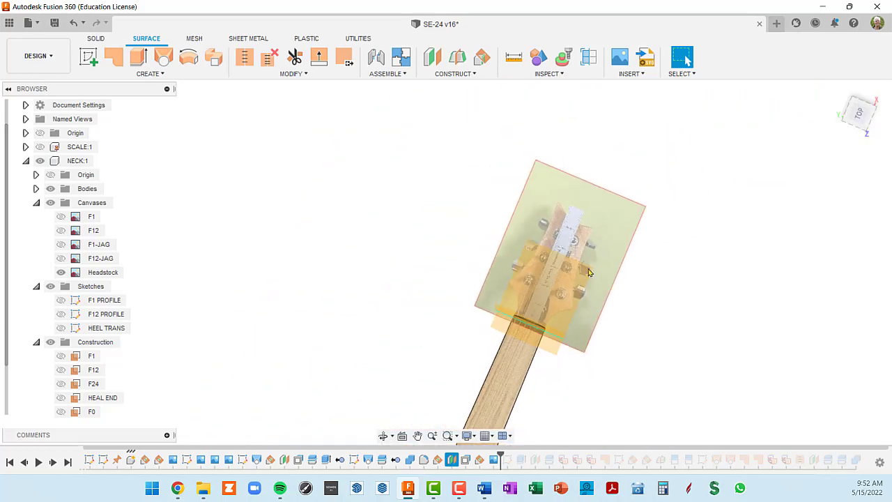
shift+middle_drag(608, 293, 480, 235)
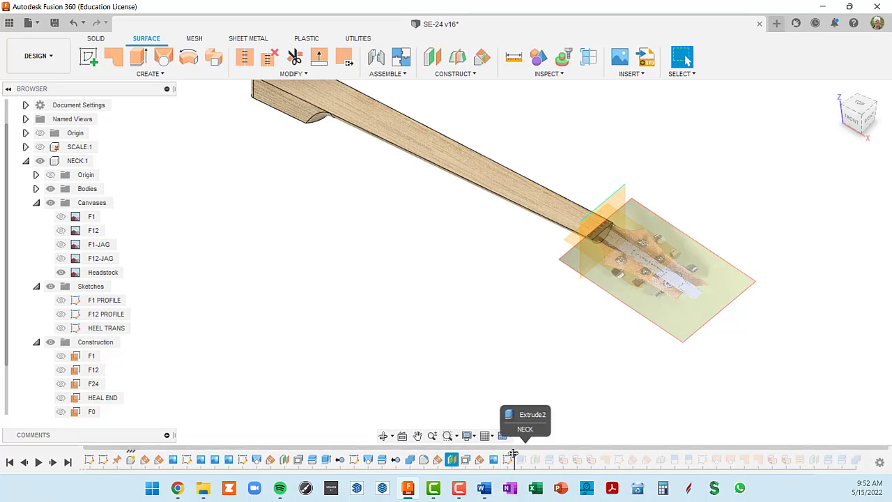
- Roll the timeline forward to include the HEADSTOCK sketch and hide the Headstock canvas to expose the outline
drag(500, 458, 513, 458)
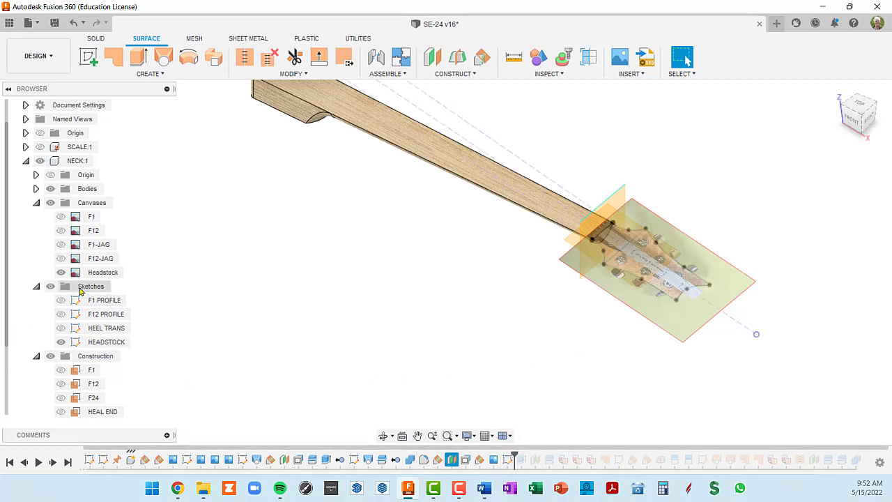
click(60, 272)
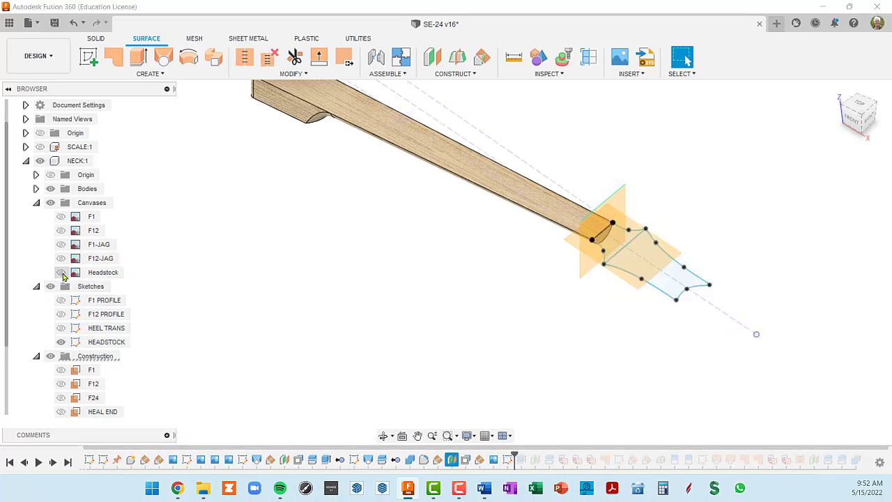
scroll(671, 270, up, 5)
scroll(671, 271, down, 3)
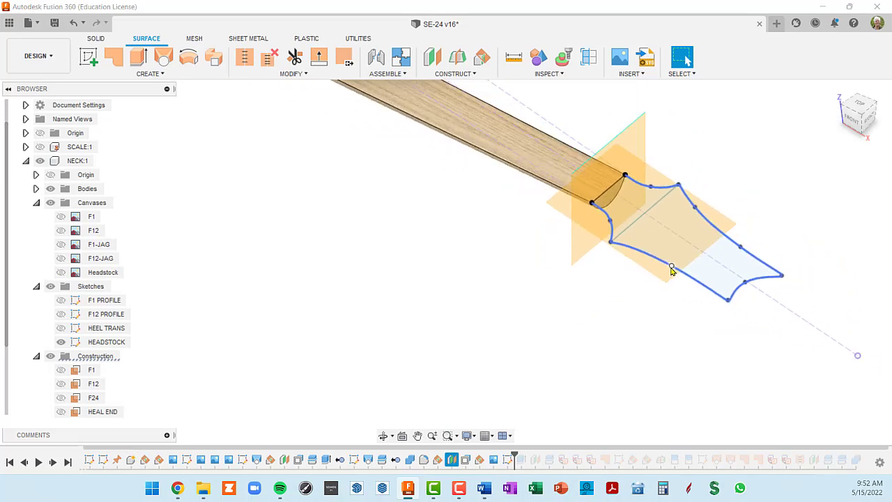
- Roll the timeline forward past the headstock extrusion and inspect the open gap between the neck and headstock bodies
drag(514, 459, 522, 454)
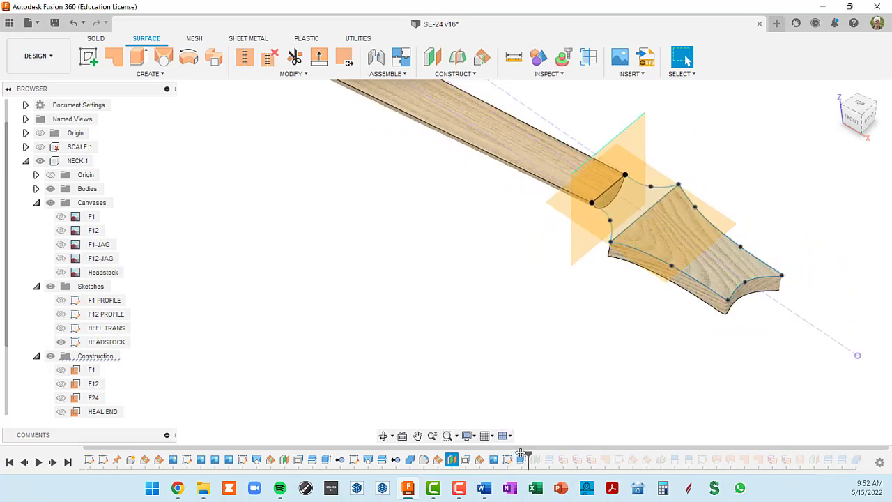
shift+middle_drag(591, 364, 612, 233)
key(Escape)
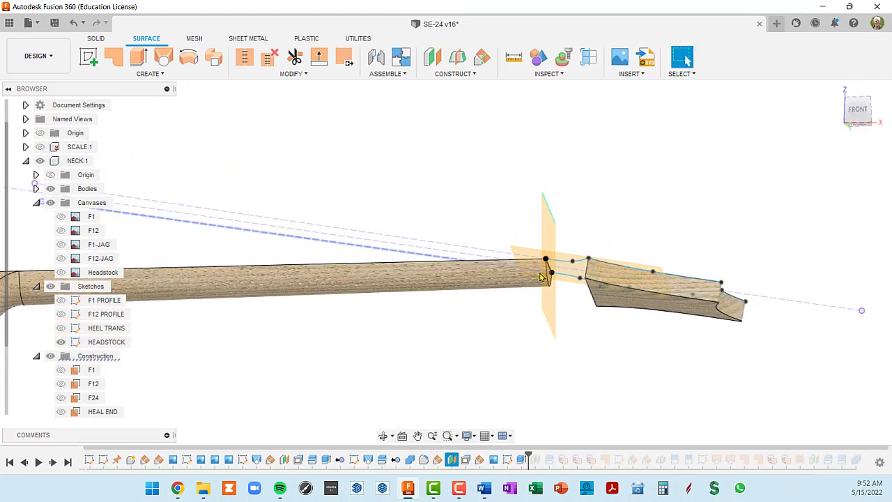
shift+middle_drag(576, 299, 607, 313)
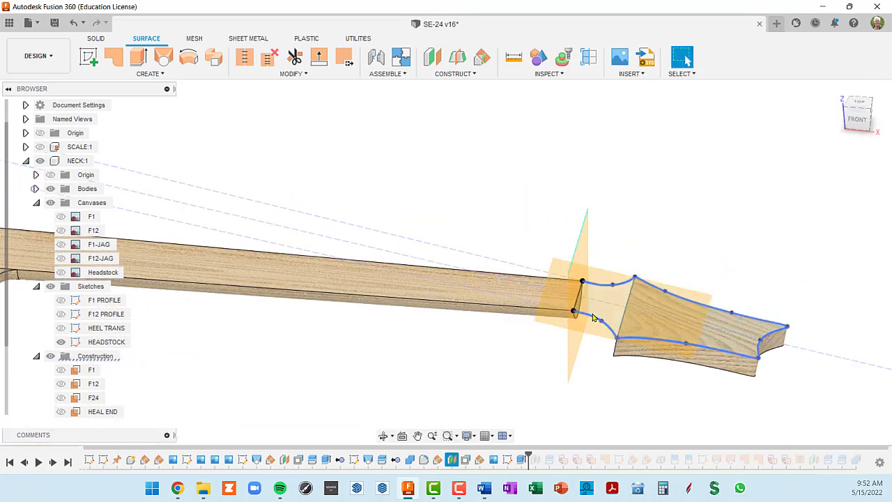
middle_drag(606, 336, 537, 251)
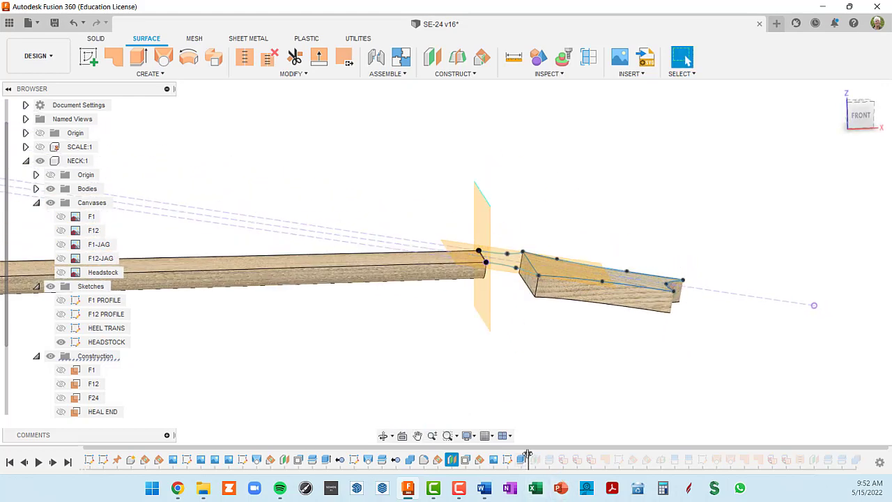
- Roll the timeline forward to include the HS-TRANS plane and inspect its offset behind the nut end from the top, underside and side
drag(528, 454, 539, 456)
shift+middle_drag(513, 390, 495, 391)
scroll(461, 261, up, 3)
shift+middle_drag(496, 292, 480, 291)
key(Escape)
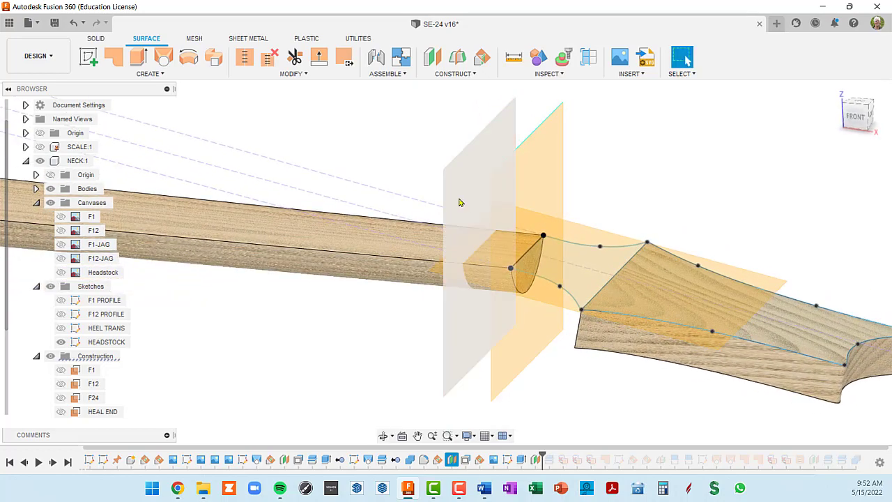
shift+middle_drag(482, 341, 477, 298)
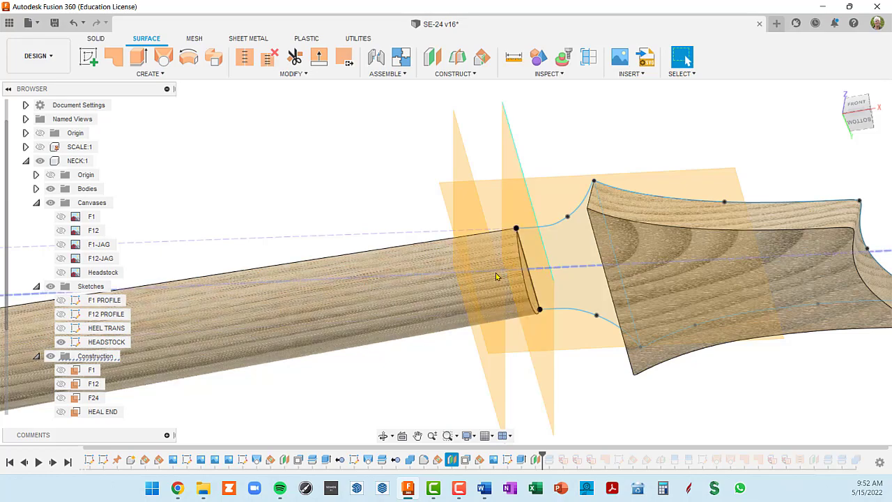
shift+middle_drag(496, 271, 511, 290)
shift+middle_drag(508, 256, 388, 328)
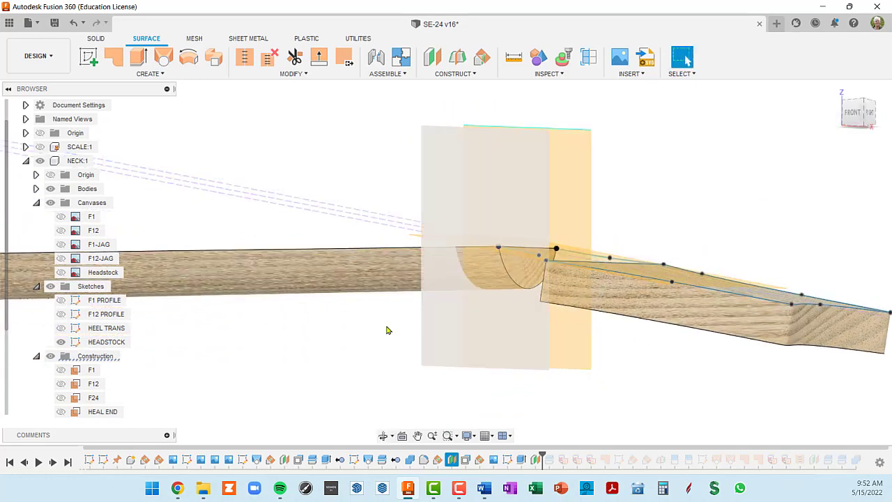
- Hide the HEADSTOCK and NUTLINE construction planes, leaving HS-TRANS visible across the neck
scroll(79, 412, down, 2)
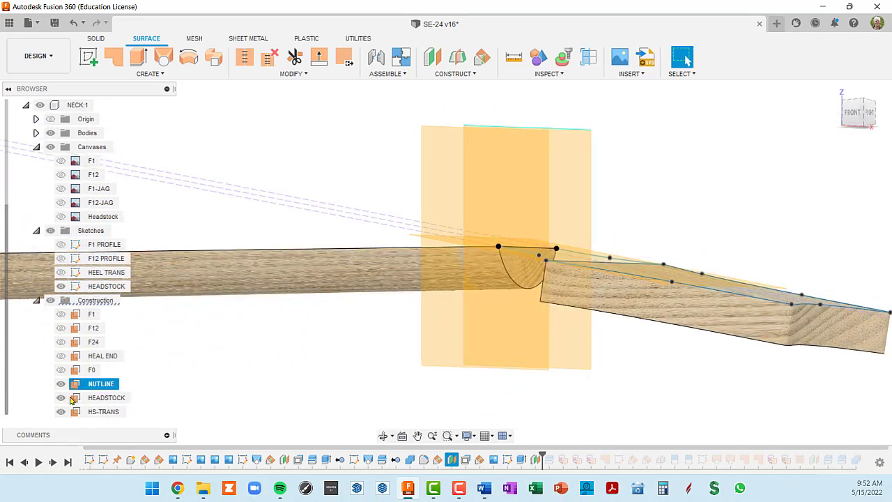
ctrl+click(66, 414)
ctrl+click(61, 411)
click(61, 399)
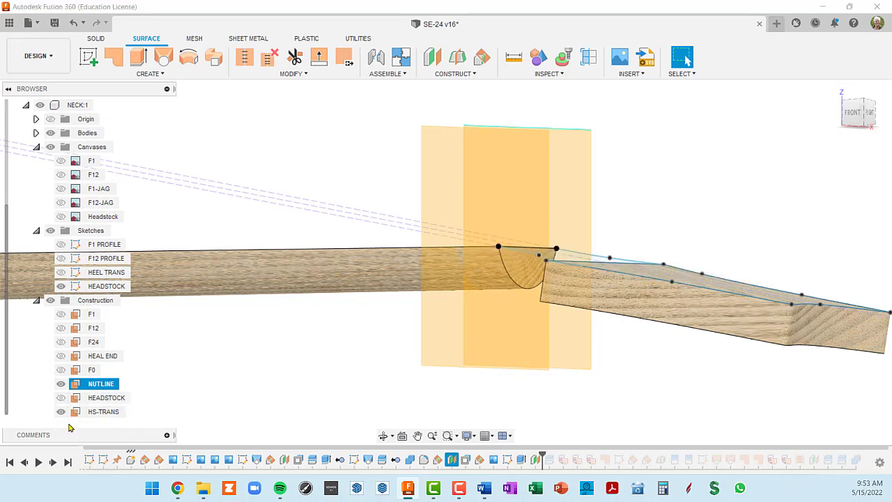
click(62, 385)
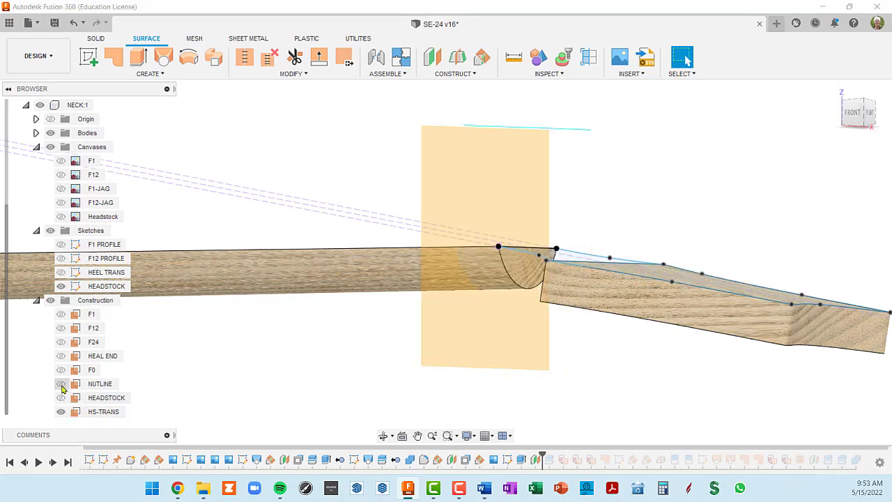
shift+middle_drag(398, 337, 421, 323)
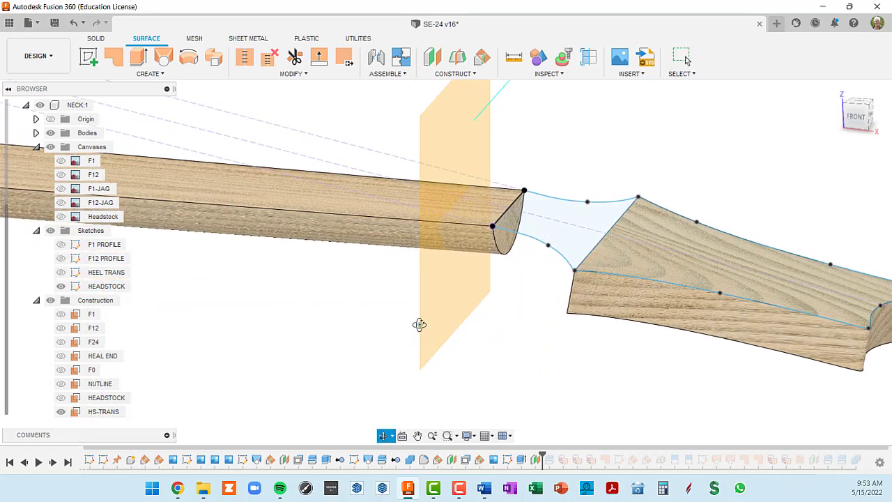
scroll(448, 237, down, 2)
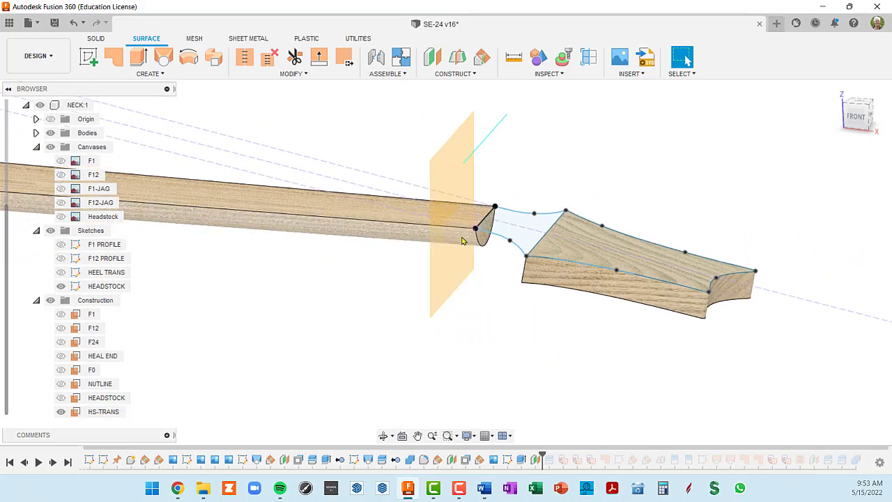
- Roll the timeline forward past the neck split at HS-TRANS and the three features removing faces of the end segment
drag(542, 454, 554, 454)
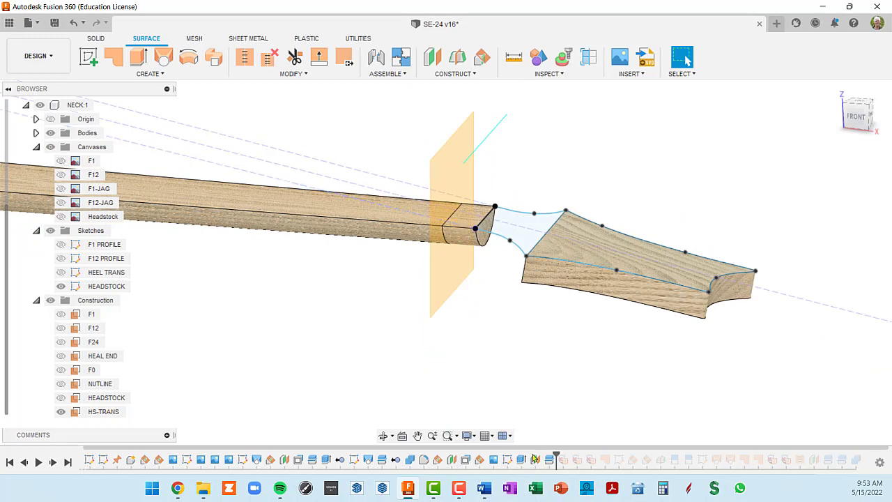
drag(556, 455, 590, 458)
scroll(446, 210, up, 2)
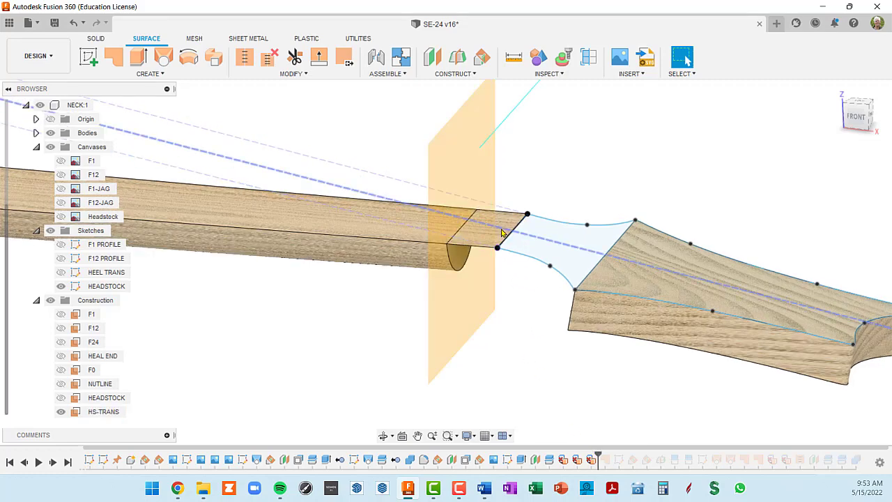
- Roll the timeline forward past the surface patch bridging the top face between neck and headstock, and inspect it
mouse_move(503, 234)
shift+middle_down()
mouse_move(512, 238)
mouse_move(502, 237)
shift+middle_up()
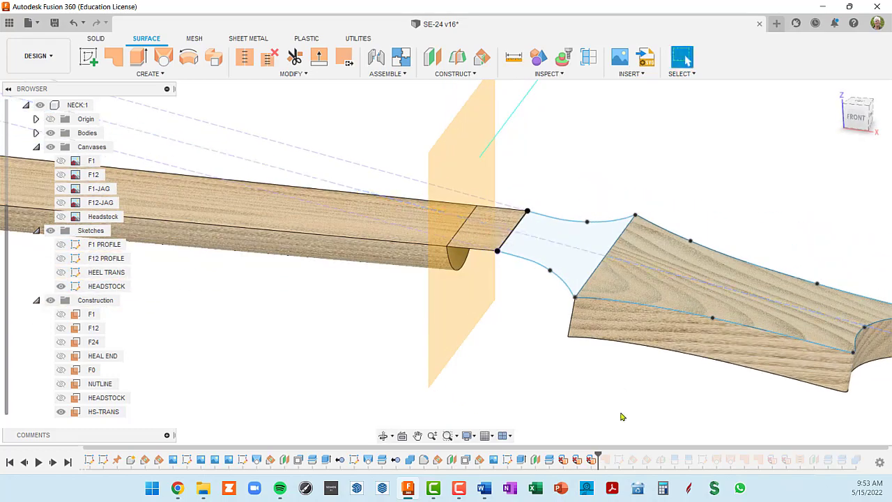
drag(599, 458, 612, 458)
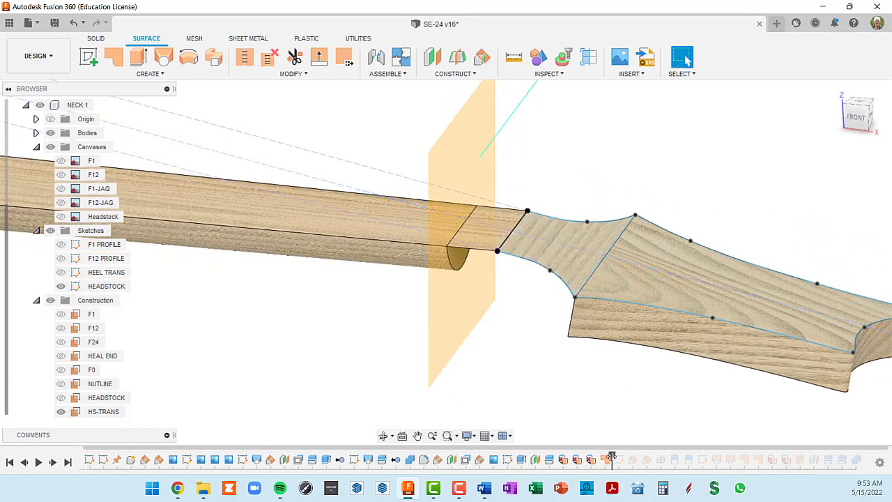
shift+middle_drag(565, 281, 563, 271)
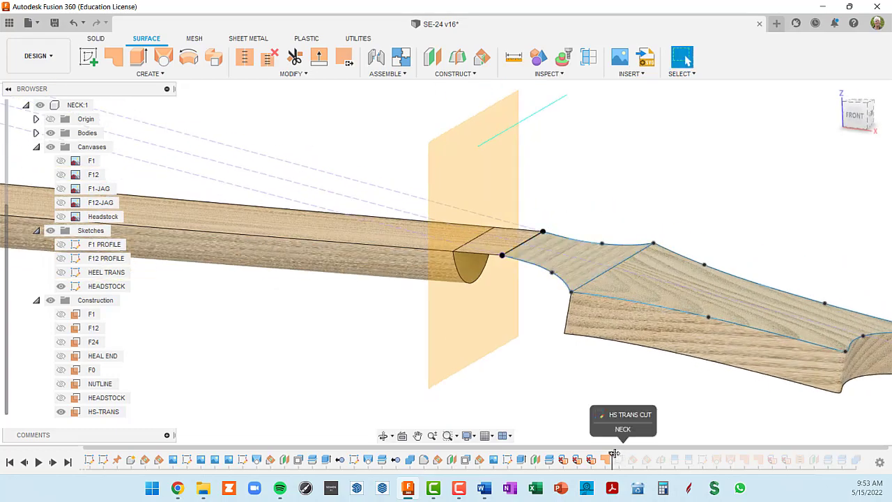
- Roll the timeline forward past the HS TRANS CUT sketch and inspect its lines at the neck's cut end
drag(612, 458, 625, 455)
mouse_move(498, 340)
shift+middle_down()
mouse_move(466, 297)
mouse_move(468, 272)
shift+middle_up()
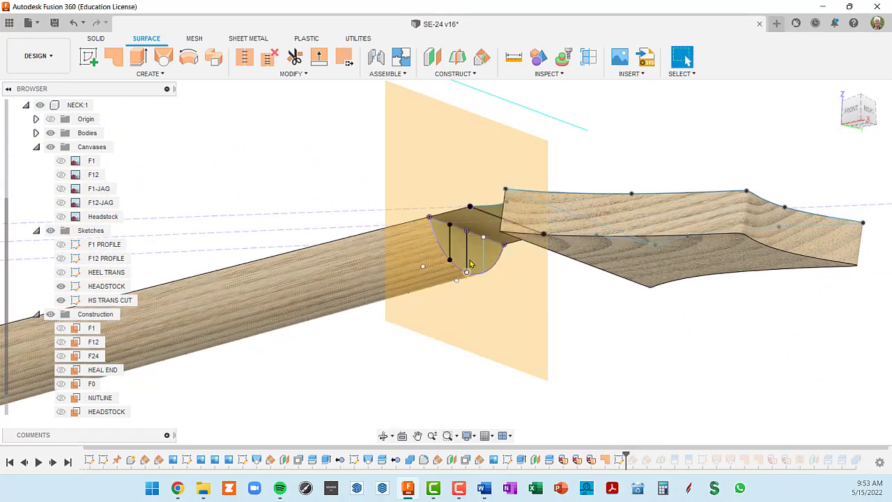
scroll(453, 243, up, 3)
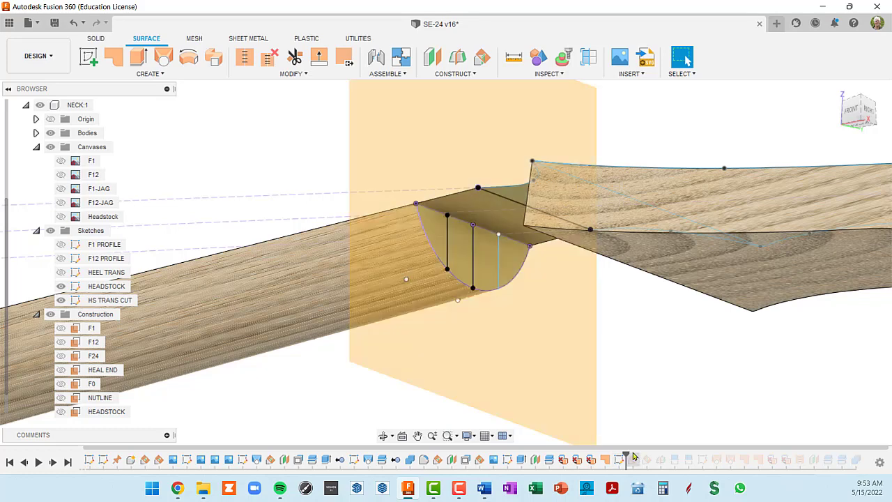
- Roll the timeline forward to include the first small construction plane at the HS TRANS CUT sketch and inspect its position
drag(627, 453, 638, 456)
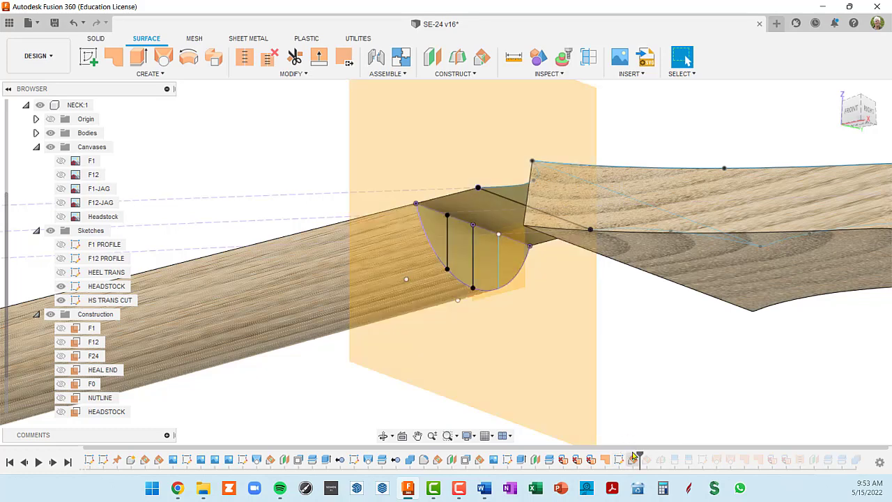
scroll(620, 421, down, 5)
mouse_move(580, 376)
shift+middle_down()
mouse_move(582, 400)
mouse_move(592, 291)
shift+middle_up()
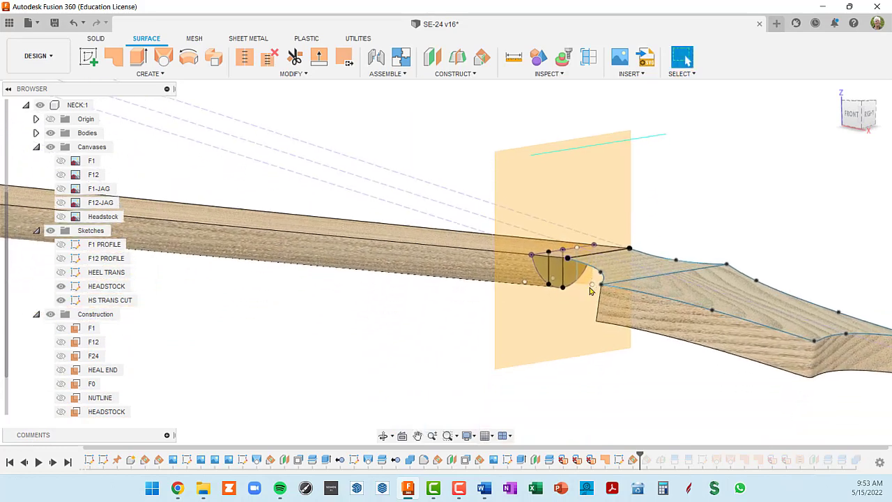
scroll(577, 215, up, 3)
scroll(514, 330, down, 3)
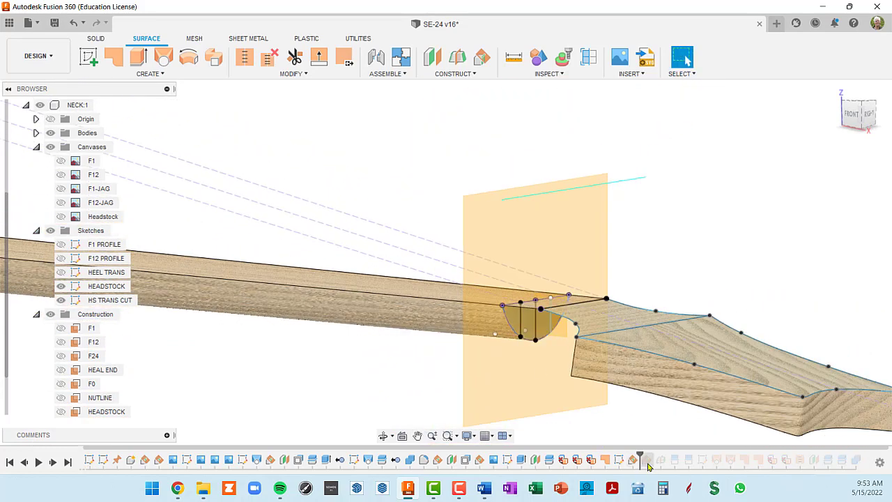
- Roll the timeline forward through the remaining split planes and splits to the HS TRANS sketch, and inspect its curves from underneath
drag(639, 457, 708, 462)
mouse_move(617, 415)
shift+middle_down()
mouse_move(627, 370)
mouse_move(631, 7)
mouse_move(641, 232)
shift+middle_up()
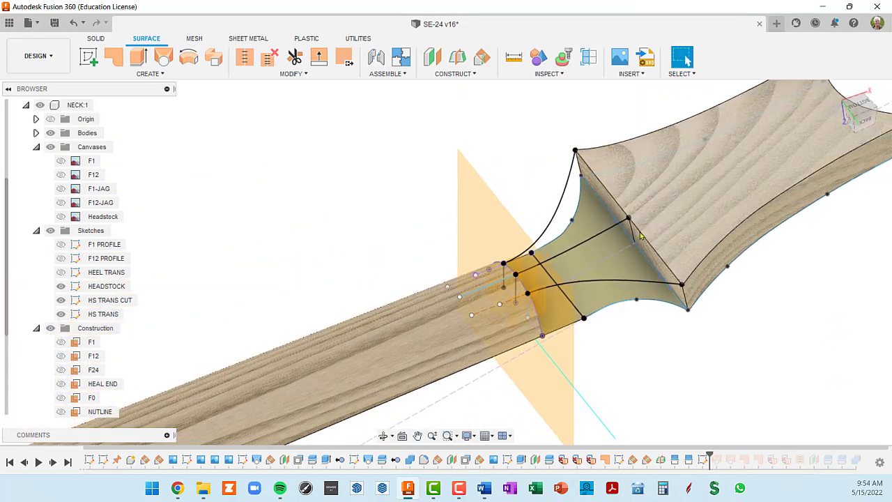
scroll(647, 271, up, 3)
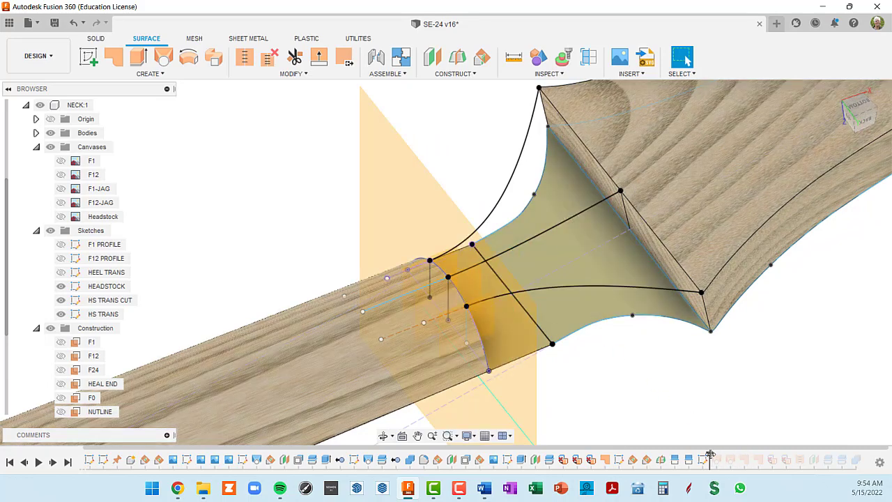
- Roll the timeline forward past the first transition surface and make Body18 visible in the NECK component
drag(710, 453, 723, 457)
scroll(83, 186, up, 2)
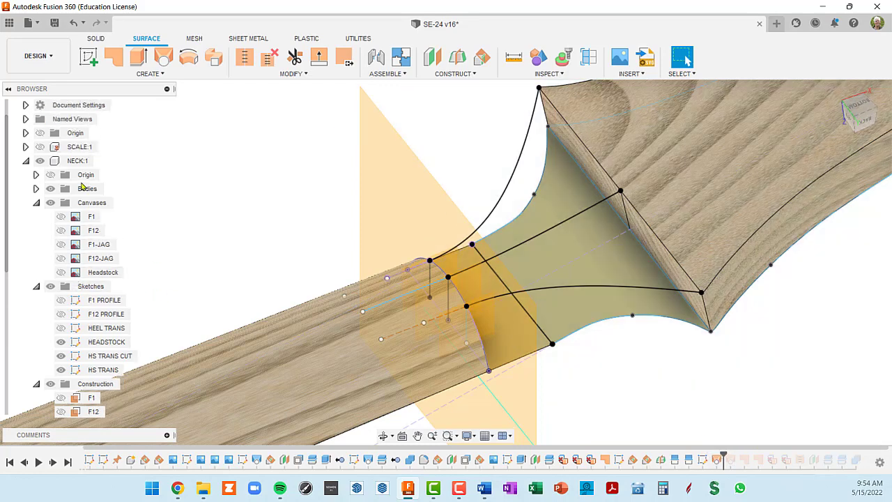
click(36, 189)
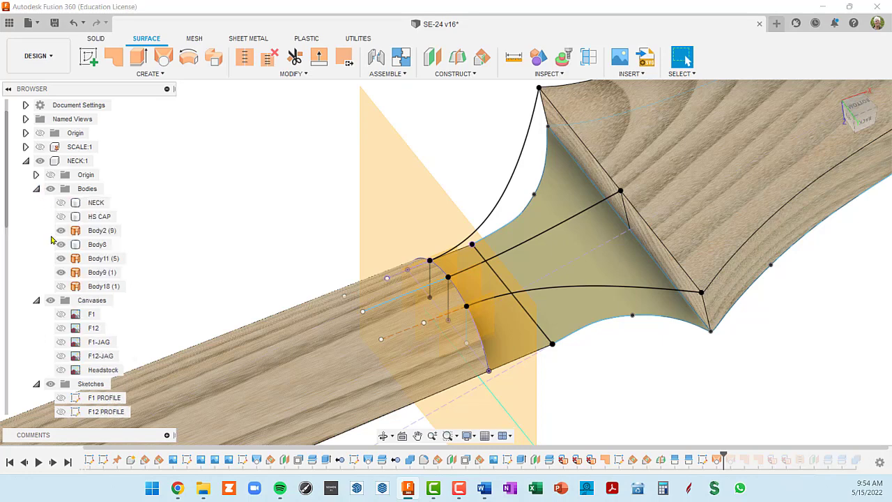
click(62, 287)
click(61, 231)
click(61, 231)
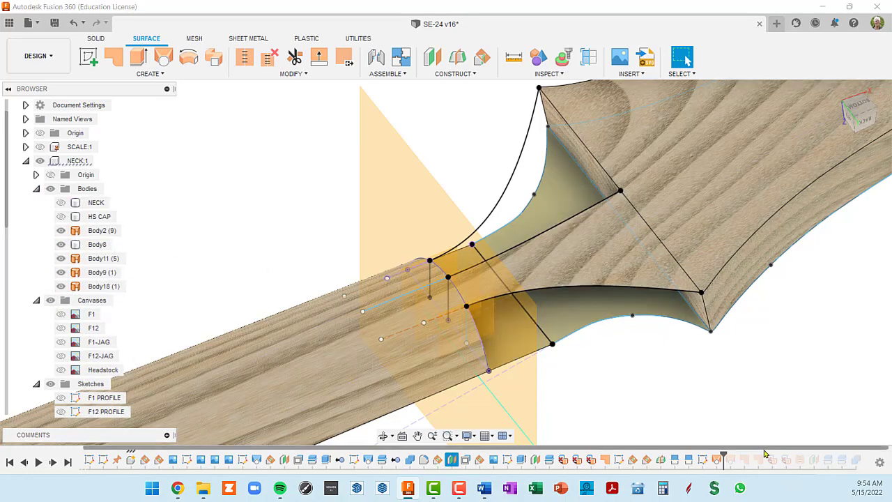
- Roll the timeline forward past the second transition surface, make Body19 visible, and inspect it from the underside
drag(724, 455, 738, 456)
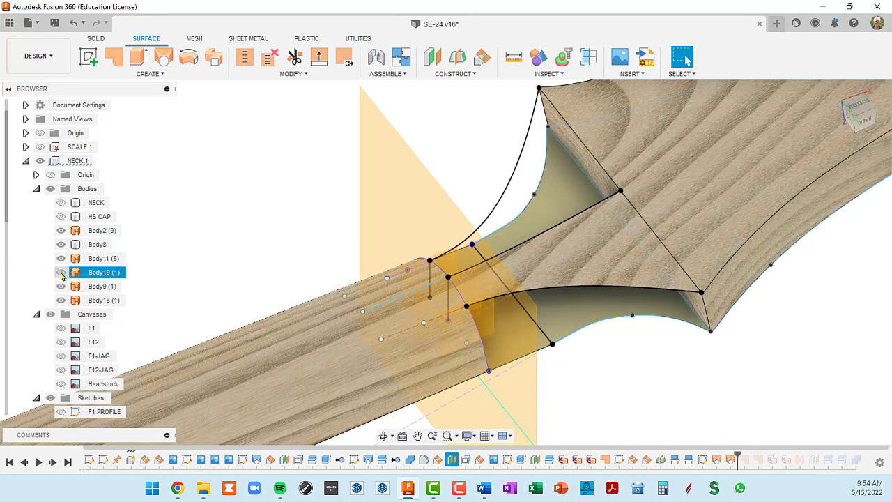
click(61, 273)
shift+middle_drag(538, 209, 510, 213)
scroll(108, 408, down, 1)
scroll(108, 405, down, 3)
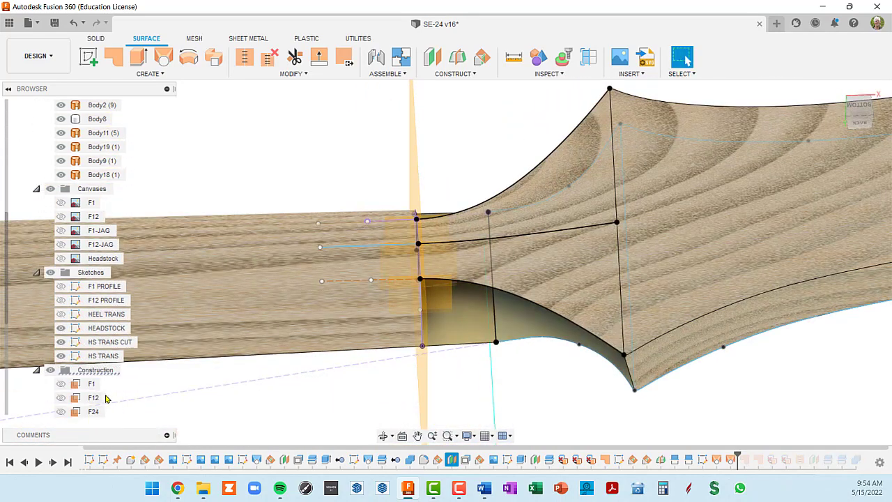
- Hide all the neck's construction planes and inspect the open side of the headstock transition
click(49, 343)
click(49, 342)
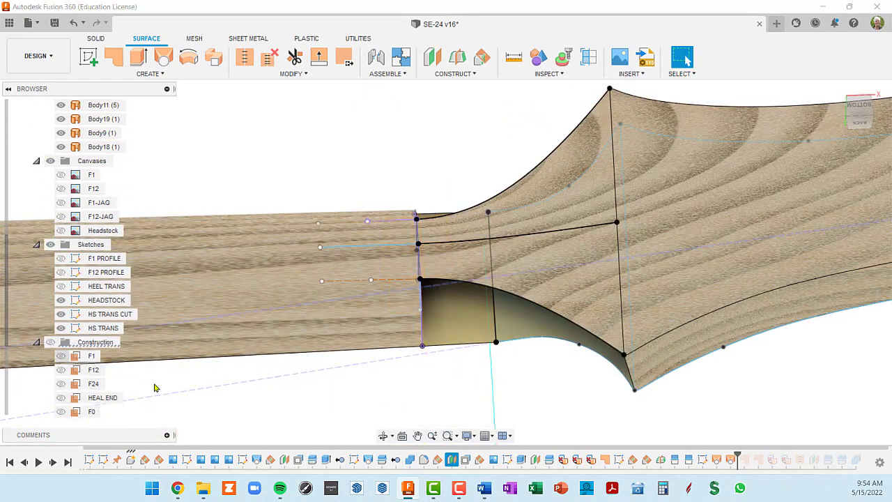
shift+middle_drag(458, 400, 517, 388)
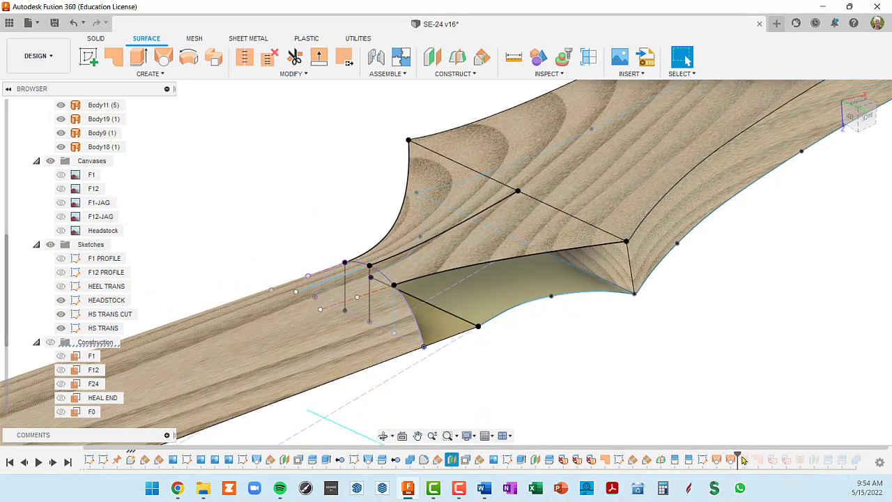
- Roll the timeline forward past the first side patch, make Body15 visible, and inspect both sides of the transition
drag(737, 453, 743, 457)
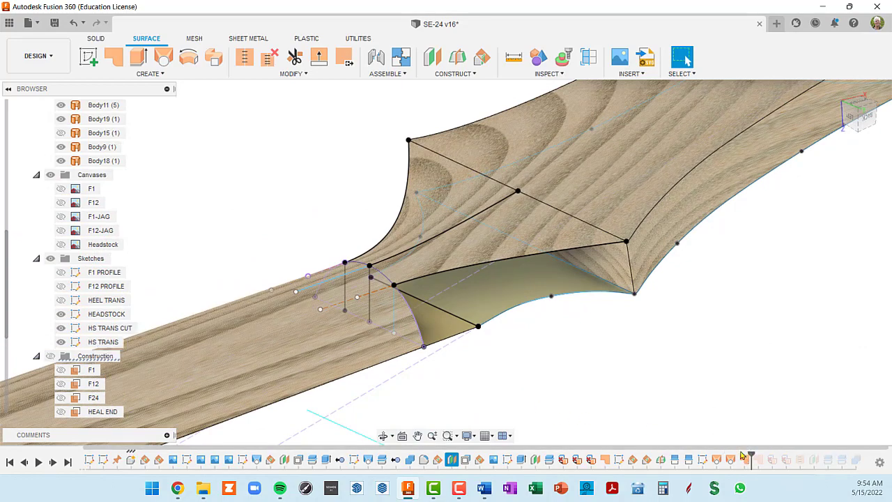
shift+middle_drag(425, 335, 430, 337)
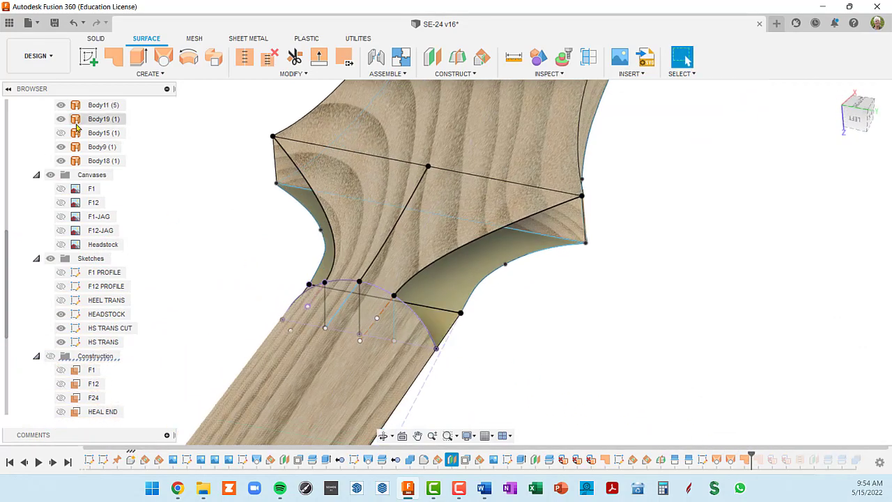
scroll(76, 126, up, 1)
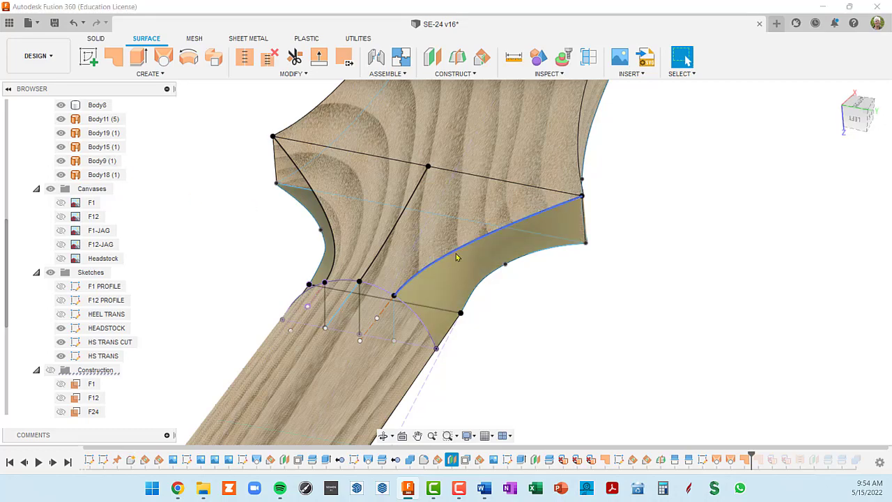
shift+middle_drag(456, 258, 440, 281)
shift+middle_drag(502, 219, 612, 339)
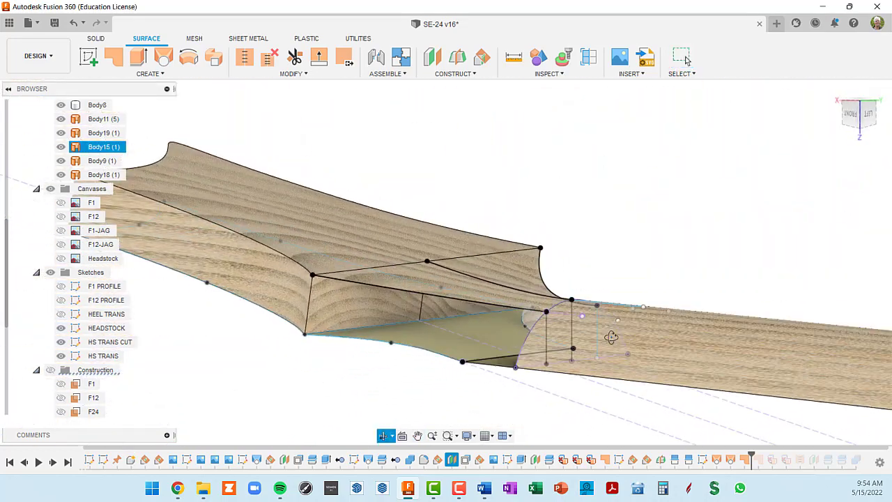
- Roll the timeline forward past the second side patch, make Body20 visible, and inspect the closed transition from underneath
drag(751, 454, 764, 455)
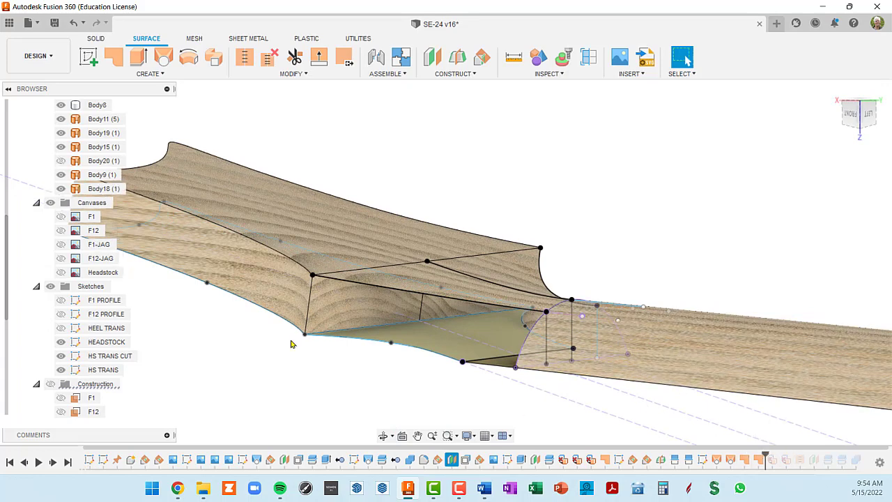
click(60, 161)
shift+middle_drag(488, 209, 598, 183)
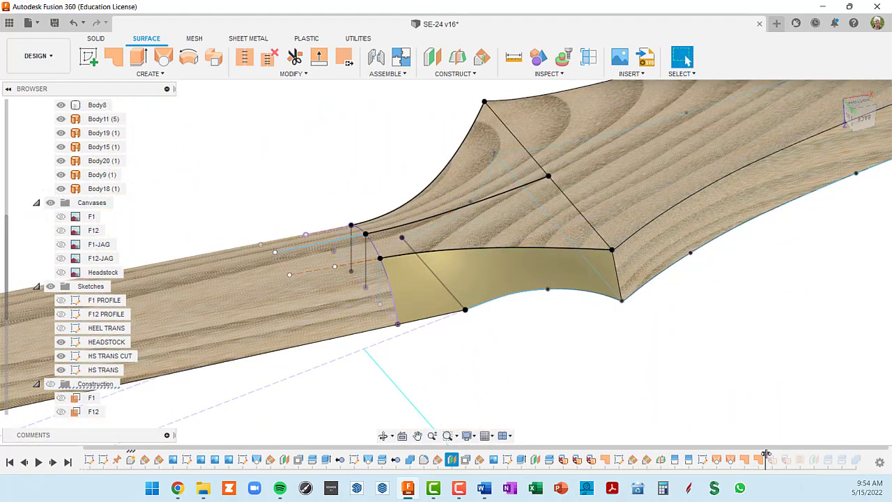
- Roll the timeline forward past the features joining the transition to include the HS CAP plane, and view the headstock from above
drag(766, 454, 817, 454)
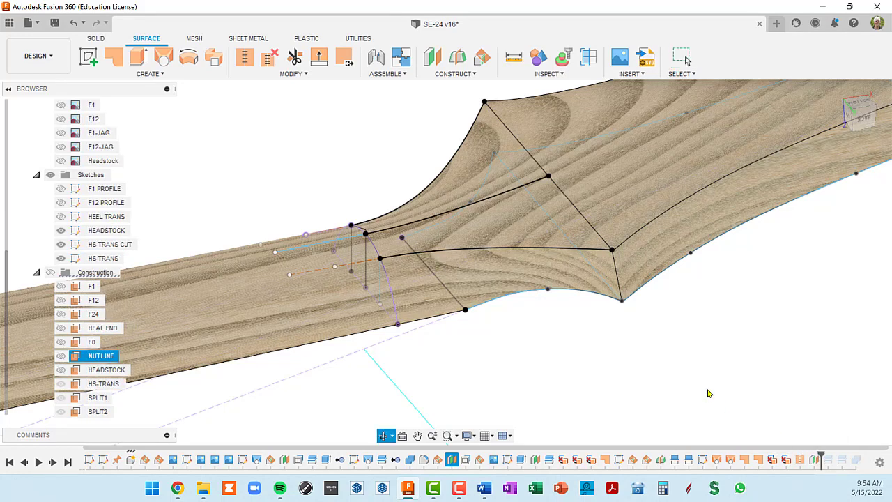
shift+middle_drag(709, 394, 540, 206)
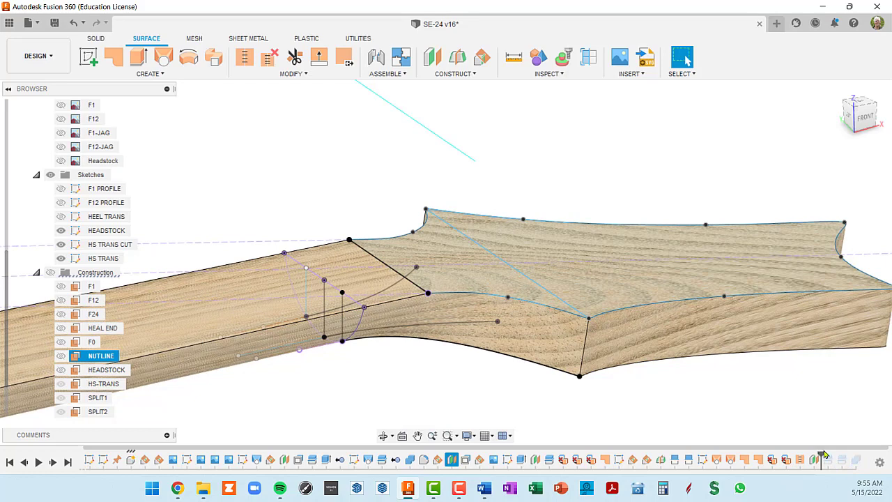
- Show the HS CAP construction plane, hide HS-TRANS, SPLIT1, SPLIT2 and SPLIT3, and inspect where it crosses the headstock
scroll(98, 349, down, 2)
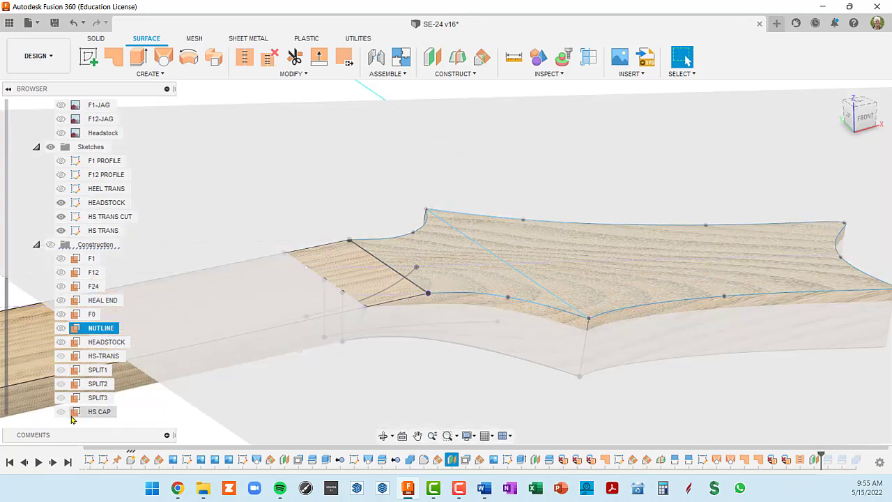
click(63, 411)
click(61, 413)
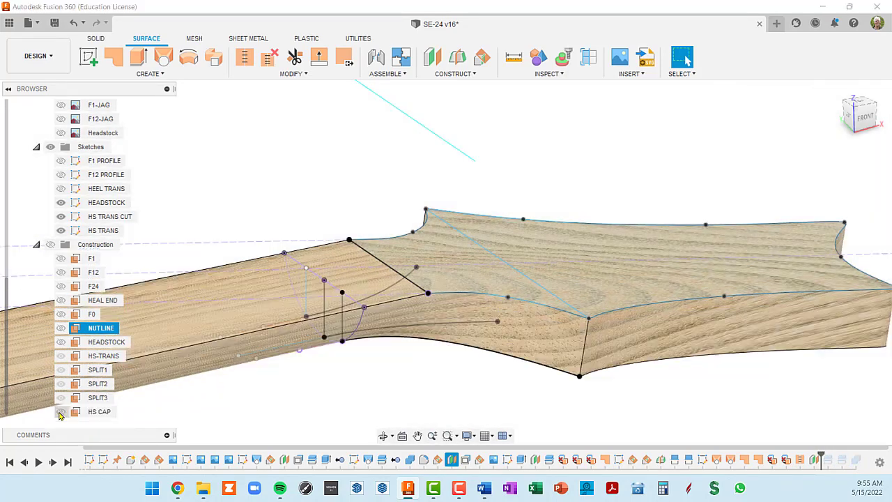
click(60, 399)
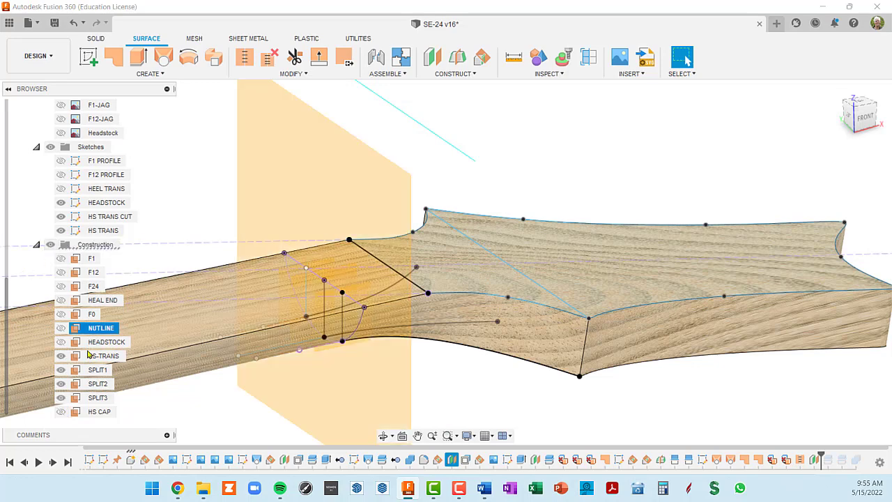
click(61, 412)
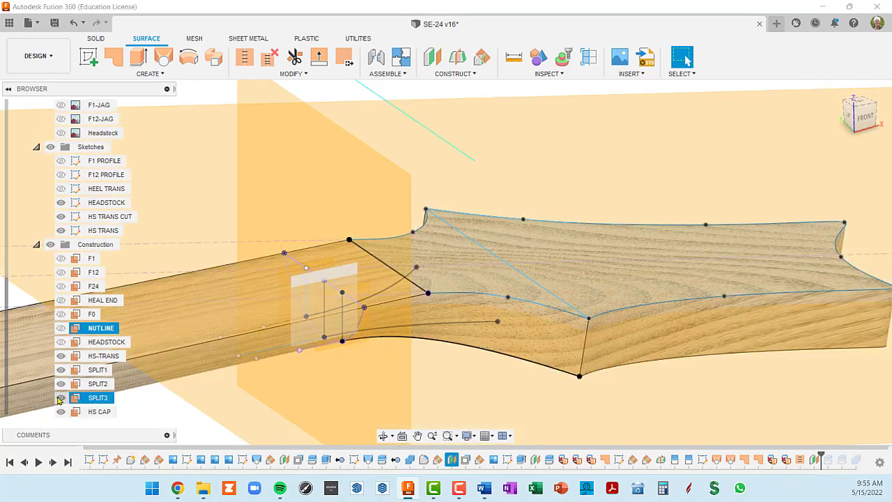
click(61, 385)
click(61, 370)
click(60, 357)
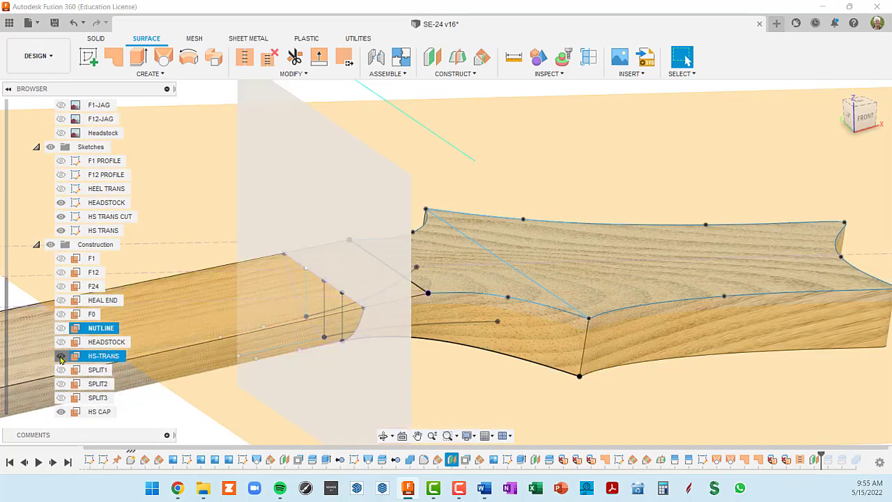
scroll(395, 344, down, 3)
shift+middle_drag(551, 285, 456, 302)
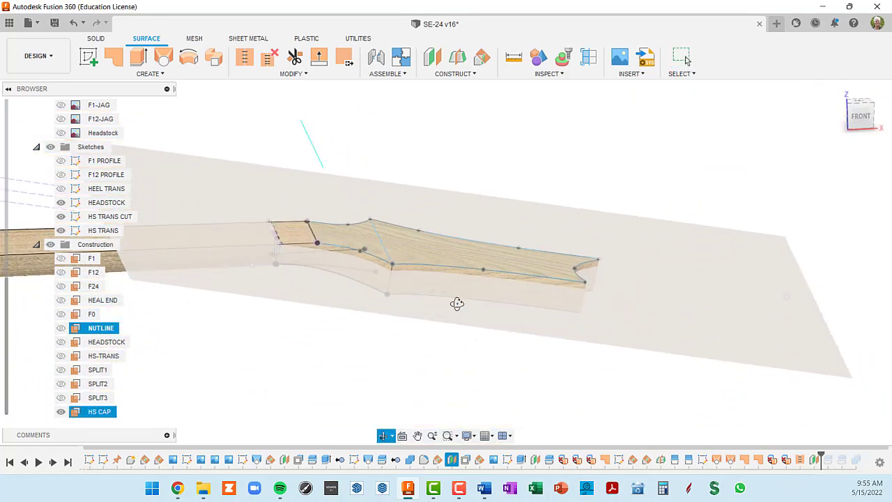
- Roll the timeline forward past the split at the HS CAP plane, inspect the headstock cap, and hide all the neck's sketches
drag(822, 460, 834, 460)
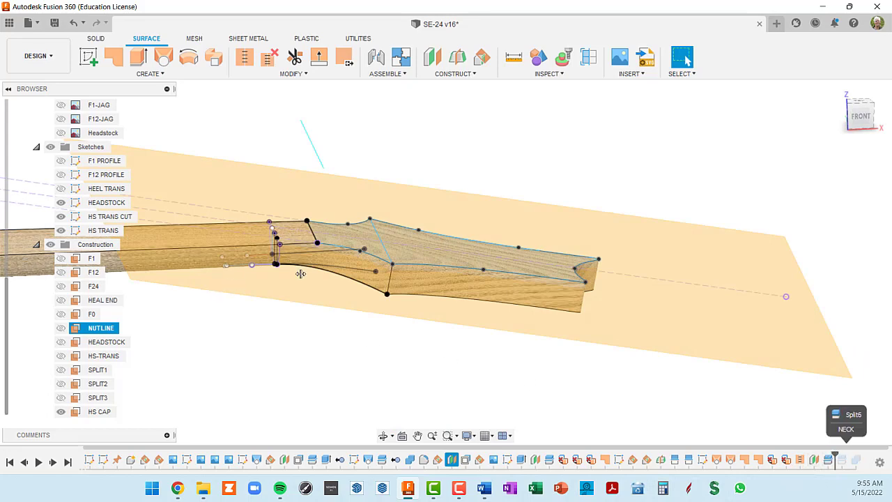
shift+middle_drag(300, 233, 274, 219)
scroll(273, 217, up, 4)
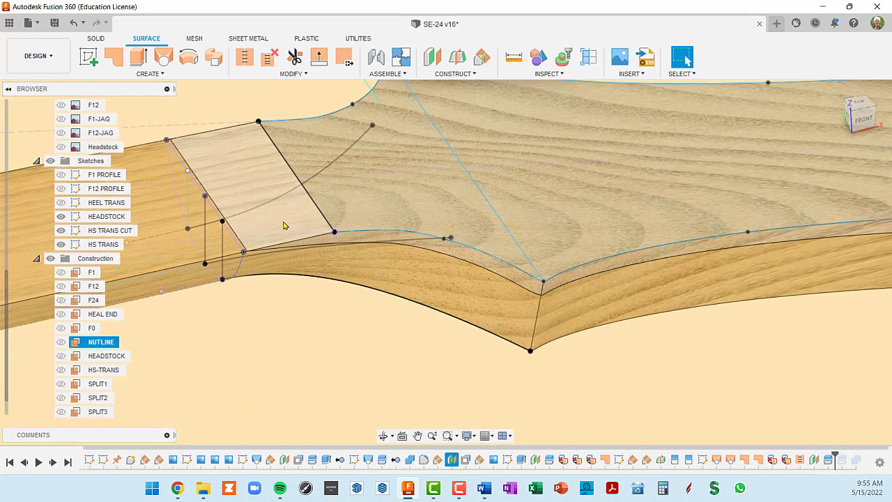
scroll(283, 225, down, 2)
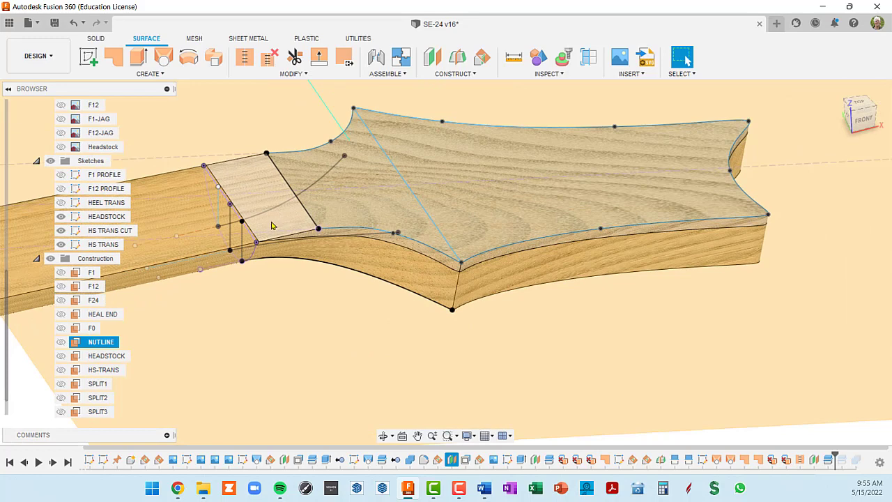
click(50, 162)
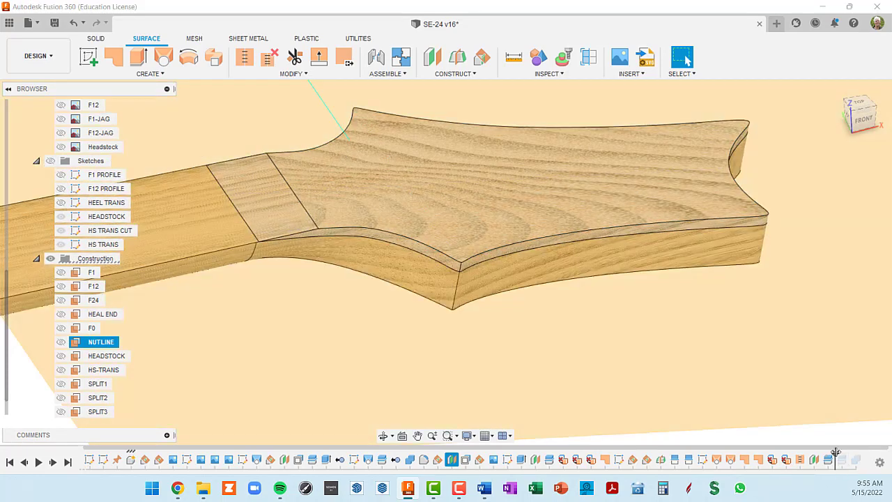
- Roll the timeline forward past its last two features, hide the neck's construction planes, and inspect the finished neck and headstock cap
drag(835, 453, 848, 454)
mouse_move(432, 358)
shift+middle_down()
mouse_move(399, 327)
mouse_move(402, 301)
mouse_move(537, 411)
shift+middle_up()
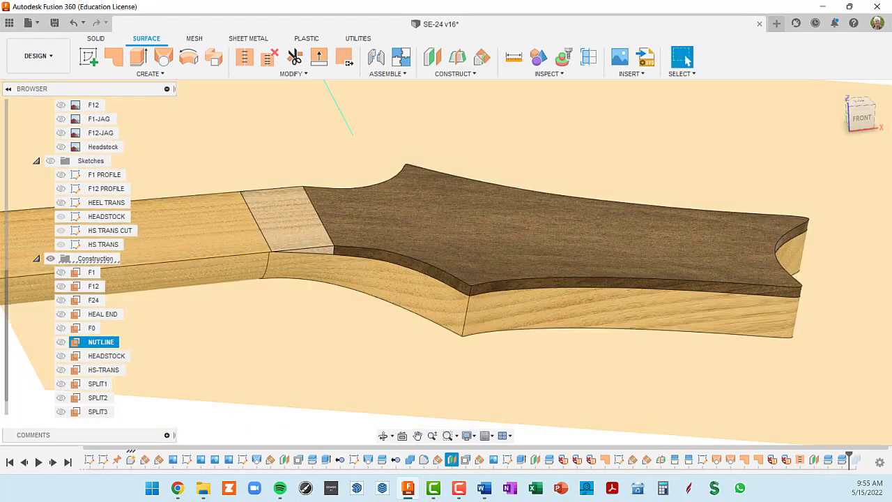
drag(850, 453, 863, 454)
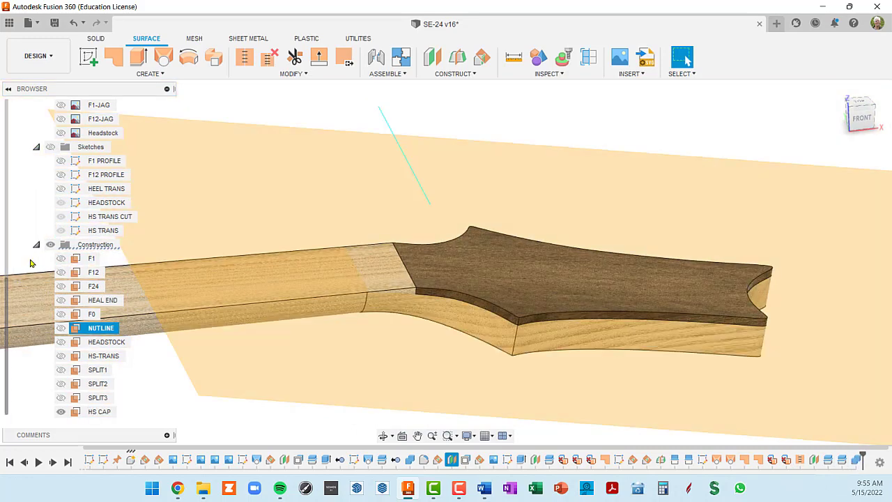
click(50, 245)
shift+middle_drag(284, 253, 760, 313)
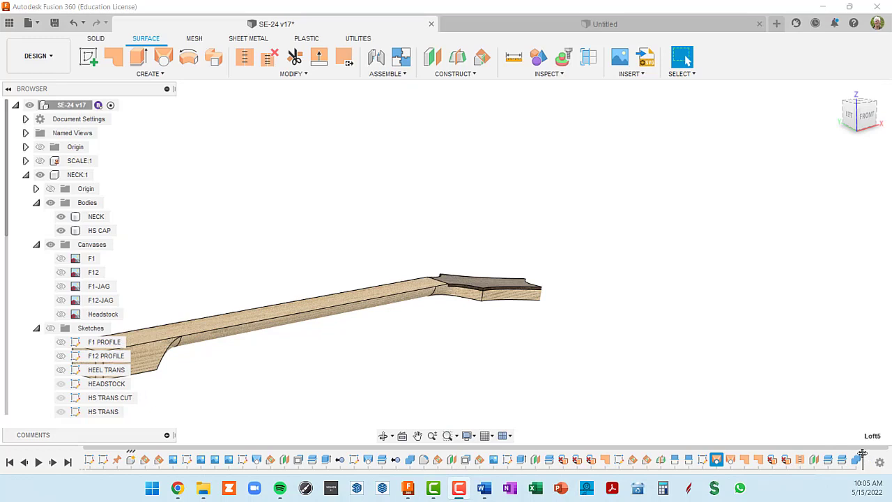
- Roll the timeline back to just before the F0 plane and delete every feature from F0 through the end
drag(863, 454, 430, 458)
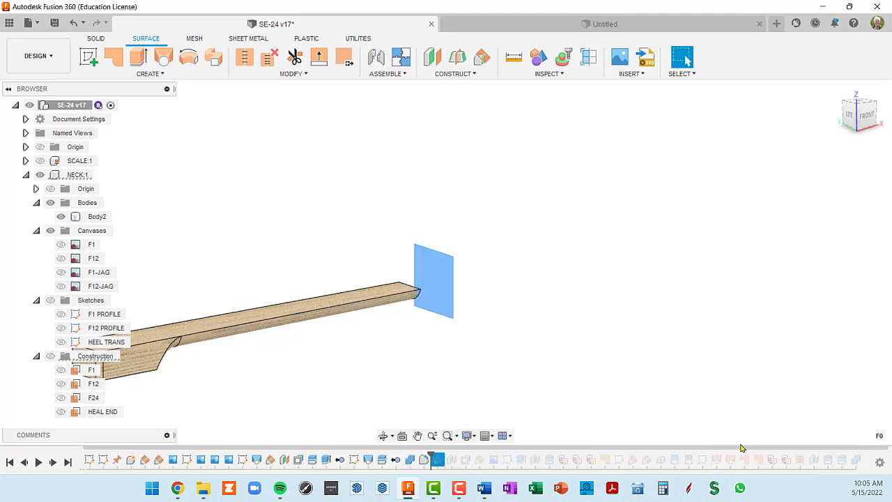
shift+click(859, 465)
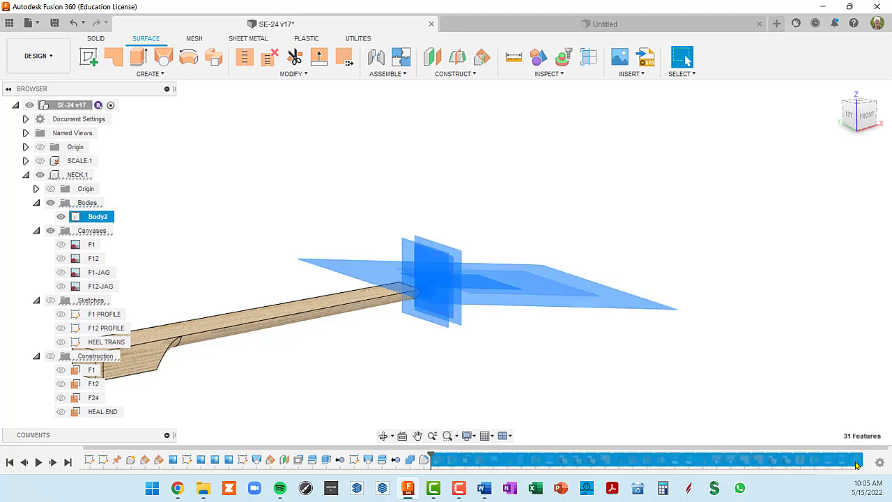
right_click(857, 465)
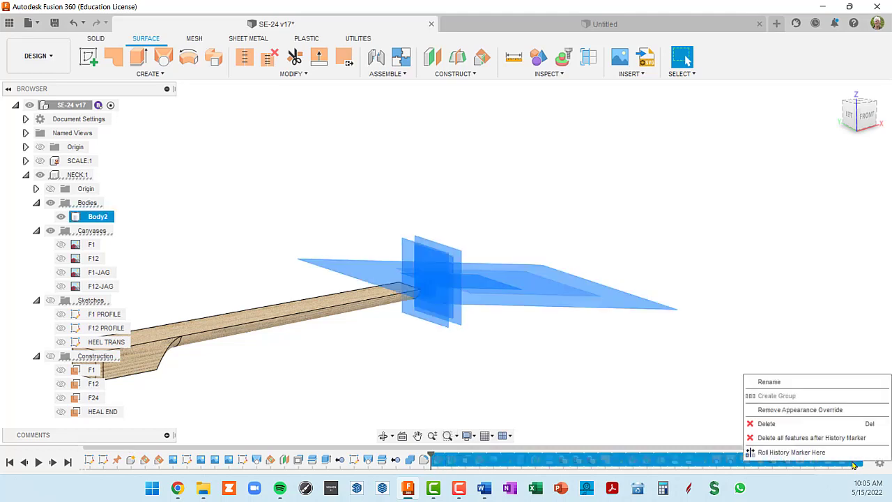
click(768, 423)
middle_drag(487, 325, 456, 337)
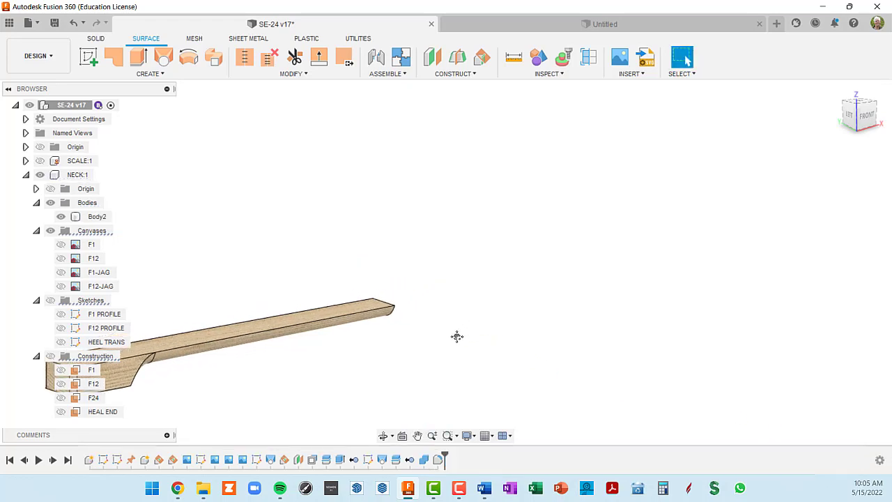
- Show the SCALE:1 component with its fret layout sketch and activate the NECK:1 component
shift+middle_drag(323, 341, 431, 224)
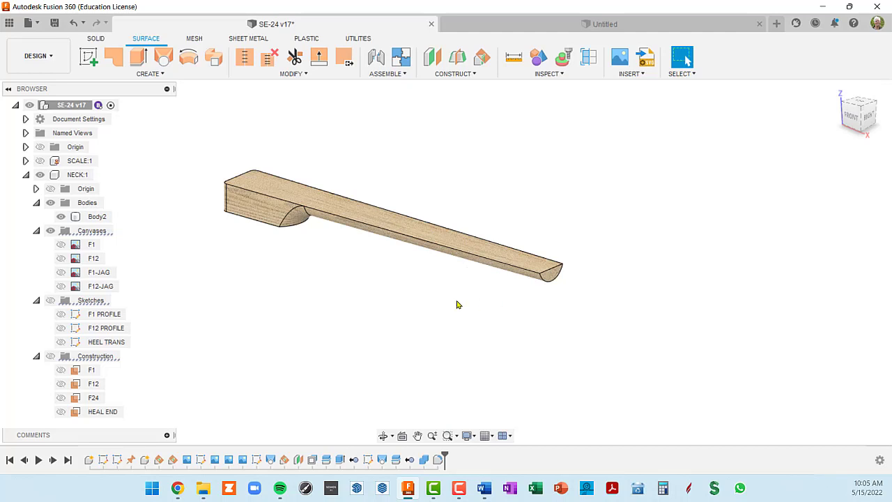
shift+middle_drag(457, 304, 302, 294)
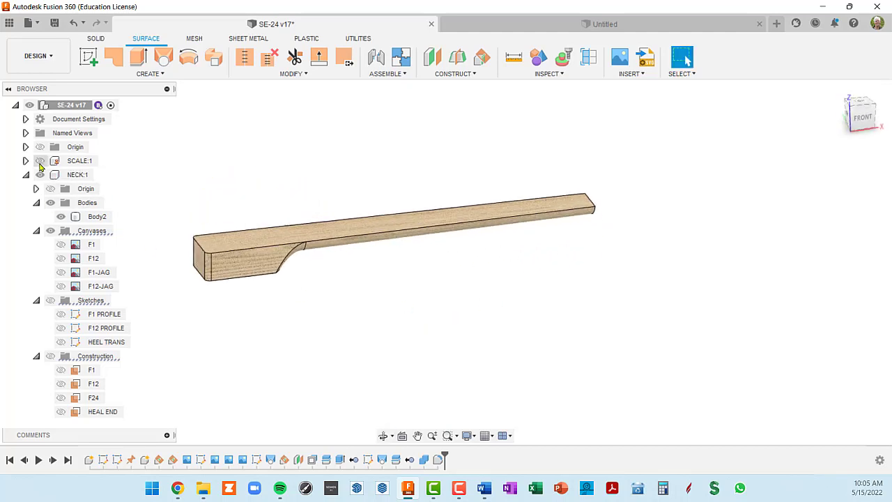
click(40, 161)
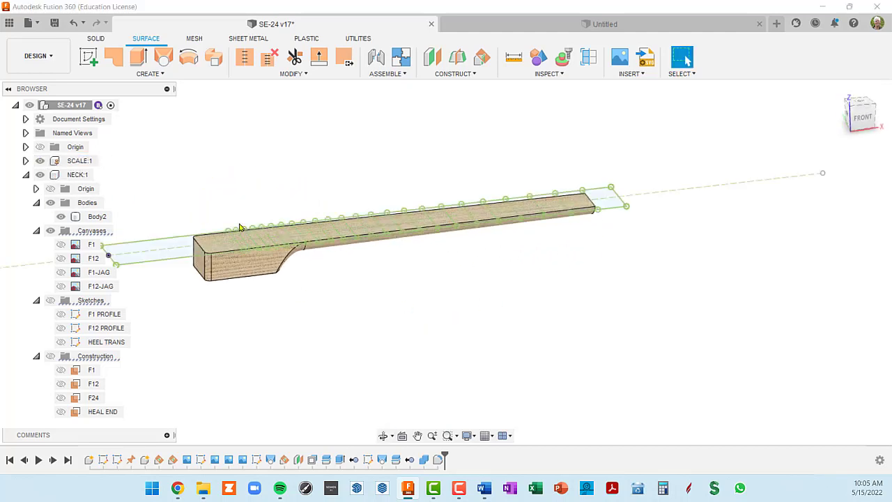
scroll(626, 204, up, 4)
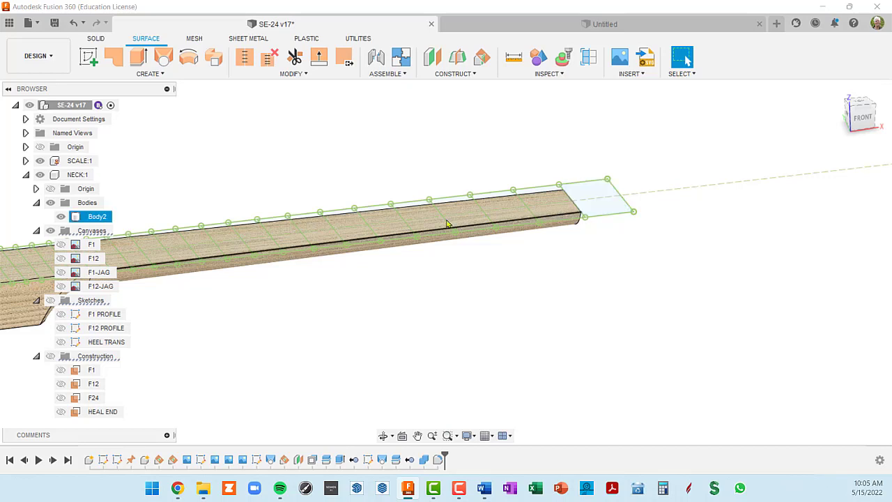
click(77, 175)
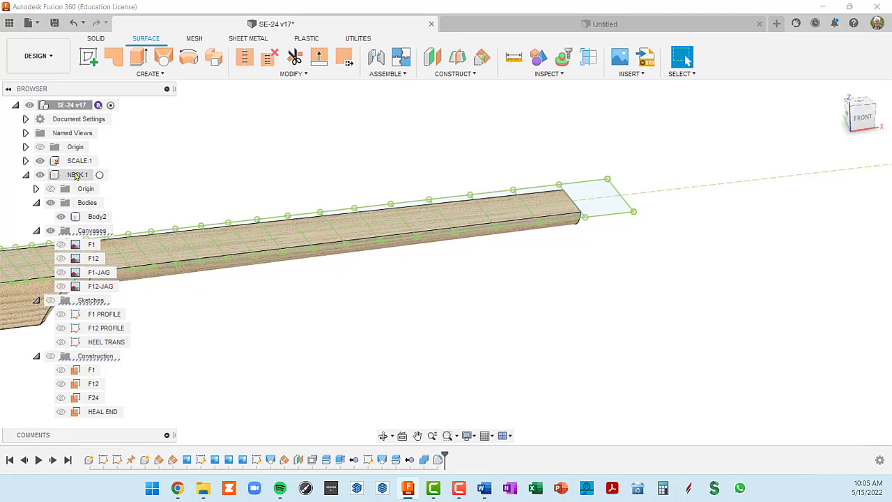
click(100, 175)
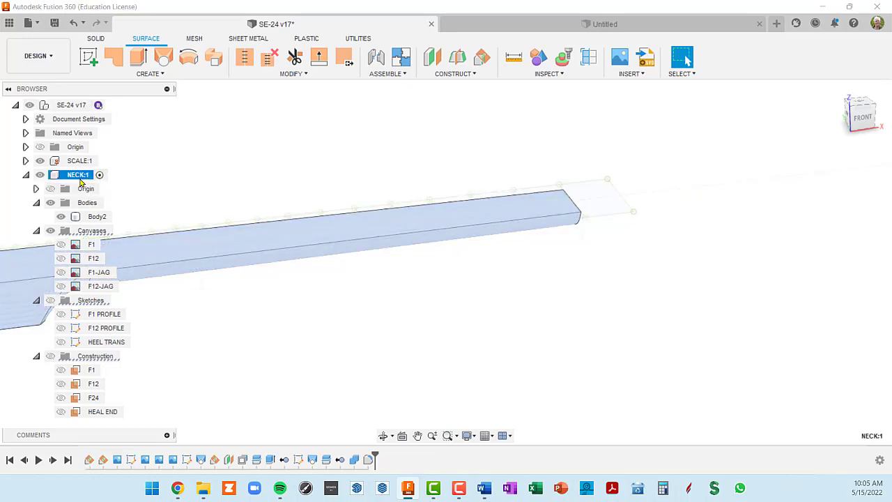
- Turn on visibility of the neck's Construction folder and collapse its Sketches and Canvases folders
click(60, 357)
click(50, 357)
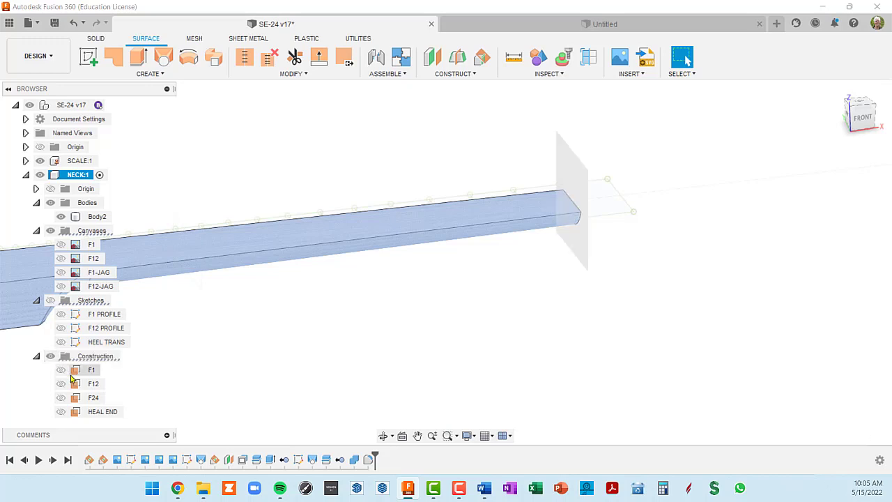
click(36, 301)
click(36, 231)
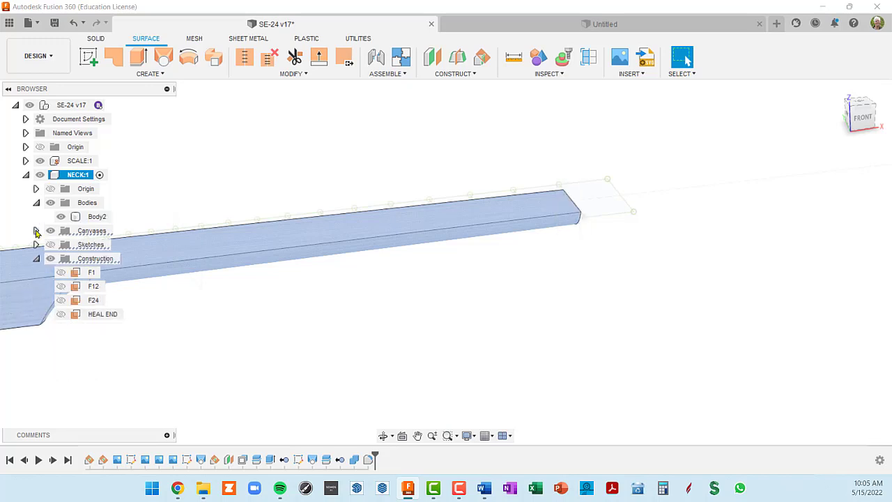
- Create a construction plane at 90 degrees through the scale sketch's end line beyond the narrow end of the neck
shift+middle_drag(635, 272, 597, 265)
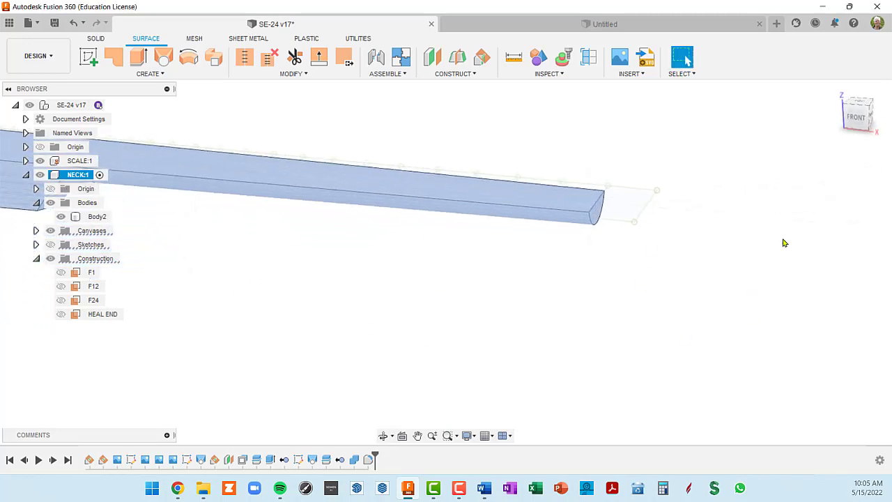
click(647, 206)
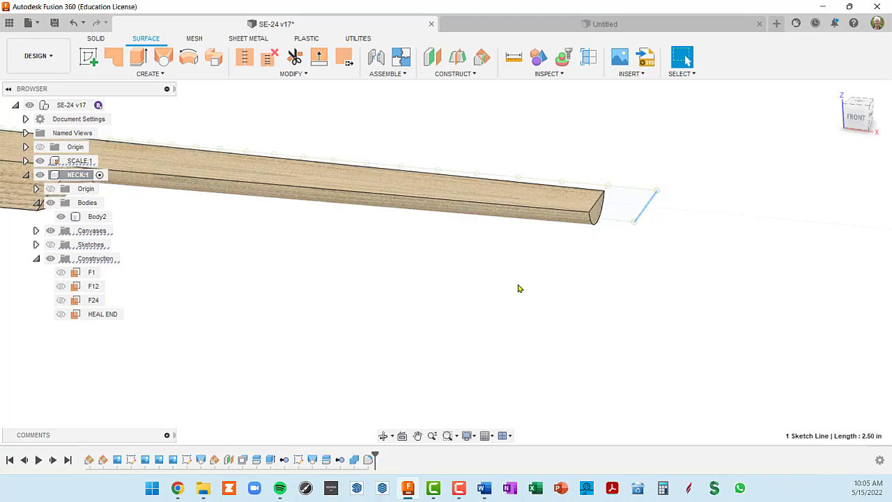
shift+middle_drag(518, 288, 485, 331)
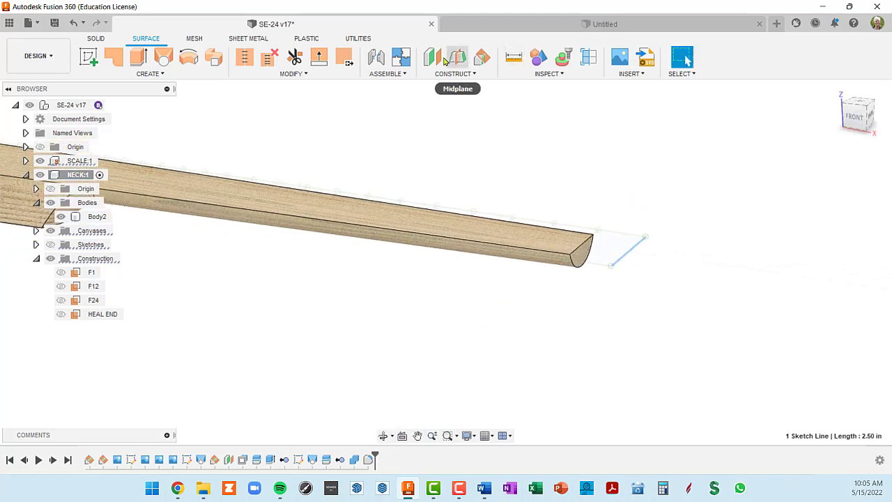
click(476, 65)
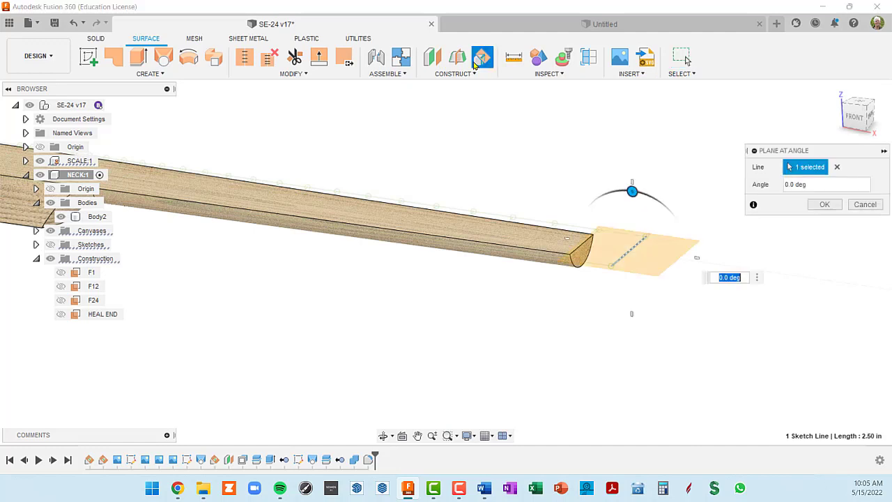
text(90)
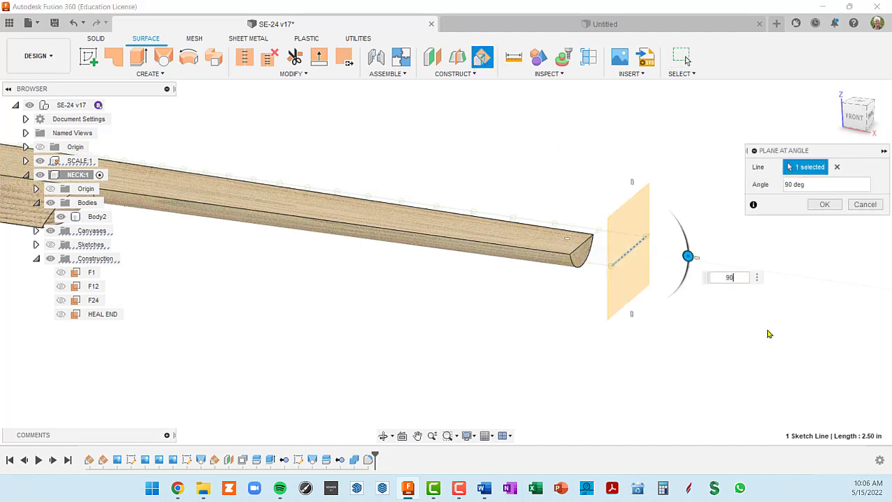
key(Return)
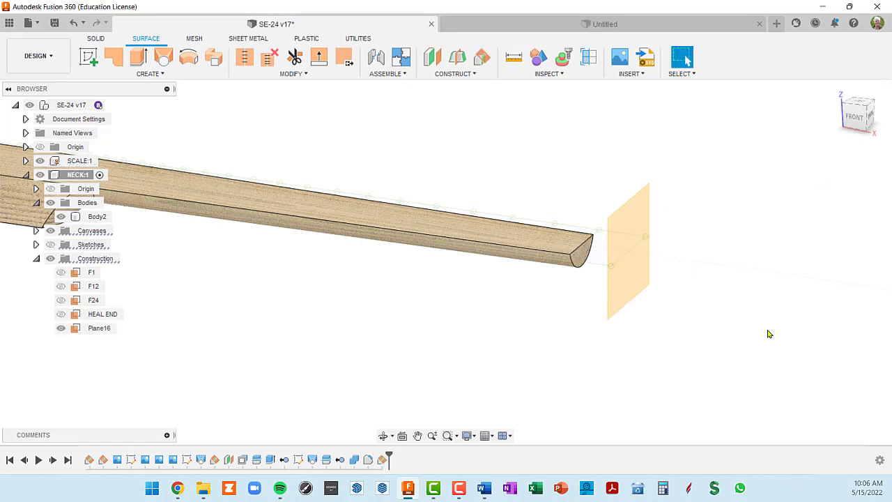
- Rename the new angled construction plane F0
click(97, 331)
double_click(97, 328)
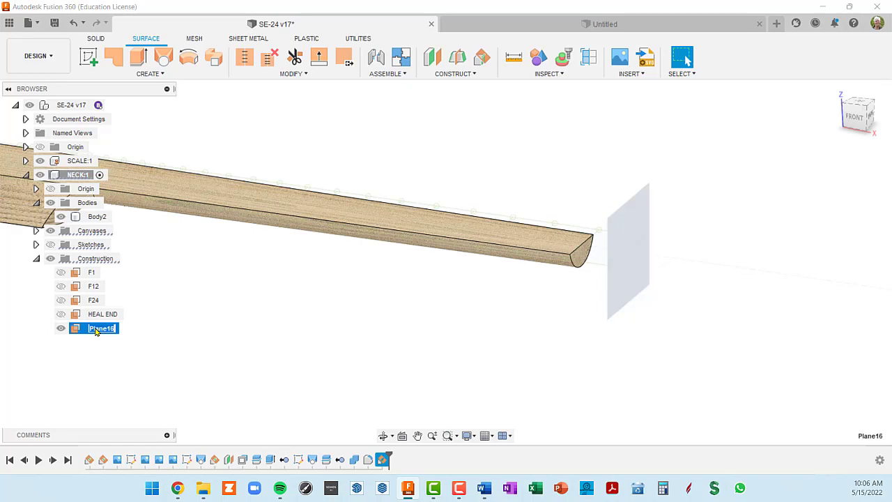
text(F0)
key(Return)
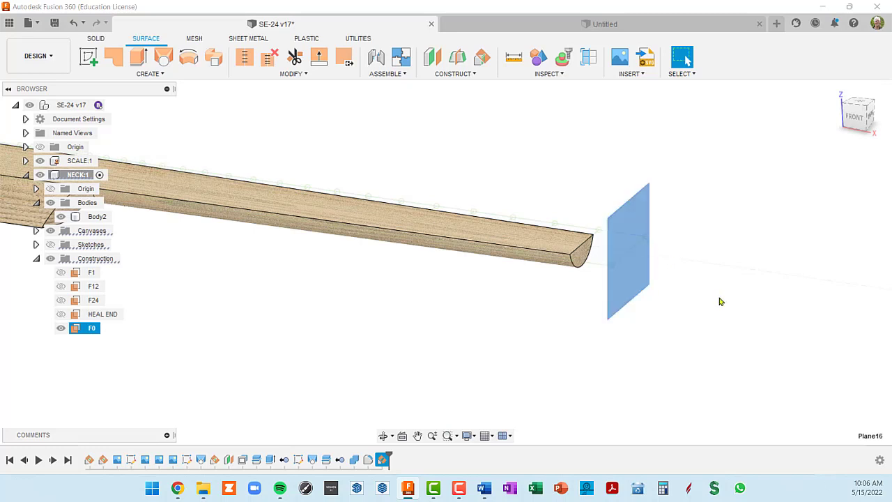
- Create a construction plane offset 0.25 in from F0, on the side away from the neck
click(433, 58)
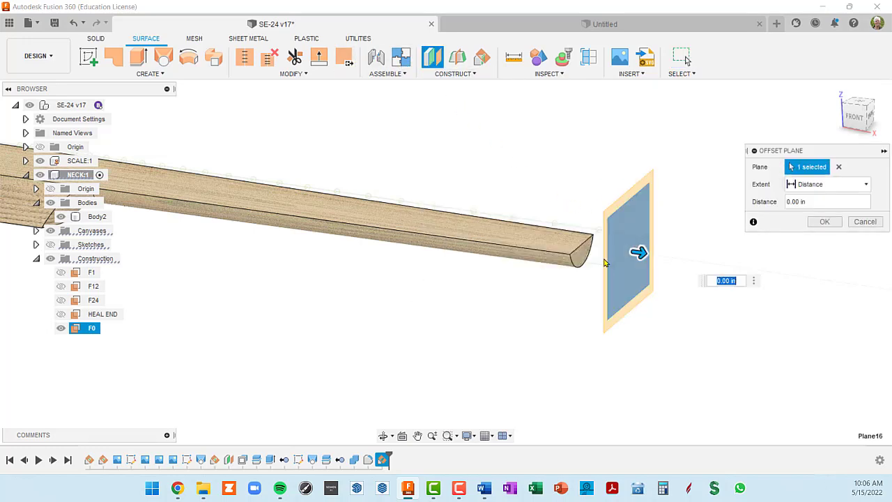
drag(635, 253, 663, 255)
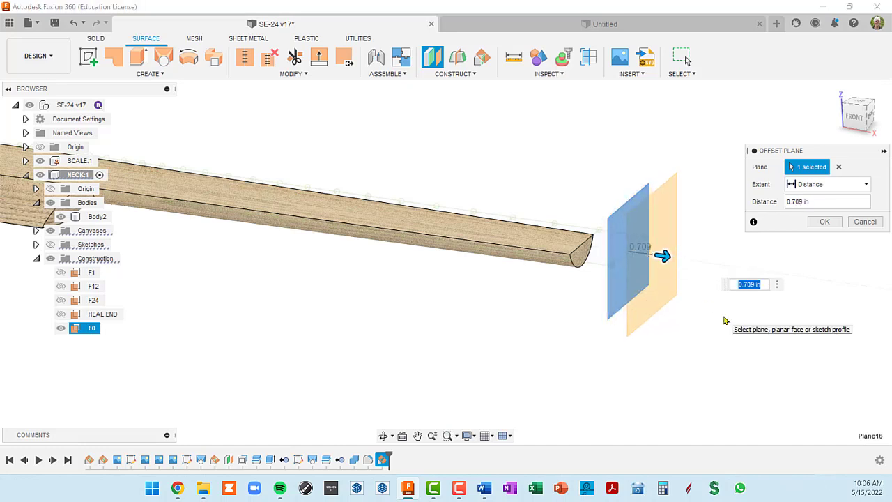
text(.25)
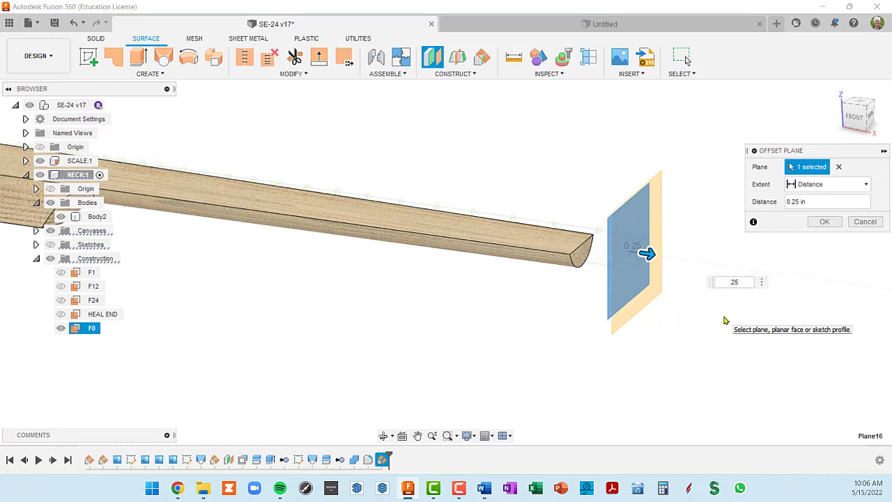
key(Return)
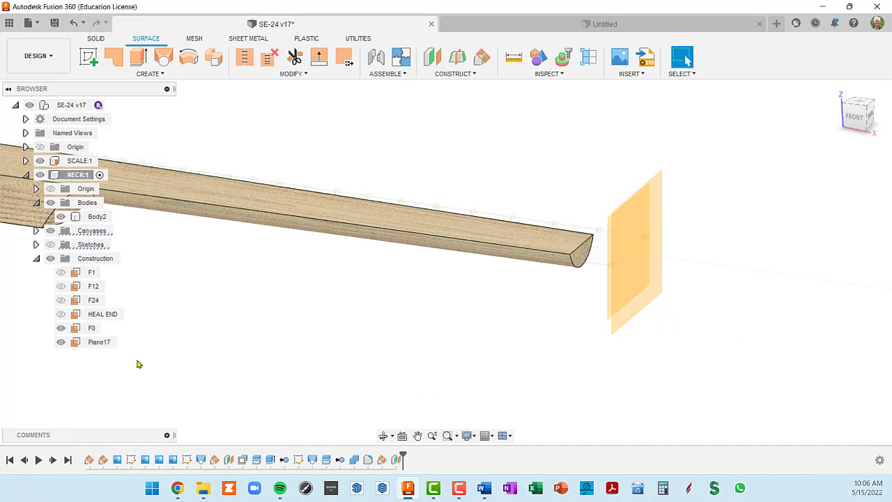
- Rename the offset construction plane NUT-LINE
click(99, 343)
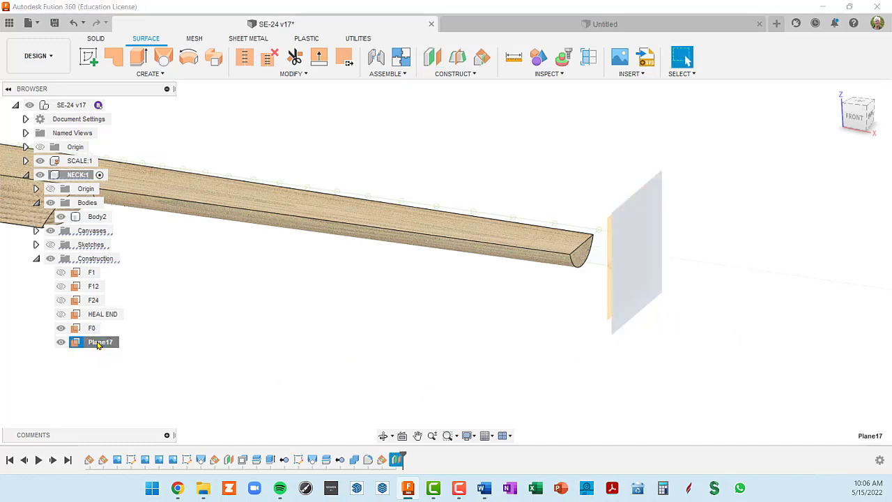
click(110, 343)
text(NUT)
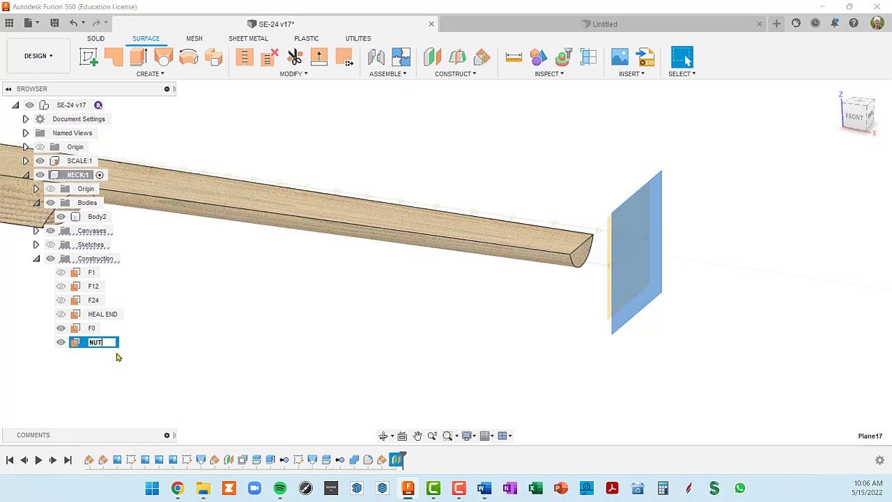
text(LIKNE)
key(BackSpace)
key(BackSpace)
key(Return)
- Compare the F0 and NUT-LINE planes up close at the end of the neck, and hide F0
middle_drag(677, 233, 767, 270)
shift+middle_drag(612, 311, 677, 327)
scroll(768, 161, up, 3)
click(707, 211)
scroll(615, 244, up, 3)
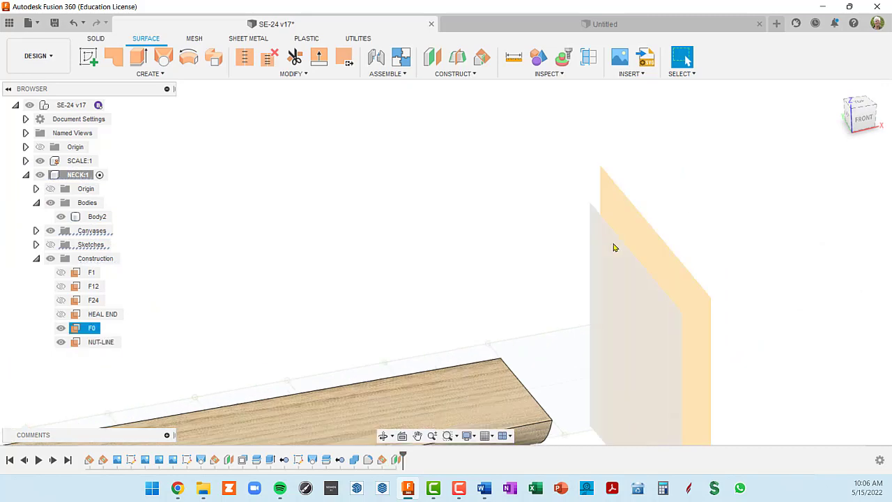
shift+middle_drag(644, 229, 608, 221)
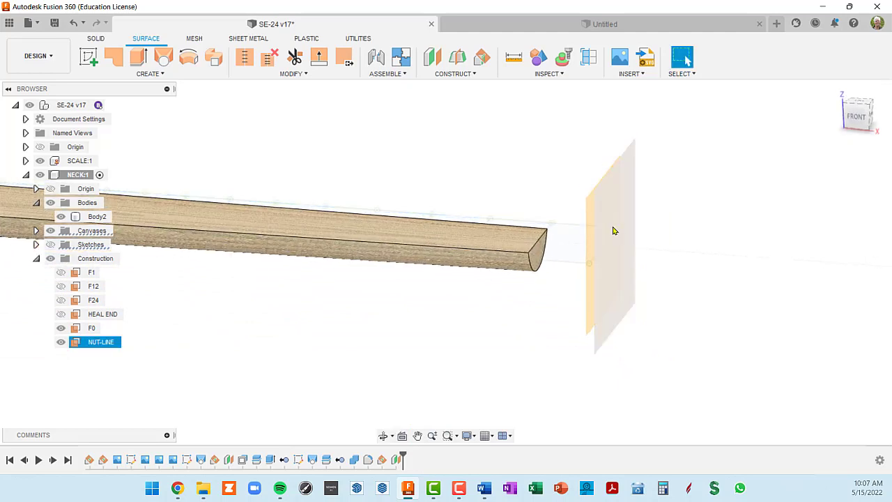
click(62, 330)
click(59, 329)
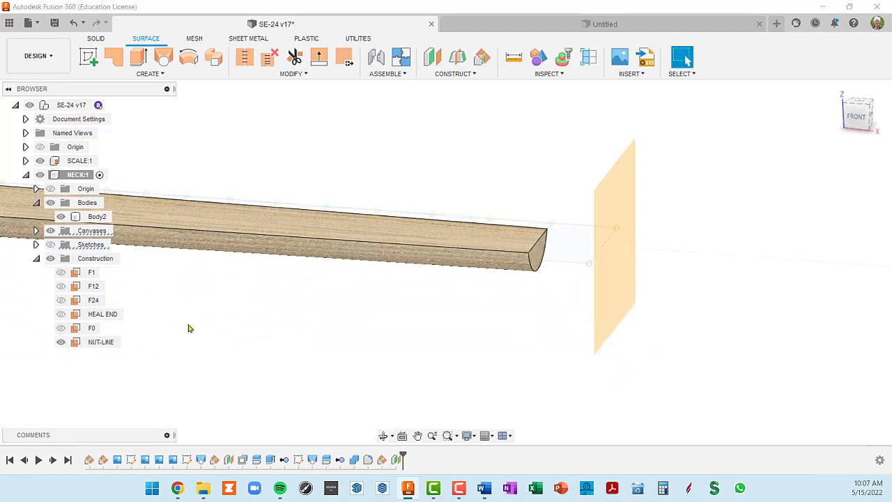
- Hide the SCALE:1 component and bring up the solid modeling tools for working on the neck's end face
shift+middle_drag(536, 297, 537, 295)
scroll(537, 297, up, 4)
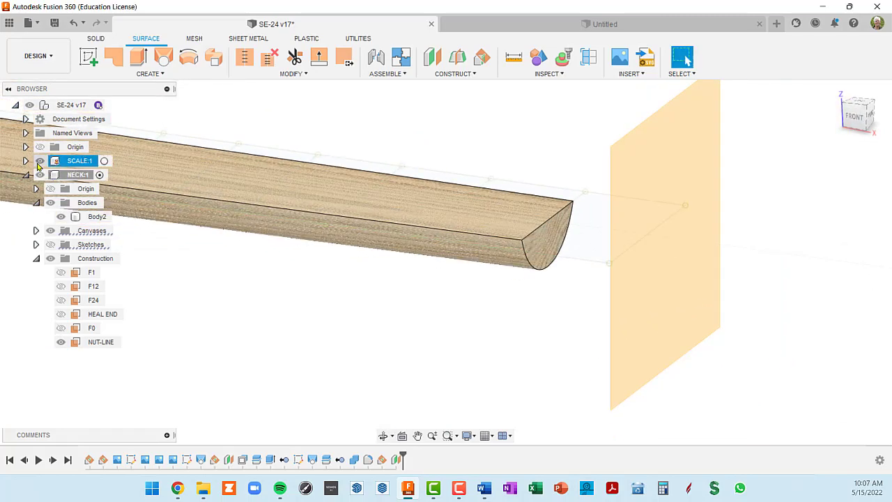
click(364, 203)
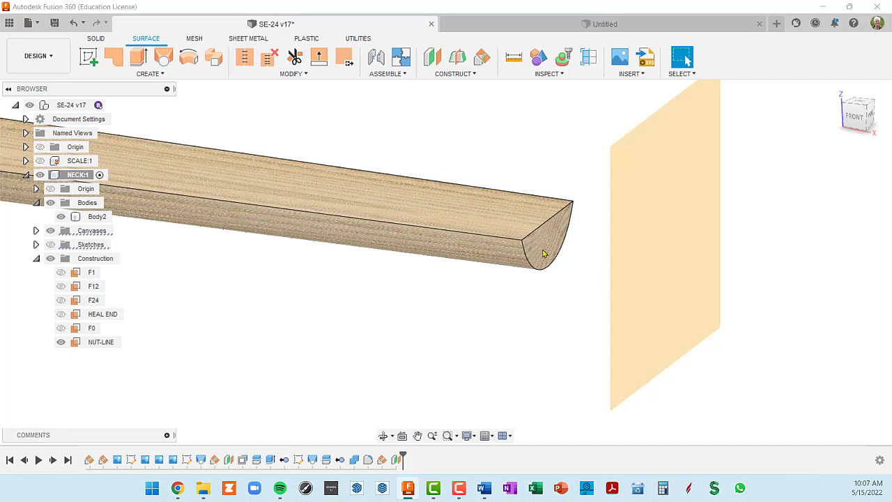
click(95, 39)
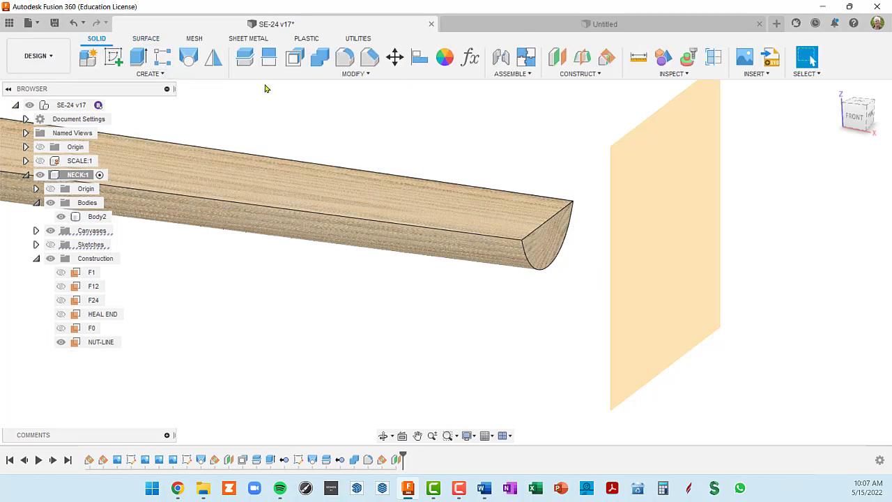
- Offset the neck's end face out to the NUT-LINE plane and hide that plane
click(293, 60)
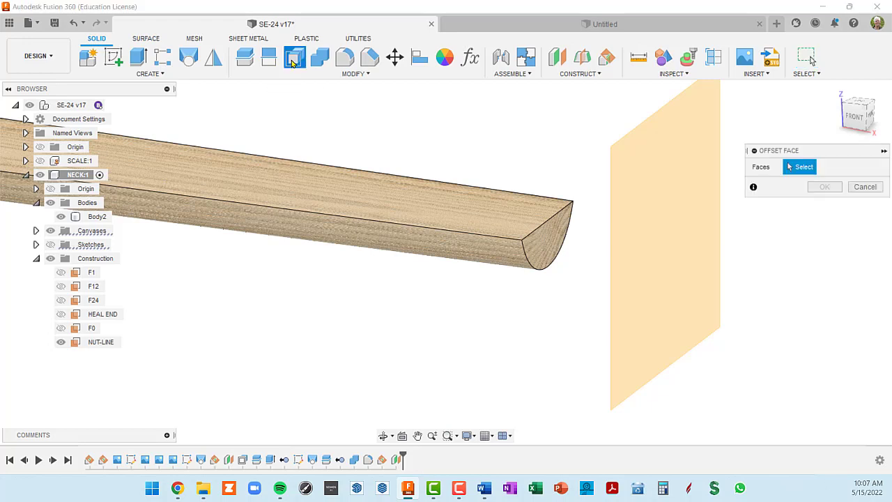
click(550, 244)
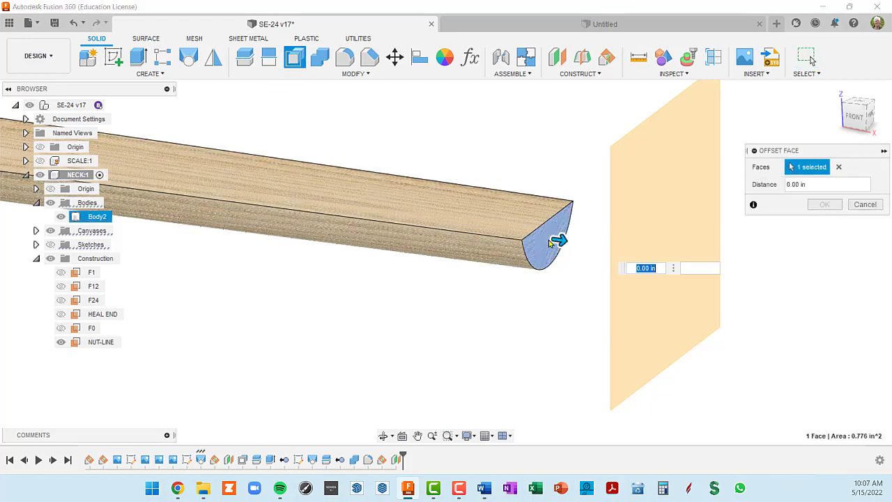
click(681, 169)
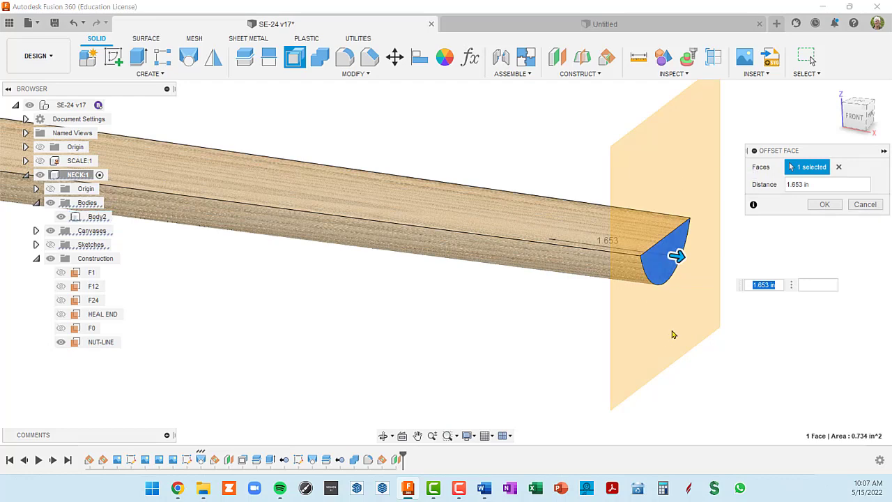
shift+middle_drag(673, 334, 697, 341)
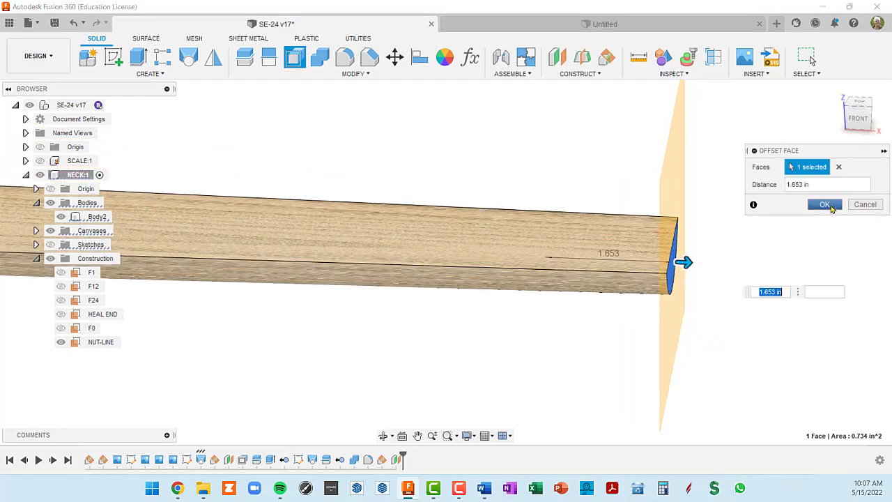
click(825, 205)
shift+middle_drag(743, 272, 506, 221)
shift+middle_drag(621, 186, 565, 174)
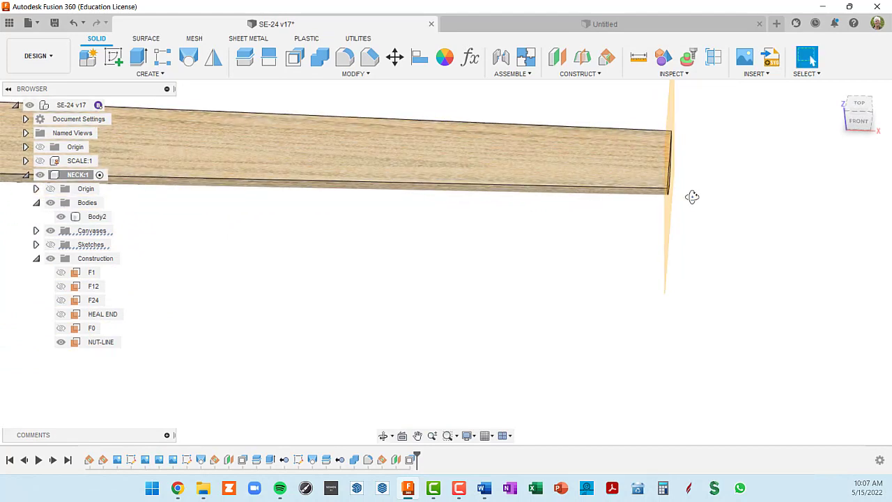
shift+middle_drag(691, 195, 528, 233)
click(61, 343)
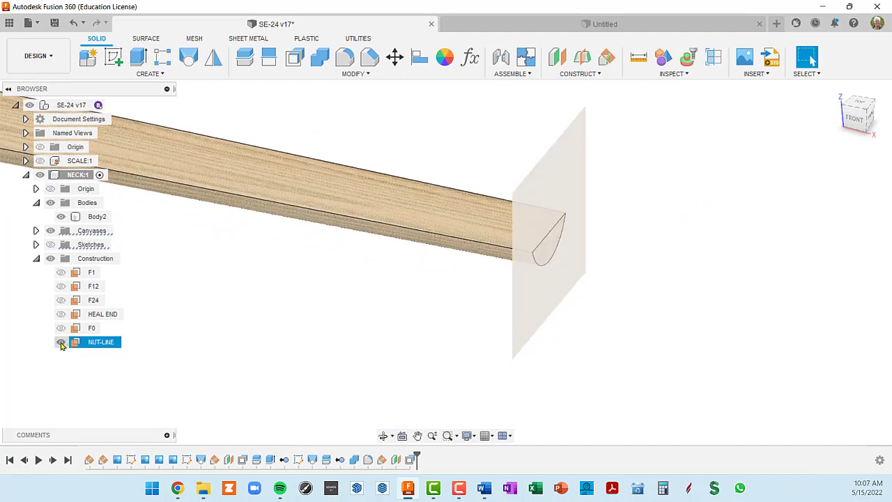
click(60, 343)
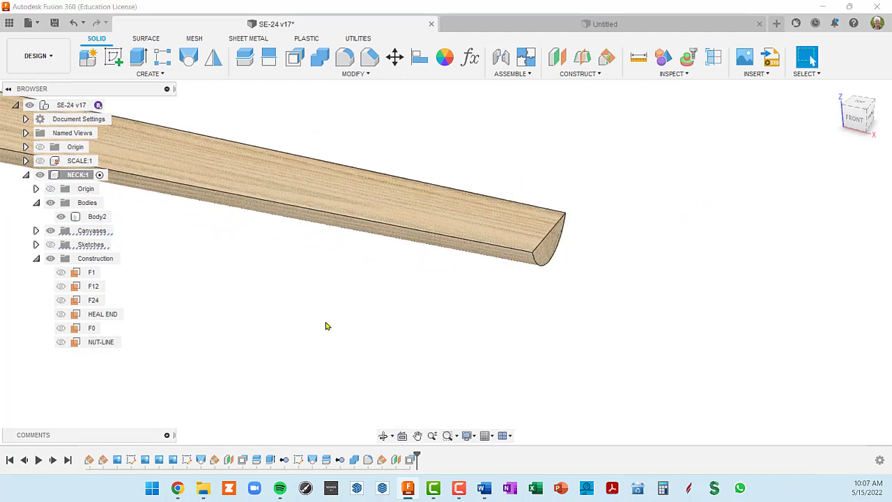
- Create a construction plane at a 10 degree angle through the straight top edge of the neck's end face
click(97, 216)
click(607, 61)
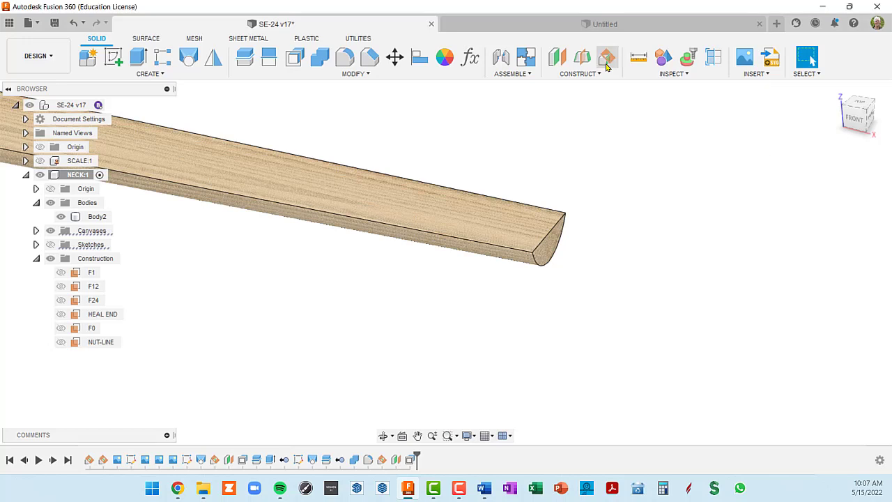
click(557, 224)
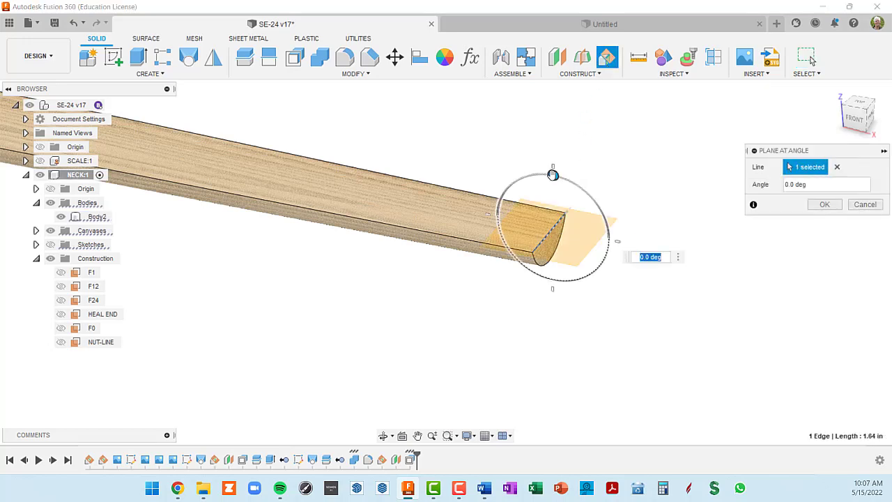
drag(553, 172, 566, 180)
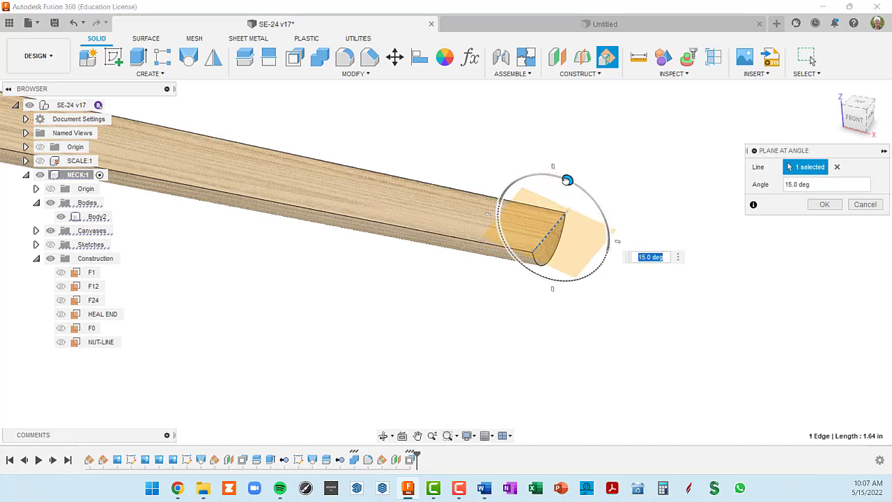
text(10)
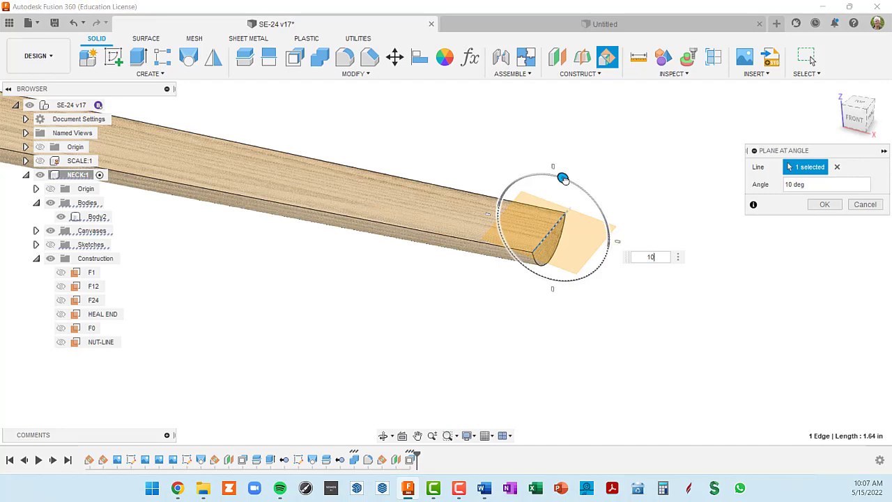
key(Return)
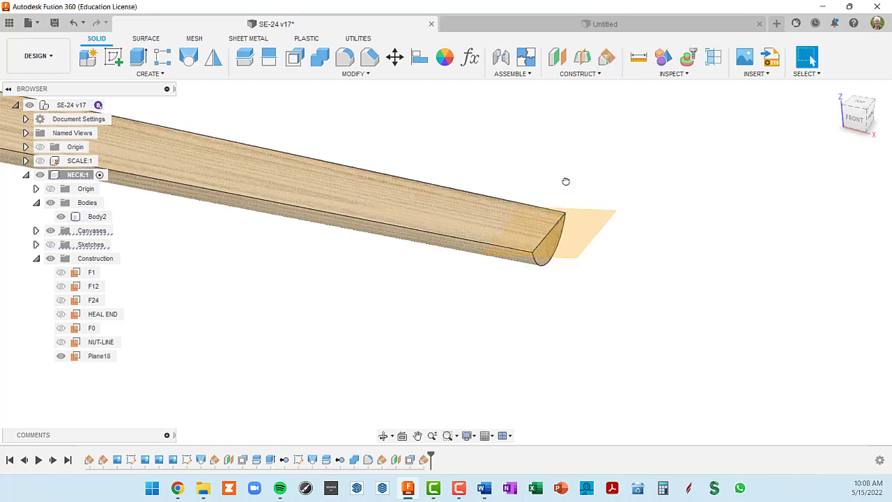
mouse_move(546, 275)
shift+middle_down()
mouse_move(572, 261)
mouse_move(575, 237)
mouse_move(568, 257)
mouse_move(542, 261)
mouse_move(532, 277)
shift+middle_up()
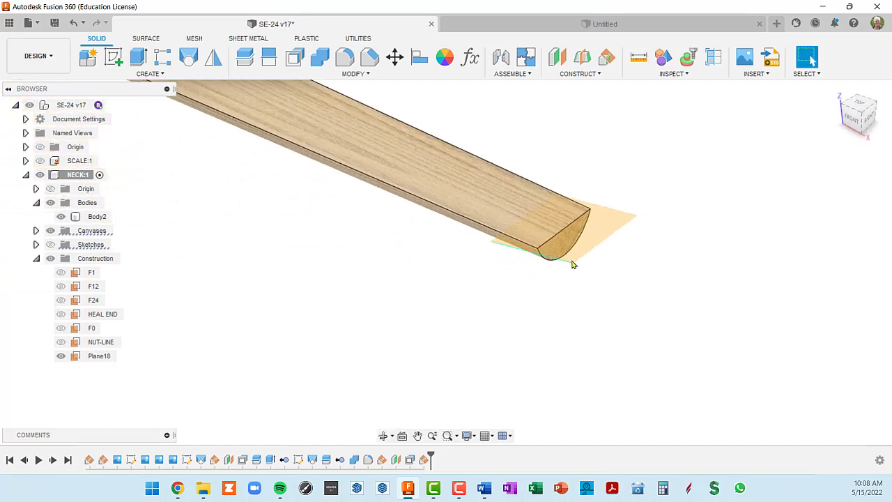
scroll(576, 253, up, 2)
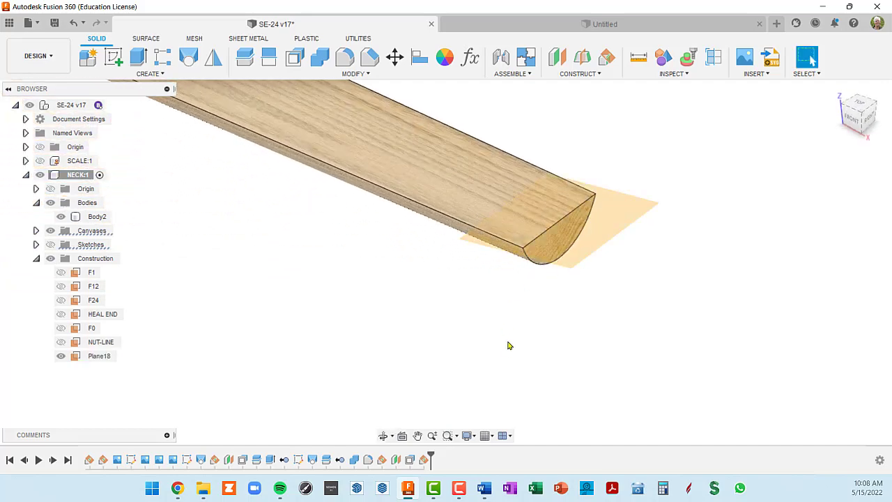
- Edit the angled plane at the neck's end and set its angle to -10 degrees
right_click(425, 460)
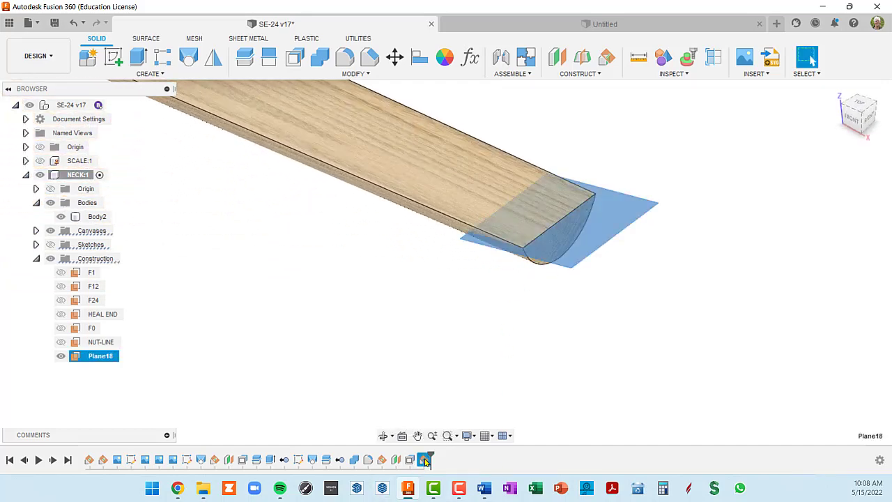
click(474, 359)
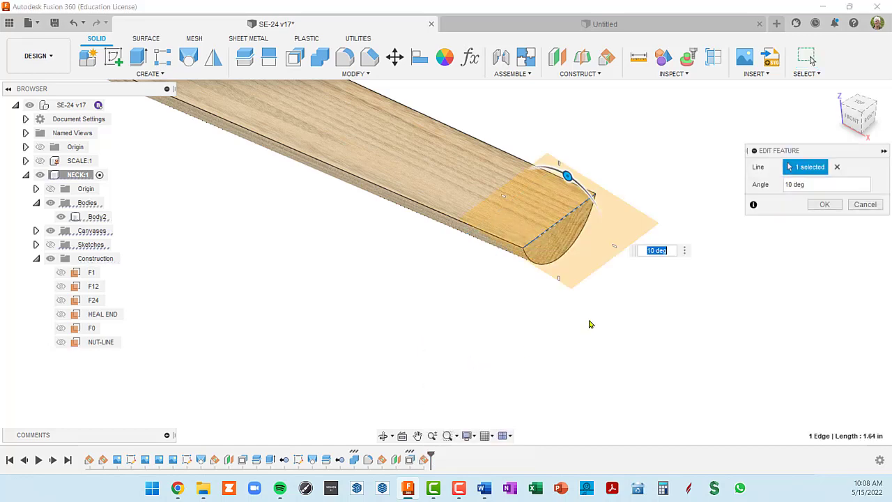
shift+middle_drag(705, 275, 719, 258)
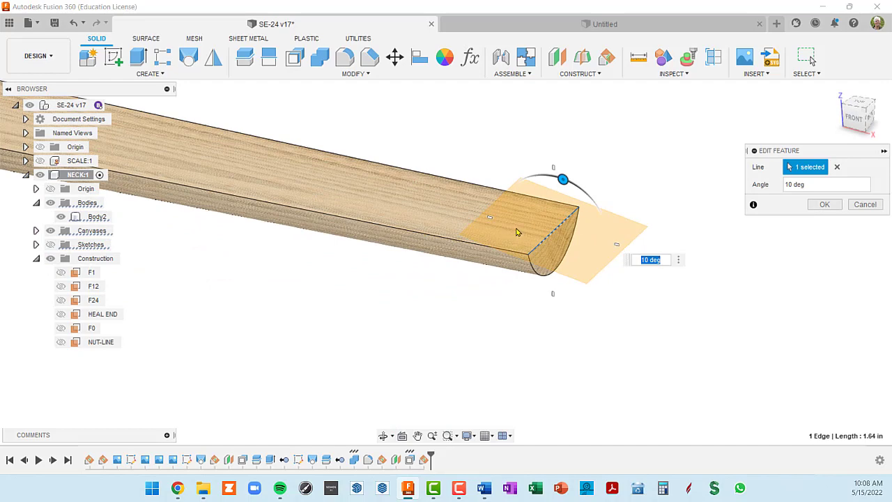
click(824, 184)
text(-)
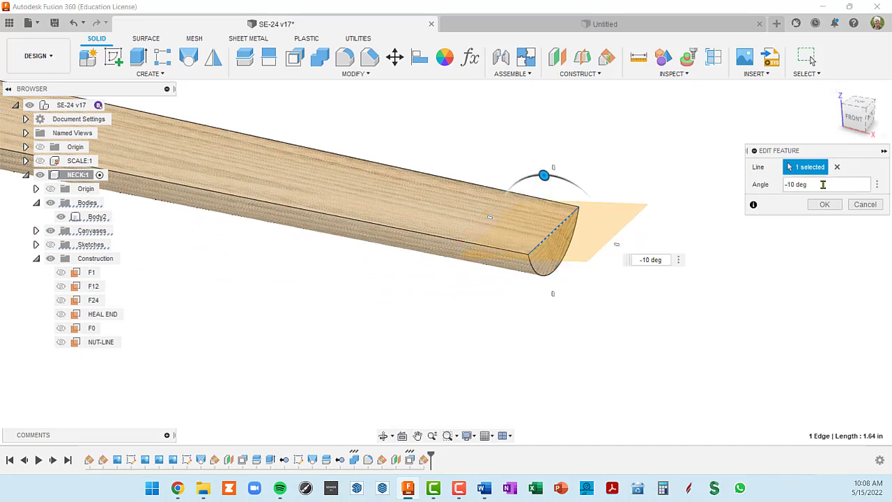
key(Return)
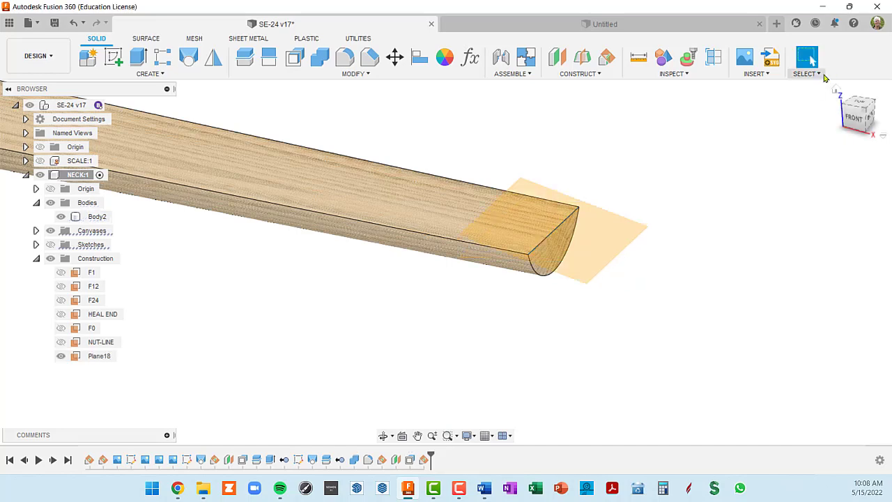
- Enlarge the angled plane lengthwise and sideways beyond the neck's end, and pull its inner edge in close to the end face
shift+middle_drag(672, 274, 697, 268)
scroll(557, 260, up, 5)
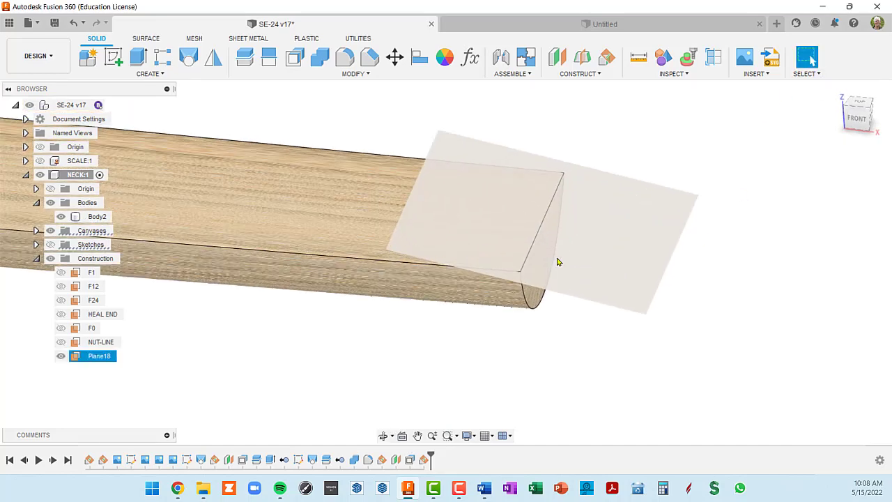
scroll(558, 261, down, 5)
shift+middle_drag(633, 304, 628, 302)
click(616, 280)
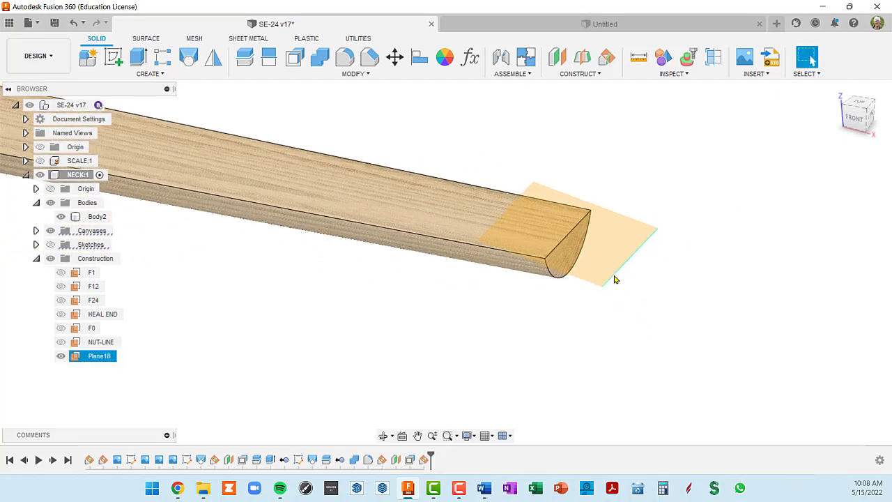
drag(624, 271, 733, 358)
drag(697, 323, 658, 365)
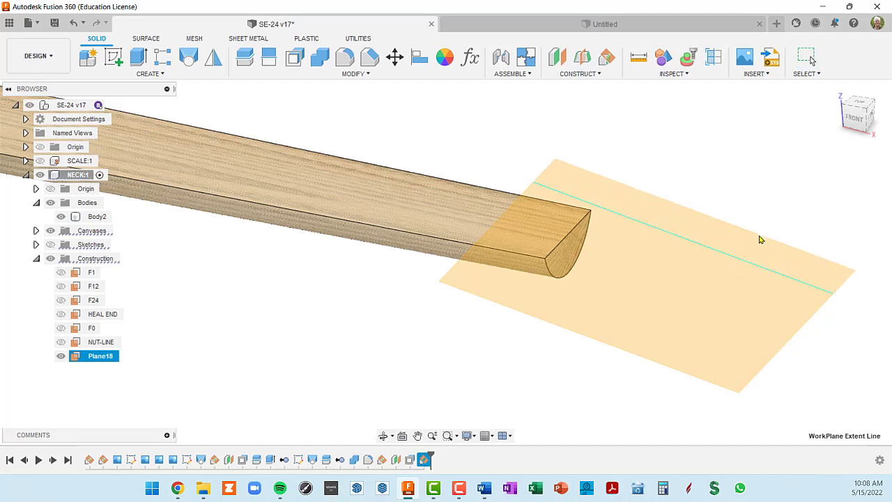
shift+middle_drag(700, 272, 671, 289)
click(353, 233)
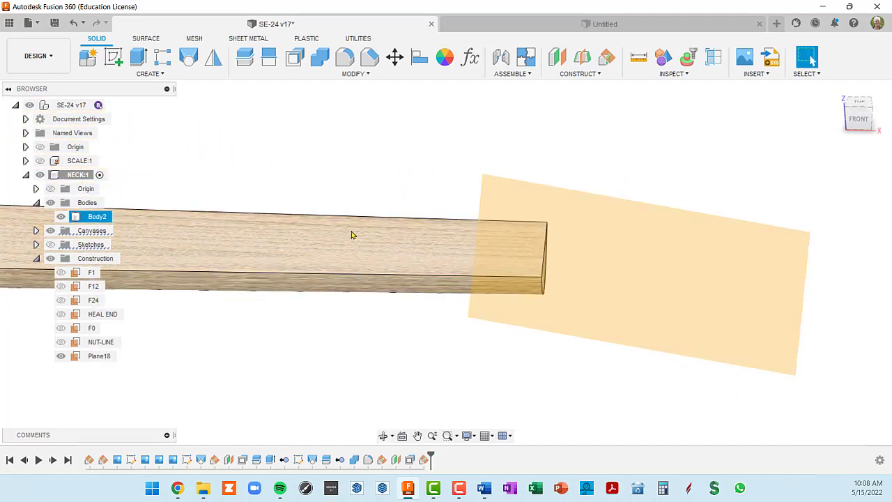
click(481, 242)
drag(484, 243, 524, 253)
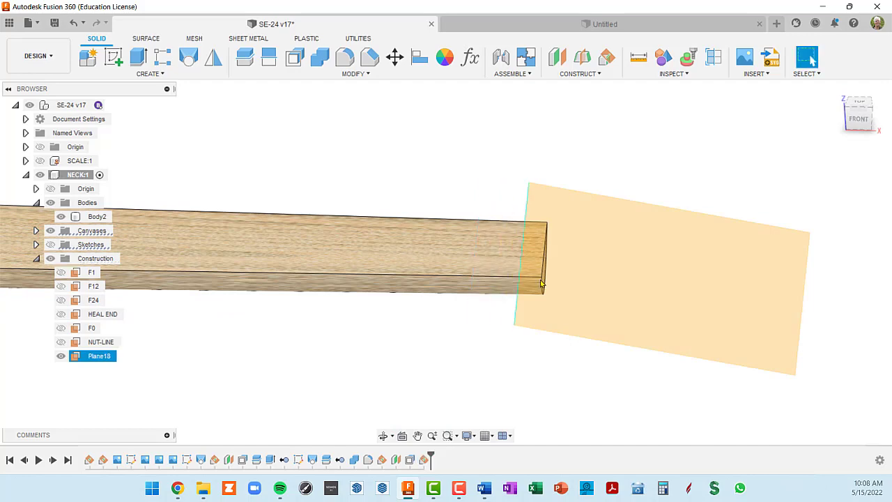
- Rename the angled construction plane HEADSTOCK
shift+middle_drag(537, 278, 550, 319)
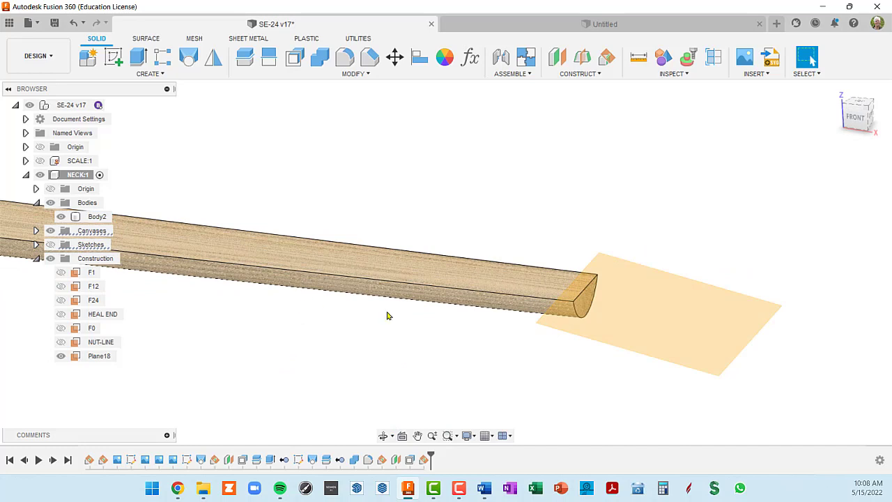
click(635, 335)
click(687, 322)
click(97, 360)
click(98, 359)
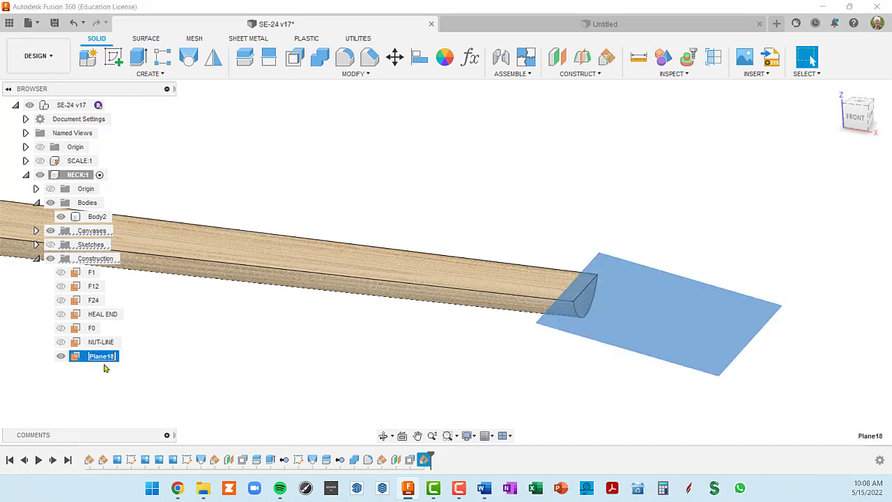
text(HEADSTOCK)
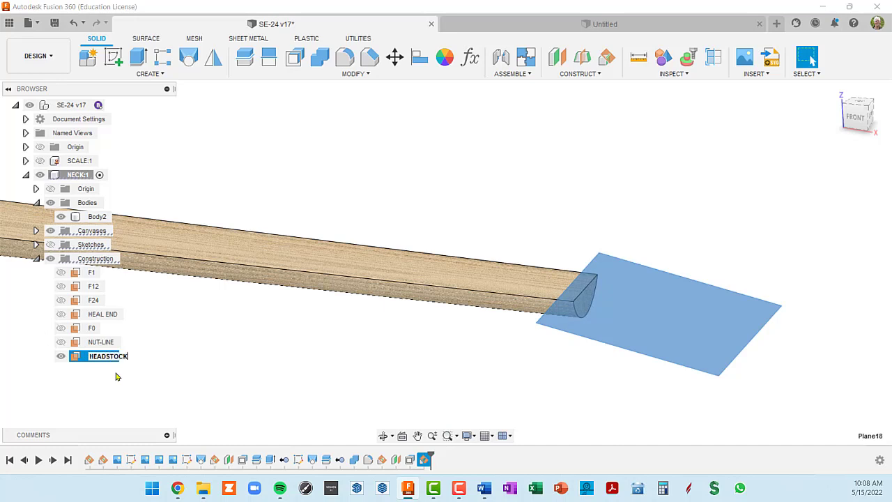
key(Return)
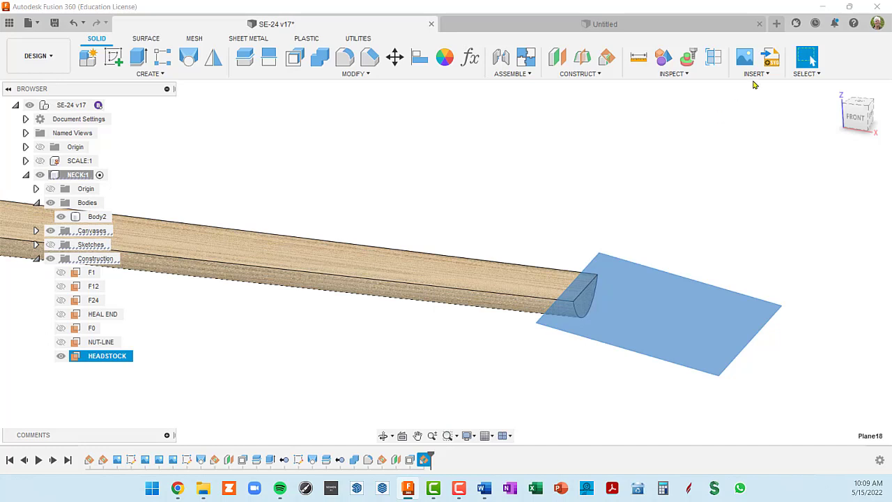
- Insert Headstock.jpg from the PHOTOS folder as a canvas on the HEADSTOCK plane, keeping the default position and scale
click(745, 59)
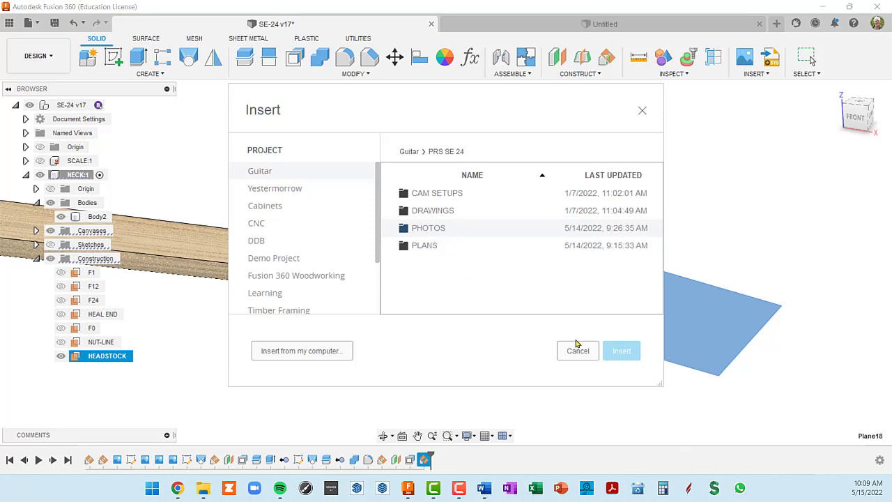
double_click(444, 230)
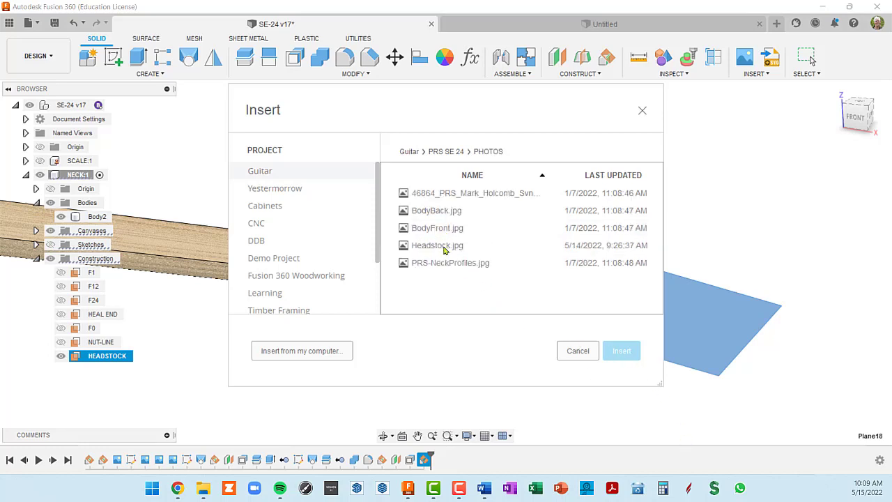
click(442, 249)
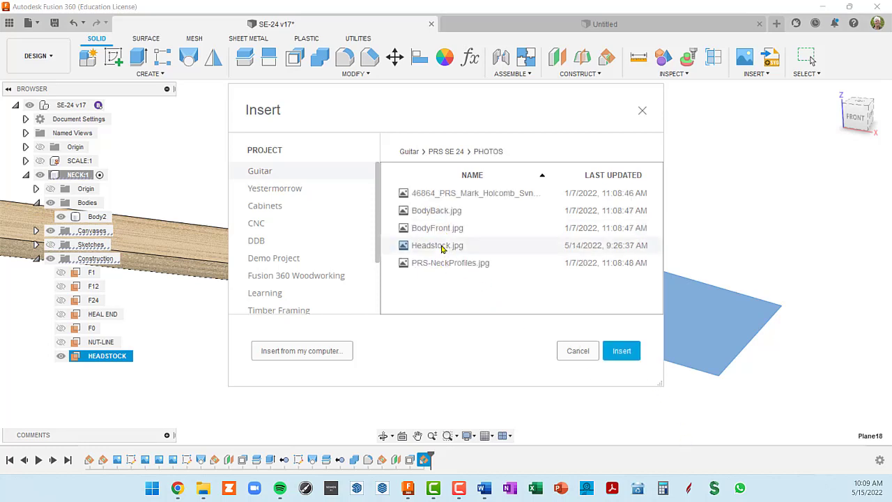
click(625, 351)
click(655, 335)
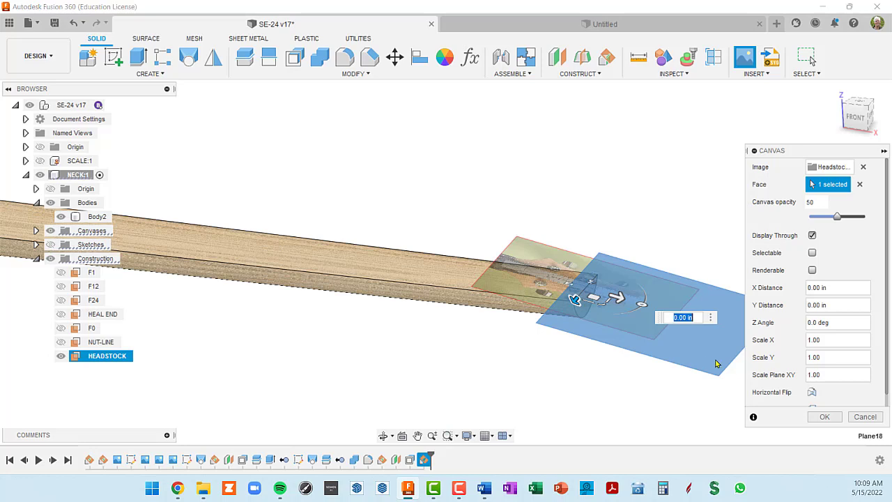
middle_drag(676, 246, 578, 202)
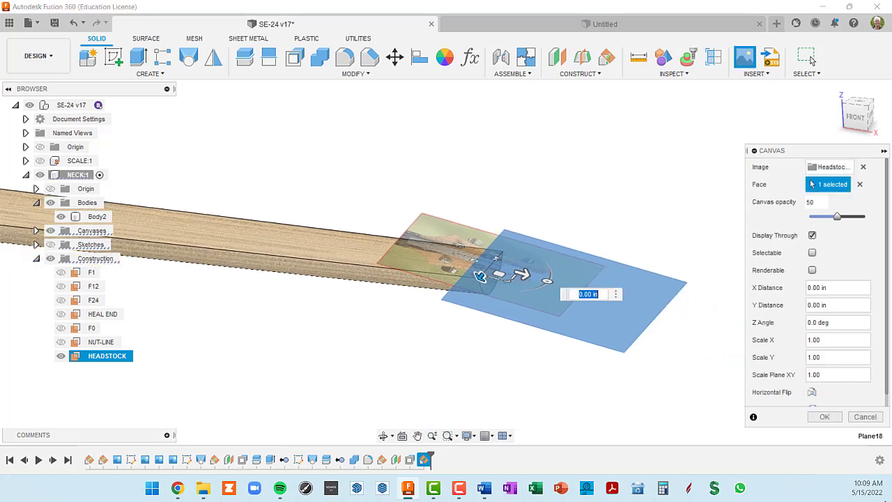
click(825, 416)
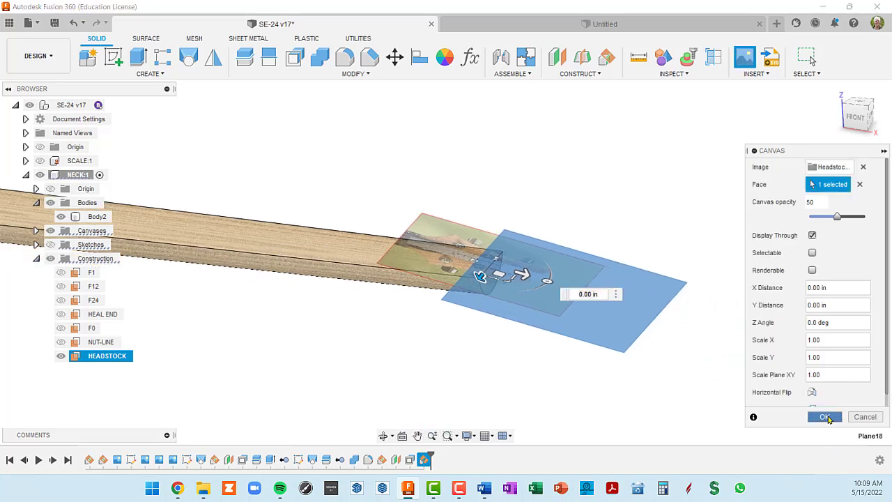
- Examine the headstock photo canvas up close around the nut, ruler and tuners, against the neck's outline
shift+middle_drag(506, 329, 580, 363)
scroll(418, 368, up, 7)
middle_drag(356, 293, 611, 255)
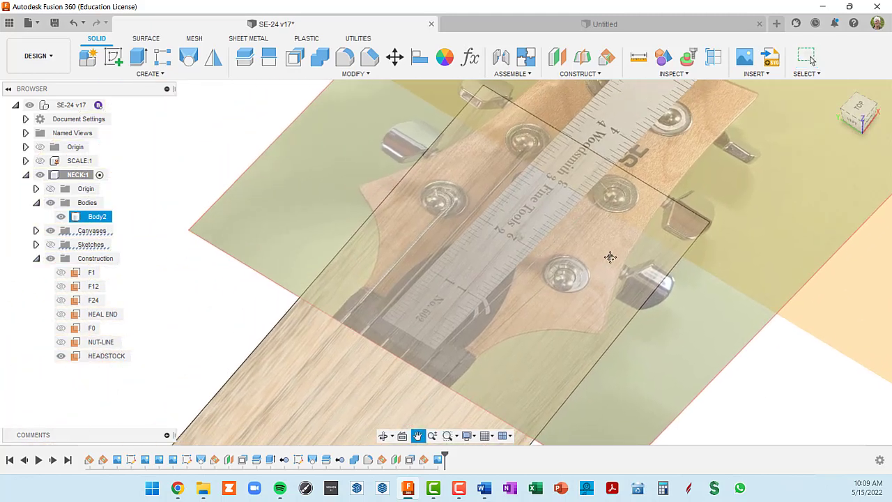
scroll(601, 265, down, 2)
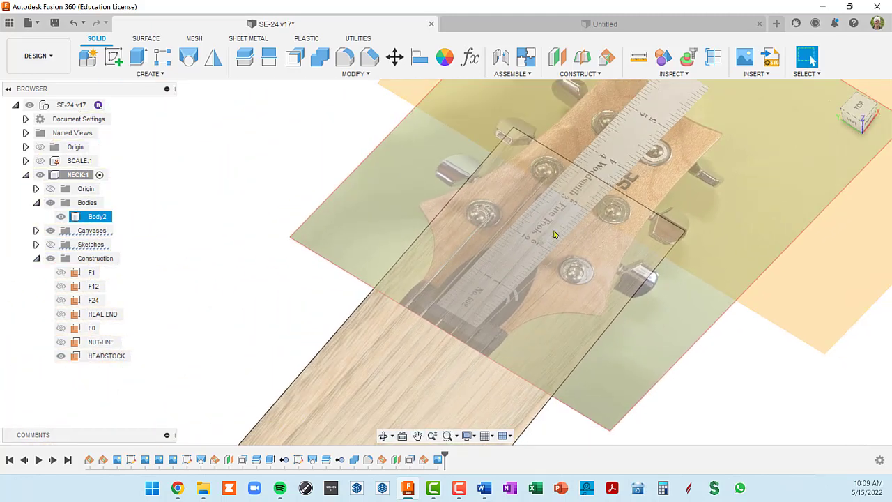
scroll(555, 235, down, 3)
scroll(537, 272, up, 5)
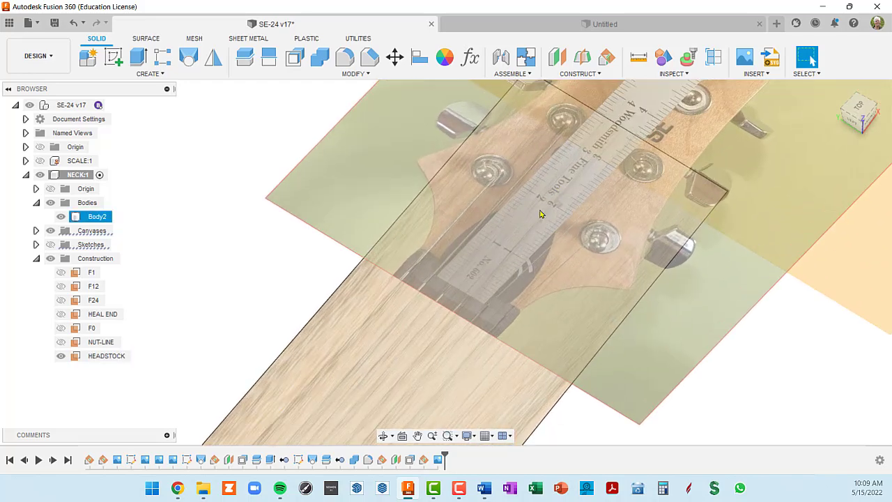
scroll(537, 230, down, 3)
middle_drag(528, 234, 522, 264)
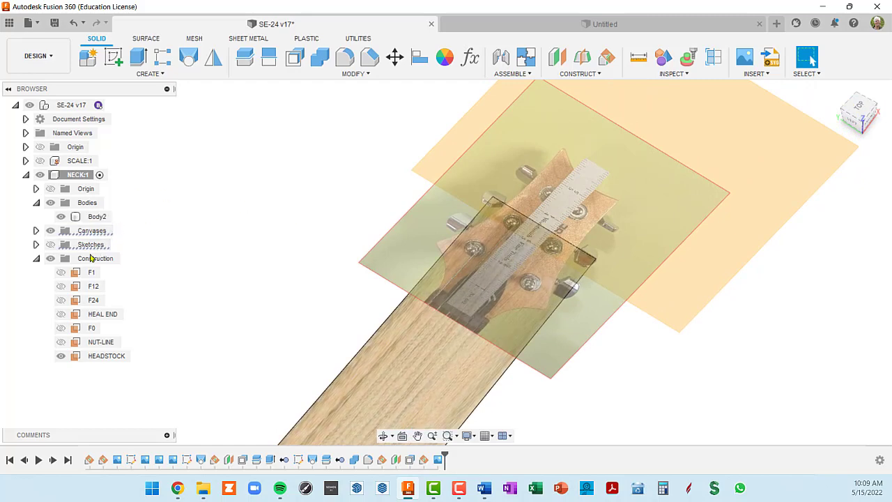
click(36, 231)
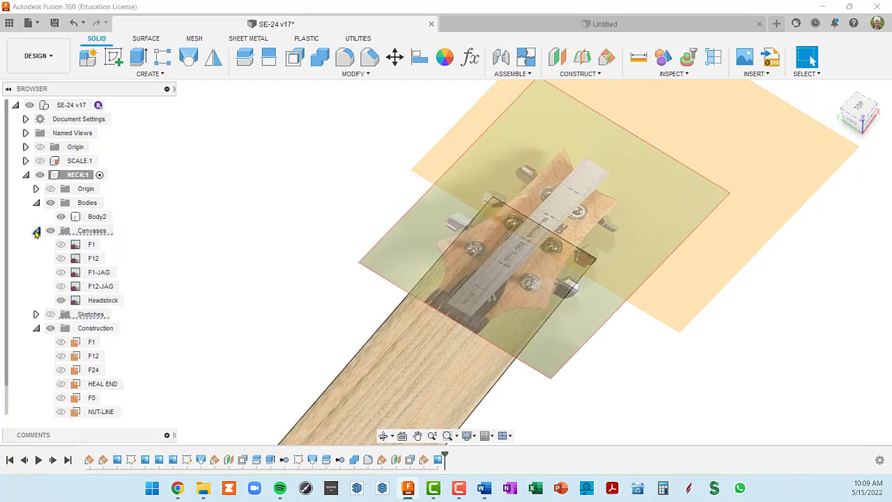
click(105, 301)
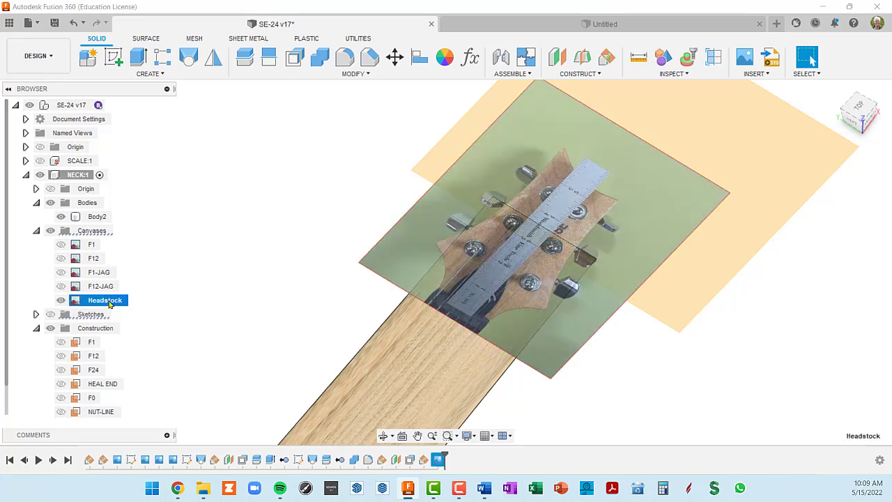
right_click(109, 304)
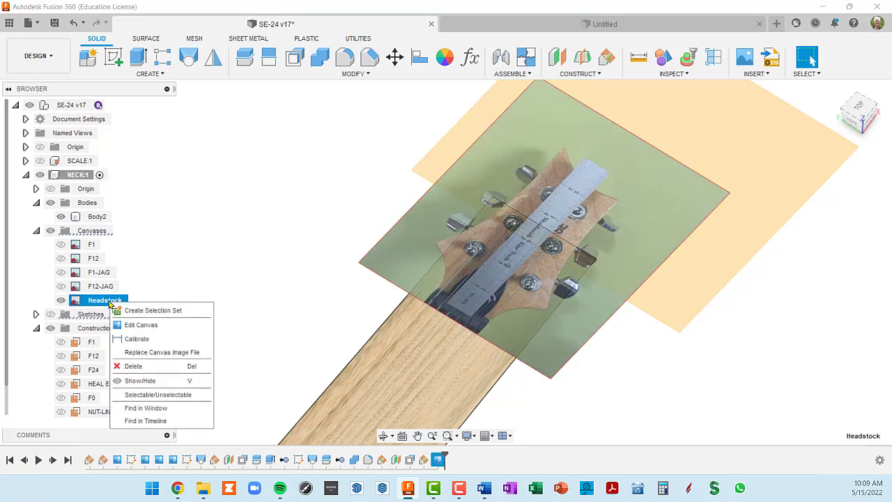
click(136, 339)
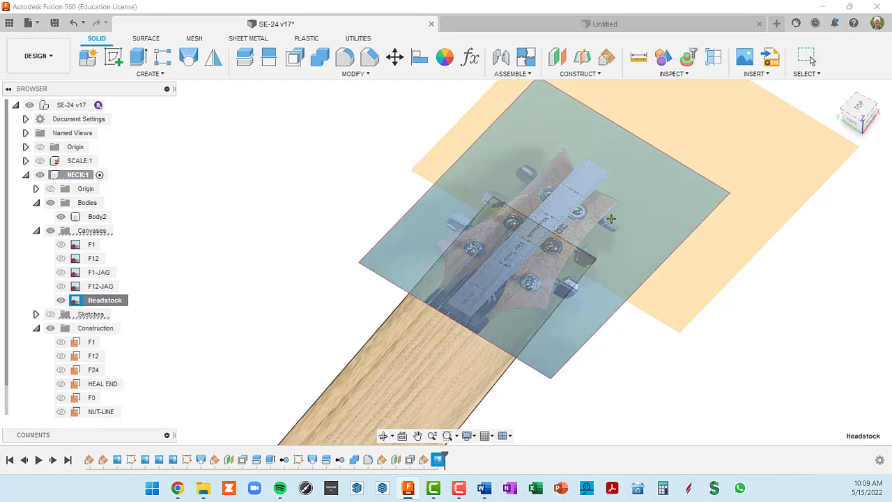
scroll(537, 274, down, 2)
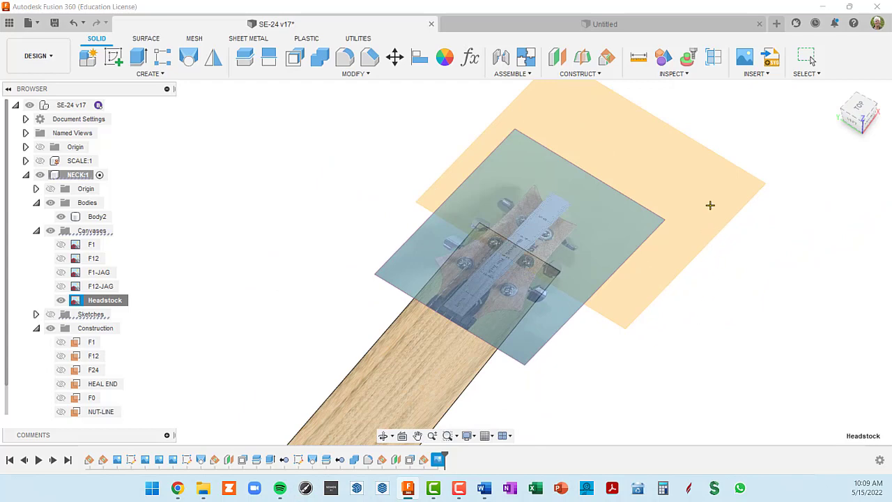
shift+middle_drag(691, 239, 676, 222)
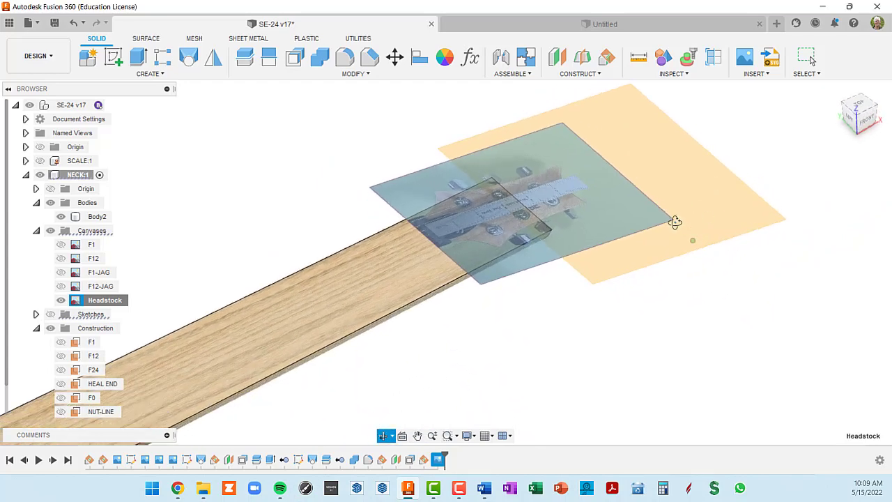
key(Escape)
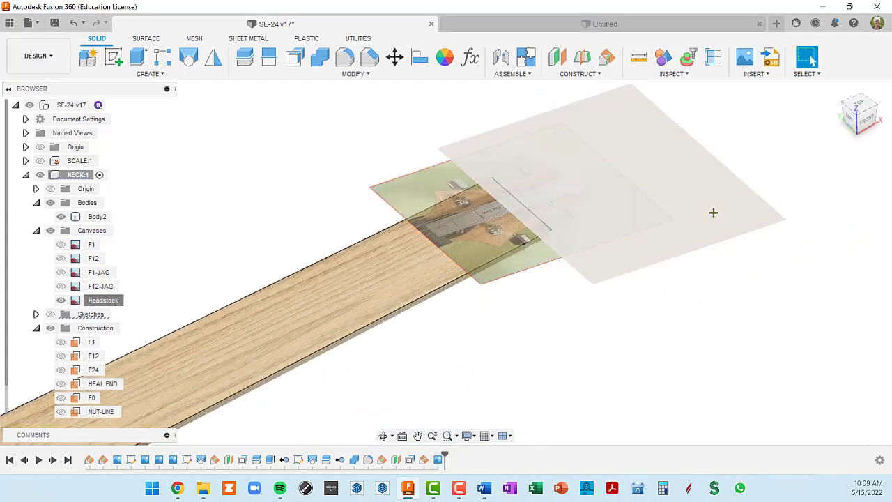
- Orient the view square to the HEADSTOCK plane and frame the neck's end with the headstock photo
click(723, 211)
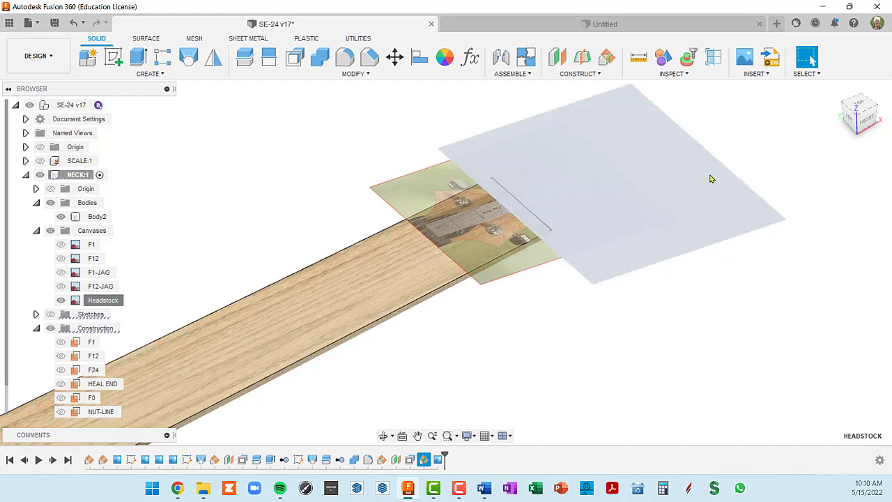
click(703, 209)
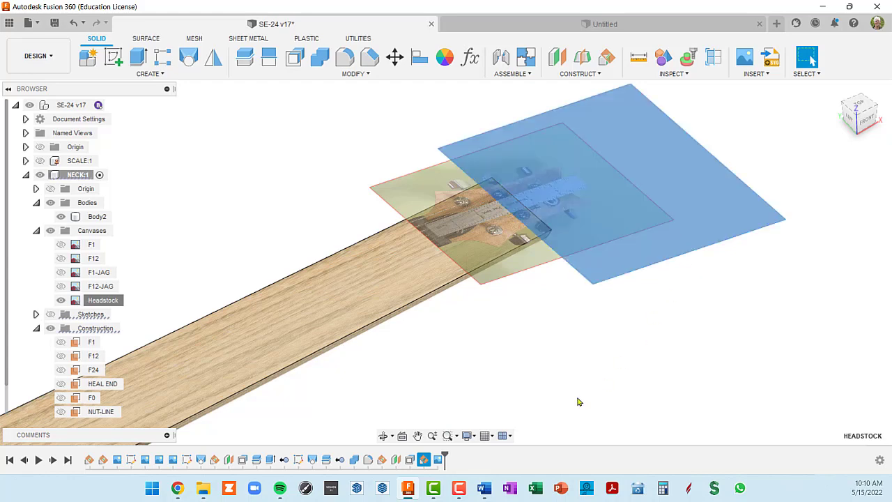
click(401, 437)
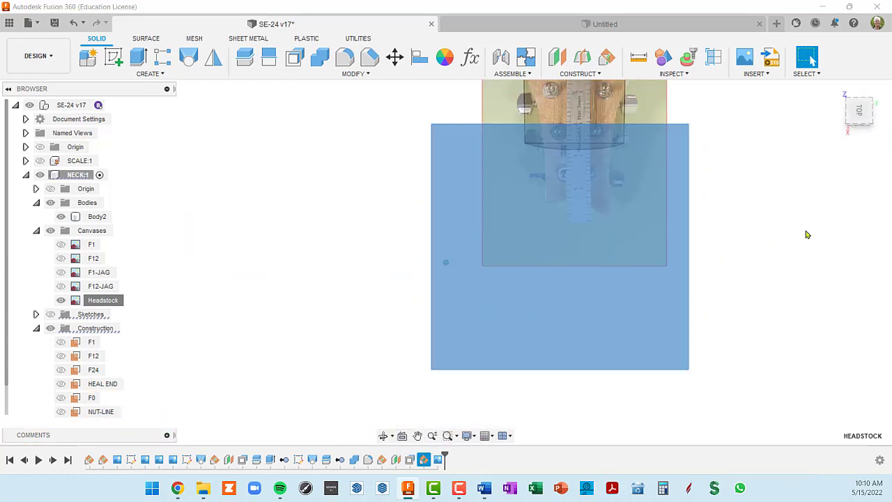
middle_drag(889, 152, 841, 277)
click(841, 277)
scroll(578, 284, up, 3)
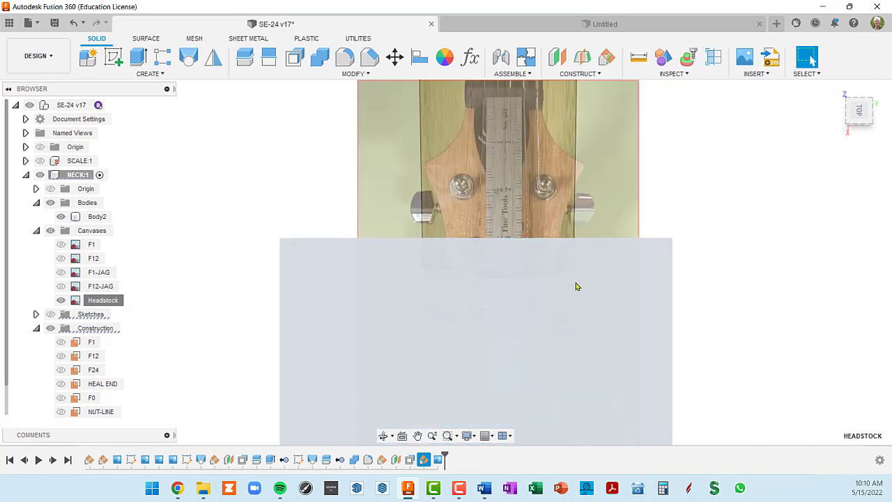
middle_drag(603, 255, 645, 346)
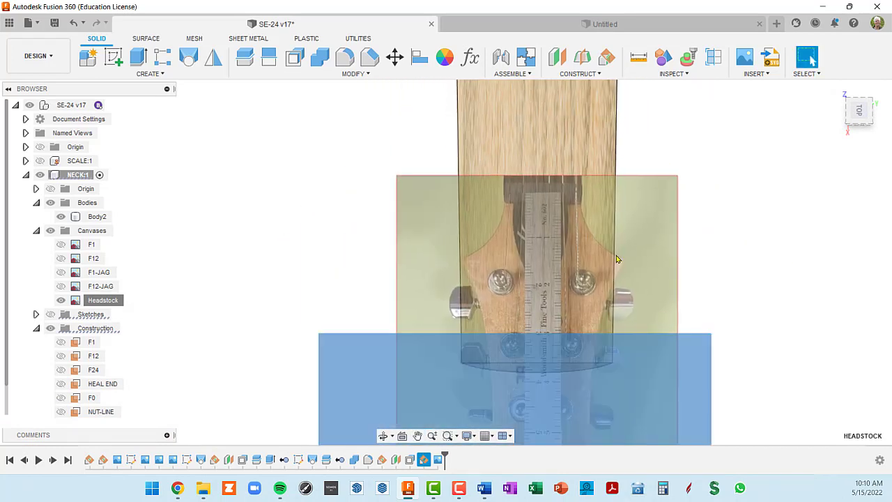
scroll(598, 263, down, 3)
middle_drag(697, 263, 703, 172)
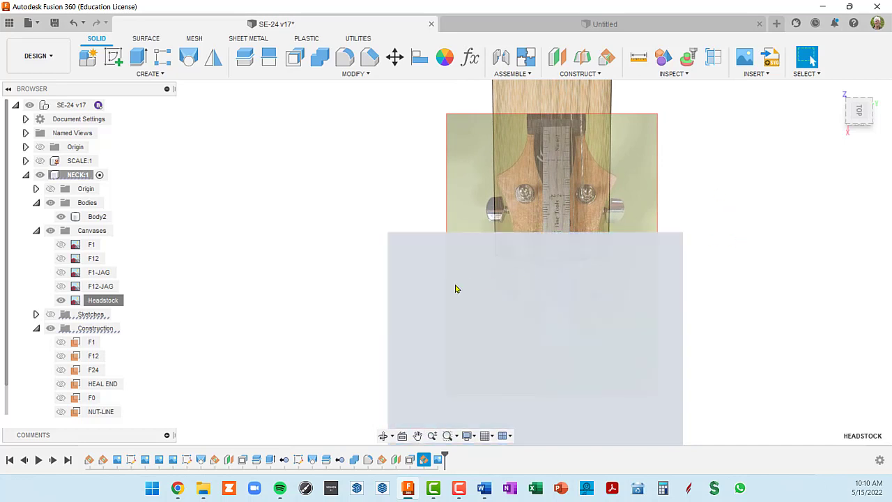
- Hide all of the neck component's construction geometry so the HEADSTOCK plane no longer covers the photo
click(52, 330)
click(50, 332)
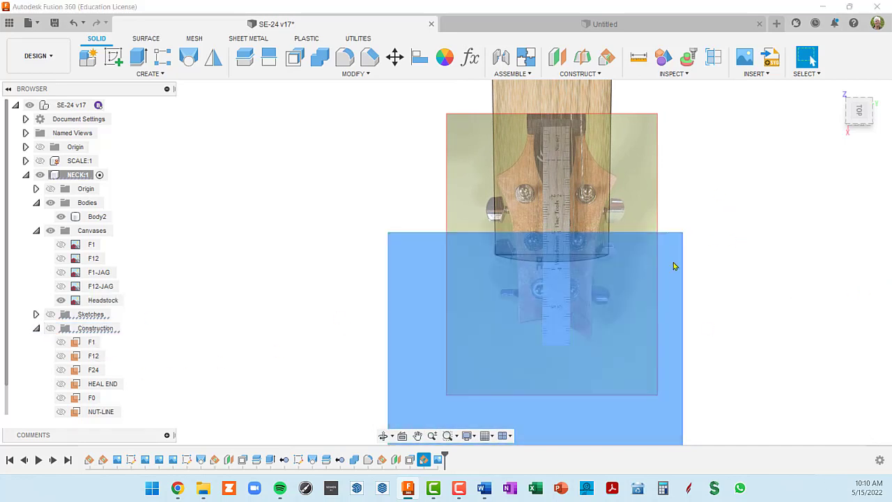
click(749, 254)
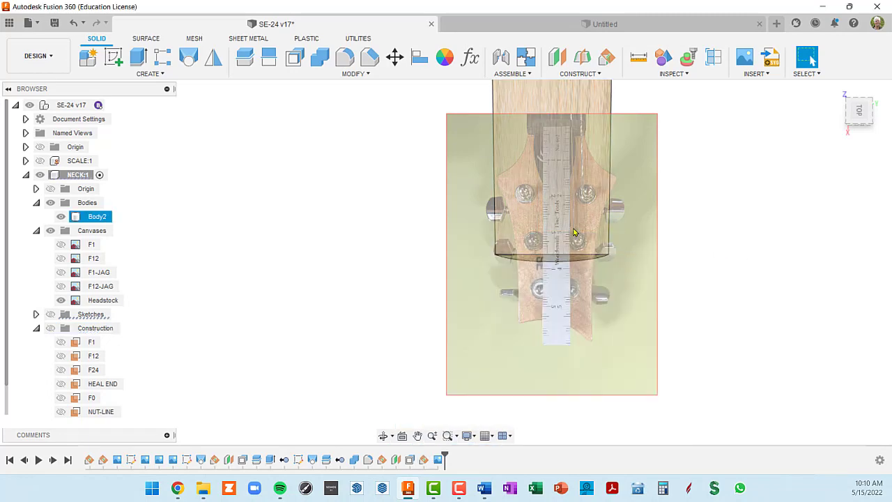
- Calibrate the Headstock canvas by picking the middle of both ends of the photographed ruler and setting that distance to 6 in
scroll(573, 216, up, 4)
scroll(572, 217, down, 3)
middle_drag(578, 214, 574, 230)
scroll(560, 144, up, 3)
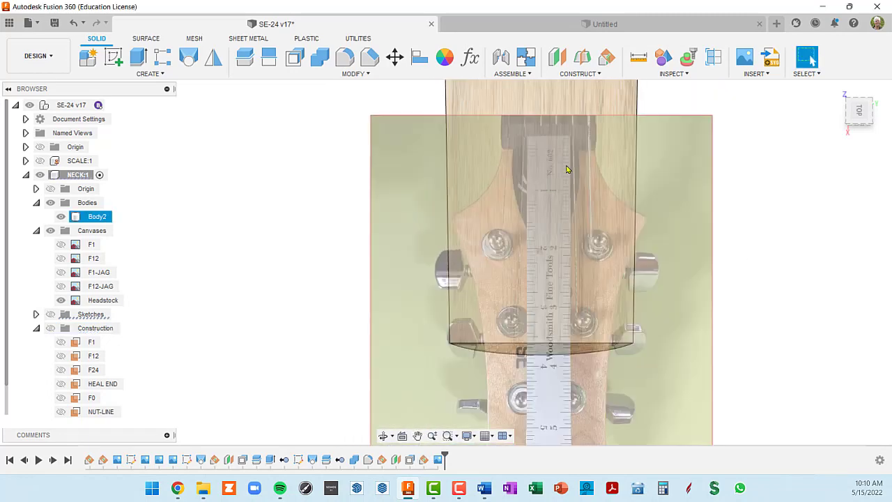
scroll(567, 177, down, 3)
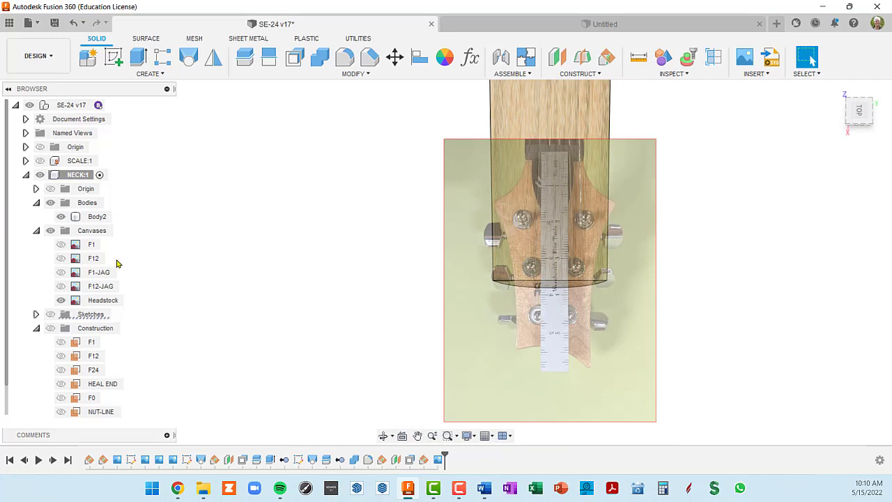
right_click(100, 301)
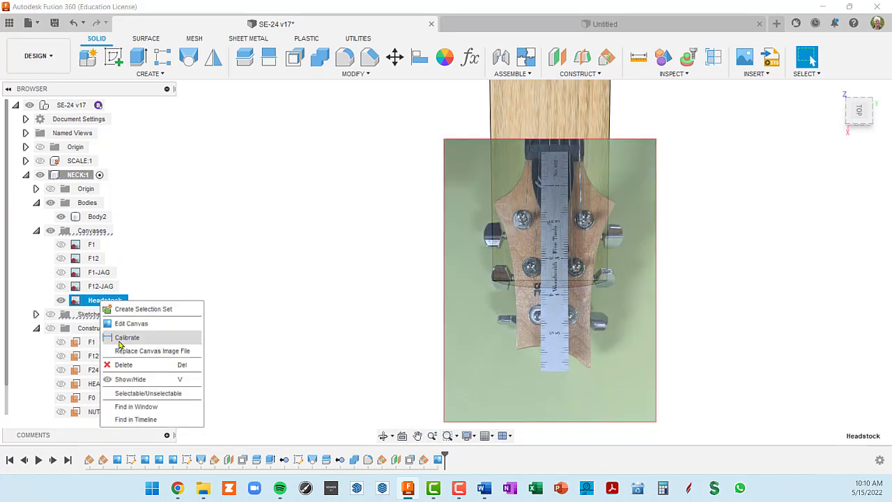
click(118, 341)
scroll(540, 174, up, 6)
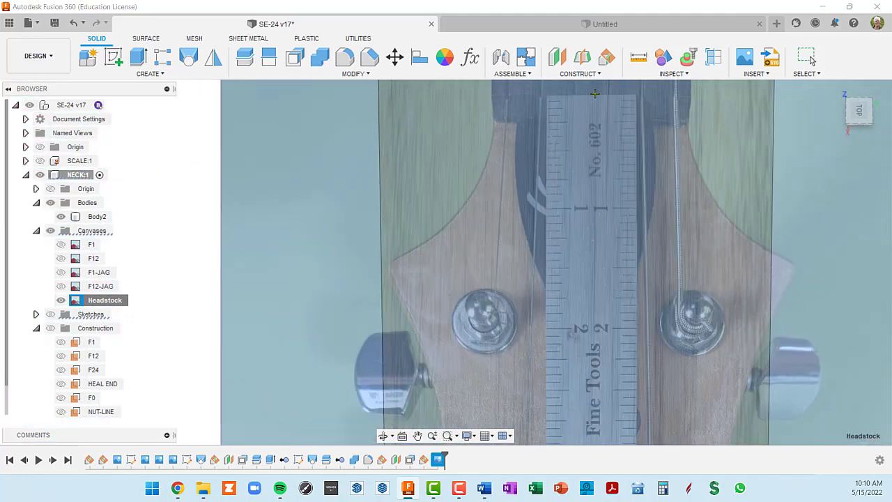
key(Escape)
scroll(618, 177, down, 4)
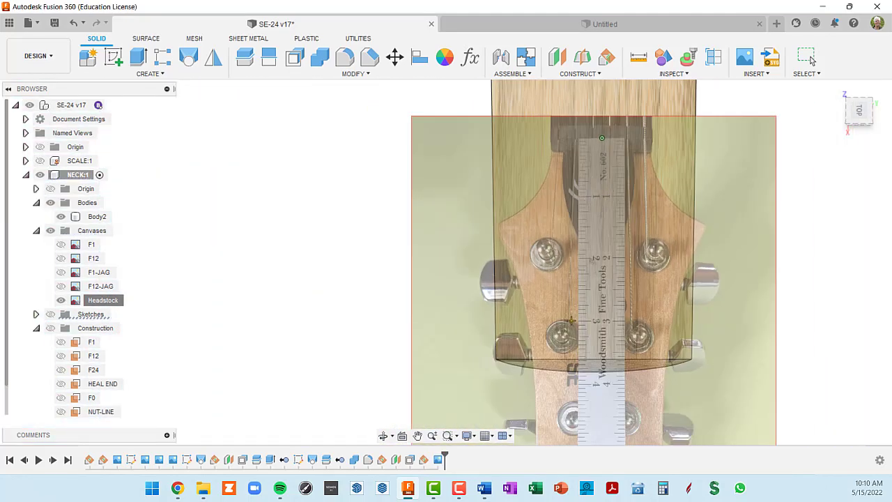
middle_drag(569, 333, 581, 98)
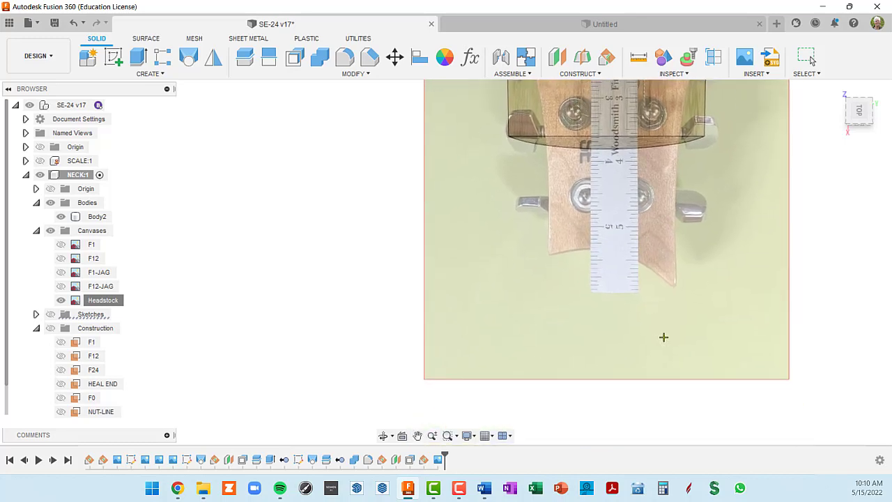
click(614, 292)
click(614, 292)
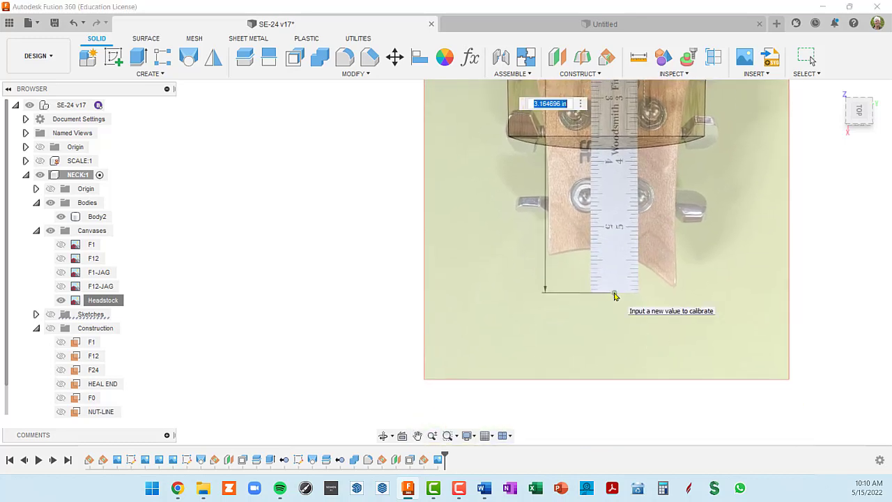
text(6)
key(Return)
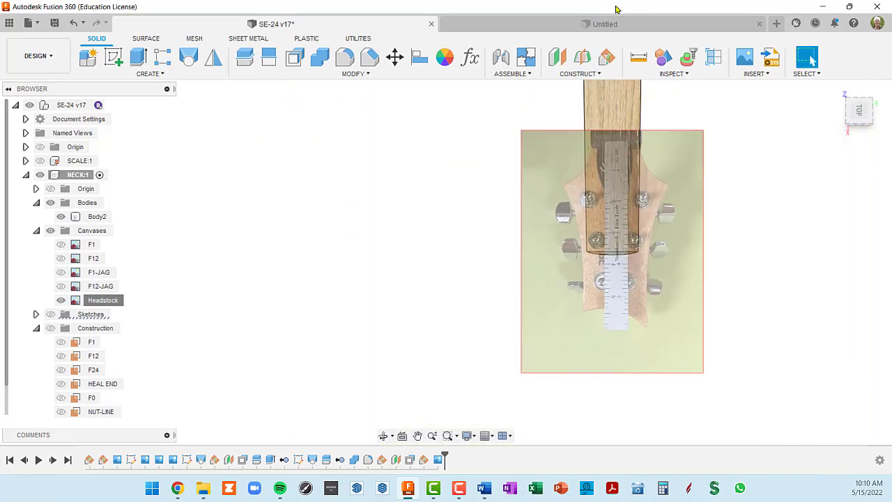
- Examine how the nut and headstock in the calibrated photo line up with the neck's side edges
scroll(634, 176, up, 5)
click(606, 235)
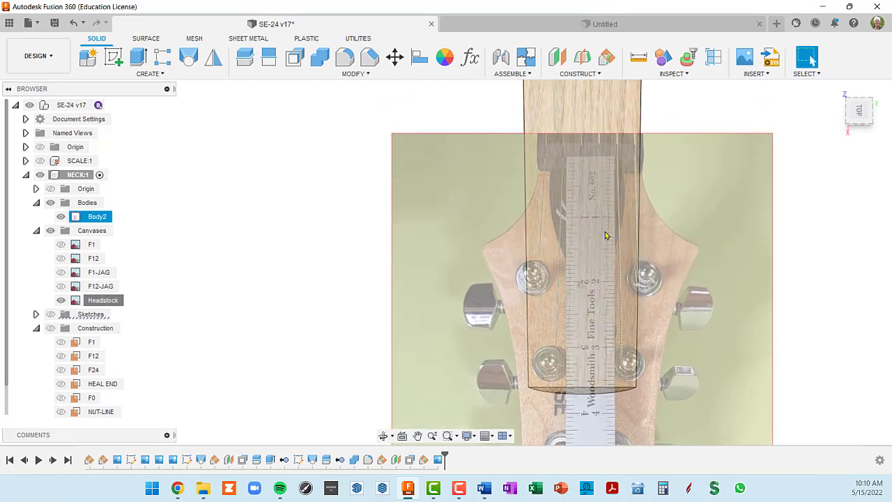
middle_drag(656, 185, 677, 241)
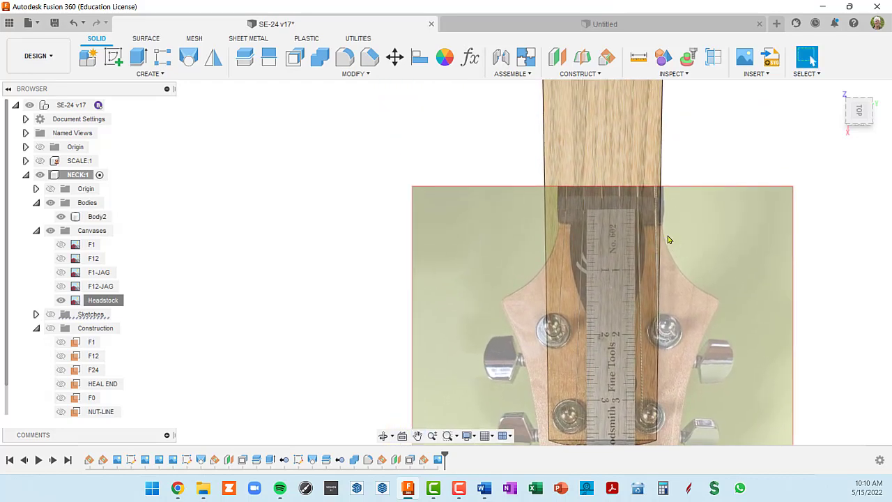
scroll(604, 216, up, 6)
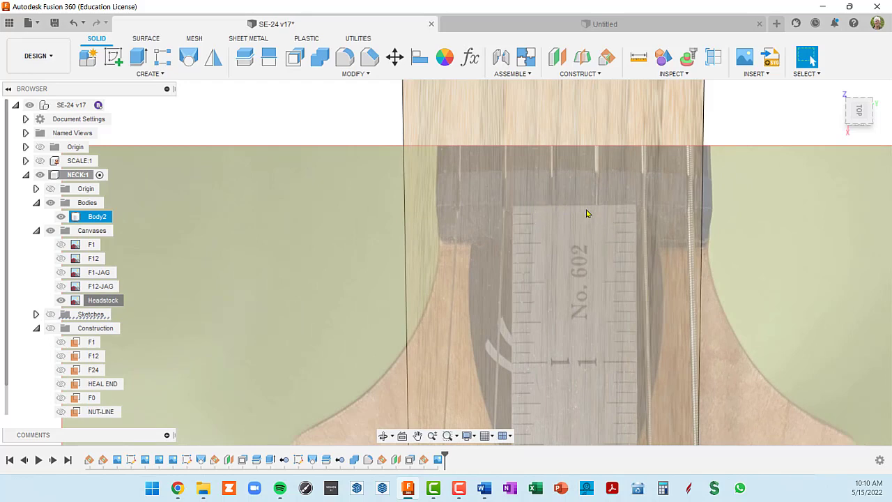
scroll(595, 213, down, 3)
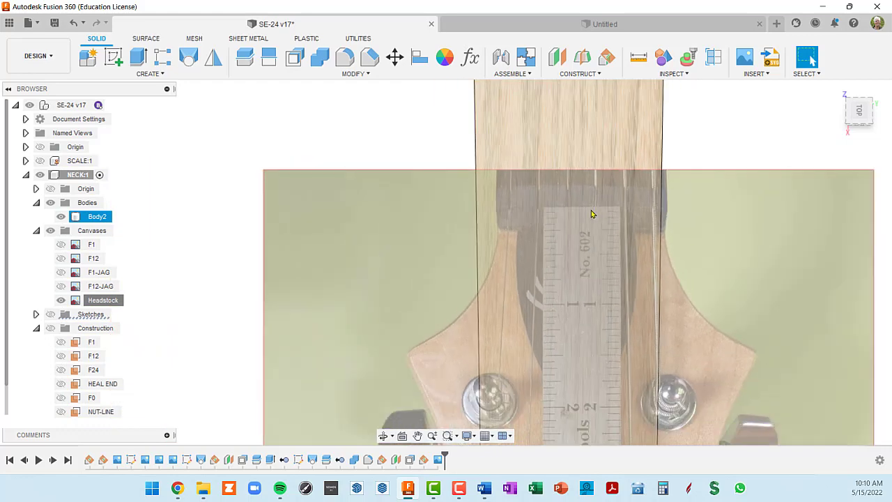
scroll(424, 179, down, 2)
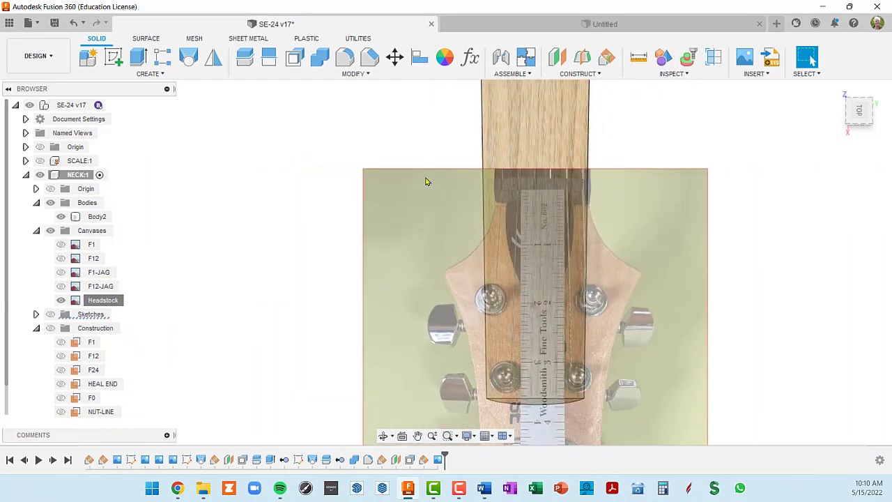
scroll(182, 289, down, 3)
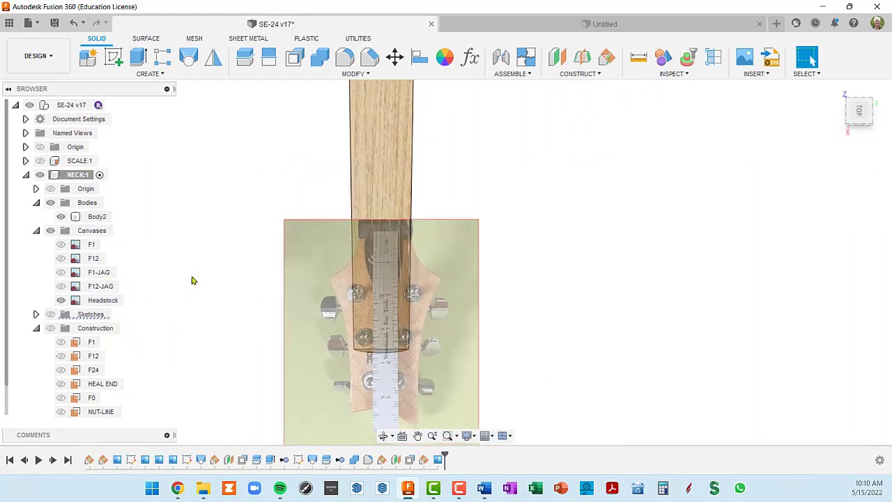
- Open the Headstock canvas for editing, shift it lengthwise by about -0.467 in and lower its opacity to 26
middle_drag(232, 261, 399, 184)
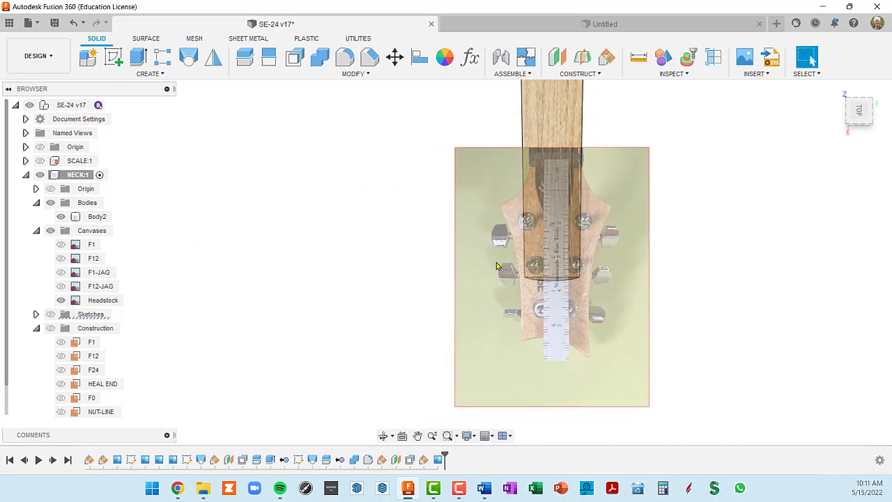
click(92, 301)
right_click(93, 305)
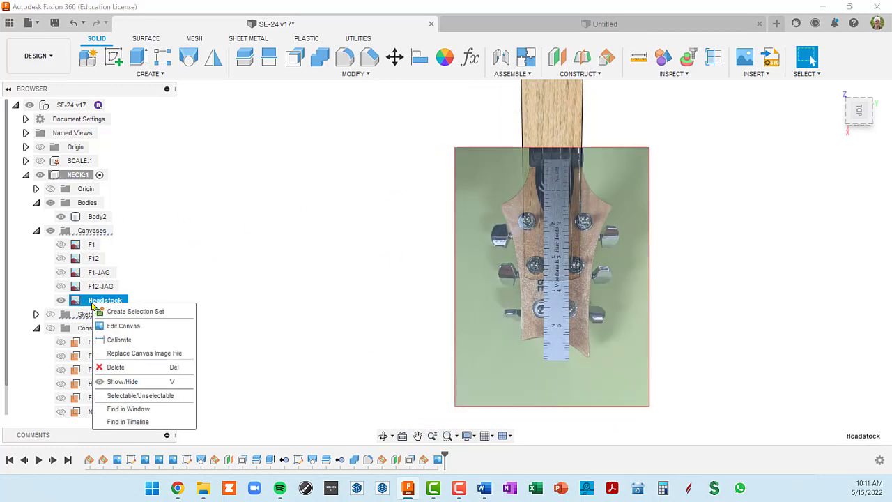
click(120, 326)
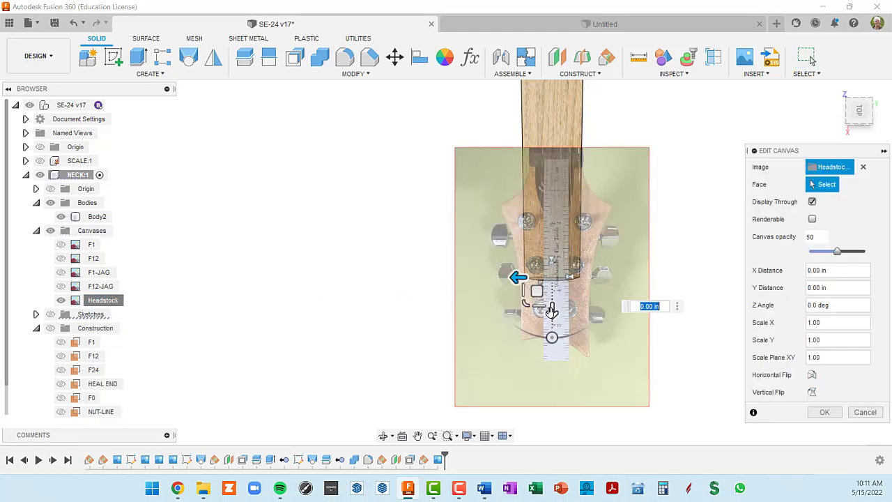
mouse_move(552, 312)
mouse_down()
mouse_move(551, 277)
mouse_move(552, 298)
mouse_up()
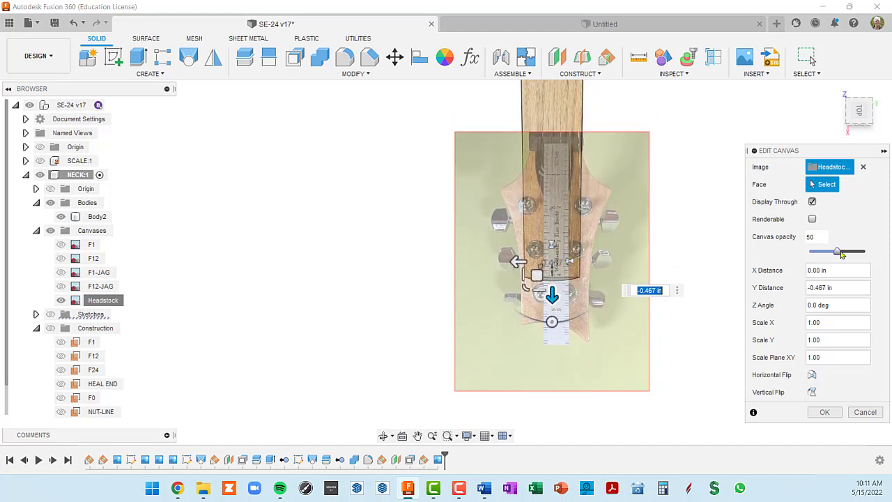
drag(842, 254, 826, 253)
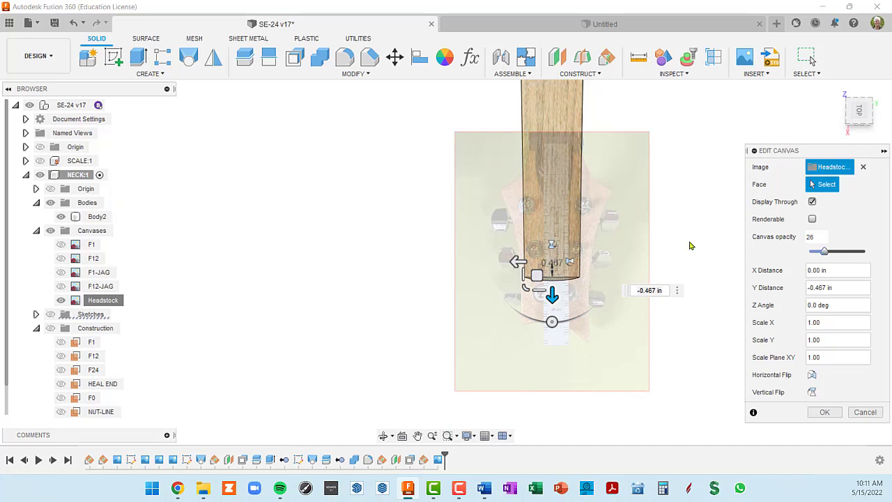
- Move the Headstock canvas to a Y distance of about 3.357 in below the neck's end and shift it sideways by about 0.138 in
middle_drag(691, 245, 657, 205)
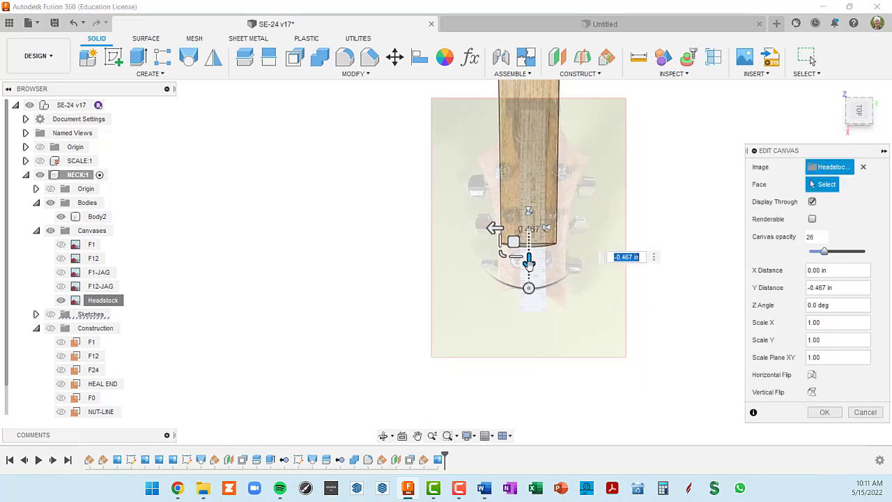
drag(530, 263, 512, 393)
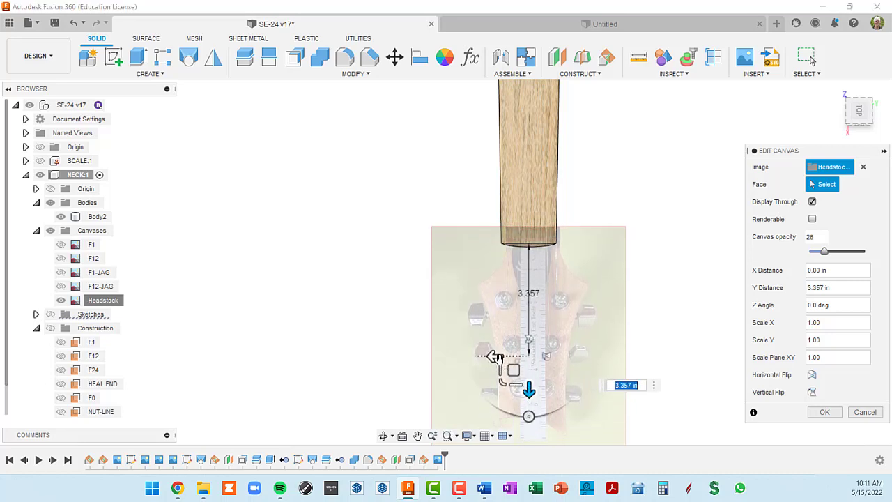
drag(495, 357, 492, 357)
scroll(540, 272, up, 5)
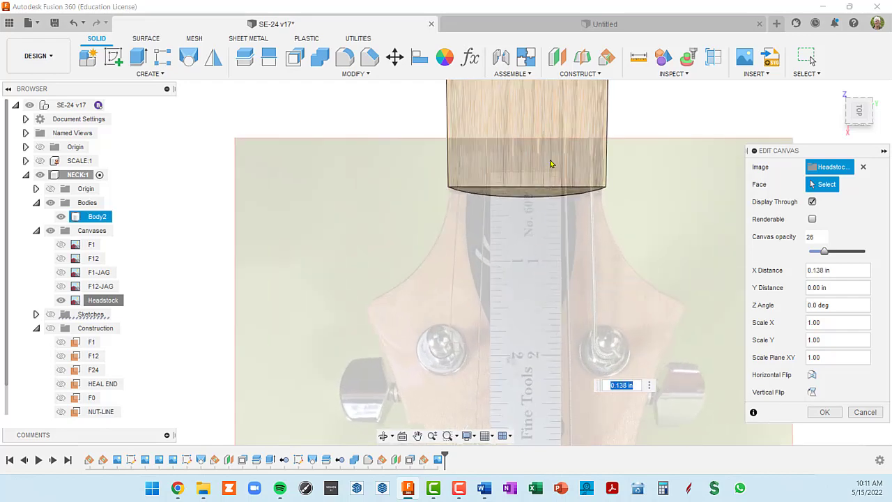
scroll(552, 365, down, 5)
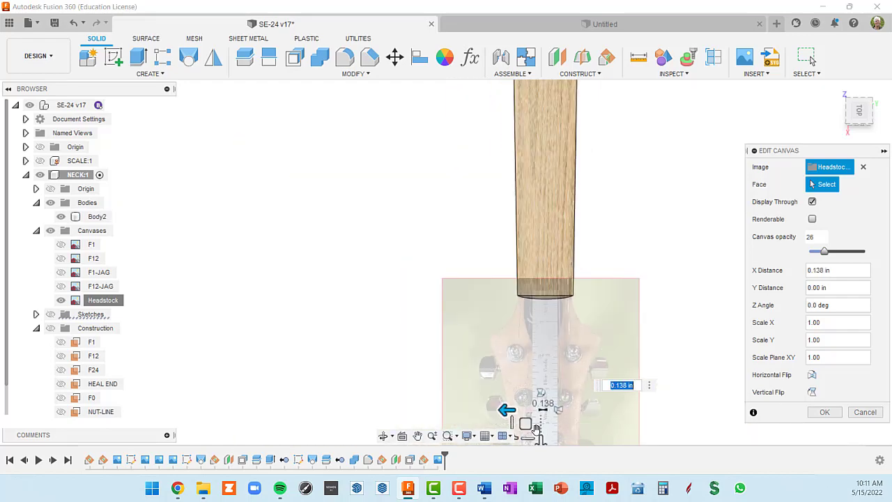
- Nudge the Headstock canvas lengthwise by about -0.017 in to refine its fit against the neck's end
middle_drag(624, 296, 610, 184)
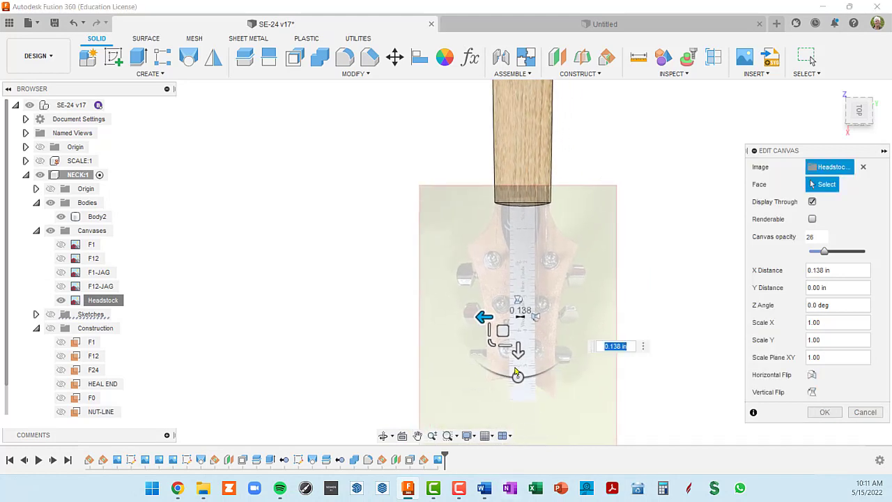
mouse_move(518, 352)
mouse_down()
mouse_move(518, 368)
mouse_move(518, 350)
mouse_up()
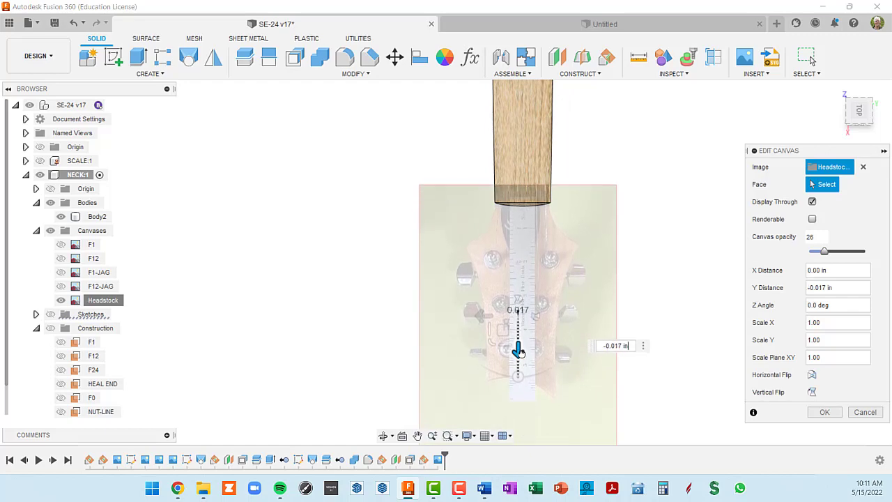
scroll(550, 204, up, 5)
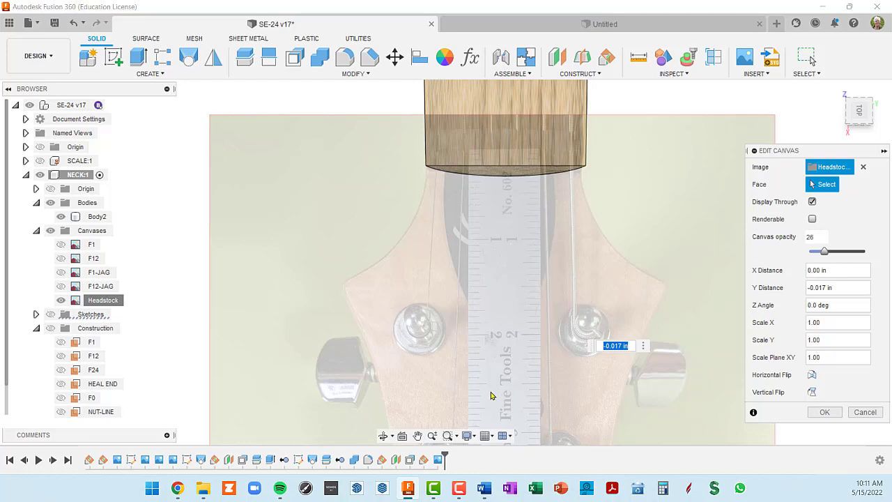
scroll(519, 350, down, 4)
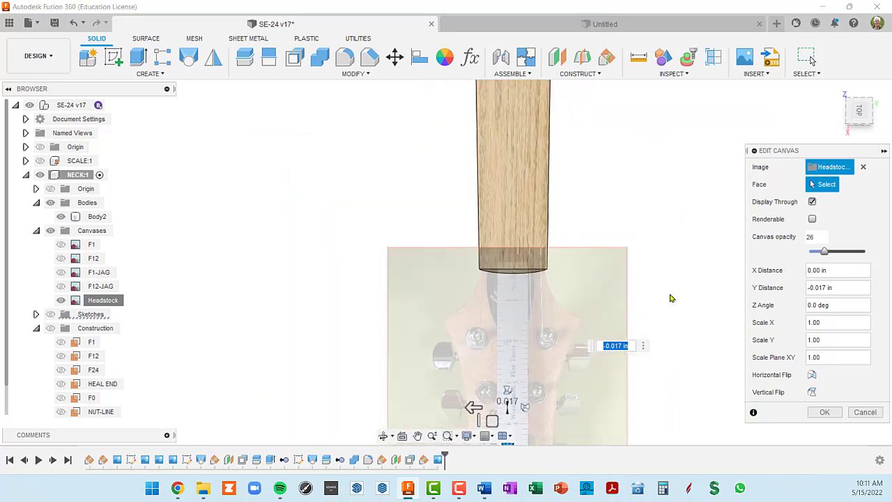
middle_drag(716, 258, 703, 180)
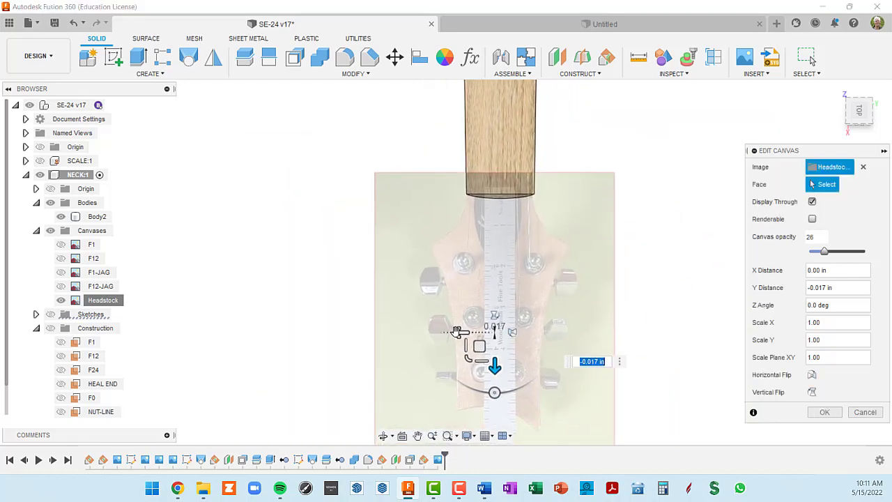
drag(460, 331, 459, 332)
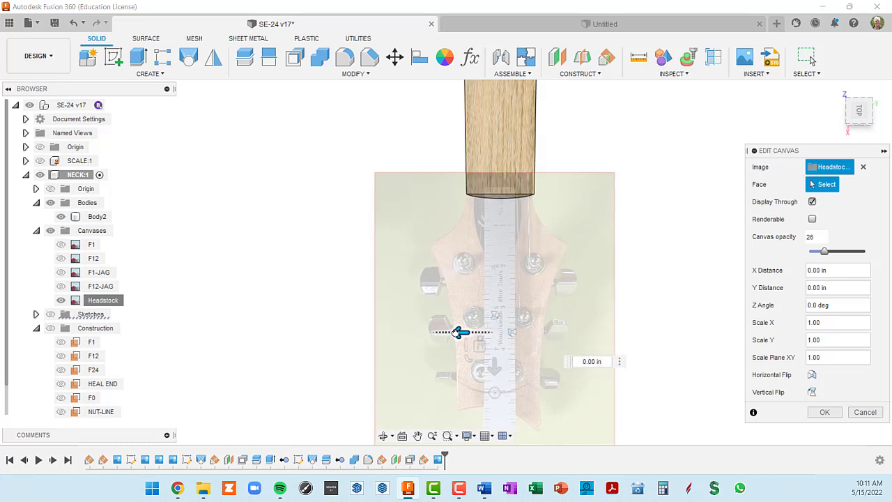
click(837, 410)
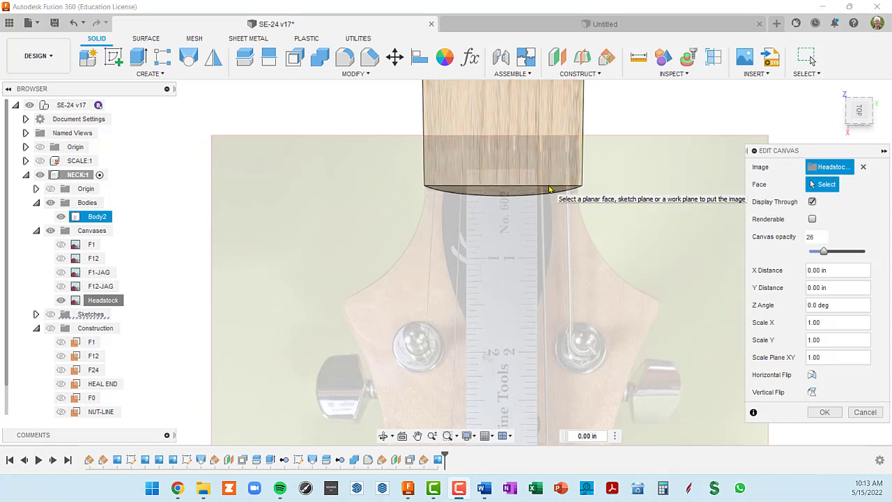
- Align the photographed nut with the neck's end by moving the canvas about 0.161 in lengthwise and -0.016 in sideways, and accept the edit
scroll(577, 274, down, 2)
middle_drag(629, 259, 598, 202)
middle_drag(539, 360, 538, 302)
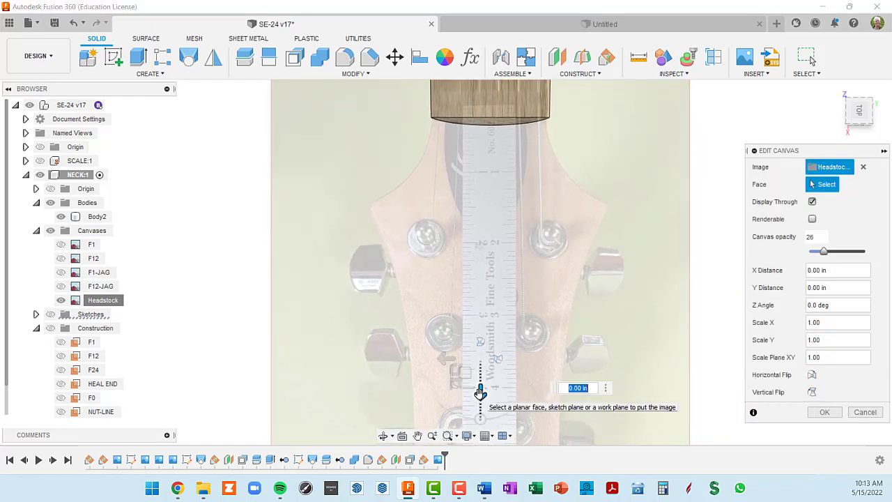
drag(480, 394, 481, 403)
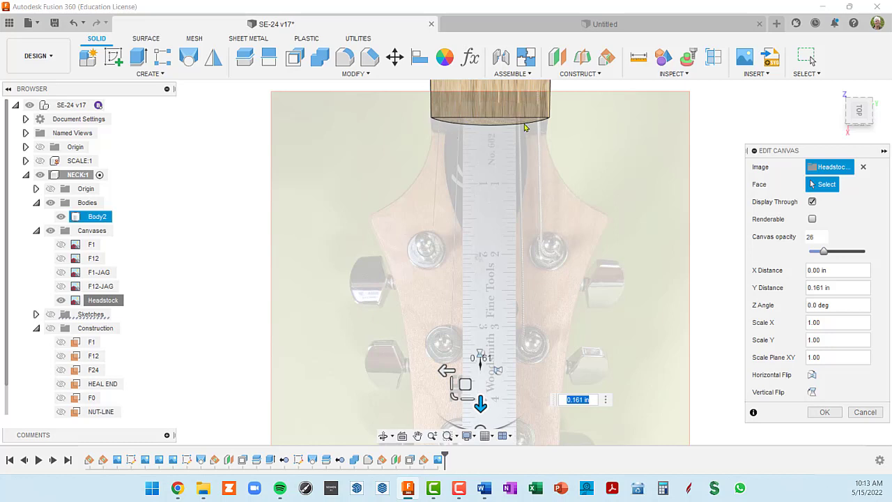
drag(446, 370, 450, 372)
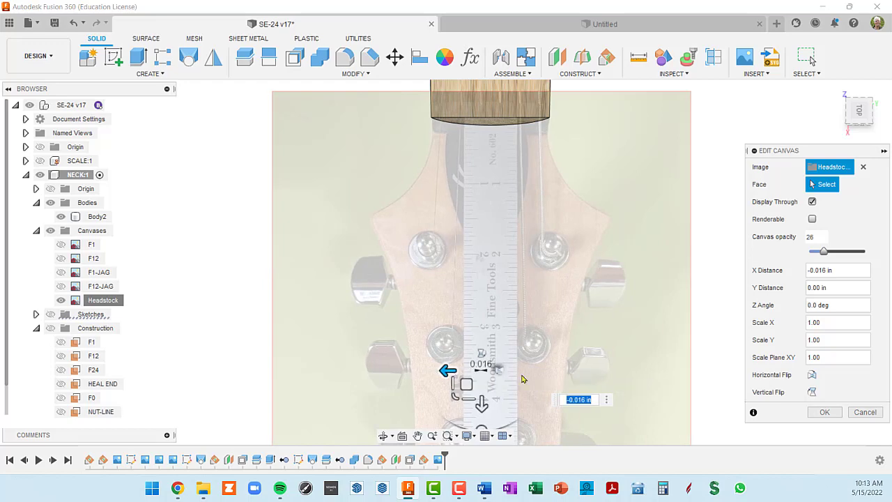
click(831, 416)
scroll(599, 300, down, 5)
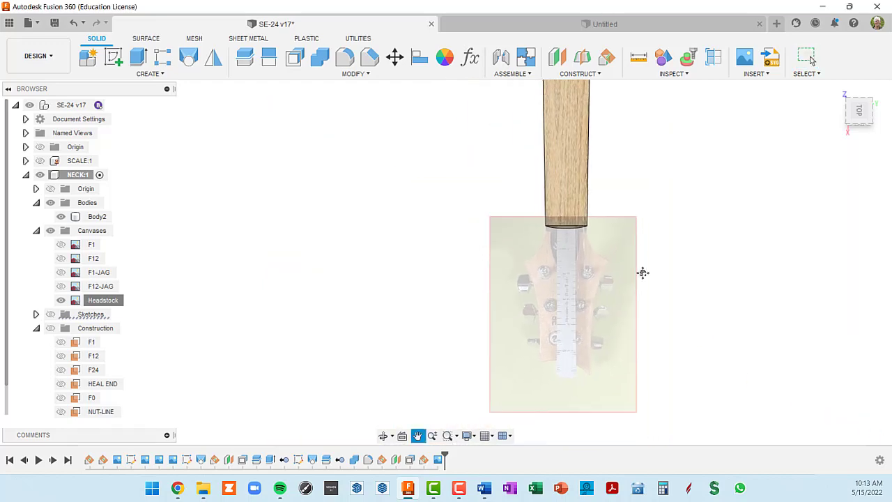
- Show the HEADSTOCK construction plane and start a new sketch on it
scroll(514, 155, up, 4)
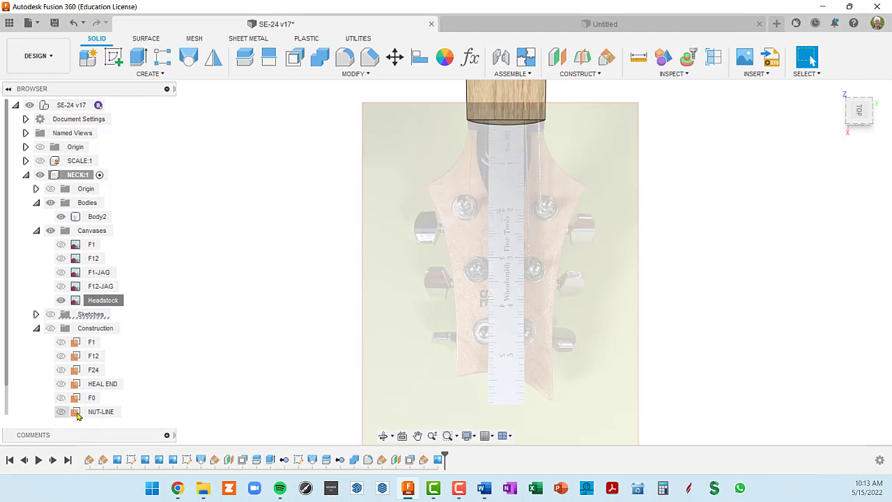
scroll(44, 347, down, 1)
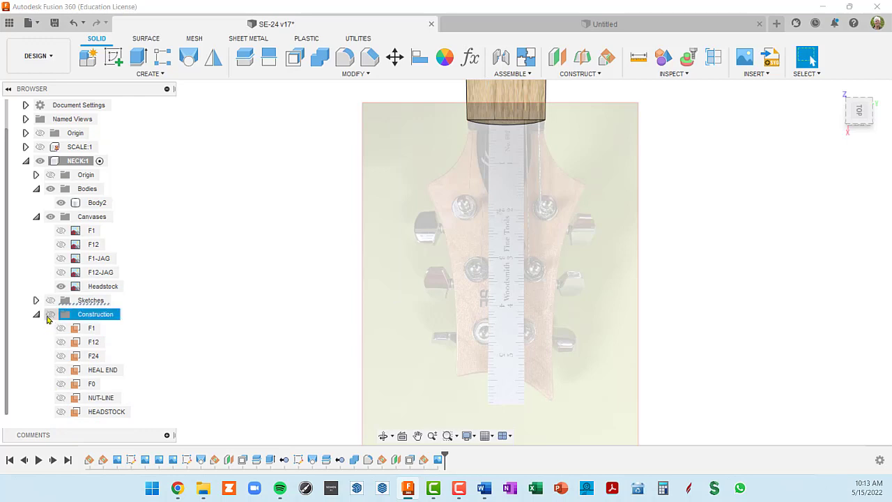
click(61, 412)
click(103, 411)
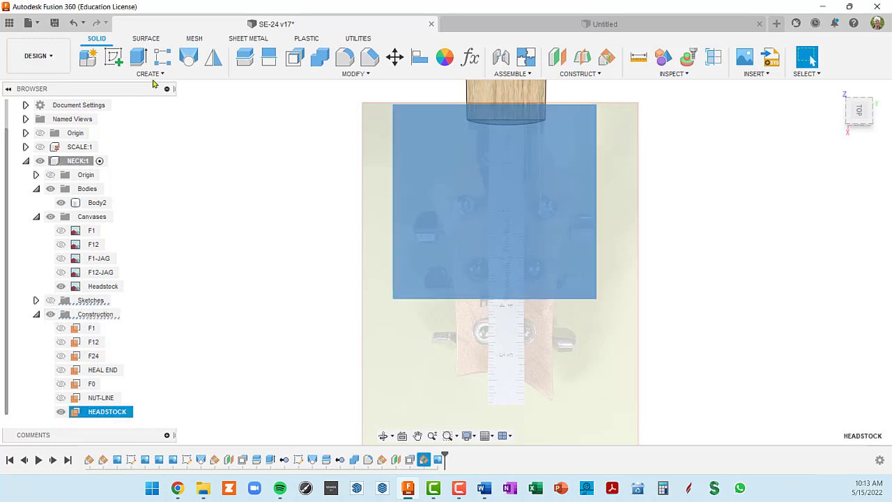
click(113, 58)
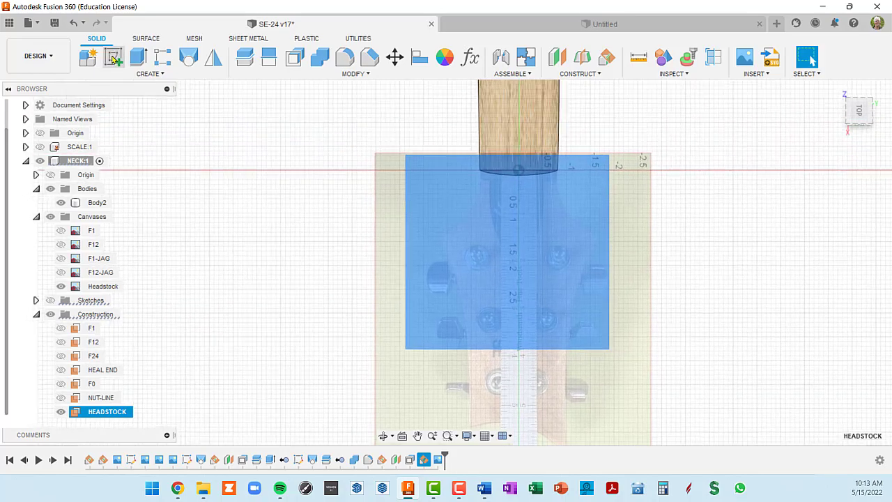
mouse_move(714, 330)
middle_down()
mouse_move(719, 150)
mouse_move(729, 120)
mouse_move(709, 145)
middle_up()
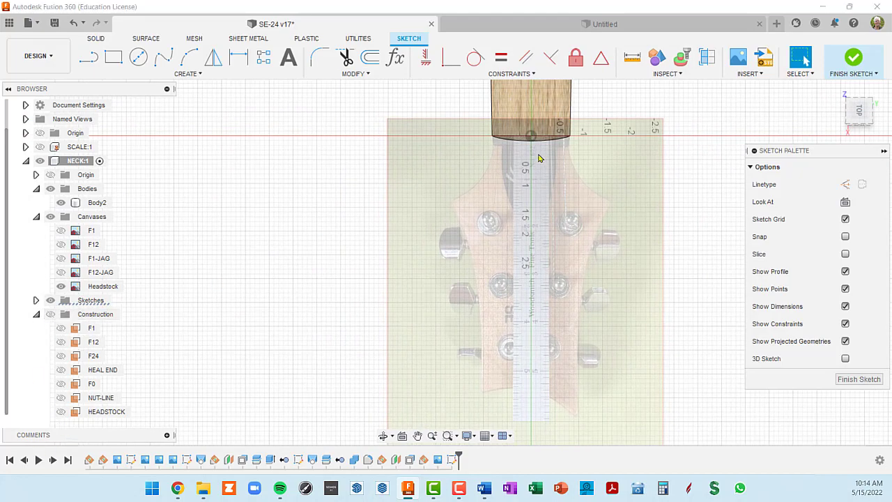
scroll(538, 158, up, 2)
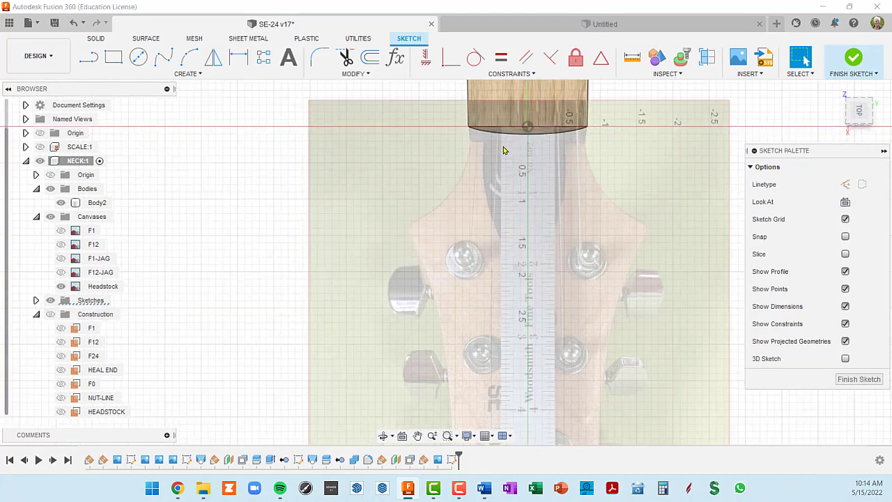
click(589, 131)
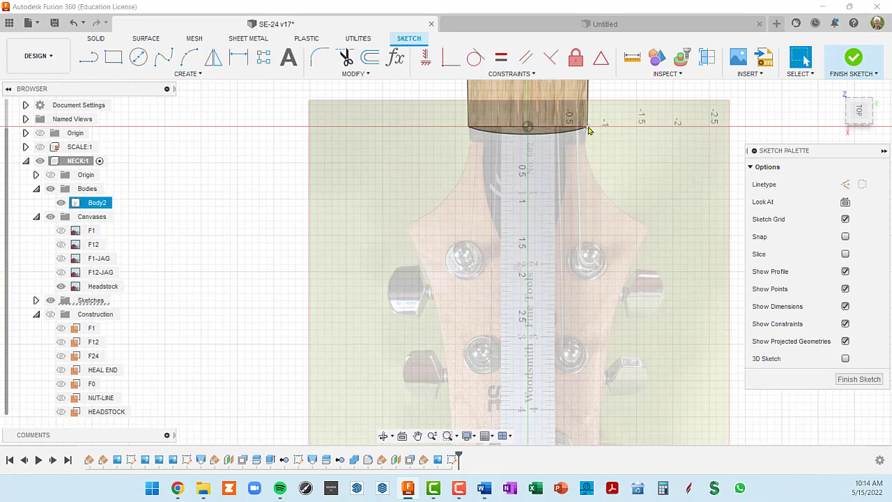
click(162, 59)
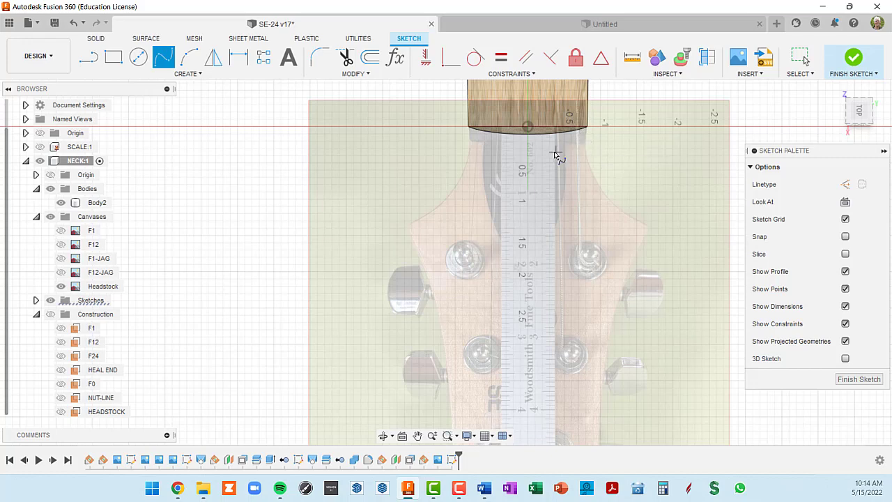
scroll(555, 150, up, 3)
scroll(556, 150, down, 3)
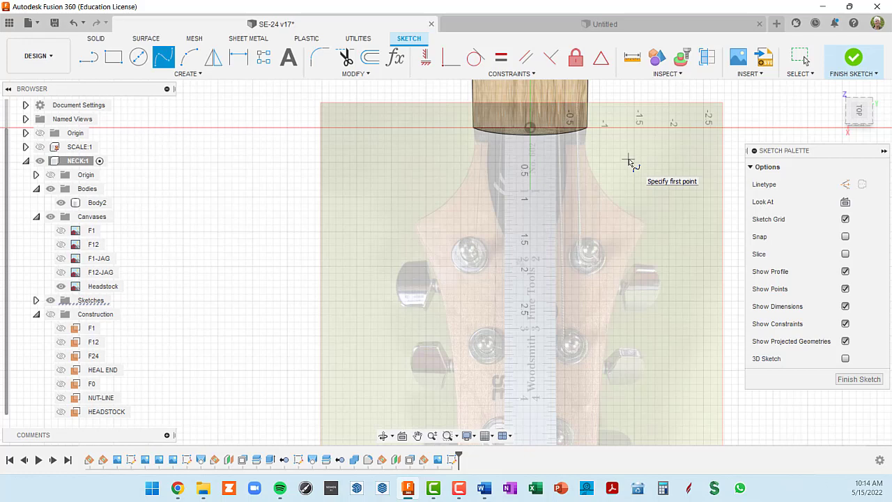
- Project the two corner vertices of the neck's end into the headstock sketch with projection link enabled
key(p)
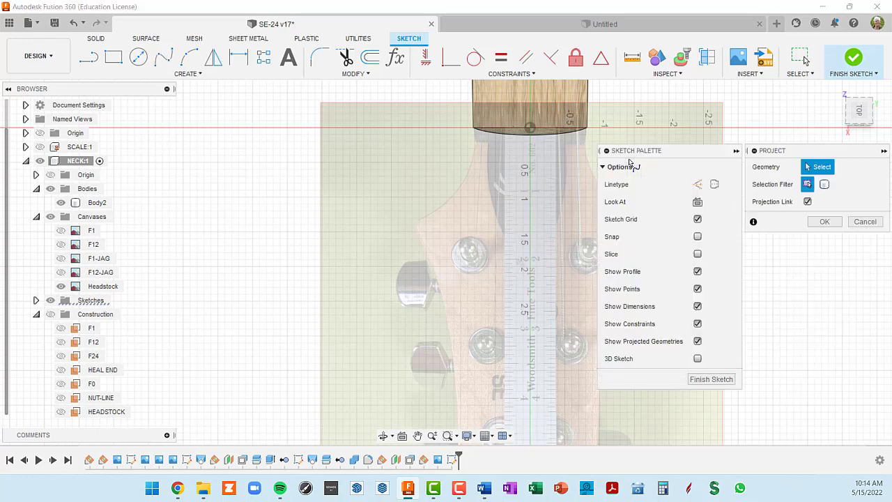
click(585, 131)
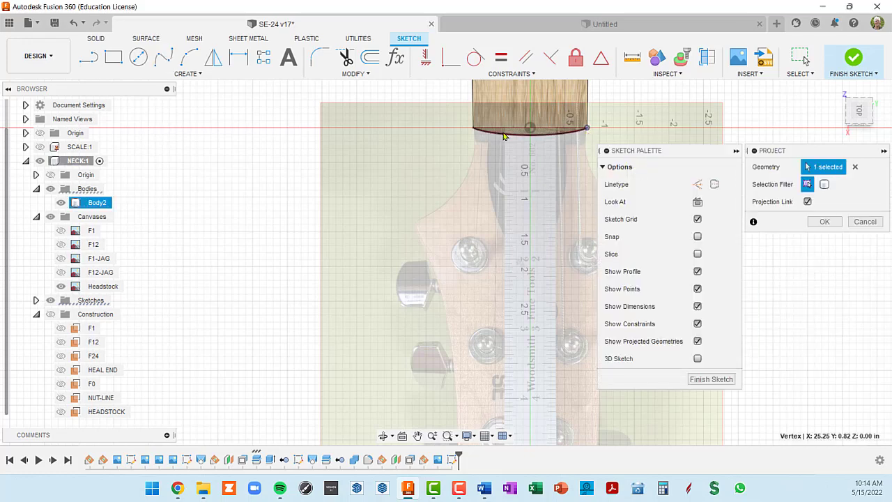
click(473, 129)
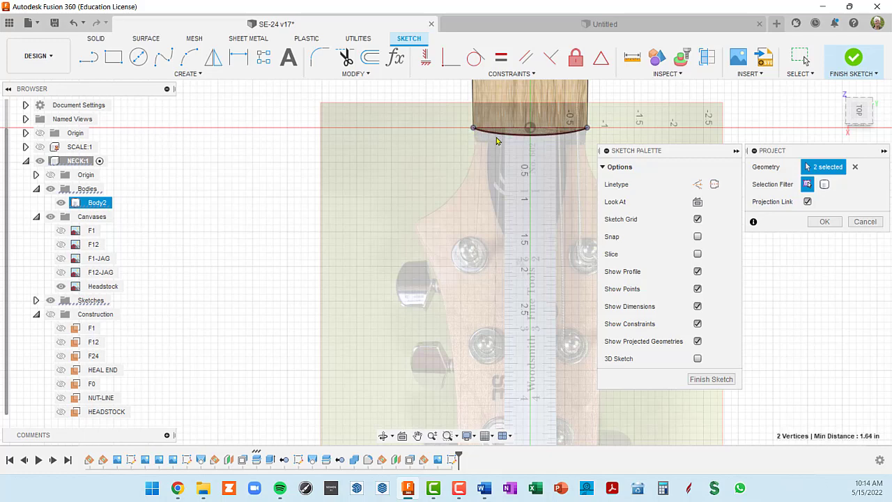
click(824, 221)
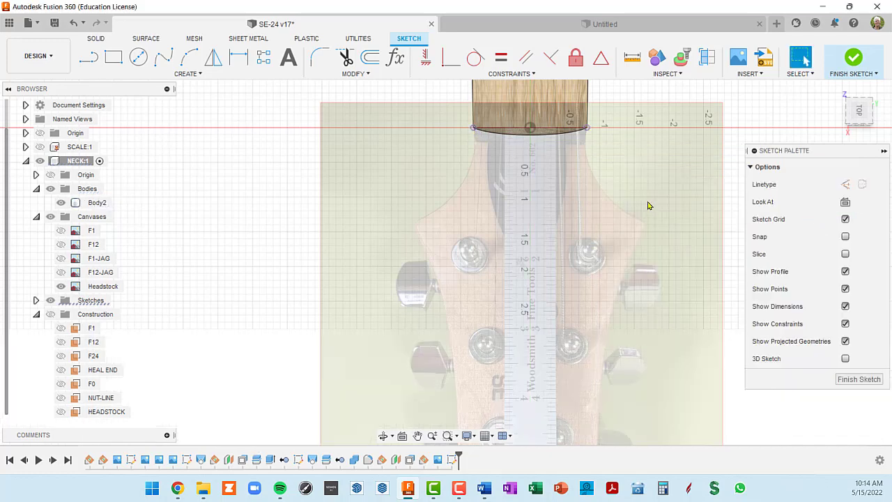
- Start a fit point spline at the neck's right projected corner and trace the headstock's right side to its pointed tip
middle_drag(648, 205, 626, 185)
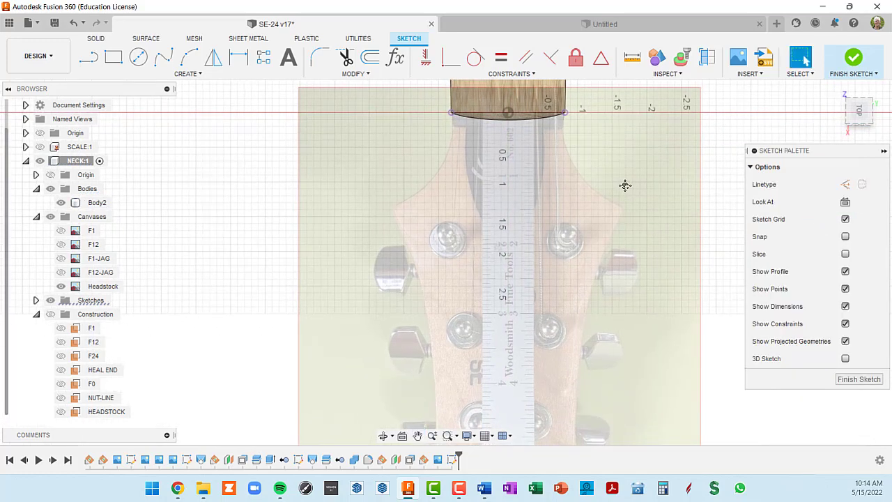
click(163, 57)
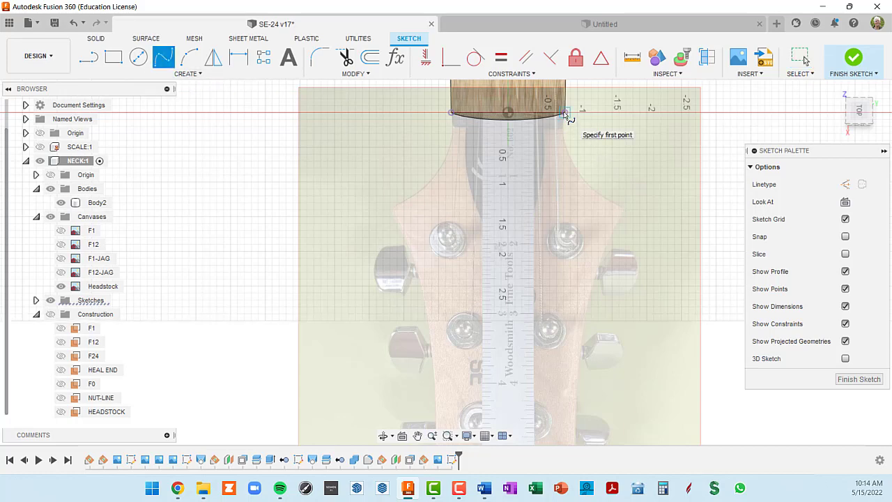
click(565, 113)
scroll(575, 174, up, 1)
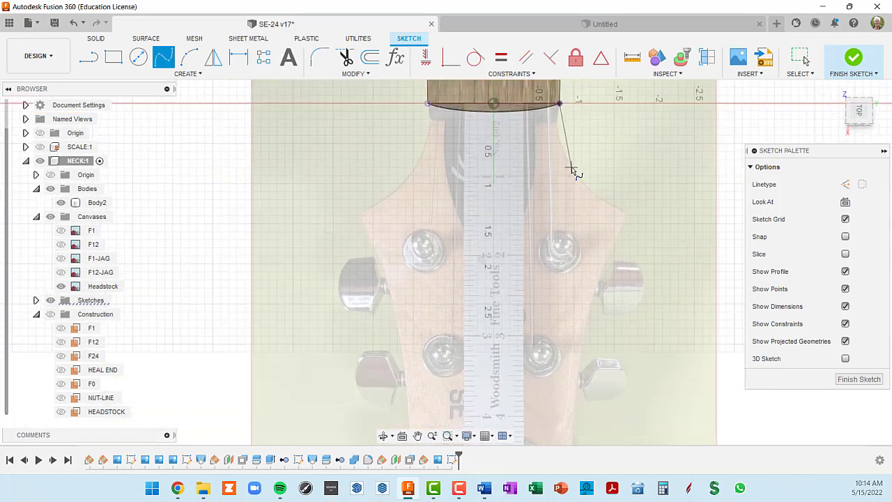
click(569, 168)
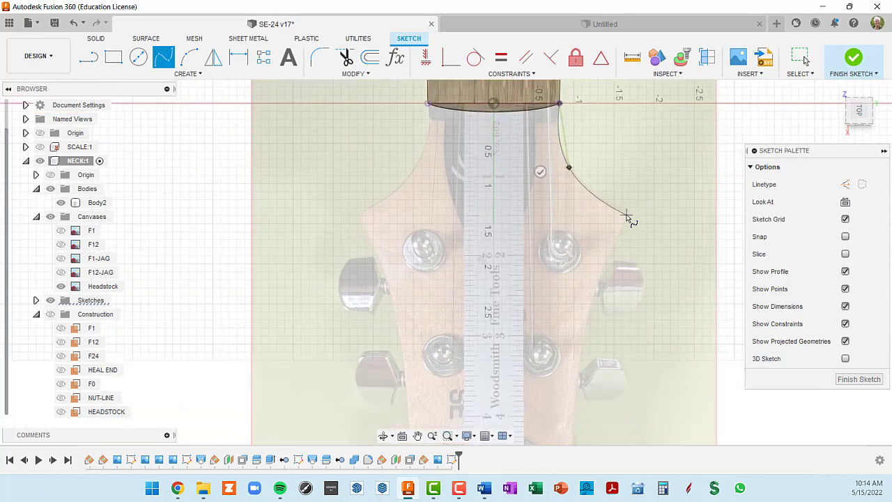
click(628, 217)
scroll(631, 226, down, 2)
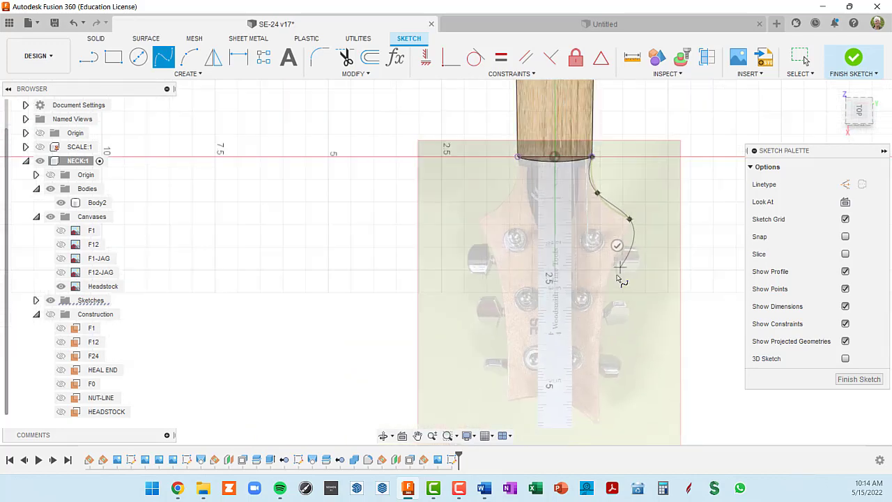
click(601, 325)
scroll(599, 426, up, 3)
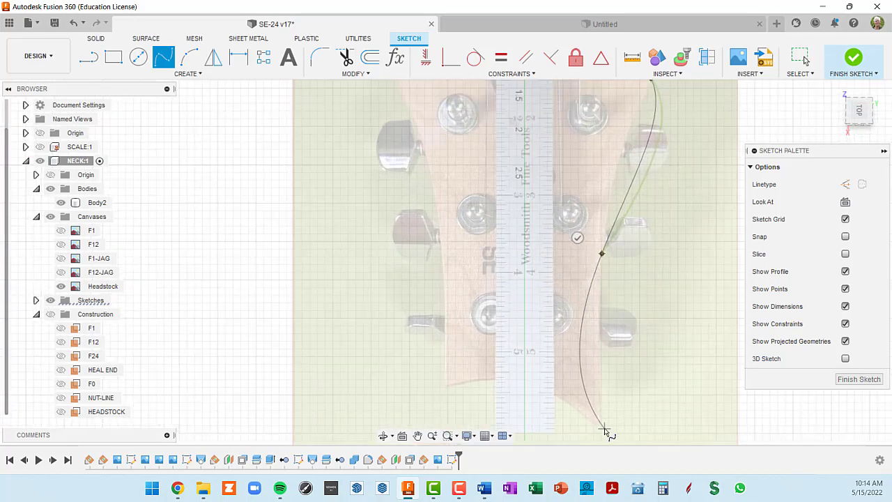
click(601, 429)
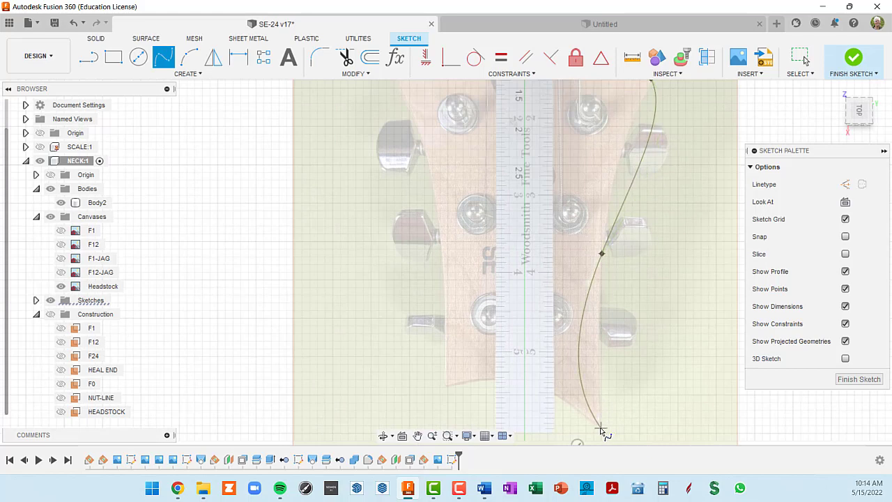
- Continue the spline along the headstock's end and up its left side to the neck's other projected corner, and finish it
click(520, 379)
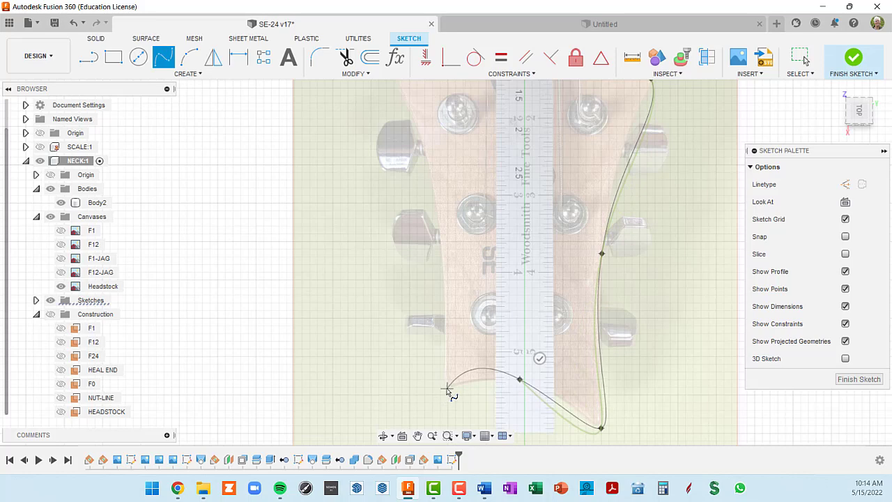
click(447, 388)
scroll(461, 257, down, 3)
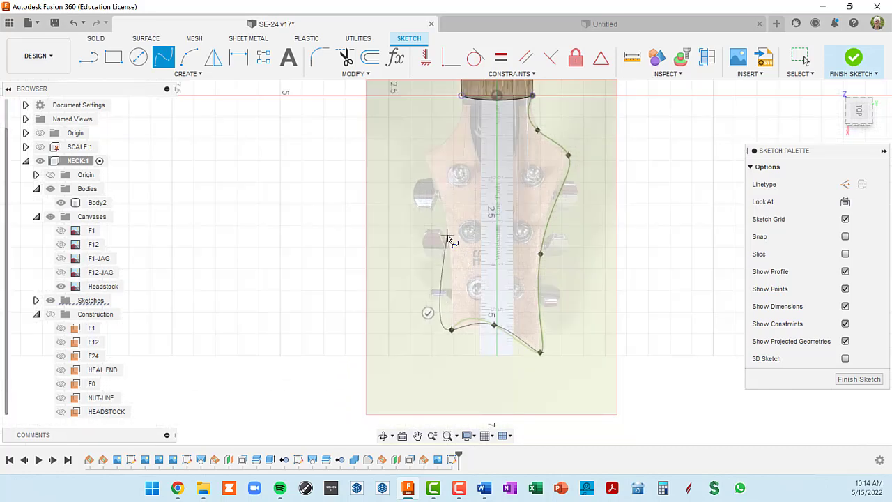
click(448, 237)
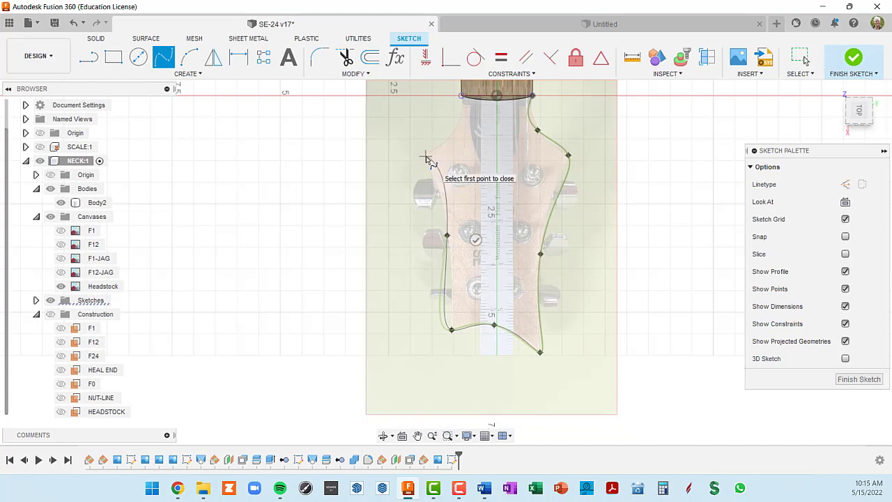
click(425, 154)
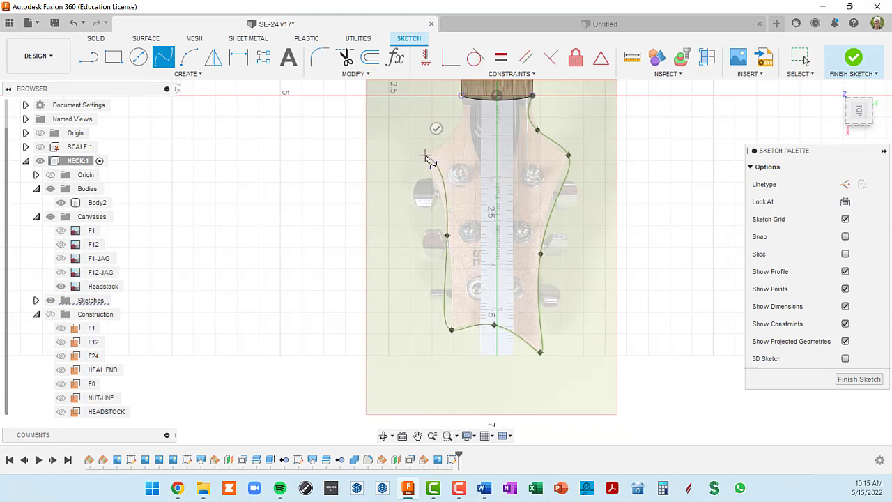
click(453, 133)
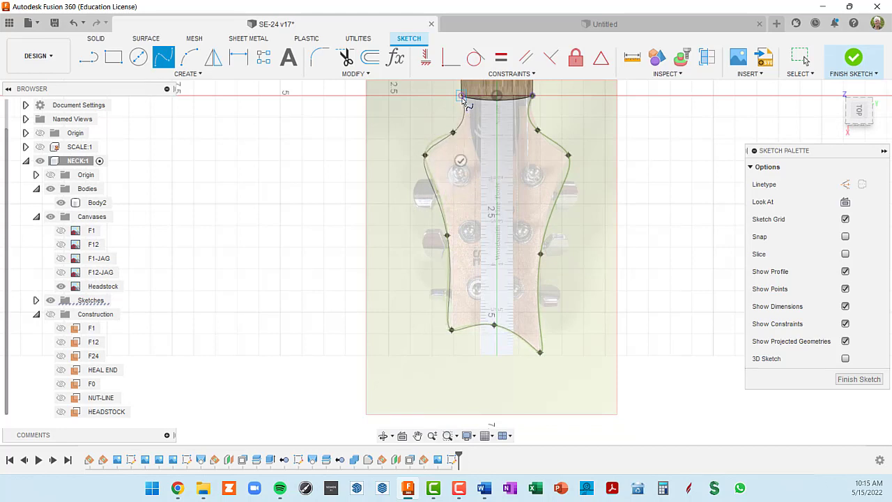
double_click(462, 96)
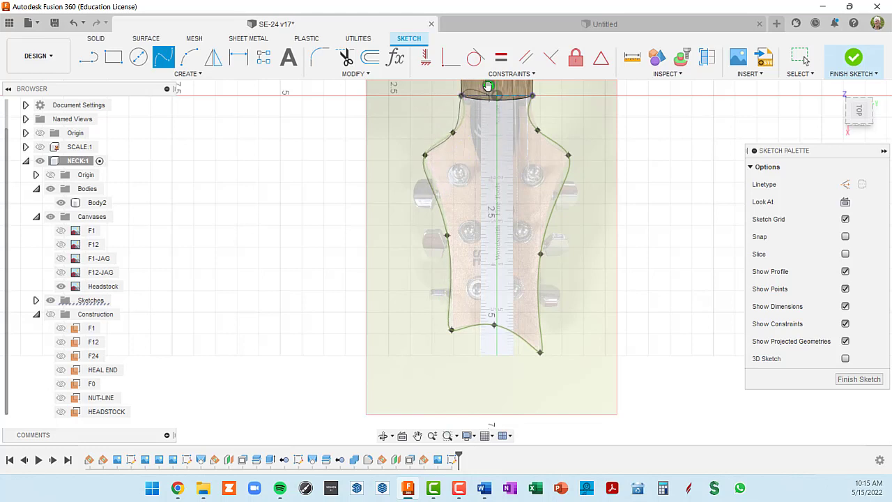
click(488, 86)
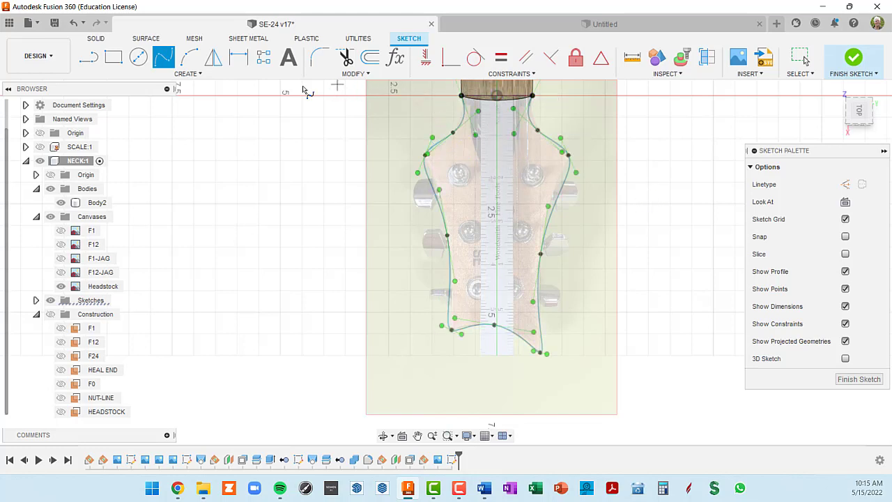
- Close the headstock outline with a straight line between the two projected corners across the neck's end
click(88, 56)
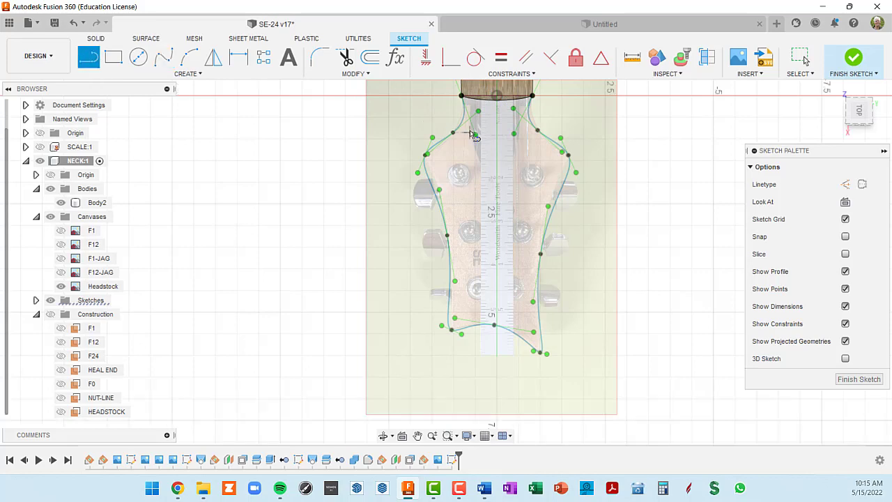
scroll(472, 133, up, 3)
scroll(481, 124, down, 3)
middle_drag(495, 131, 499, 206)
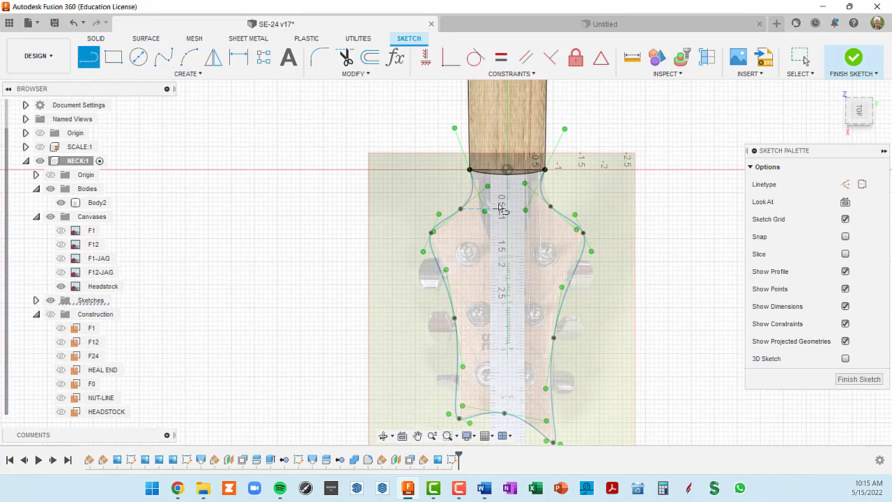
click(469, 170)
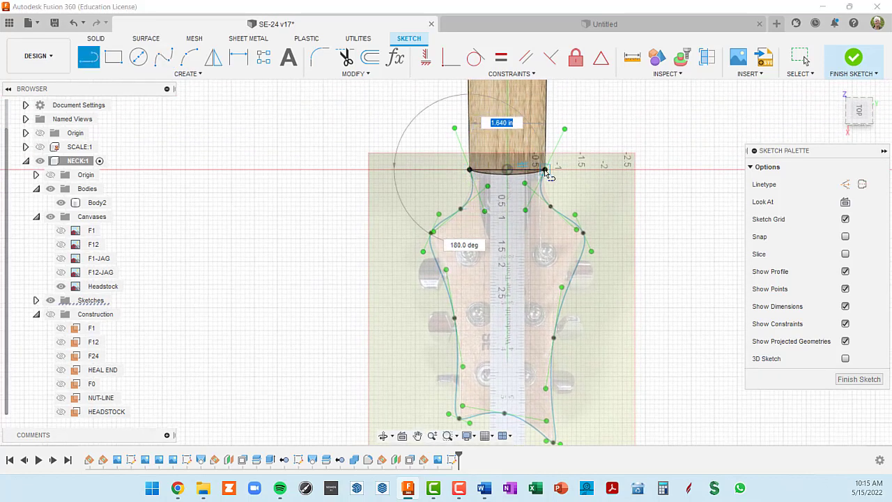
click(545, 171)
scroll(592, 217, down, 2)
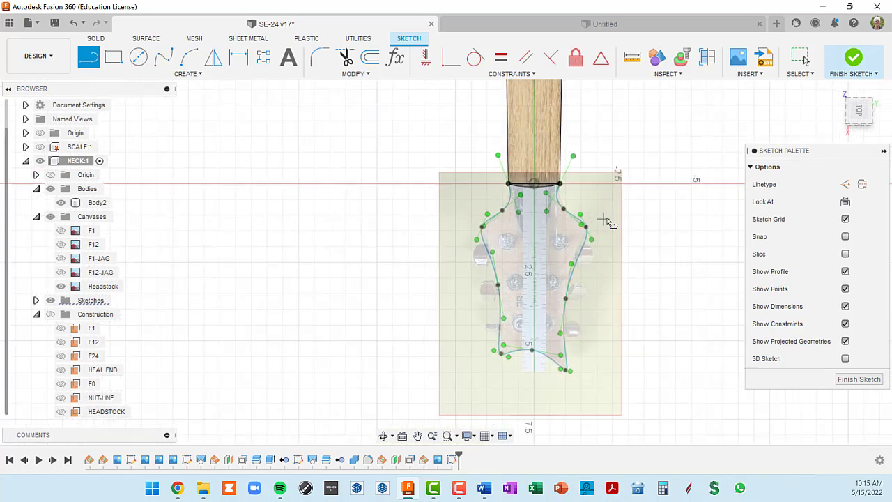
key(Escape)
- Project the neck body's two long side edges into the headstock sketch with projection link enabled
scroll(614, 249, up, 1)
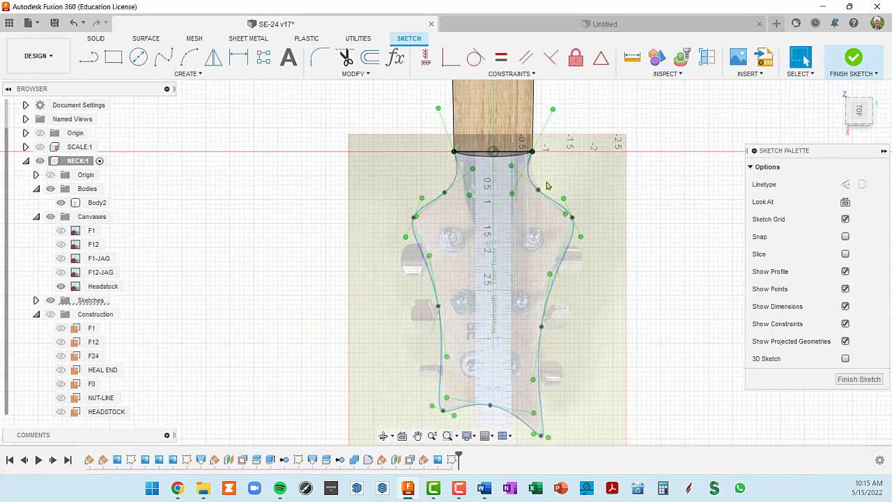
scroll(542, 180, up, 1)
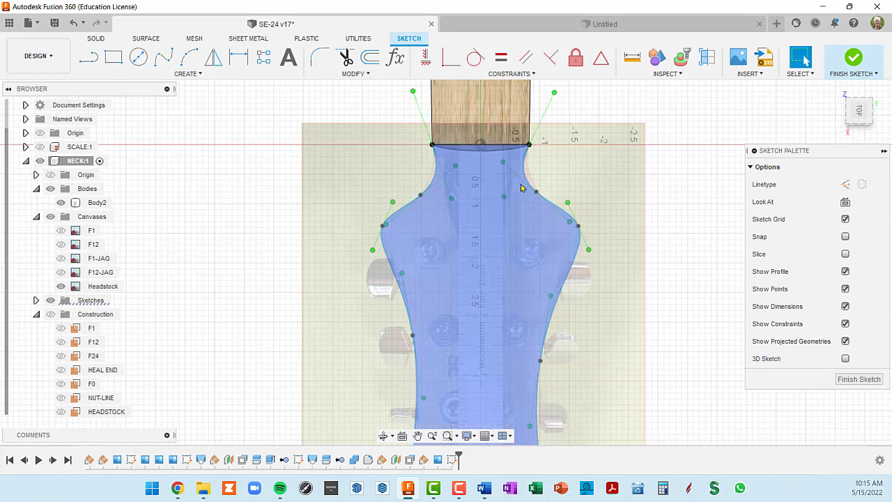
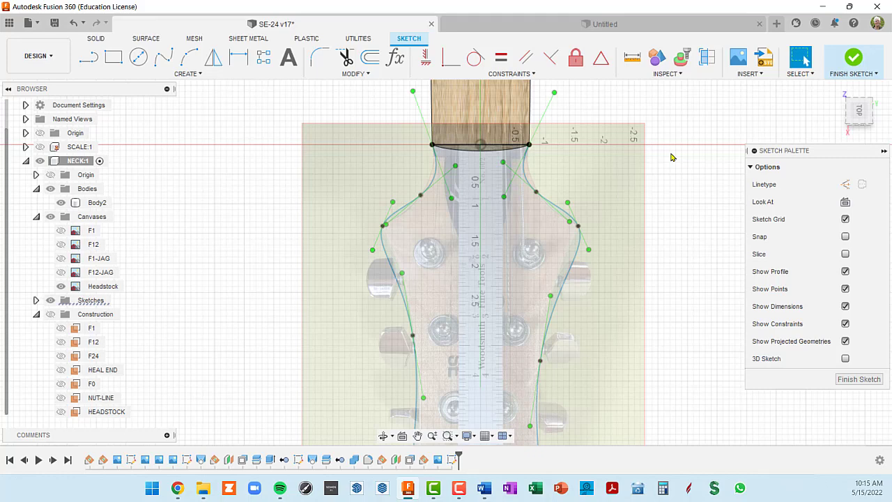
key(p)
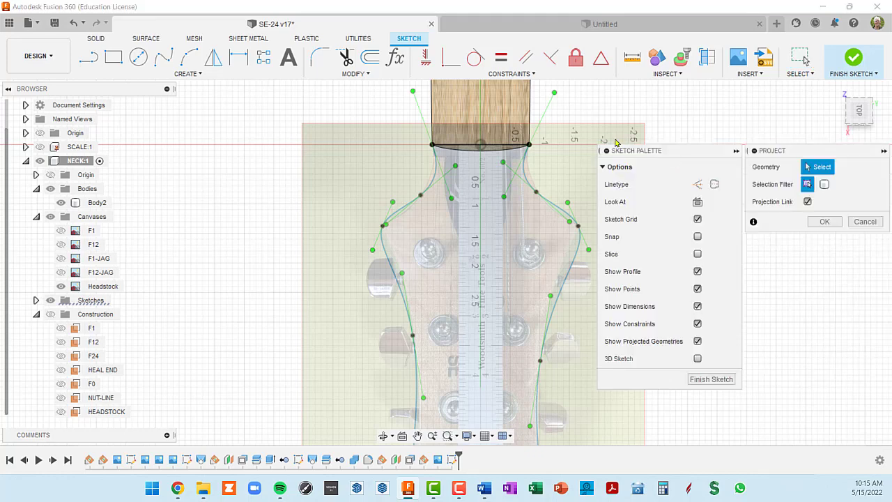
click(532, 112)
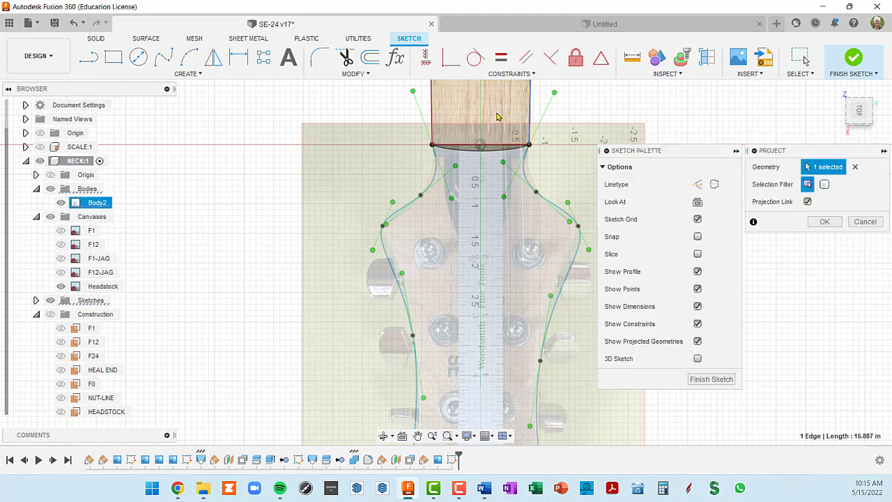
click(431, 106)
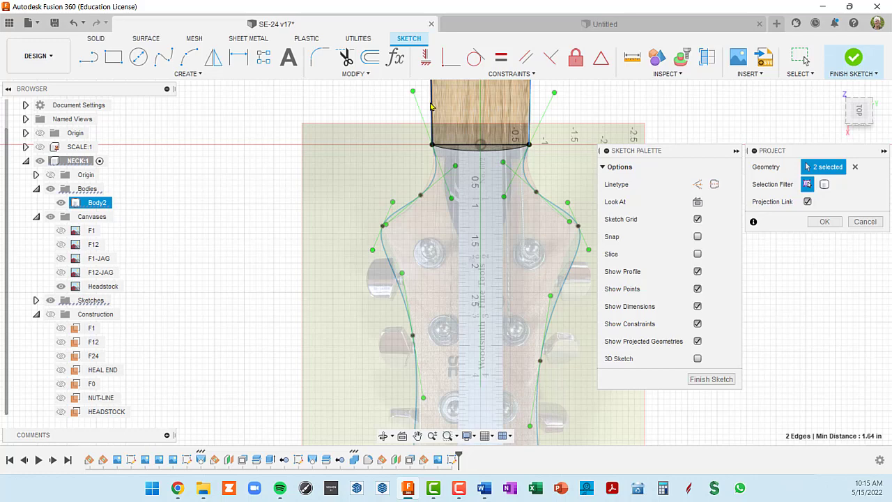
click(826, 222)
- Convert the two projected neck side edges to construction lines
scroll(578, 293, down, 3)
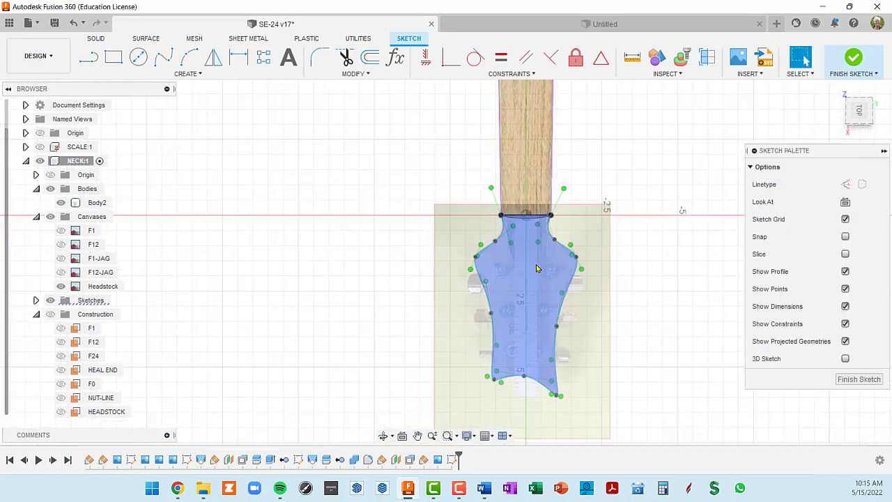
scroll(549, 186, up, 2)
click(552, 179)
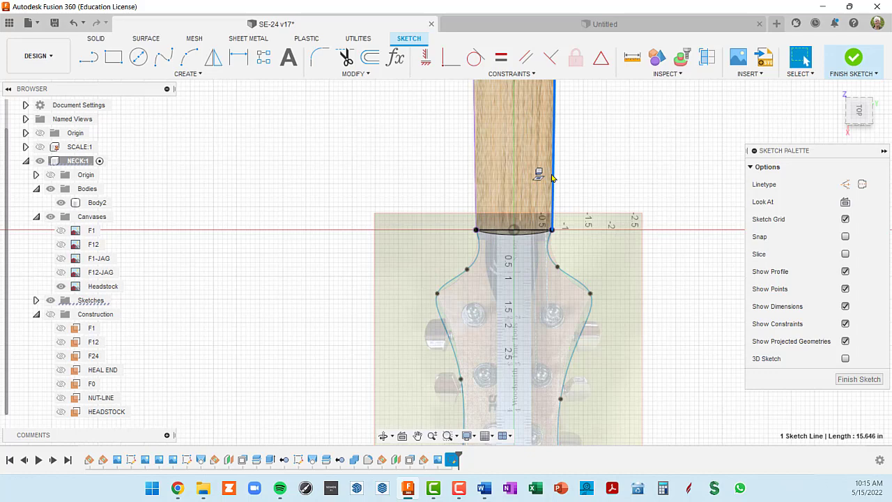
click(475, 165)
scroll(495, 181, up, 3)
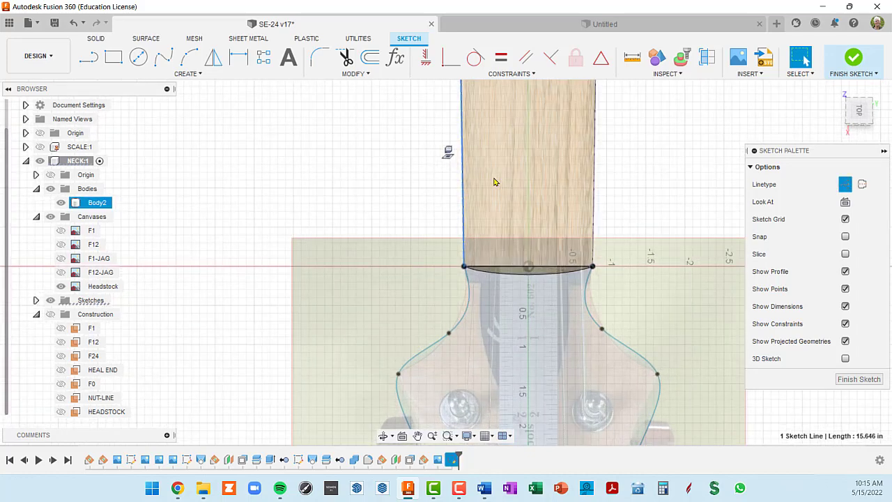
- Apply tangent constraints between the headstock spline and the projected neck side edges at both ends of the spline
scroll(495, 181, down, 4)
scroll(551, 279, up, 3)
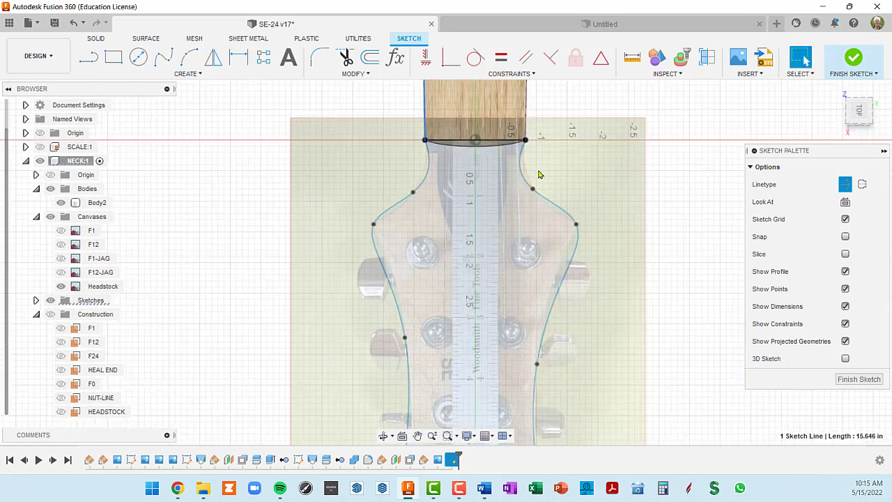
scroll(544, 183, down, 3)
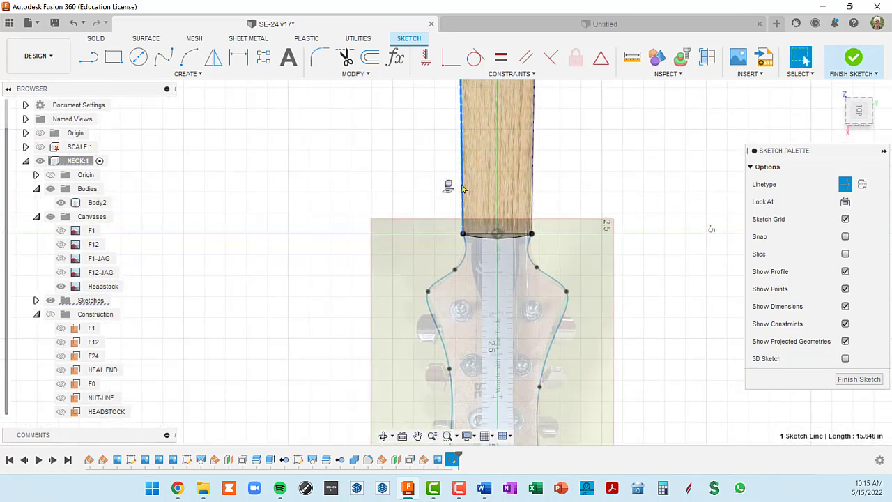
click(553, 282)
scroll(530, 267, up, 3)
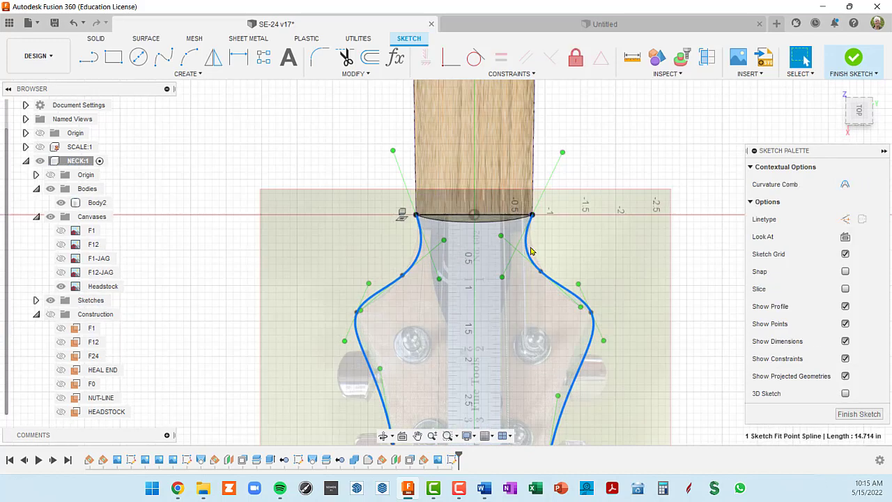
click(477, 59)
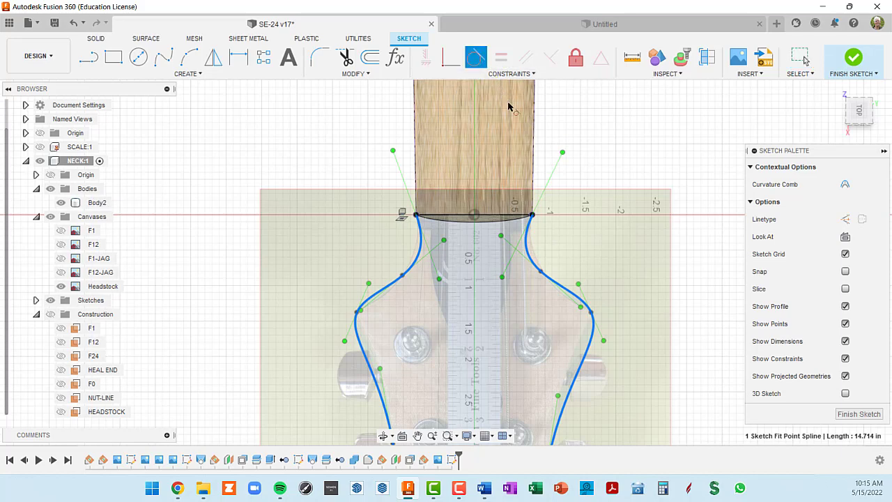
click(534, 167)
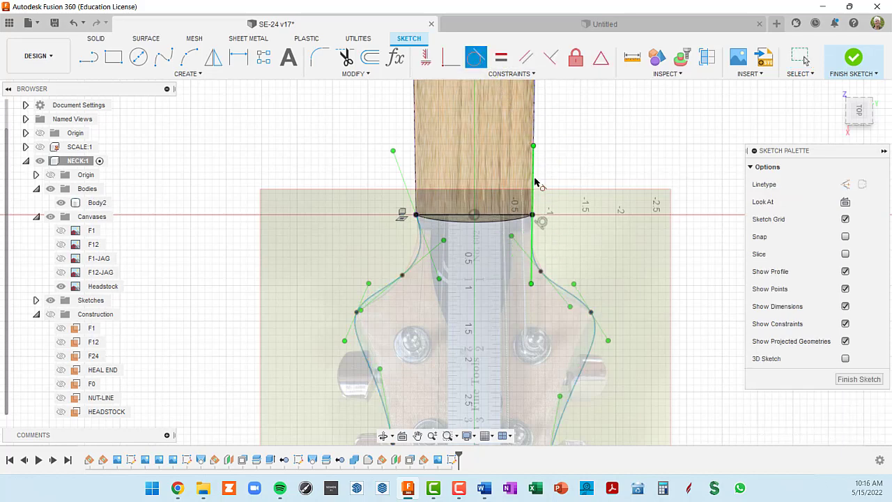
middle_drag(496, 216, 580, 233)
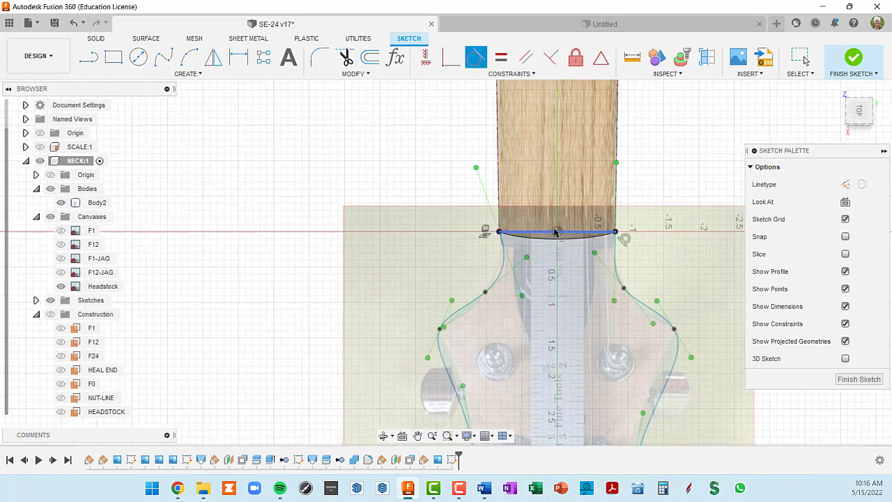
click(504, 267)
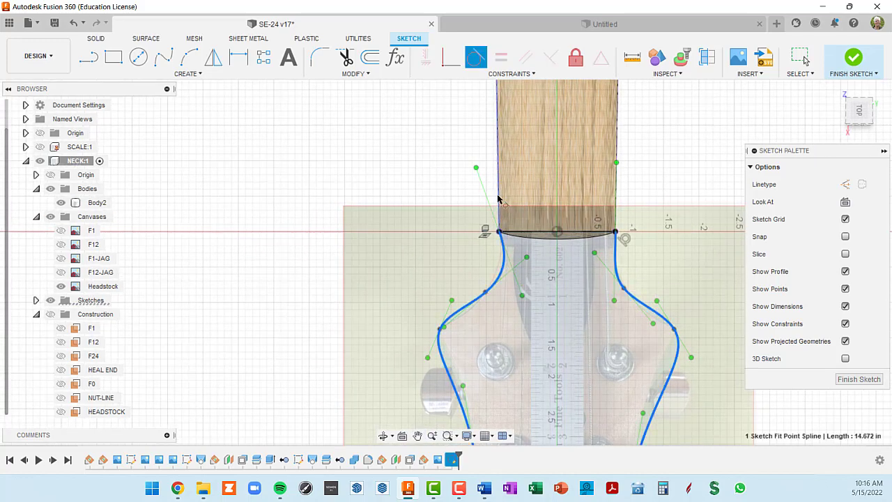
click(498, 200)
scroll(610, 266, up, 3)
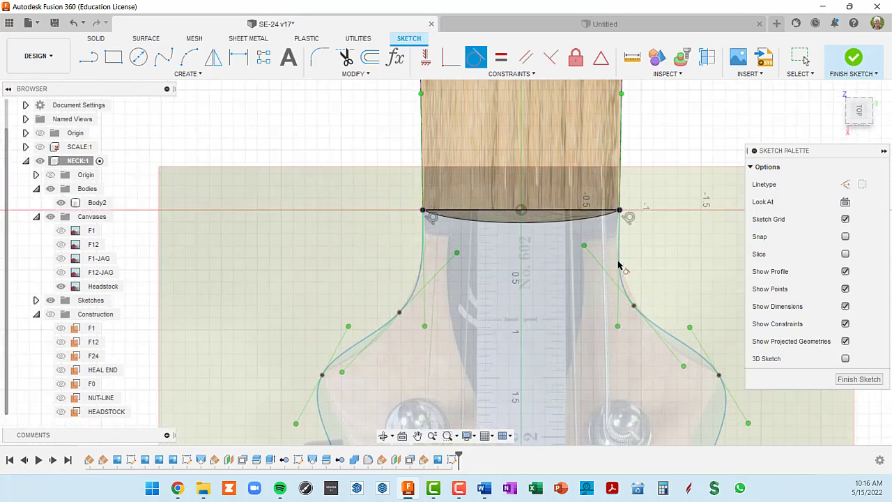
- Nudge the spline's fit point on the headstock's right-hand shoulder slightly outward toward the photo's edge
mouse_move(619, 265)
middle_down()
mouse_move(618, 218)
mouse_move(575, 143)
middle_up()
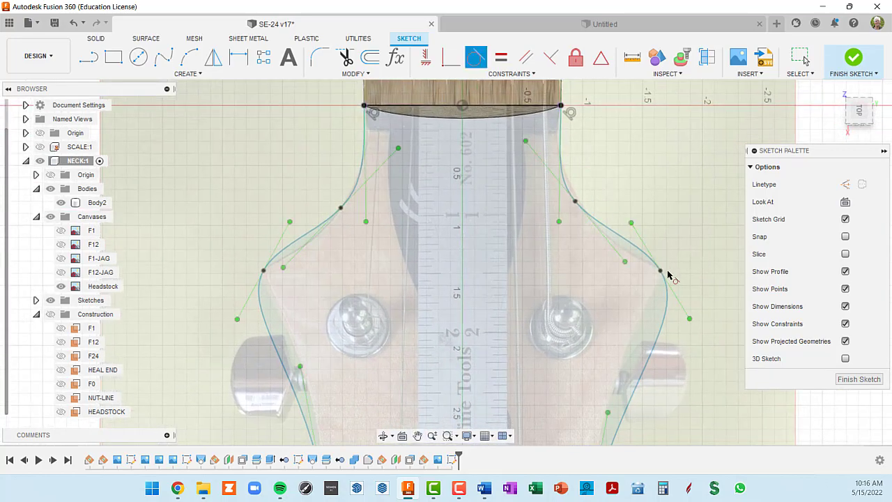
scroll(668, 275, down, 2)
middle_drag(657, 234, 615, 192)
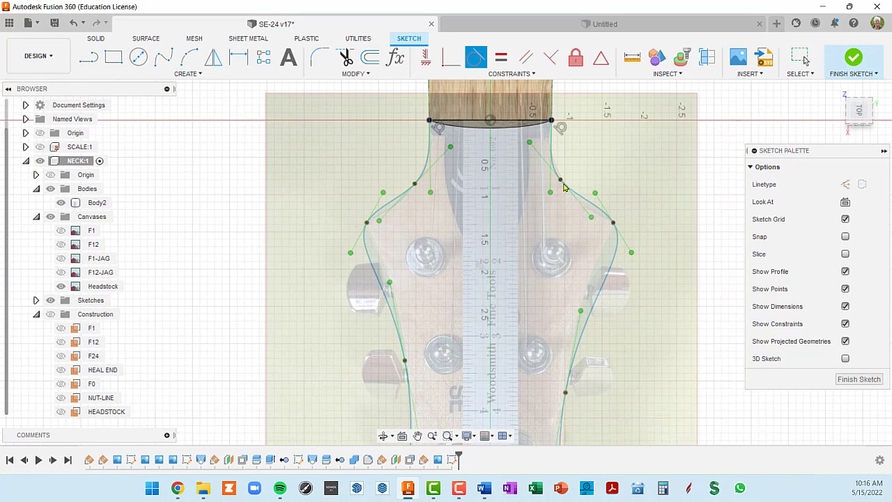
key(Escape)
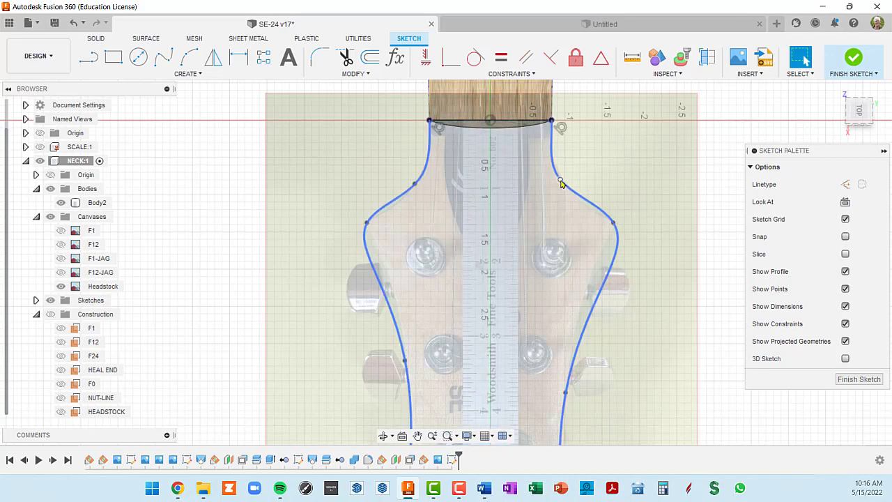
drag(561, 182, 565, 184)
middle_drag(611, 315, 620, 231)
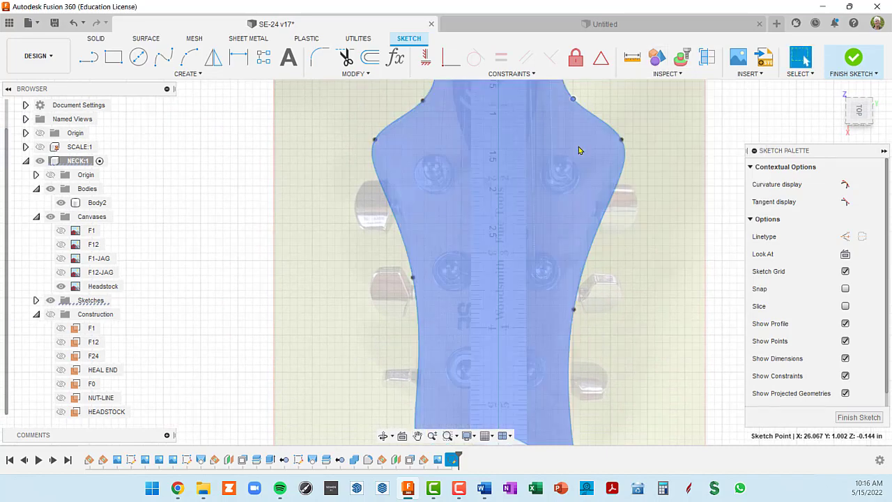
- Adjust the tangent handles at the headstock's right-hand corner and the fit point below it to follow the photo's edge
middle_drag(618, 113, 568, 227)
click(558, 231)
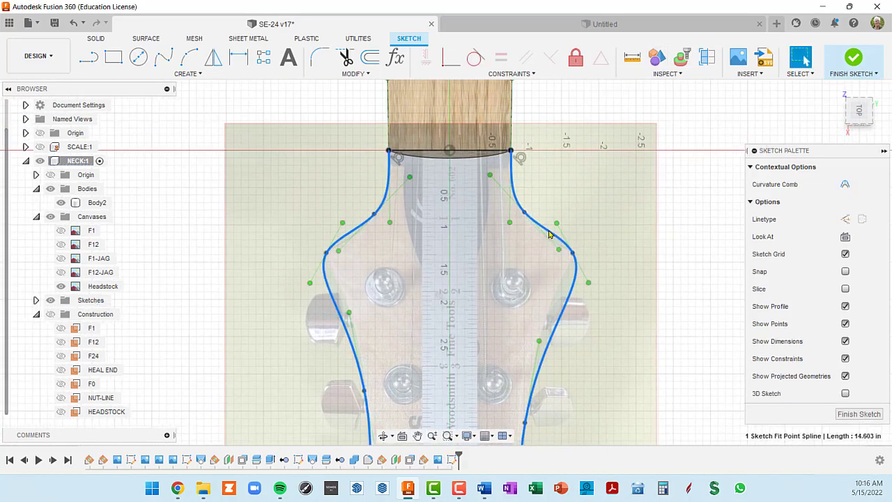
mouse_move(559, 223)
mouse_down()
mouse_move(562, 245)
mouse_move(554, 240)
mouse_up()
middle_drag(568, 307, 588, 199)
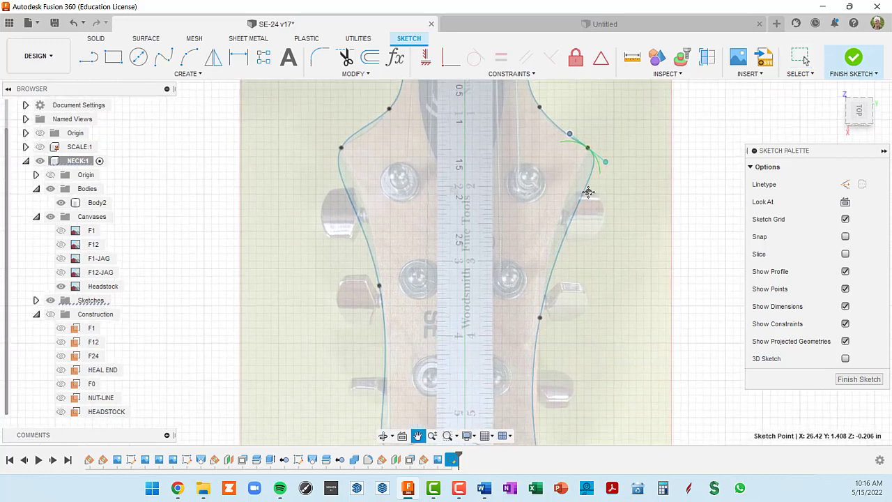
click(548, 284)
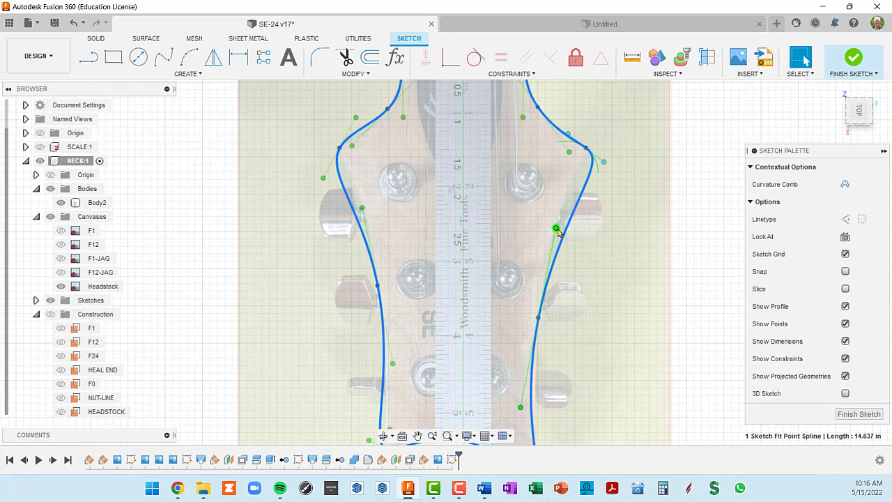
drag(557, 230, 551, 247)
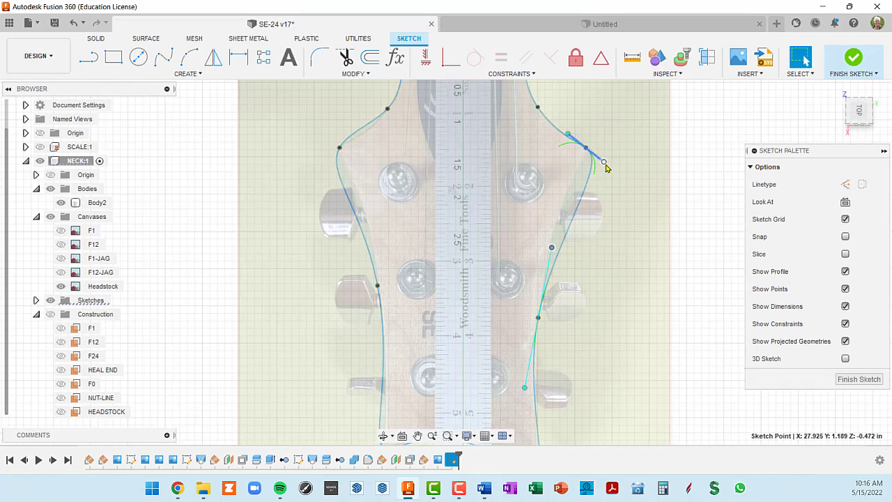
mouse_move(604, 164)
mouse_down()
mouse_move(608, 174)
mouse_move(581, 174)
mouse_up()
- Reposition the spline's fit point at the widest right-hand corner onto the corner in the photo
middle_drag(580, 155, 572, 237)
click(532, 196)
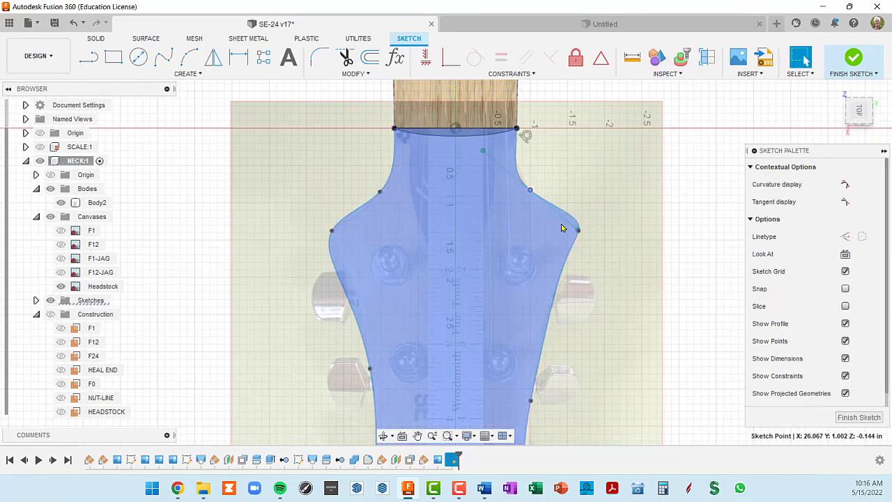
click(576, 232)
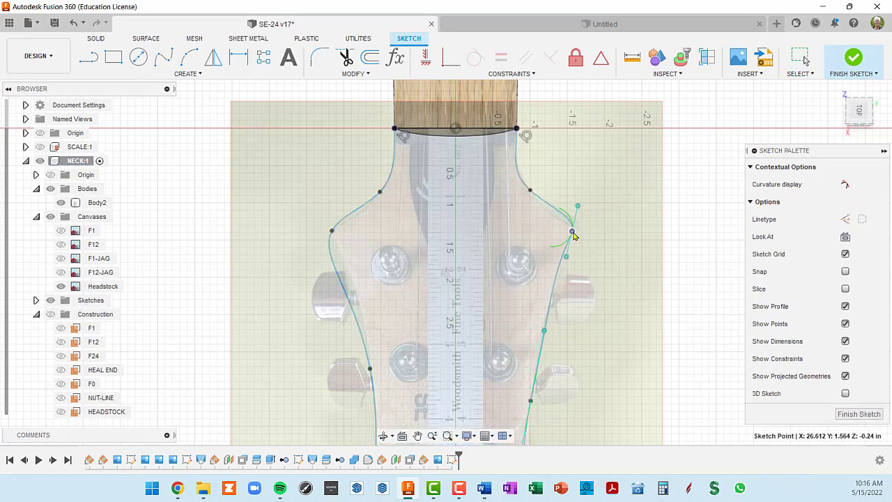
drag(578, 233, 578, 230)
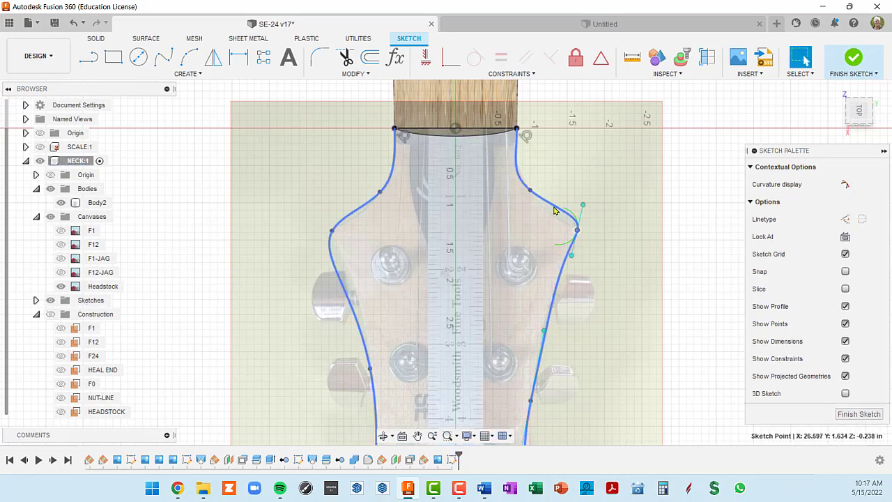
- Reshape the right-hand shoulder curve by rotating its fit point's tangent handle and shortening the handle at the widest corner
click(555, 210)
scroll(548, 205, up, 2)
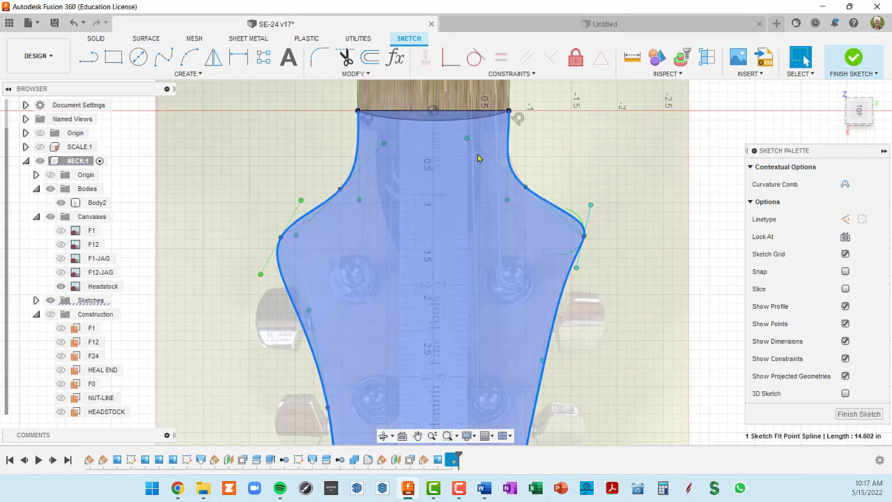
mouse_move(467, 138)
mouse_down()
mouse_move(488, 142)
mouse_move(495, 126)
mouse_up()
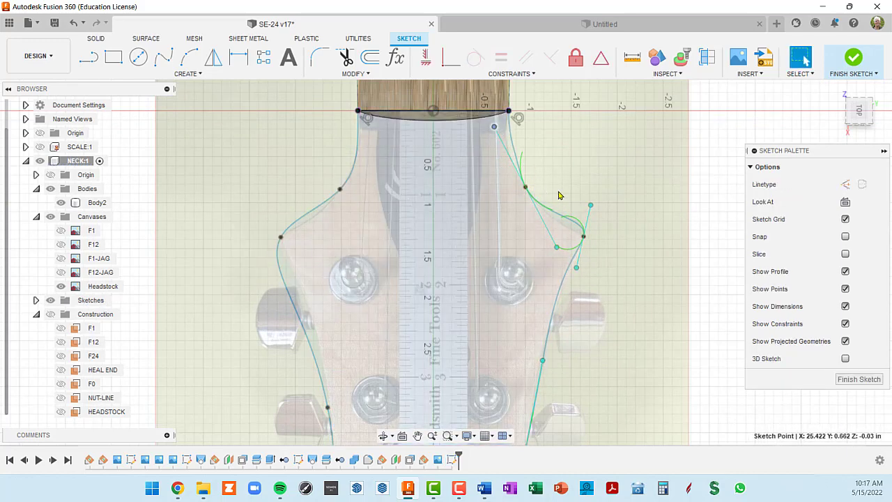
mouse_move(589, 206)
mouse_down()
mouse_move(580, 205)
mouse_move(581, 219)
mouse_up()
- Rotate and shorten the tangent handle of the left-hand shoulder fit point to match the photo's curve
scroll(590, 226, down, 3)
middle_drag(587, 233, 620, 142)
click(530, 276)
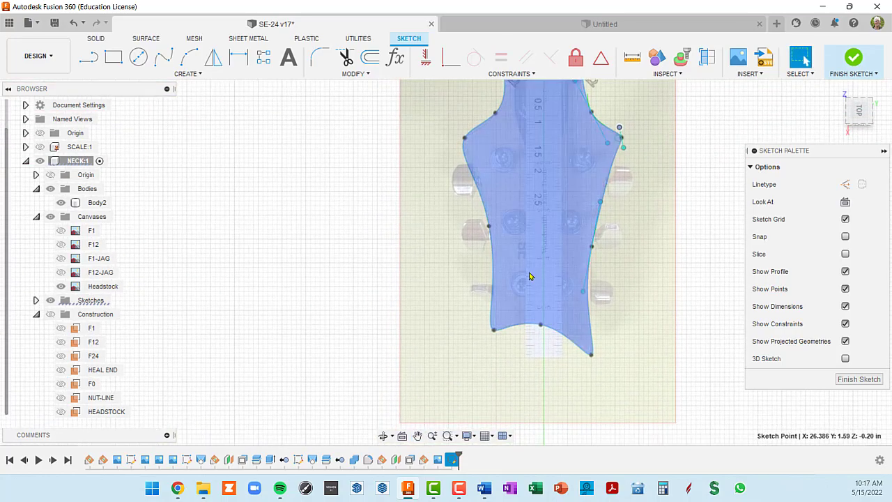
middle_drag(532, 144, 553, 222)
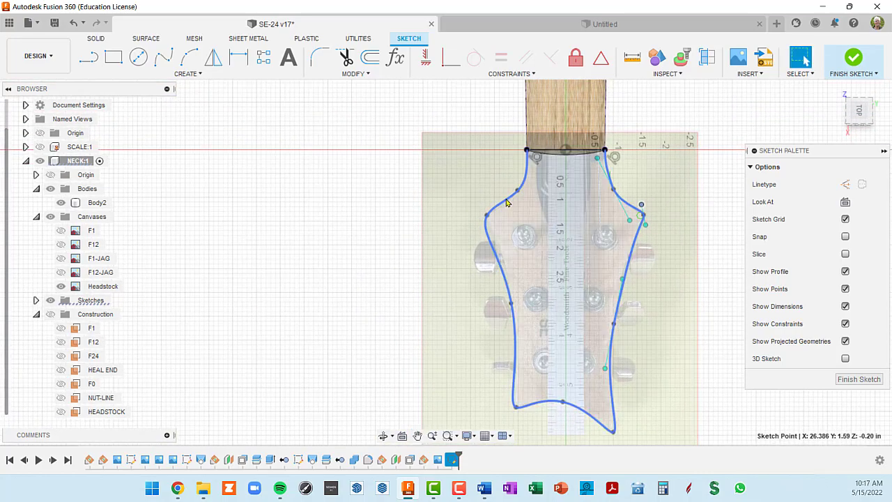
click(508, 201)
scroll(513, 204, up, 2)
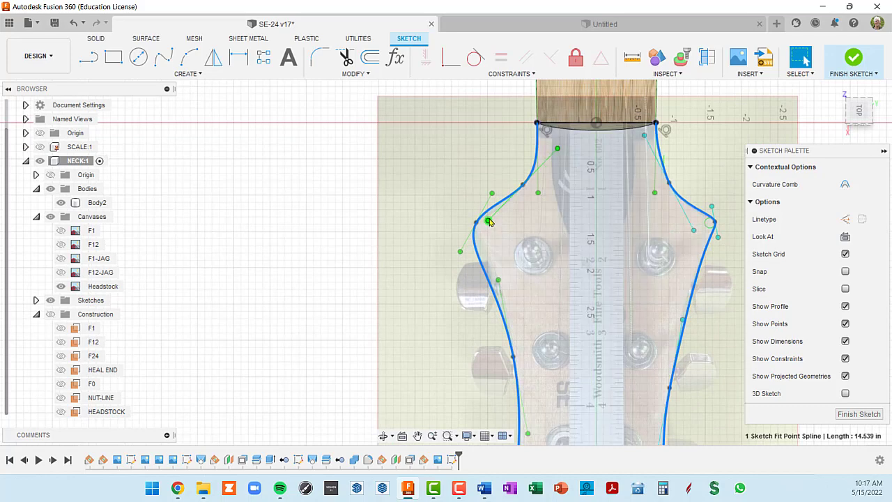
drag(488, 222, 503, 215)
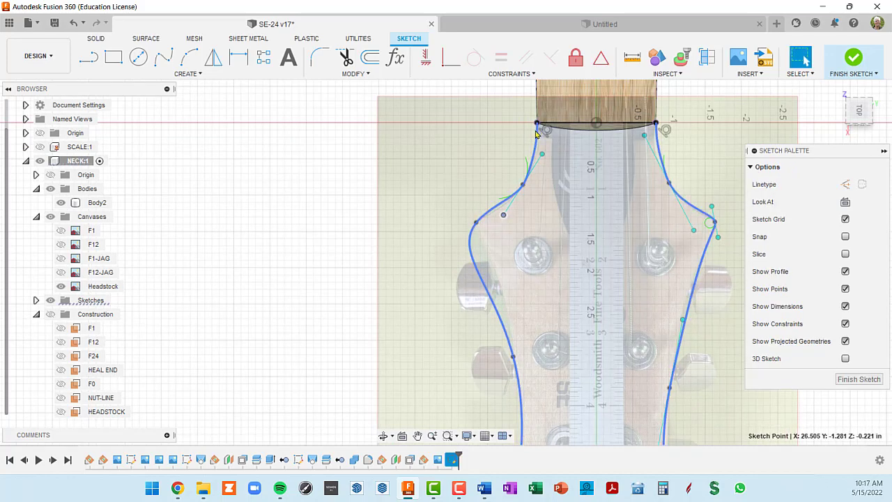
- Lengthen the spline's end tangent handle at the neck's left-hand corner so the curve leaves the neck more gradually
click(536, 134)
scroll(537, 132, up, 2)
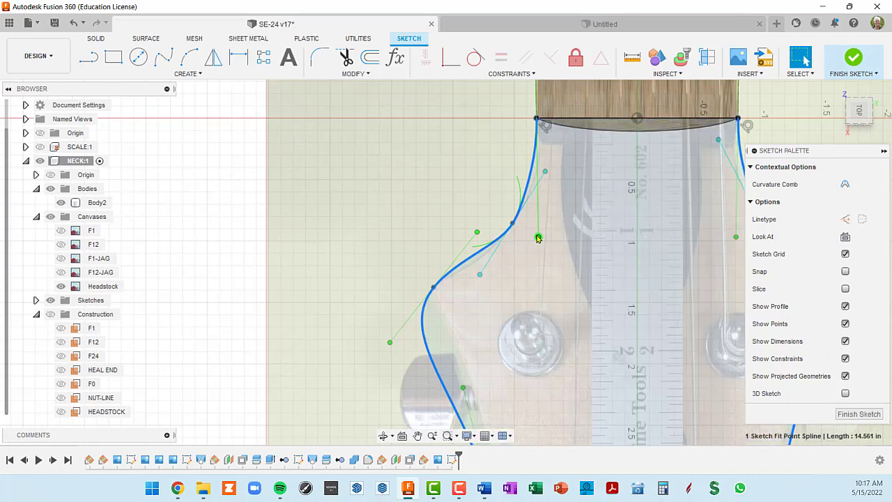
mouse_move(538, 236)
mouse_down()
mouse_move(538, 208)
mouse_move(539, 331)
mouse_up()
middle_drag(655, 153, 516, 119)
scroll(590, 150, down, 3)
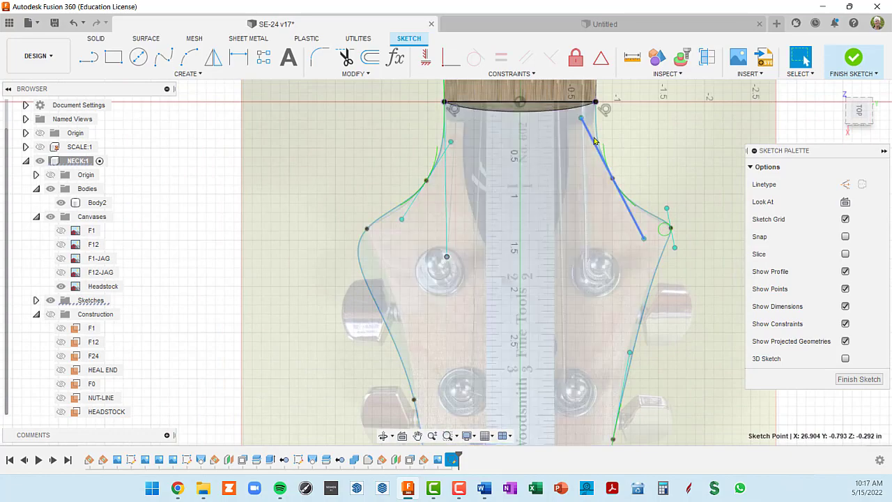
scroll(606, 223, down, 3)
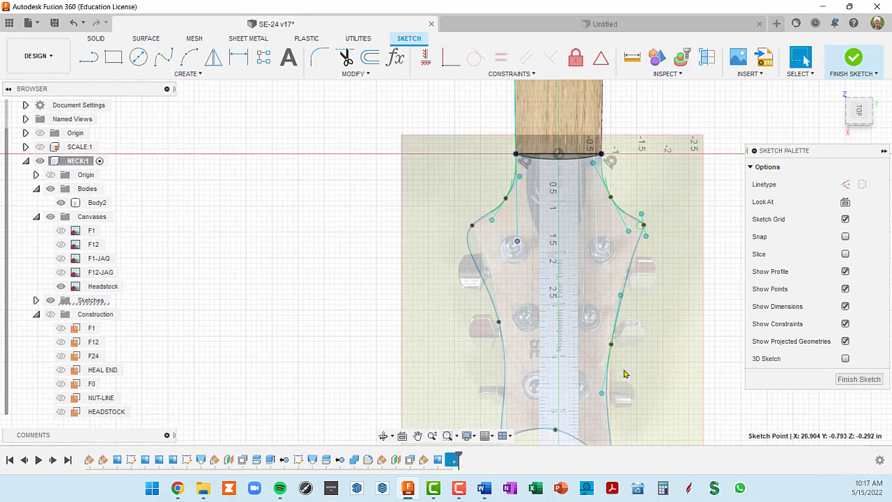
scroll(690, 301, down, 3)
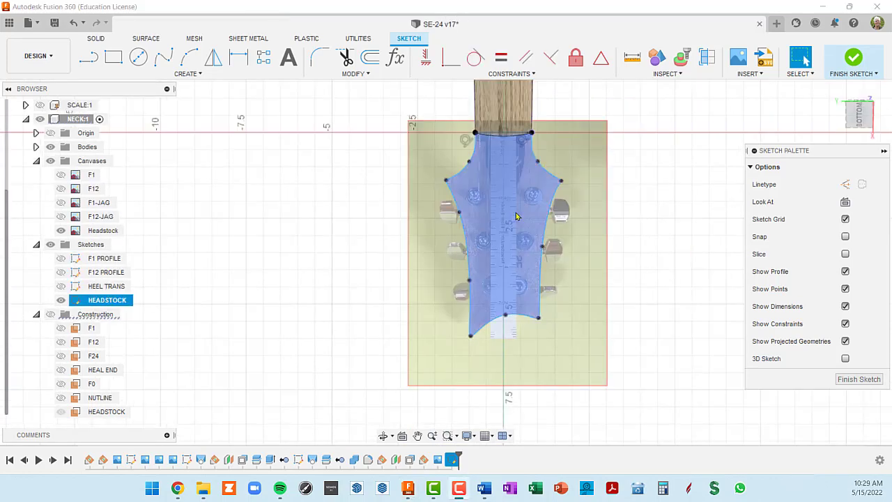
- Check the closed headstock outline against the photo and hide the Headstock canvas
scroll(516, 216, up, 2)
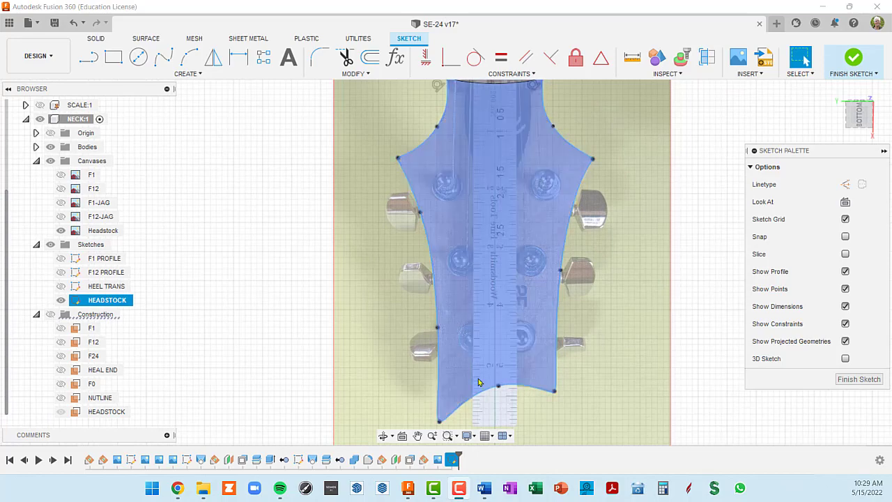
scroll(538, 383, up, 3)
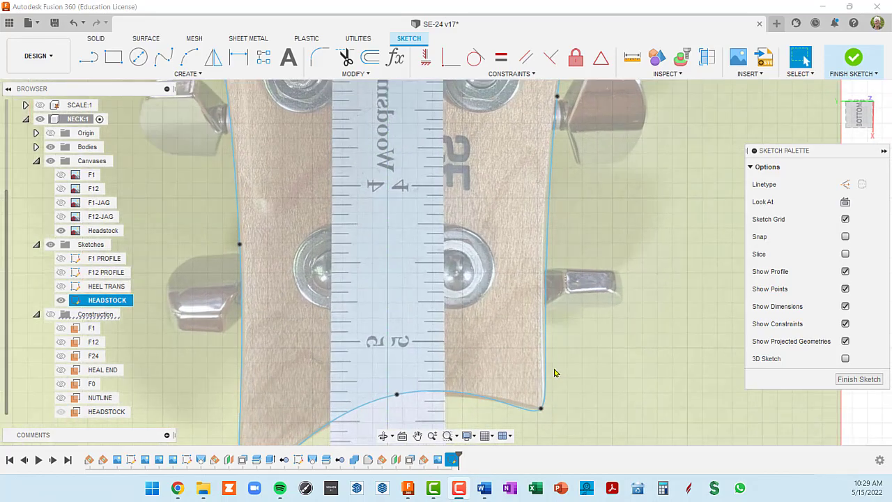
scroll(554, 369, down, 3)
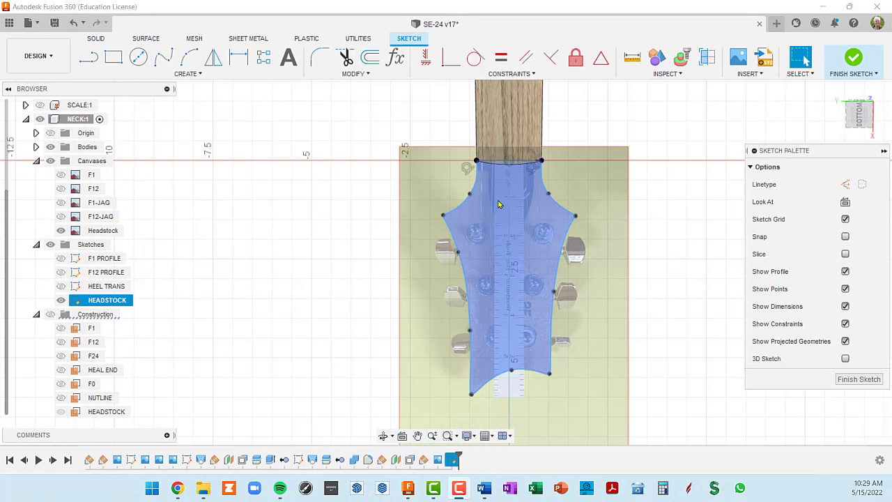
click(60, 232)
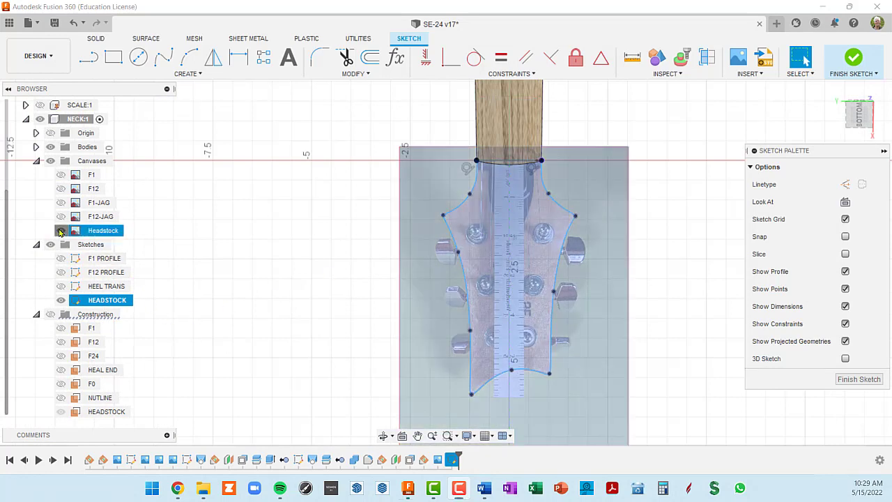
click(60, 232)
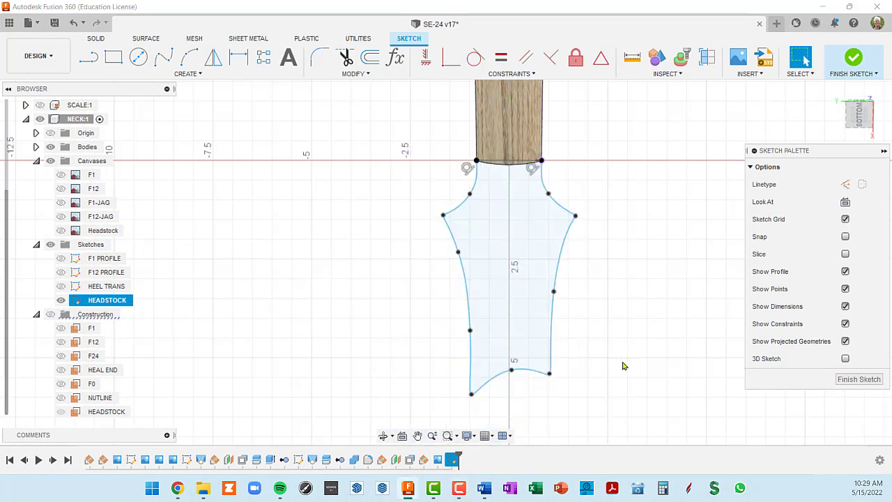
- Draw a straight line between the headstock's two widest corners and finish the sketch
click(89, 57)
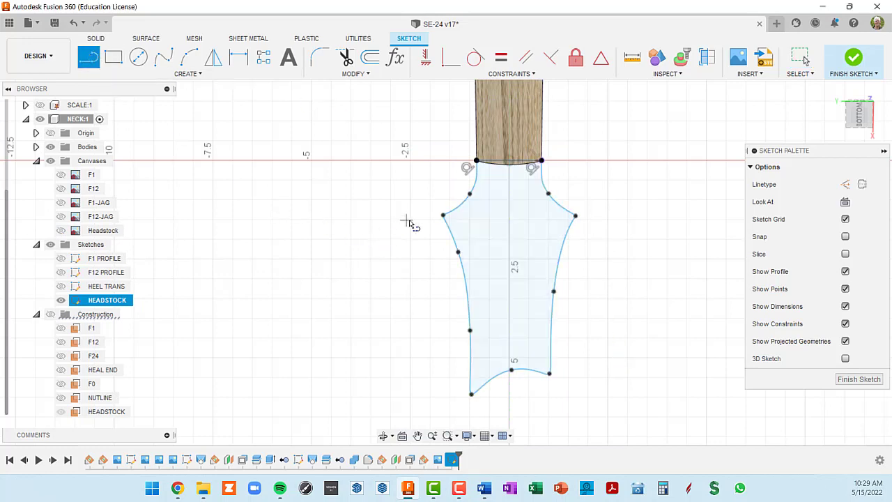
click(443, 216)
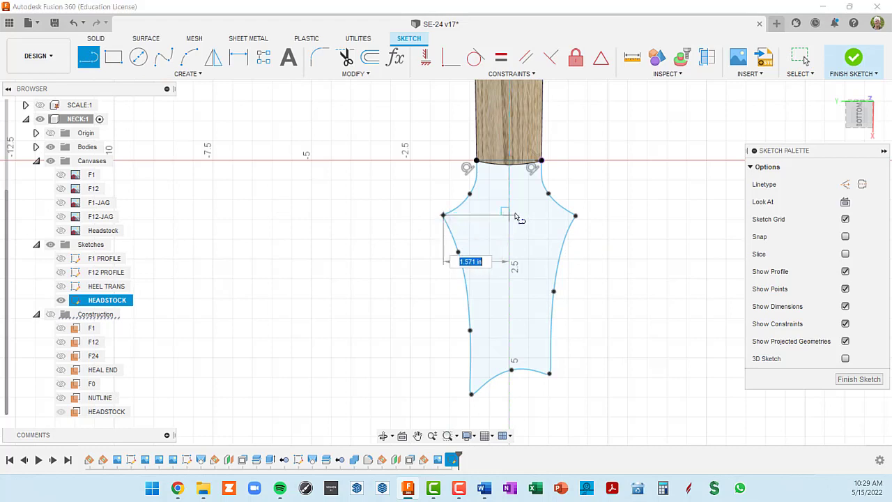
click(575, 217)
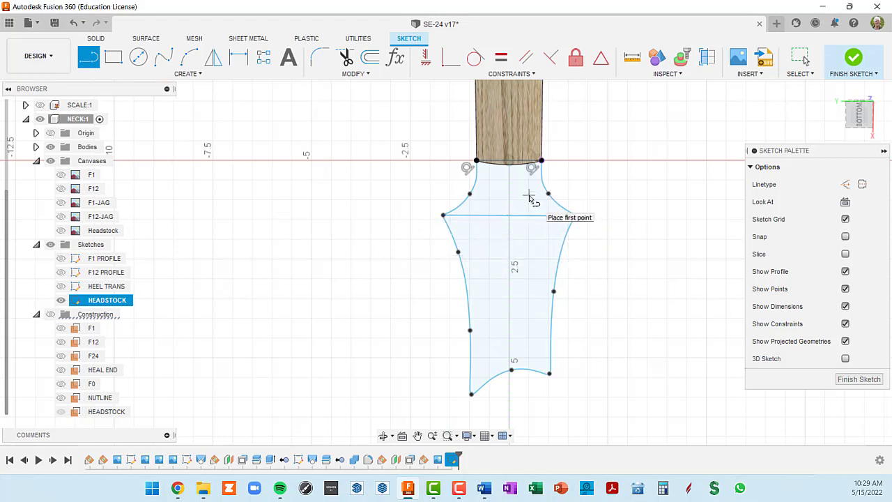
click(860, 380)
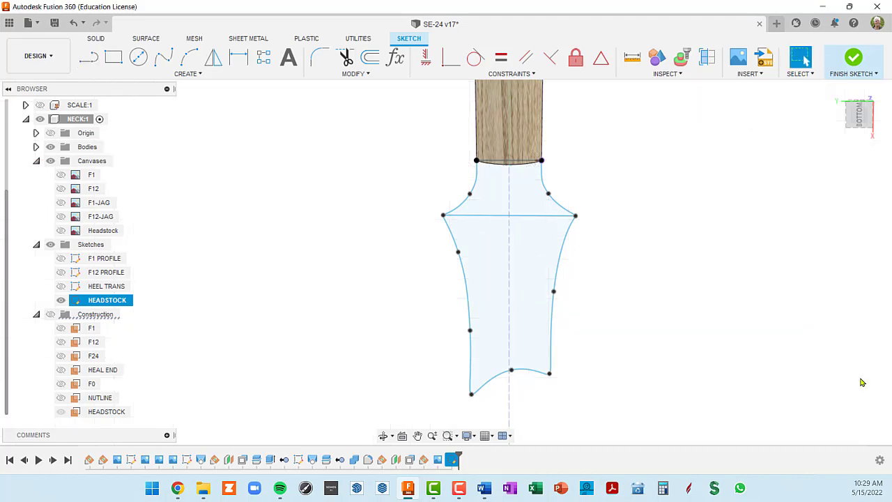
- Extrude the main headstock profile beyond the dividing line by -0.625 in as a new body
shift+middle_drag(544, 305, 525, 37)
click(520, 251)
scroll(520, 251, up, 8)
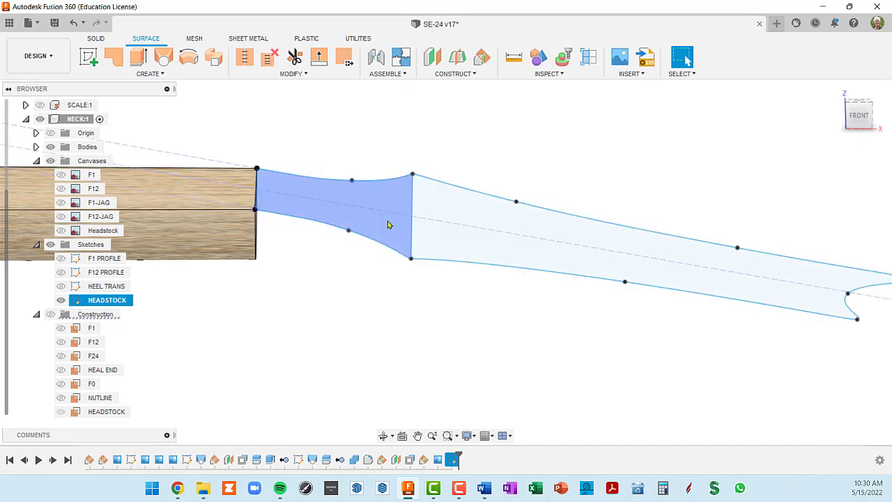
scroll(389, 224, down, 2)
mouse_move(316, 263)
shift+middle_down()
mouse_move(325, 223)
mouse_move(323, 259)
mouse_move(465, 313)
mouse_move(480, 365)
shift+middle_up()
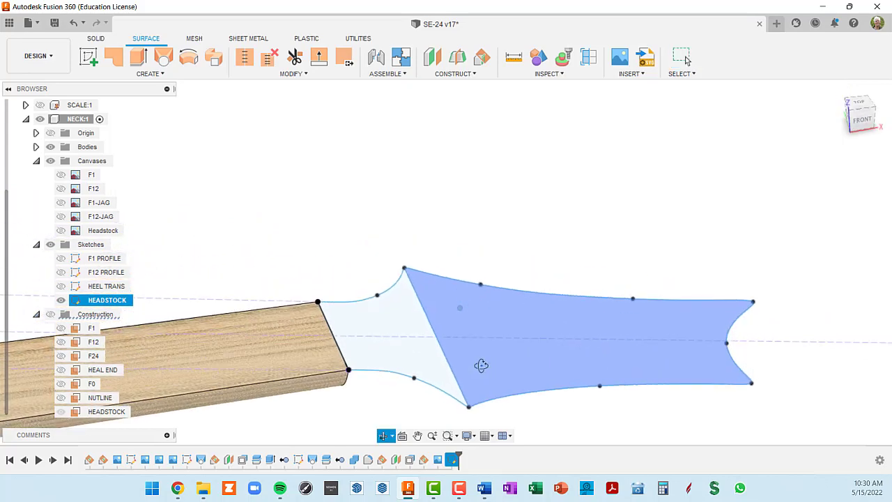
middle_drag(523, 295, 499, 238)
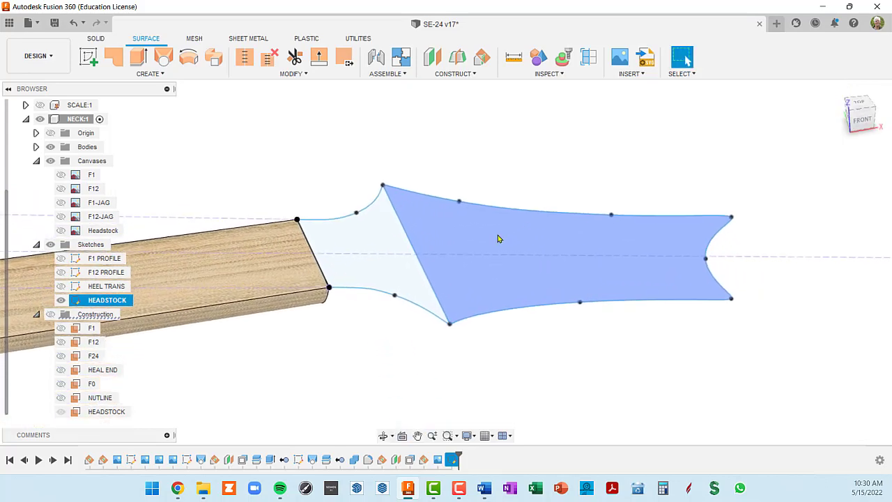
key(e)
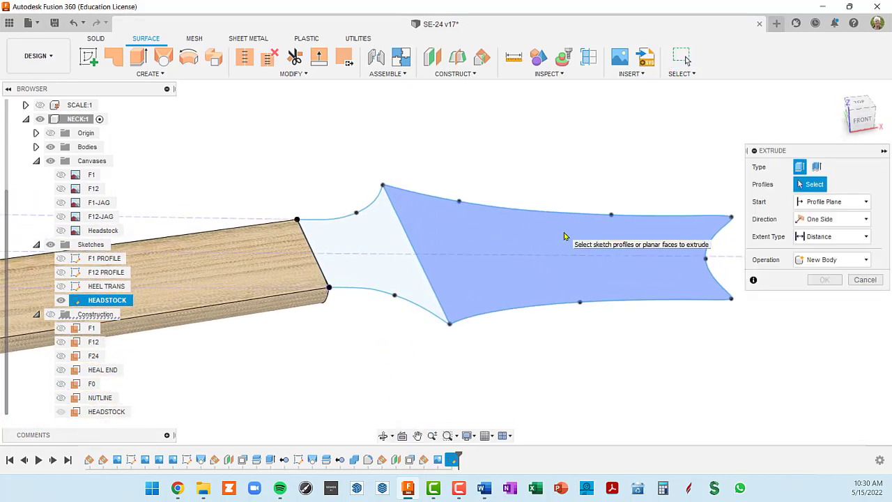
click(585, 243)
drag(584, 243, 575, 297)
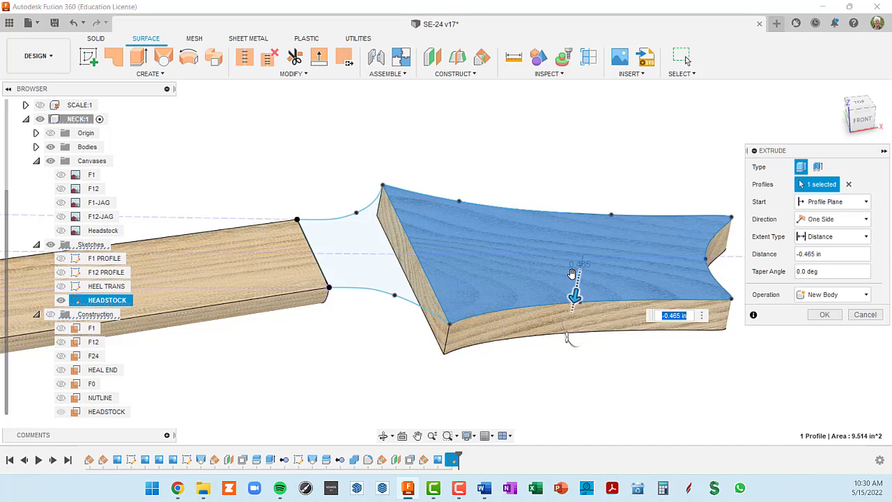
text(-.625)
key(Return)
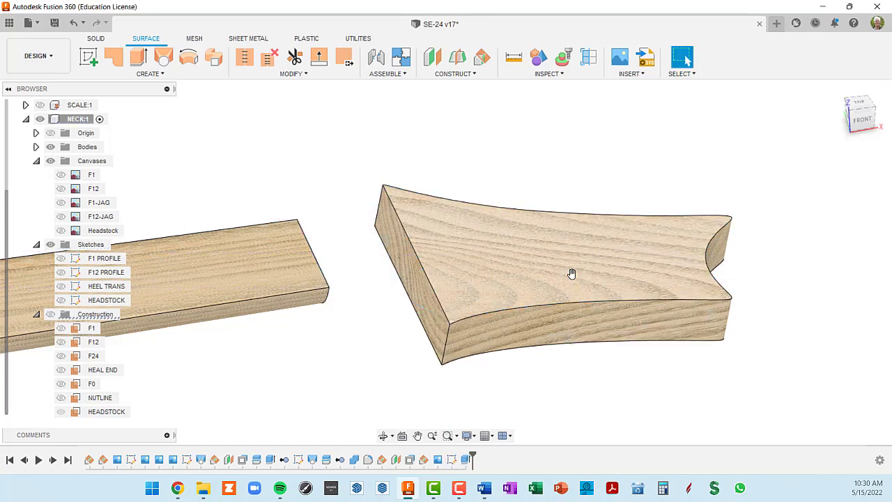
- Start an offset plane from the neck's end face nearest the headstock, pulling it about 0.71 in back into the neck
shift+middle_drag(567, 285, 550, 269)
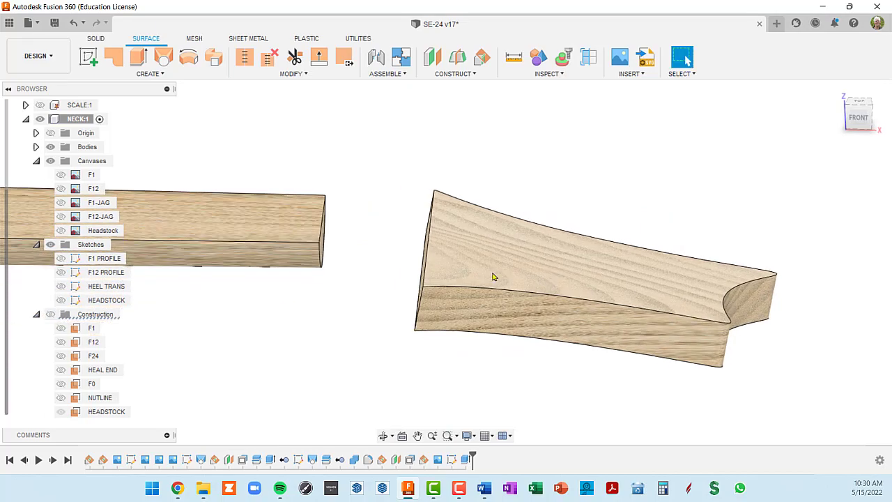
shift+middle_drag(450, 283, 478, 97)
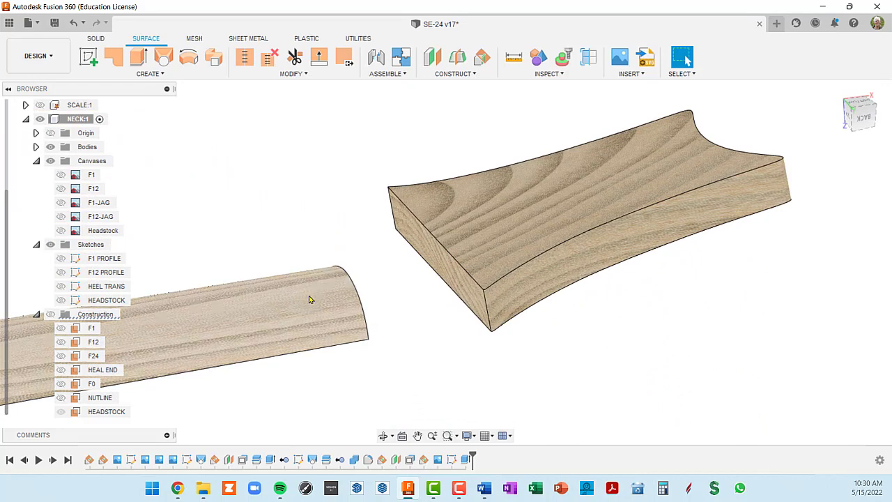
shift+middle_drag(316, 300, 299, 302)
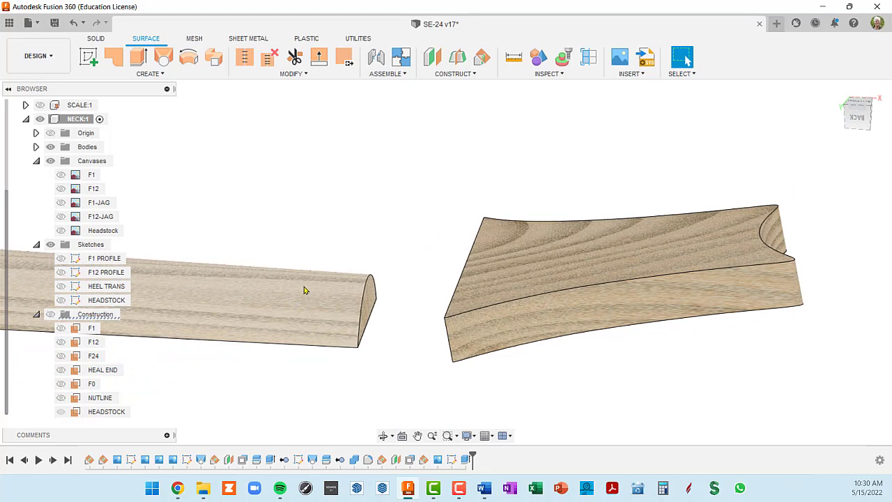
scroll(355, 316, up, 2)
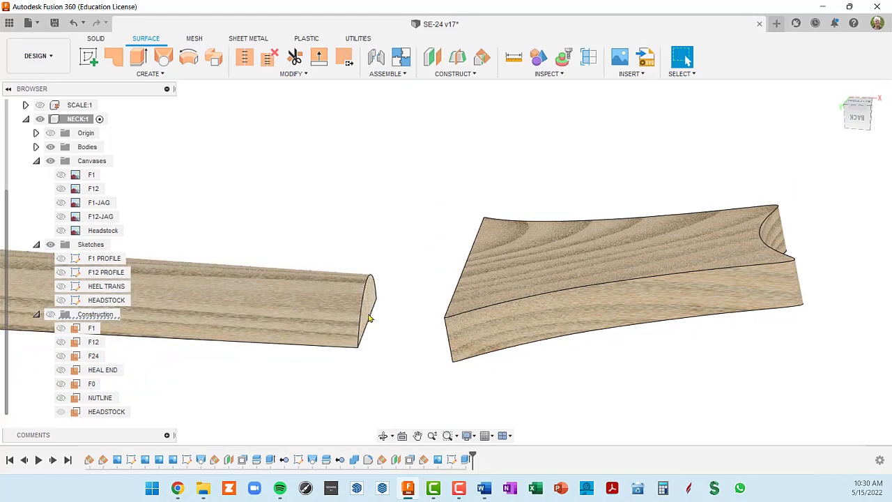
scroll(368, 304, down, 2)
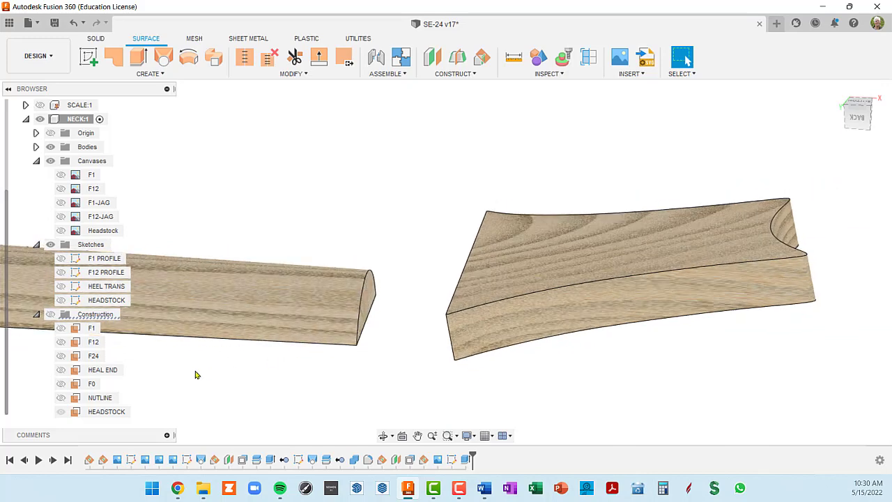
middle_drag(225, 290, 249, 238)
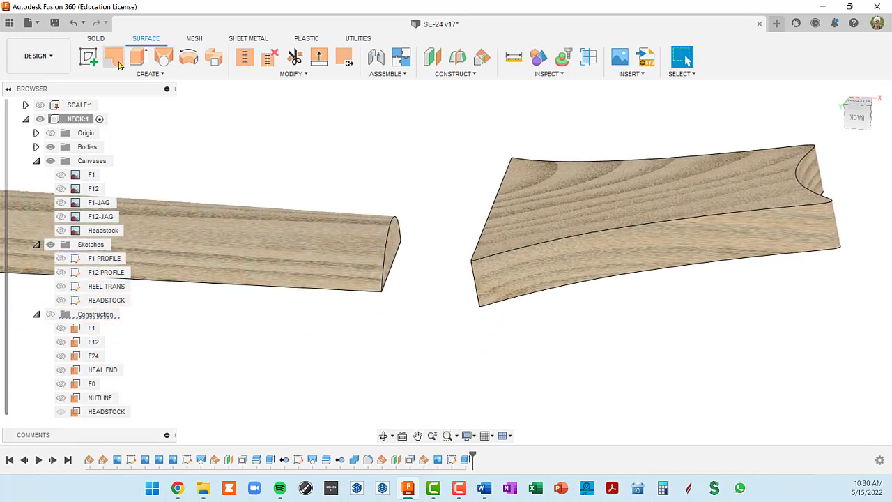
click(96, 39)
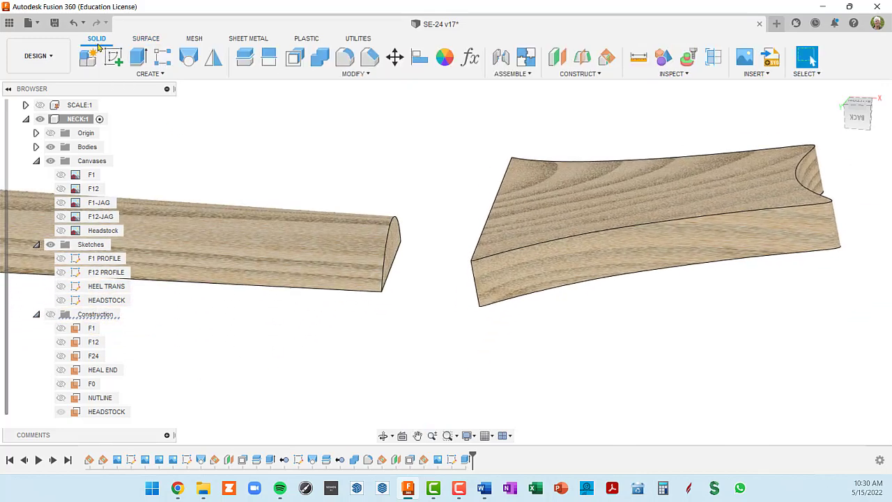
click(555, 60)
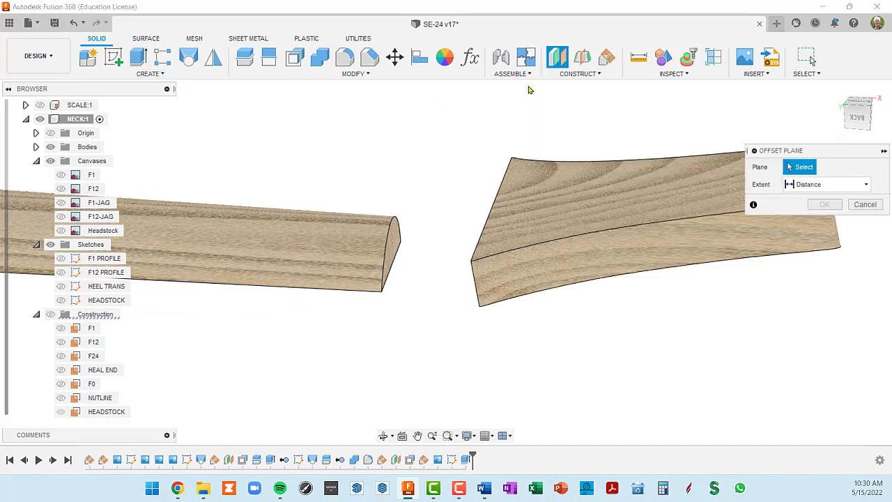
shift+middle_drag(429, 271, 403, 266)
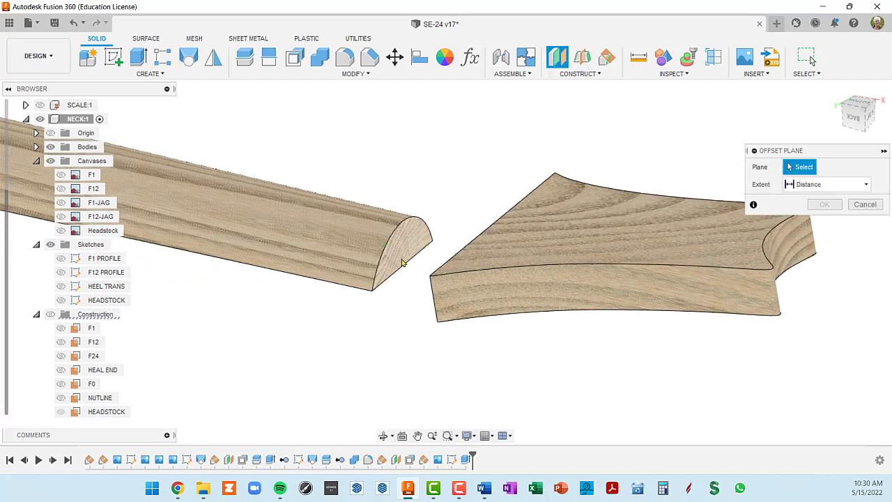
click(402, 252)
drag(410, 246, 343, 233)
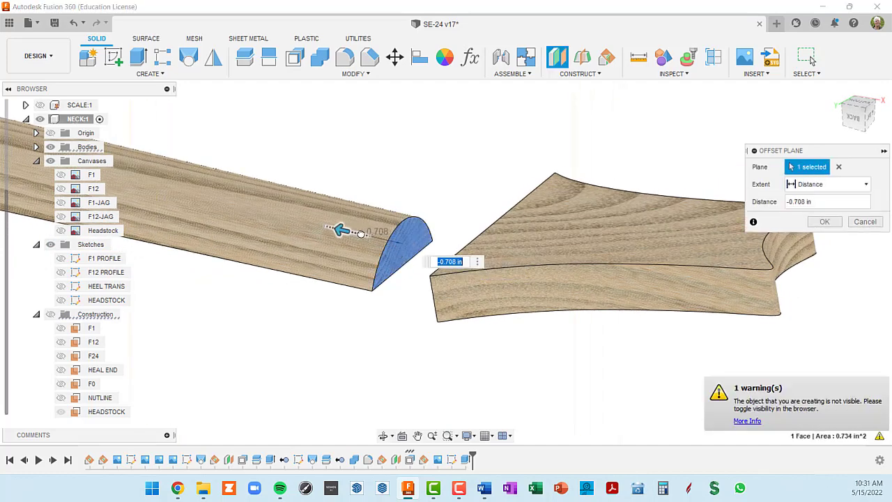
- Show the neck's Construction folder and hide the HEADSTOCK plane so only the offset plane preview is displayed
click(50, 315)
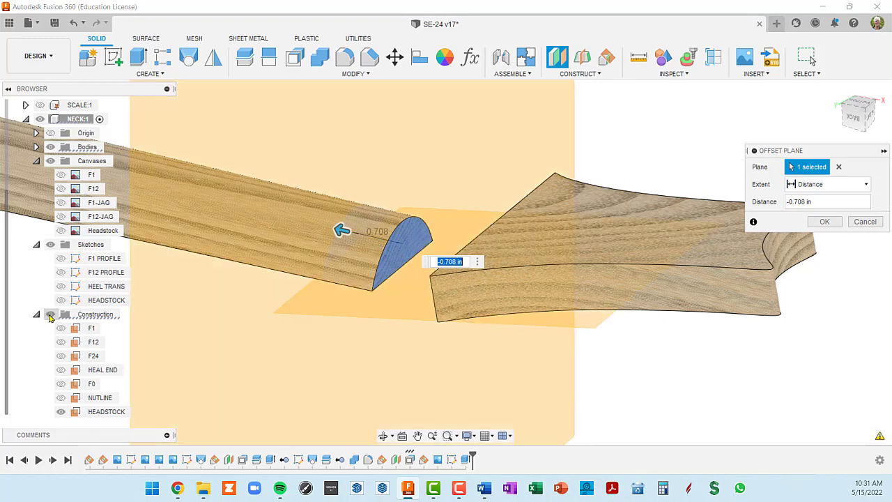
scroll(276, 364, down, 2)
scroll(140, 373, down, 2)
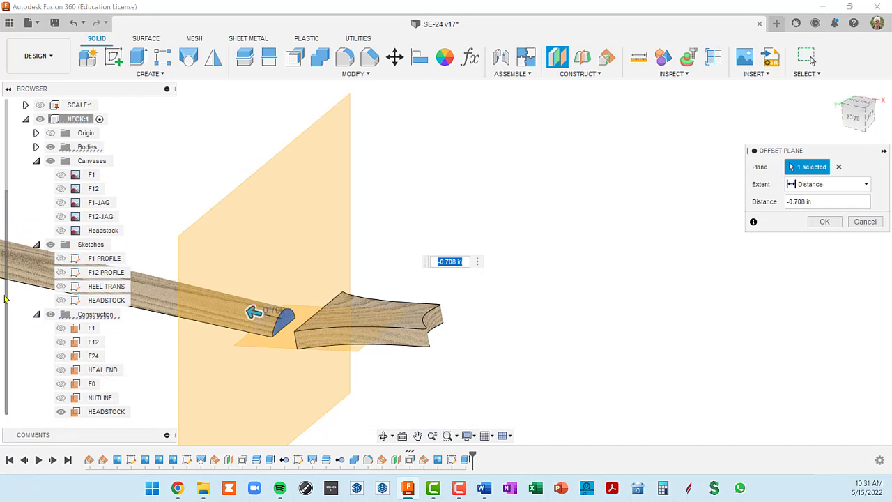
click(64, 412)
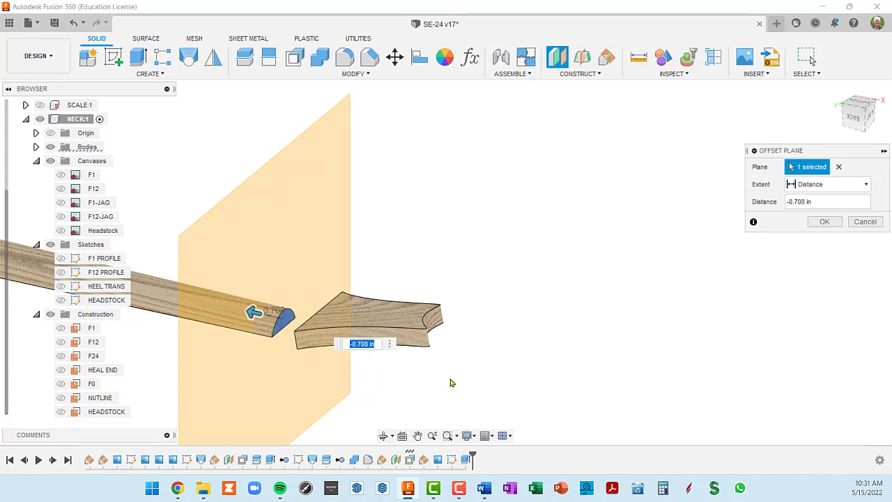
- Create the plane at an offset of -0.5 in and shrink its displayed outline to fit closely around the neck's end
text(-.5)
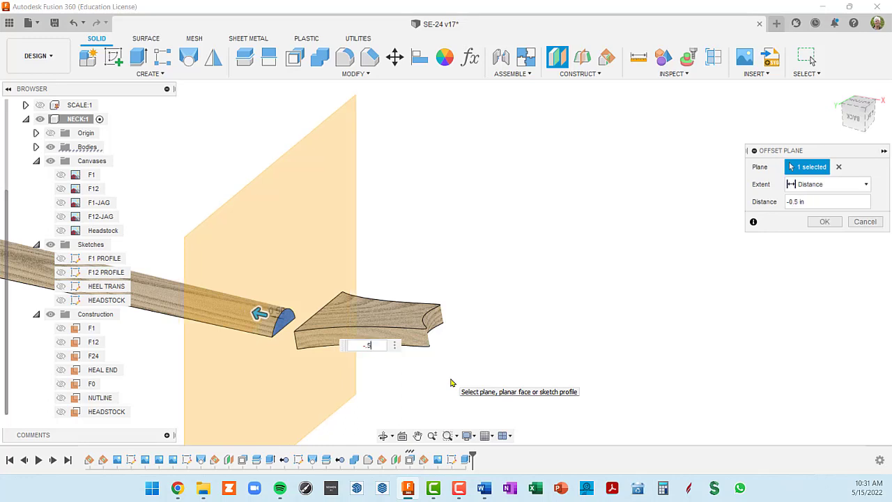
key(Return)
shift+middle_drag(388, 344, 414, 338)
shift+middle_drag(202, 332, 349, 223)
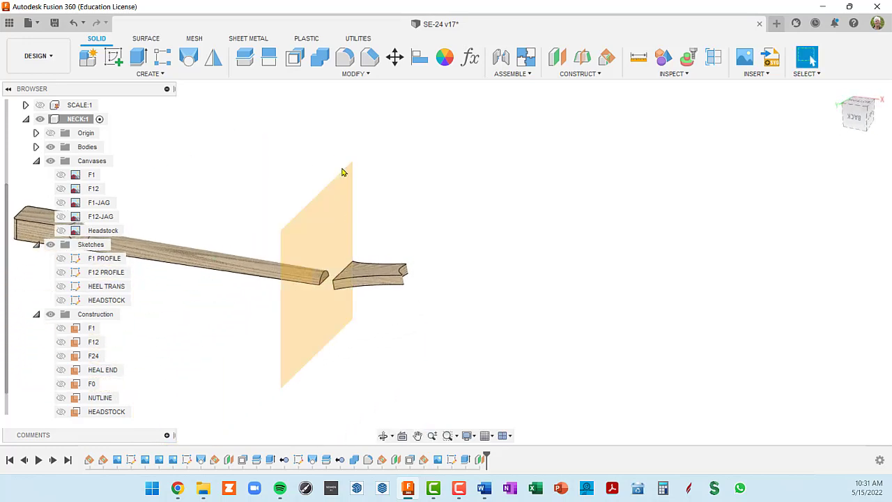
drag(342, 179, 328, 244)
drag(283, 390, 312, 304)
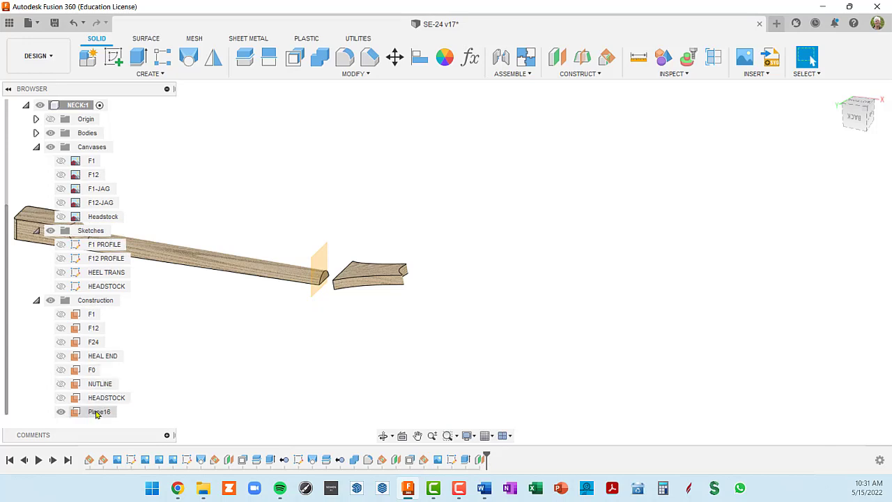
- Rename the offset plane near the neck's end to TRANS START
double_click(96, 412)
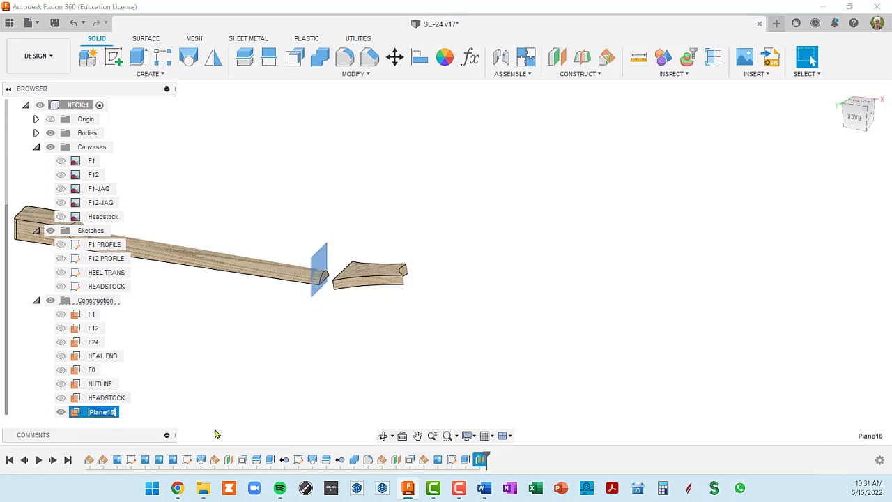
text(TRANS STAERT)
key(BackSpace)
key(BackSpace)
key(BackSpace)
text(R)
key(Return)
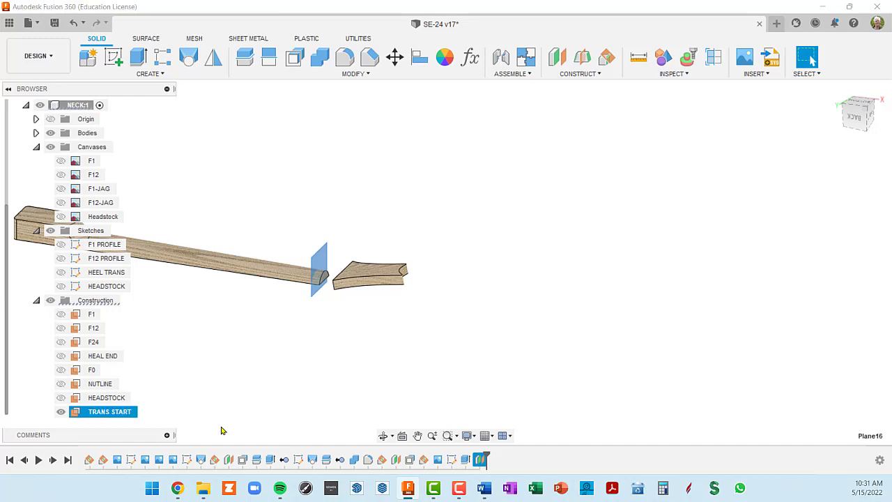
scroll(320, 333, up, 5)
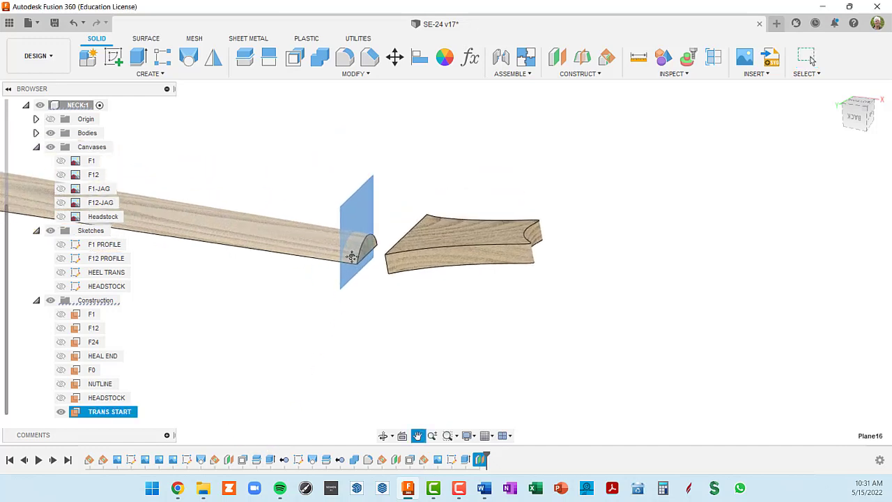
scroll(350, 216, up, 1)
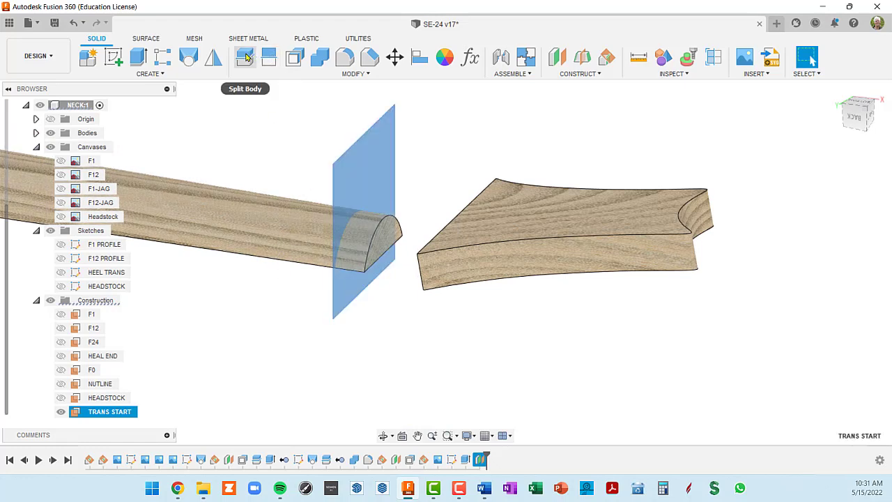
- Split the neck body with the TRANS START plane and hide the construction planes
click(245, 57)
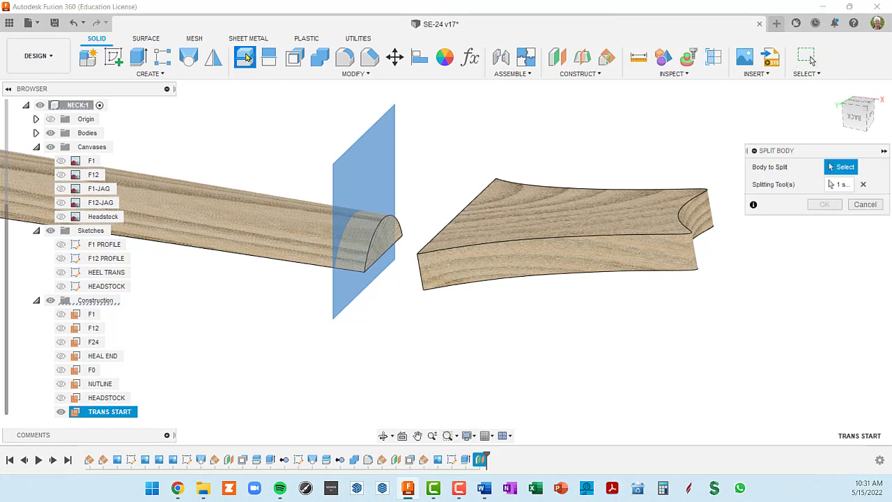
click(263, 235)
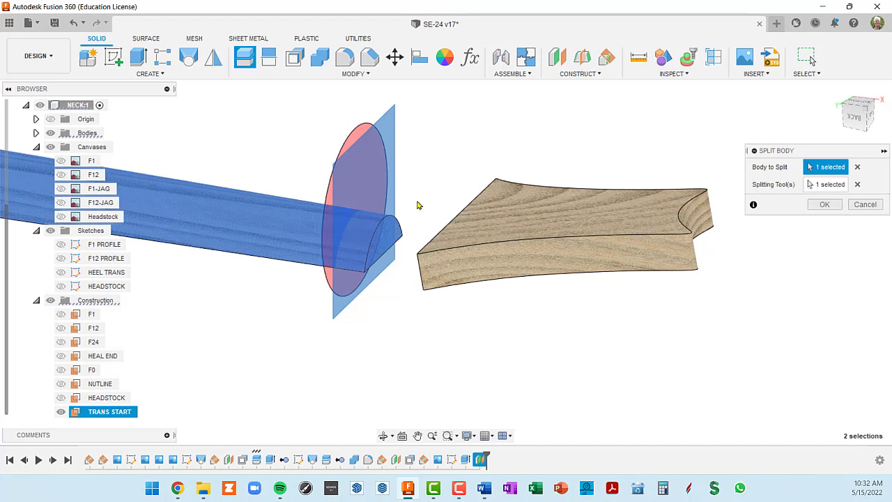
click(825, 204)
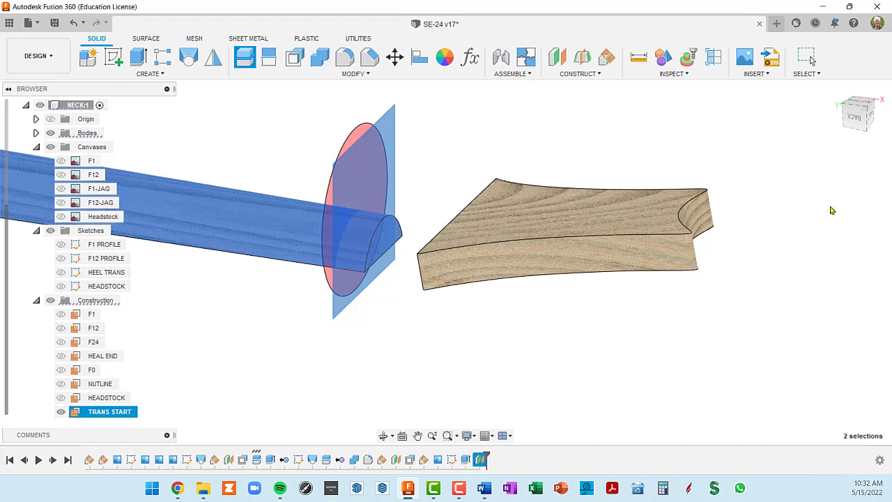
click(51, 300)
scroll(353, 265, up, 3)
scroll(353, 265, up, 3)
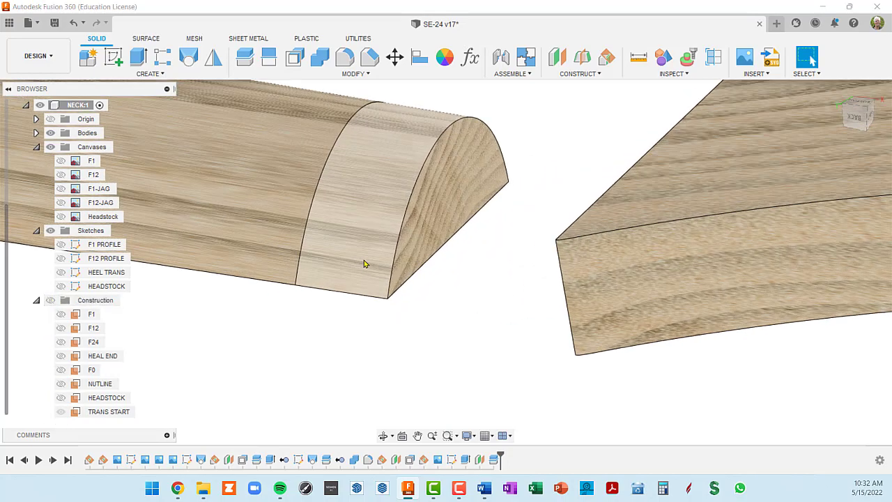
scroll(368, 263, down, 5)
shift+middle_drag(404, 256, 382, 249)
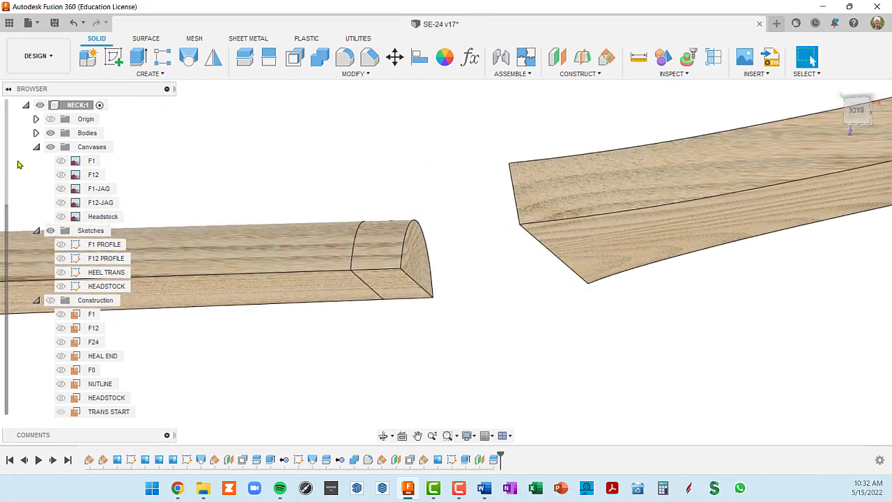
- Examine the neck component's bodies by listing them and toggling their visibility to identify the short piece at the nut end
scroll(37, 150, up, 2)
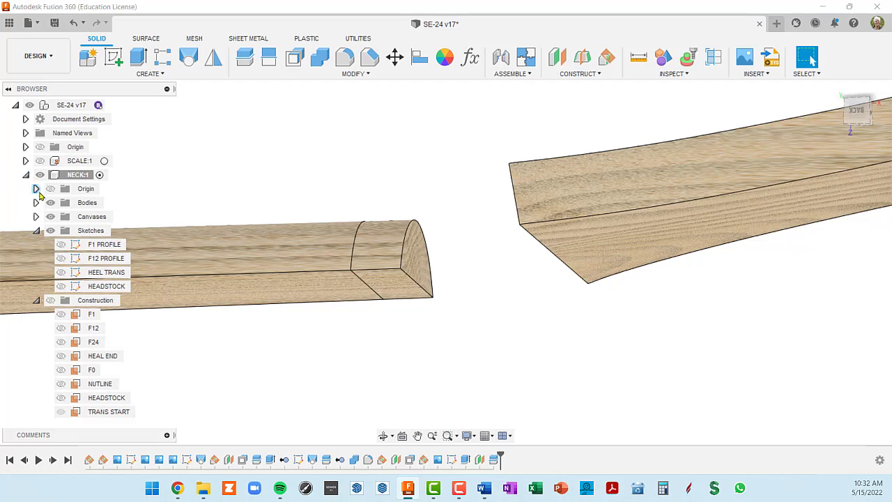
click(35, 202)
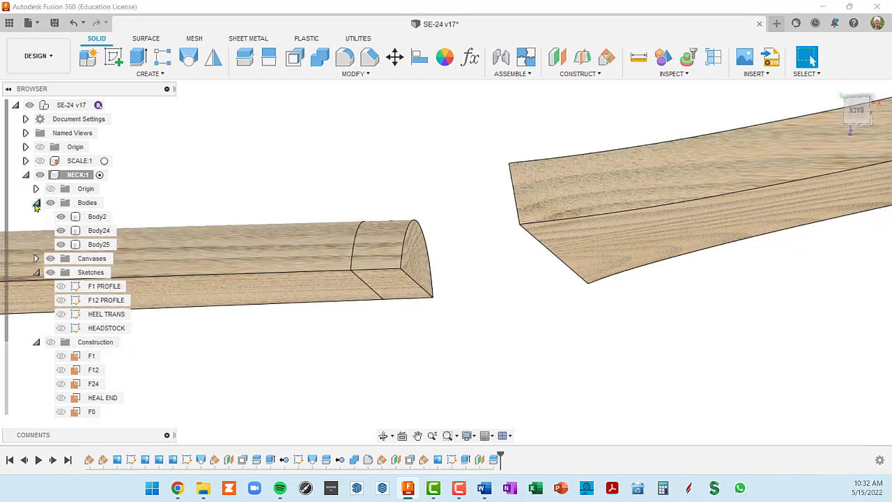
click(97, 216)
shift+middle_drag(181, 258, 202, 279)
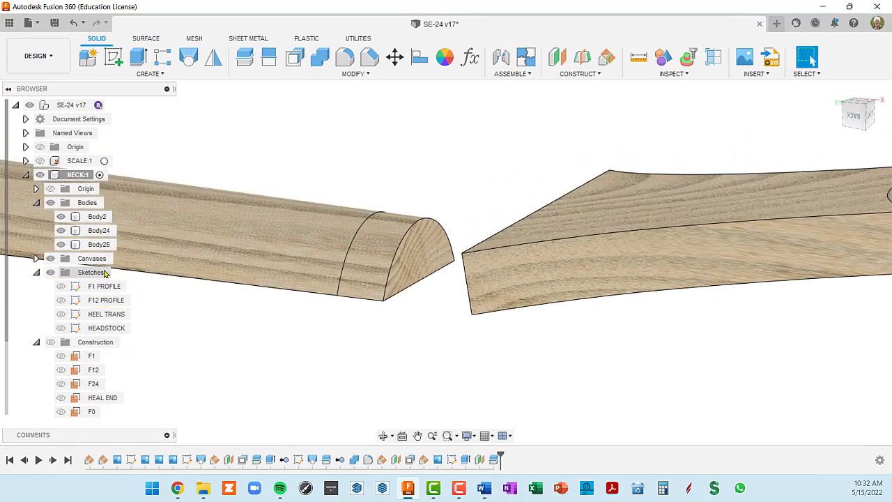
click(60, 244)
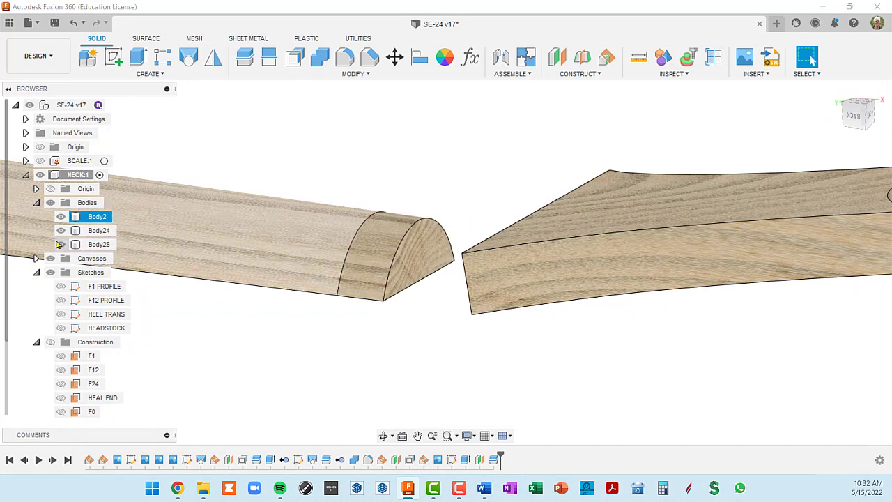
click(61, 231)
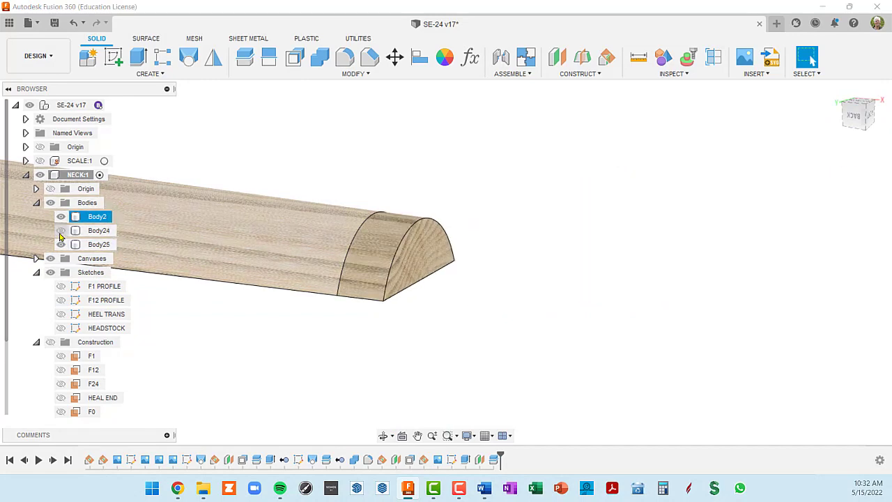
click(61, 231)
click(61, 217)
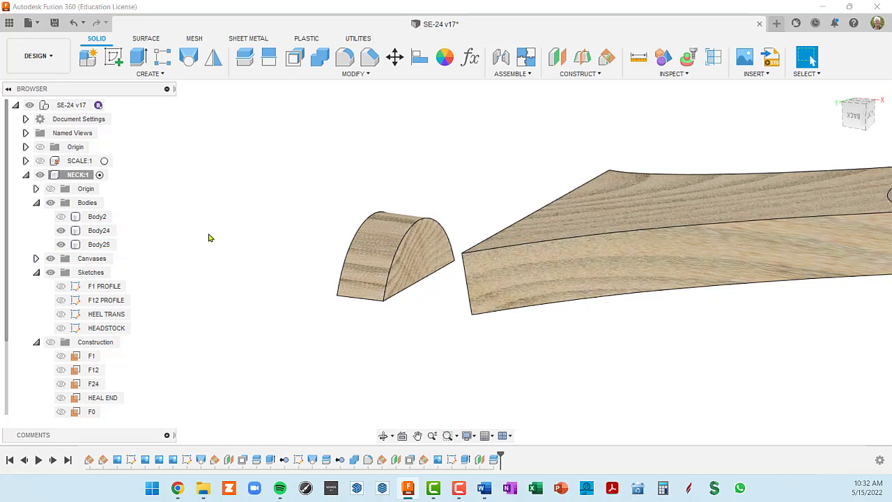
click(62, 217)
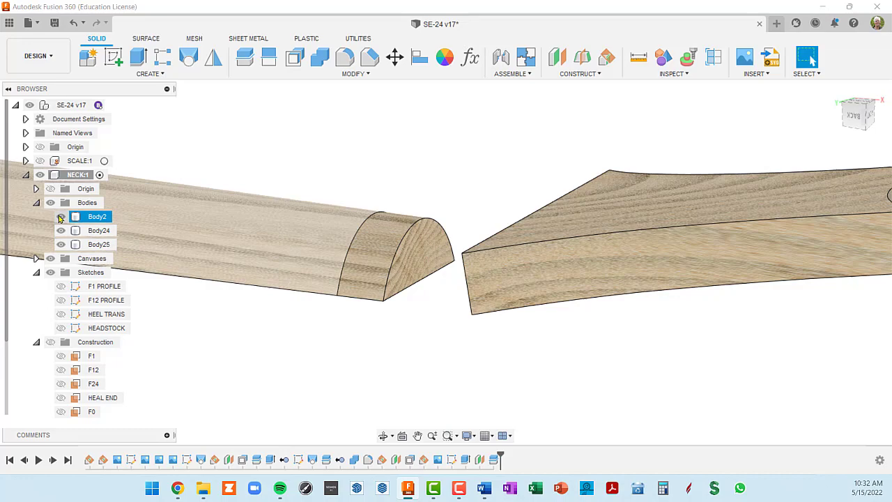
shift+middle_drag(383, 332, 404, 261)
click(376, 349)
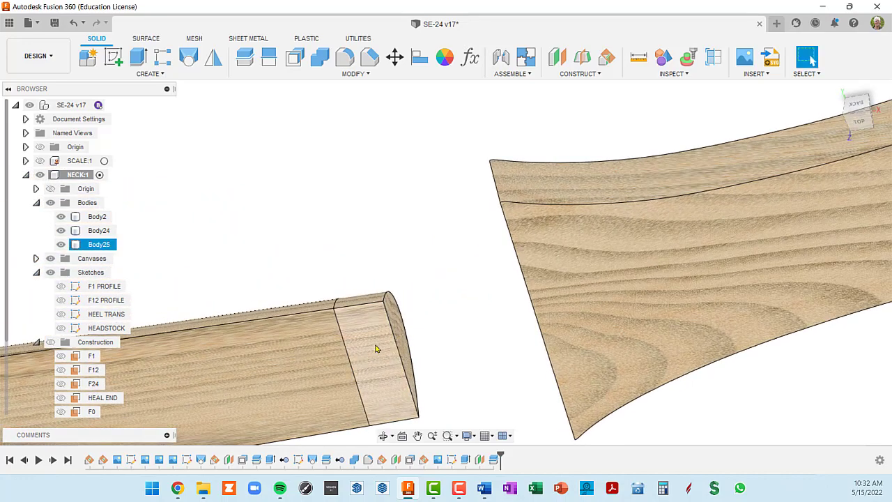
shift+middle_drag(372, 339, 332, 318)
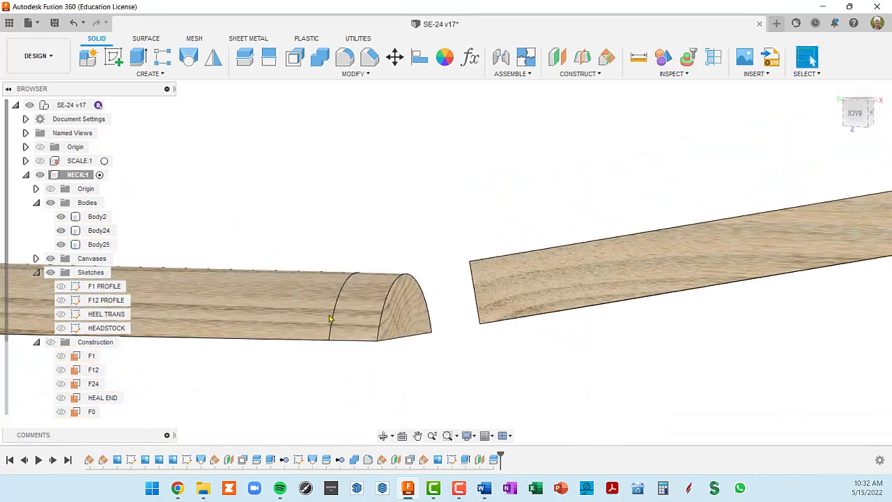
- Delete the end face and the curved back face of the short split-off neck piece using the surface workspace
click(147, 38)
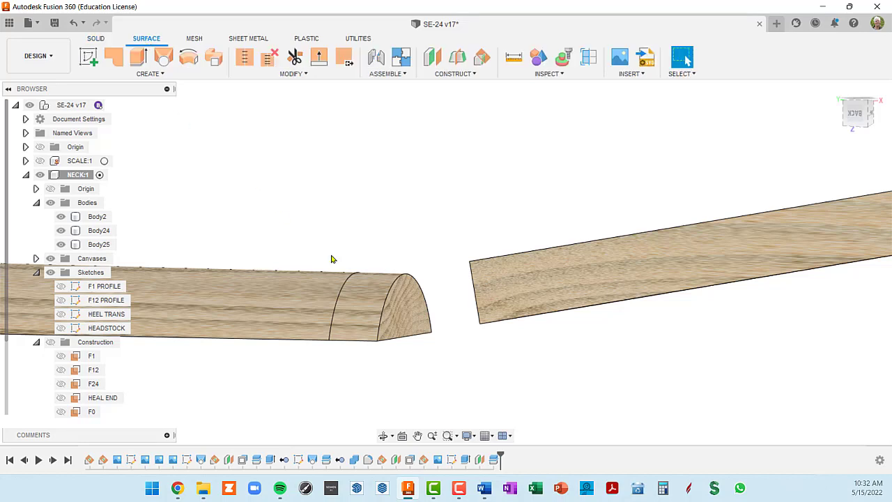
click(427, 320)
click(417, 315)
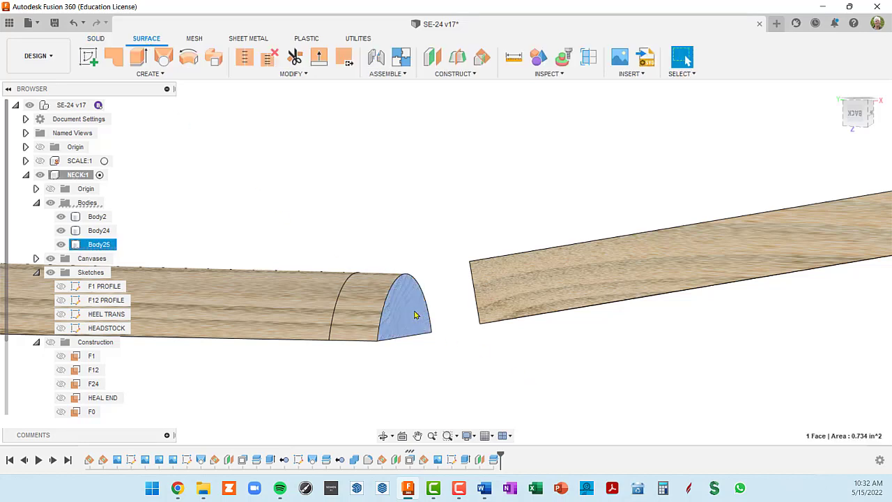
shift+click(364, 309)
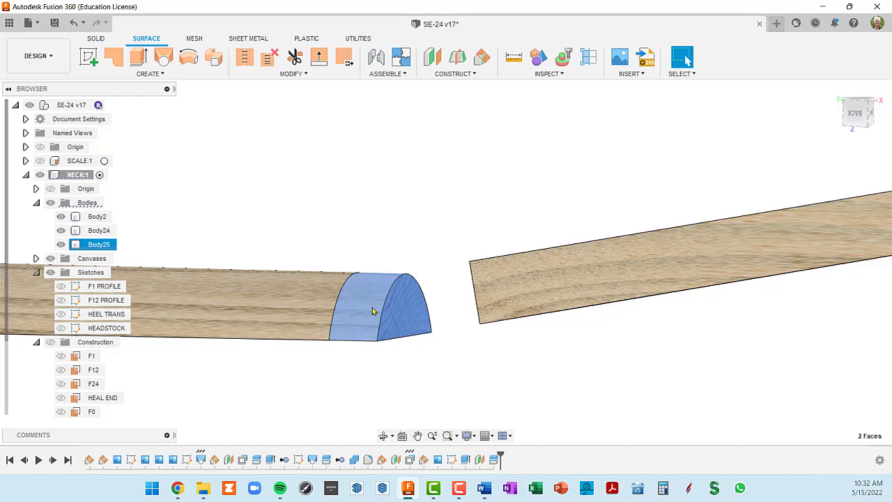
key(Delete)
- Delete the half-round face of the short piece where it meets the main neck body
scroll(373, 312, up, 2)
shift+middle_drag(366, 313, 340, 342)
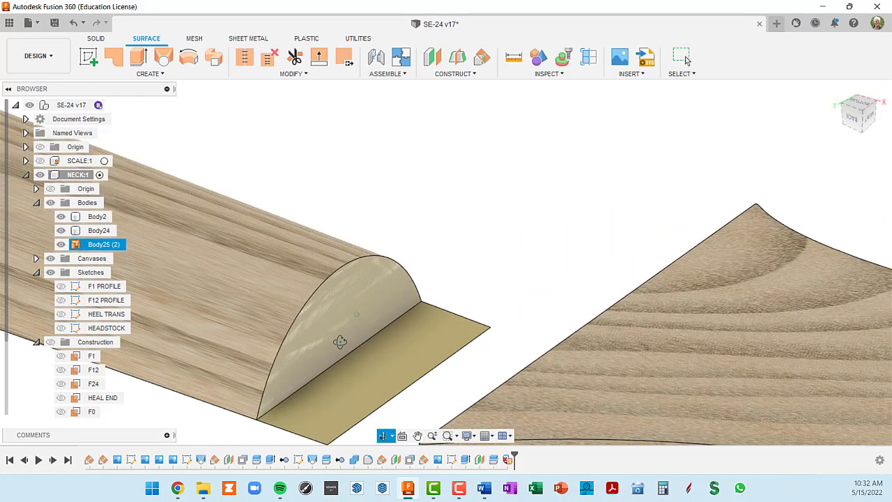
click(335, 321)
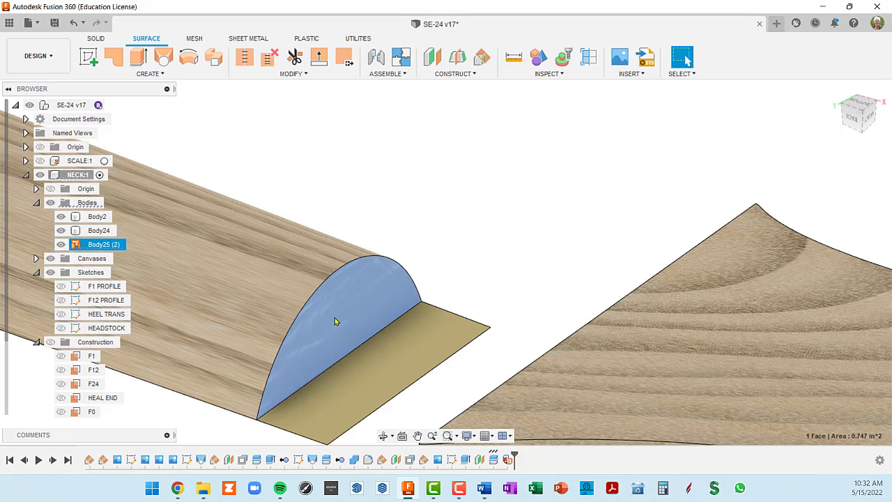
key(Delete)
- Examine the remaining flat surface, the headstock and the main neck by toggling each body's visibility
scroll(339, 322, down, 3)
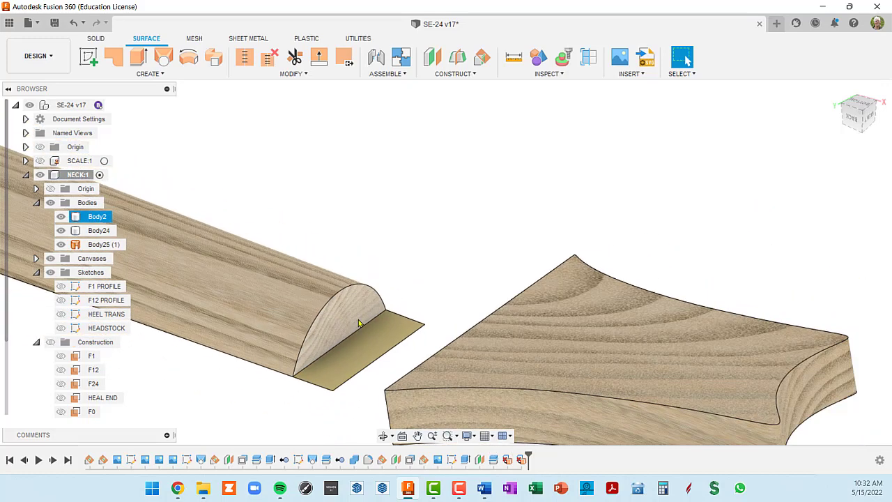
middle_drag(368, 304, 405, 241)
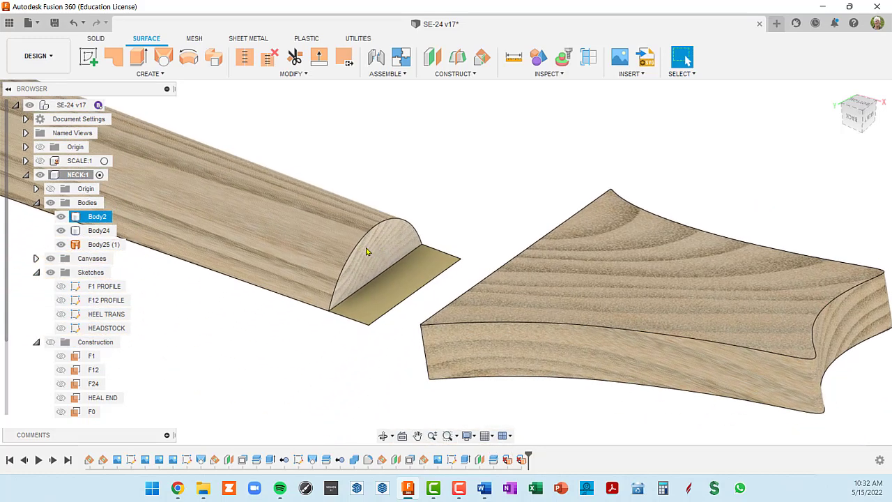
click(381, 309)
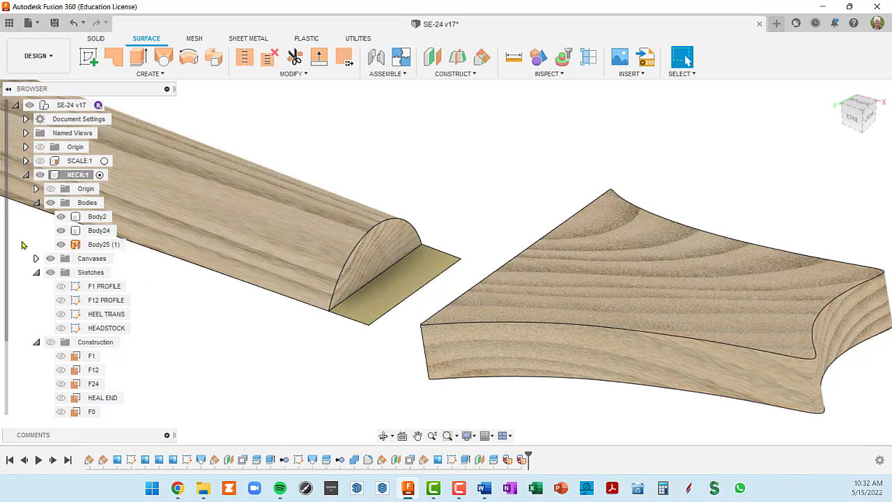
click(61, 244)
click(60, 245)
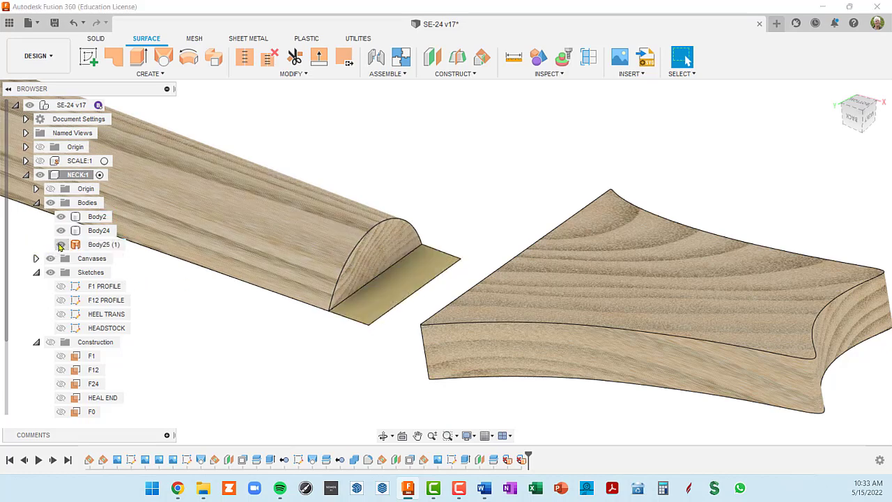
click(61, 232)
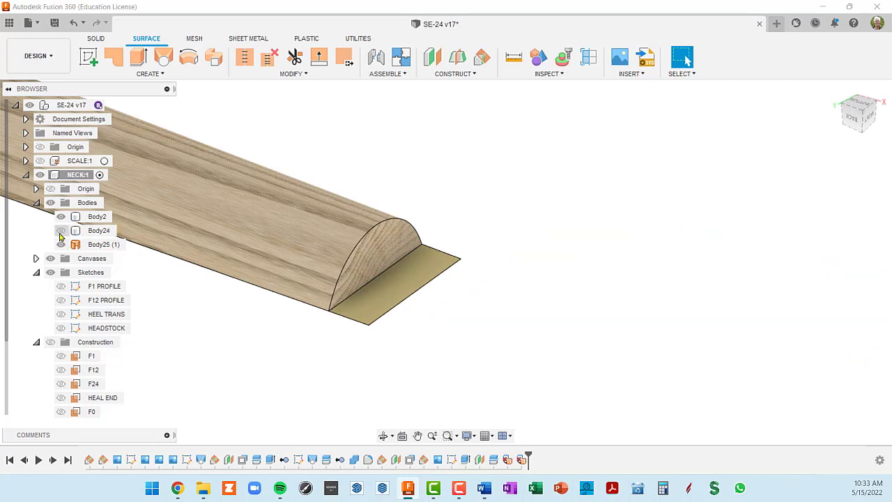
click(60, 231)
click(61, 217)
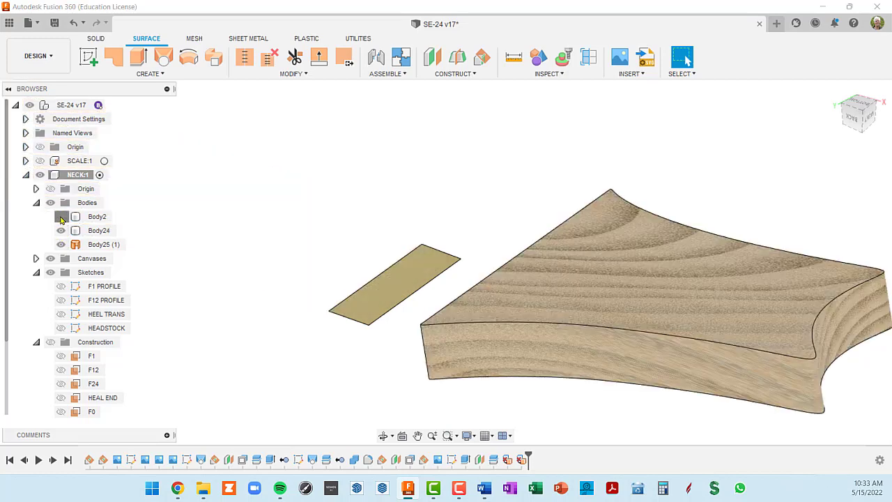
click(61, 218)
shift+middle_drag(353, 318, 376, 311)
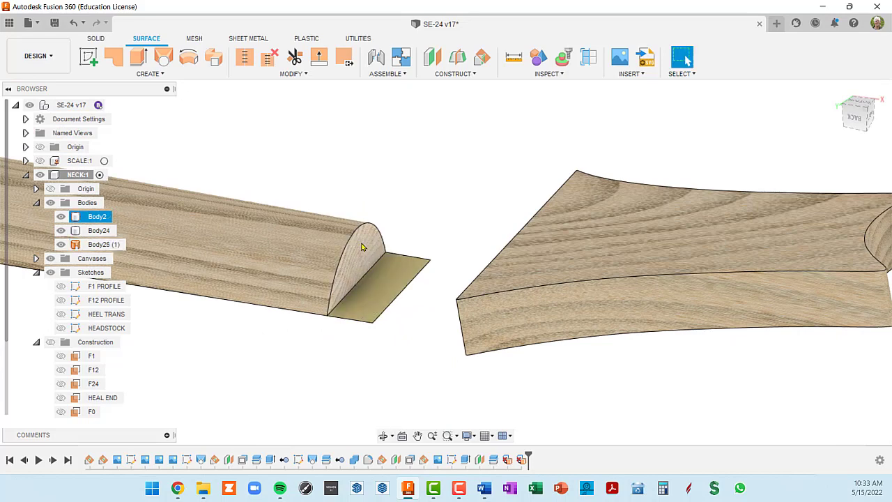
shift+middle_drag(363, 245, 429, 304)
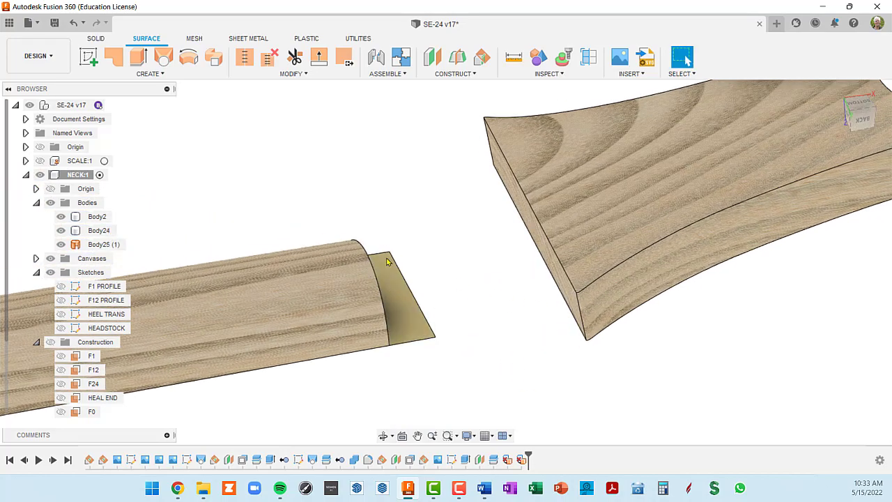
- Show the HEADSTOCK sketch and patch its transition profile between neck and headstock as a new surface body
shift+middle_drag(542, 321, 458, 323)
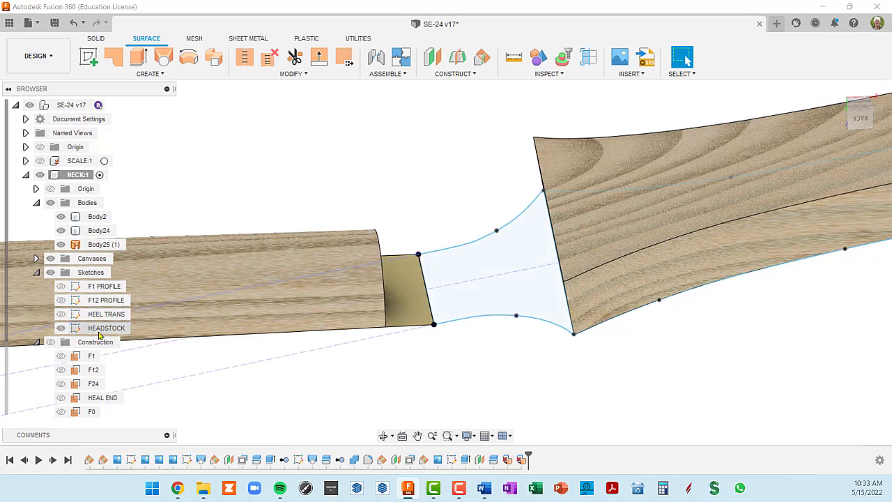
click(492, 299)
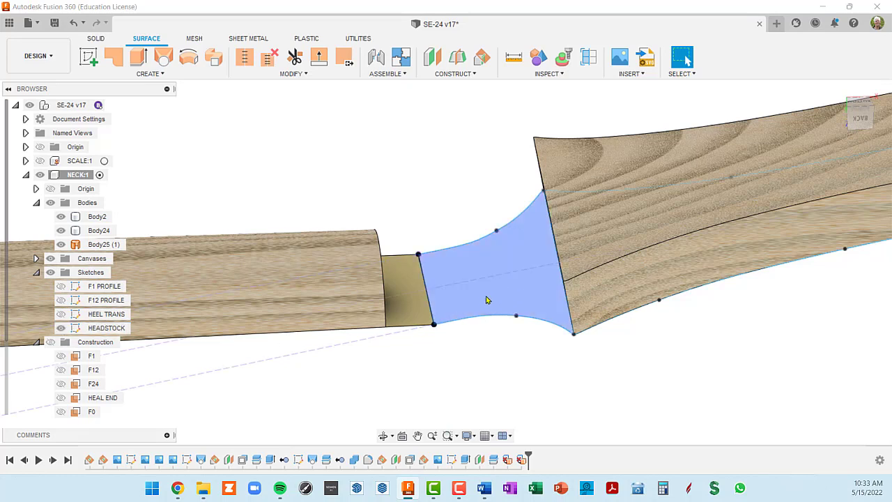
click(507, 299)
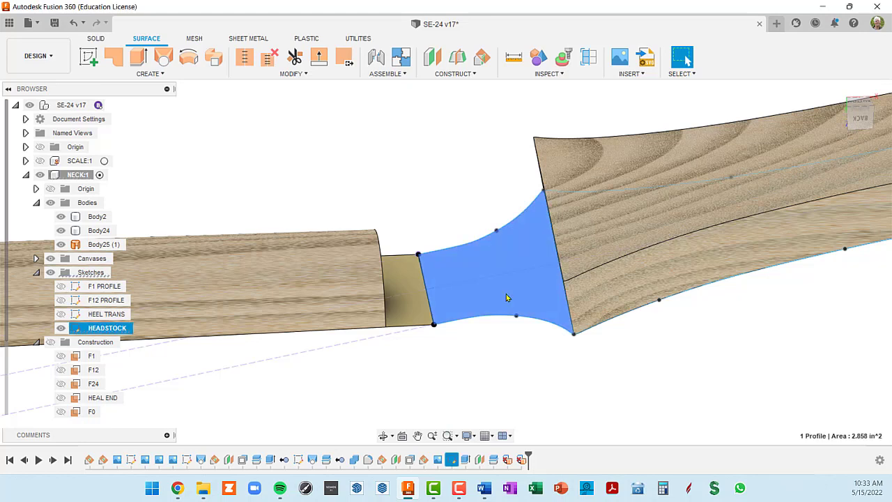
click(117, 58)
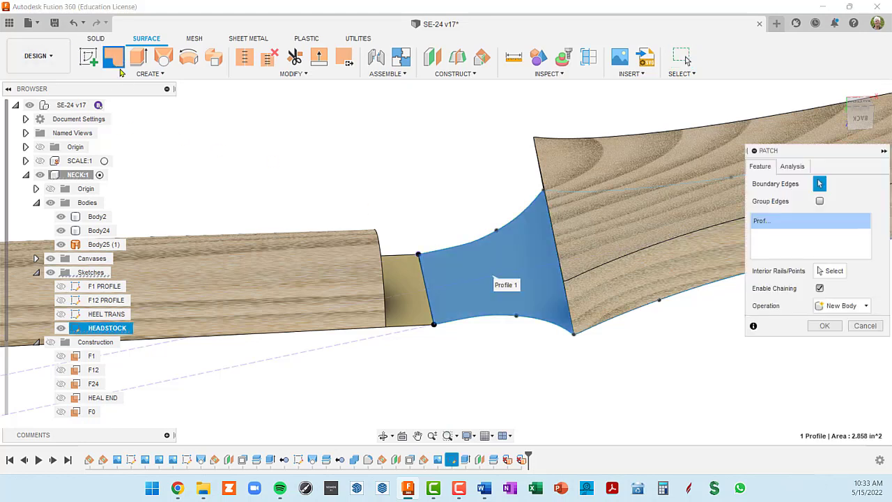
click(825, 326)
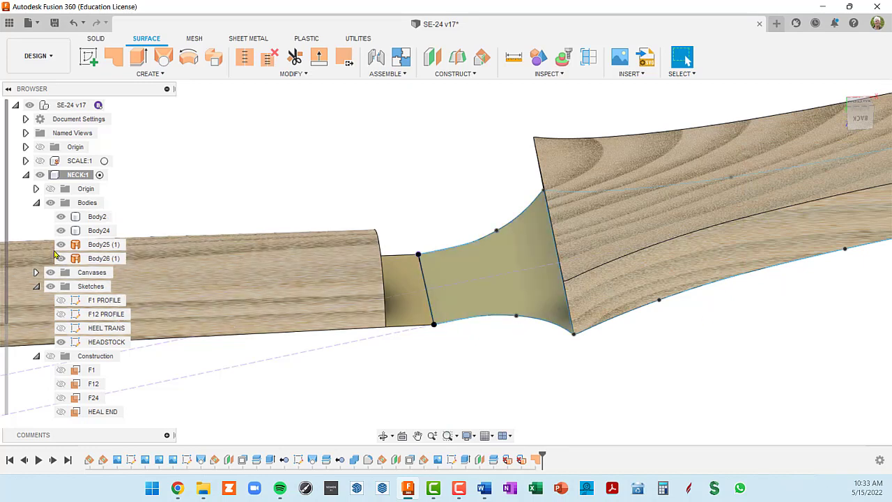
- Check both flat surface bodies by toggling their visibility, and hide the HEADSTOCK sketch
click(60, 244)
click(61, 244)
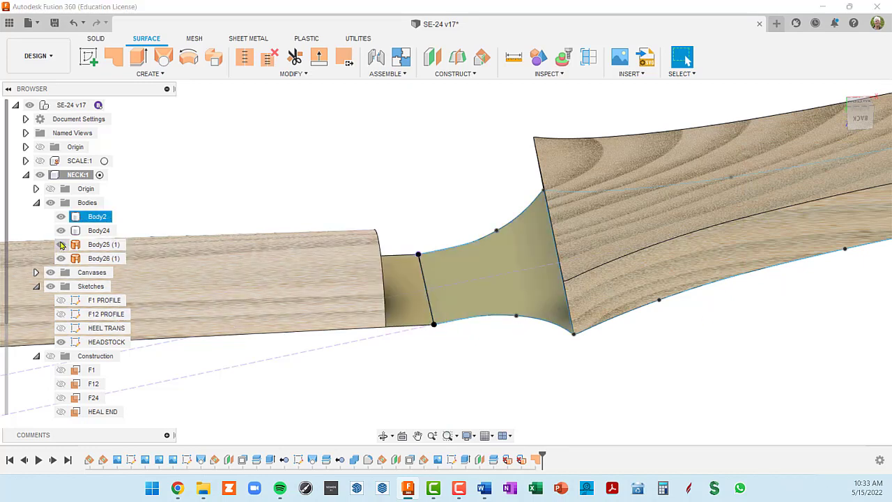
click(61, 259)
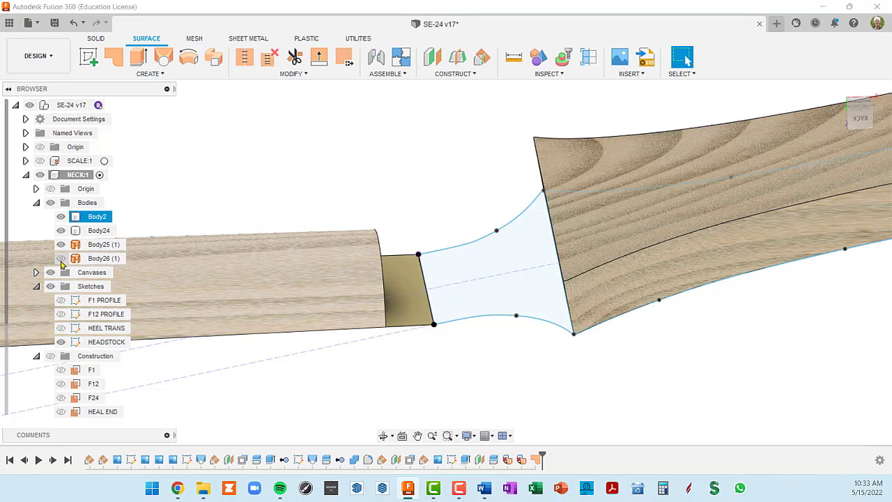
click(61, 259)
click(435, 367)
shift+middle_drag(434, 367, 409, 360)
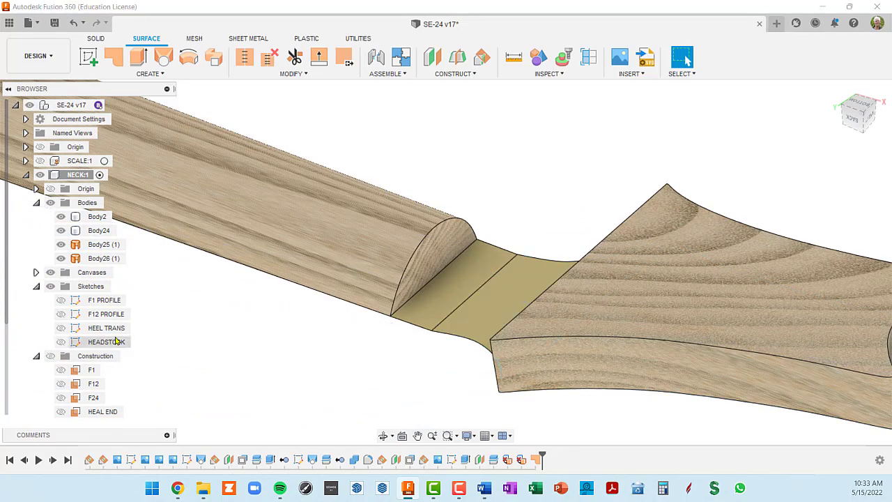
- Examine the half-round end face of the neck, the flat transition surfaces and the adjoining headstock from several sides
click(442, 291)
middle_drag(442, 291, 369, 275)
click(356, 236)
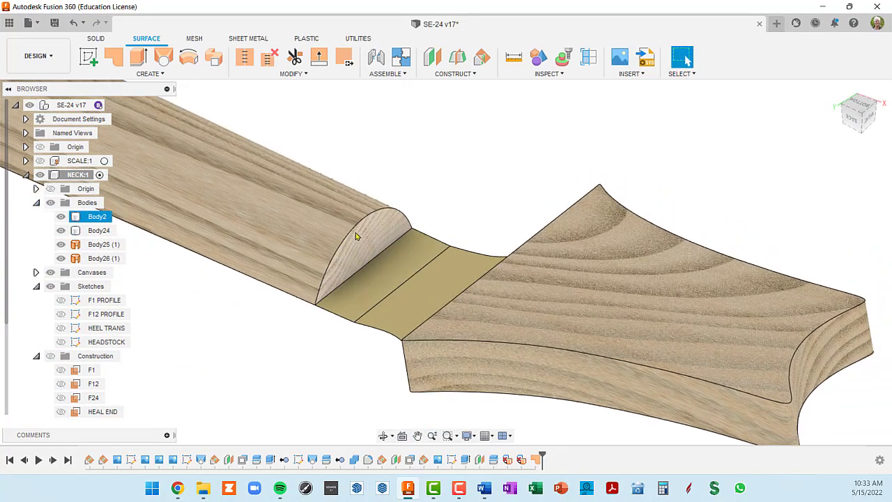
scroll(356, 235, up, 5)
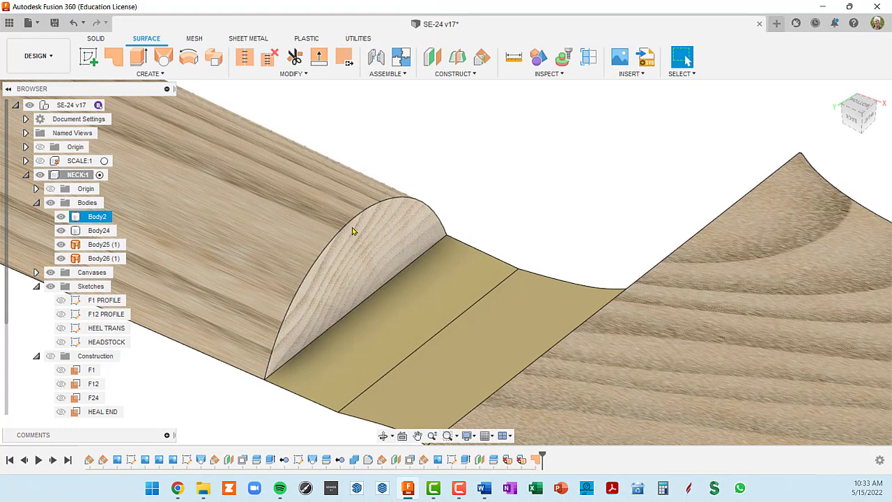
scroll(355, 229, down, 2)
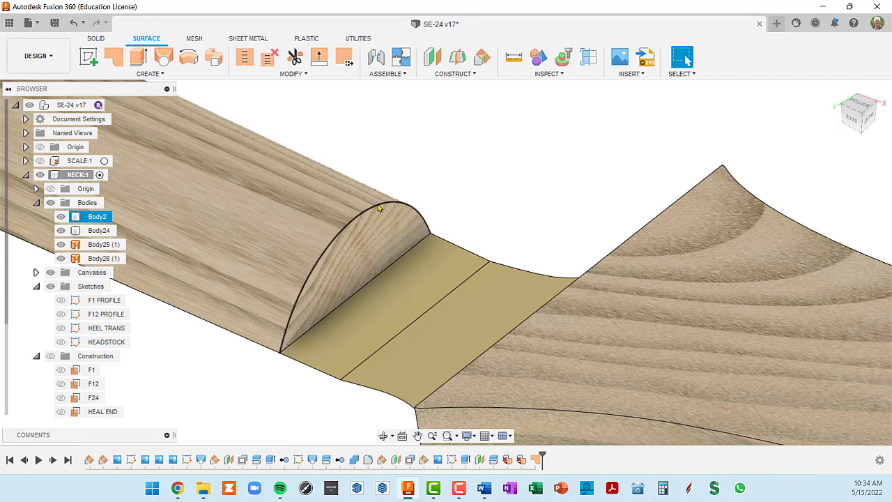
shift+middle_drag(382, 209, 432, 281)
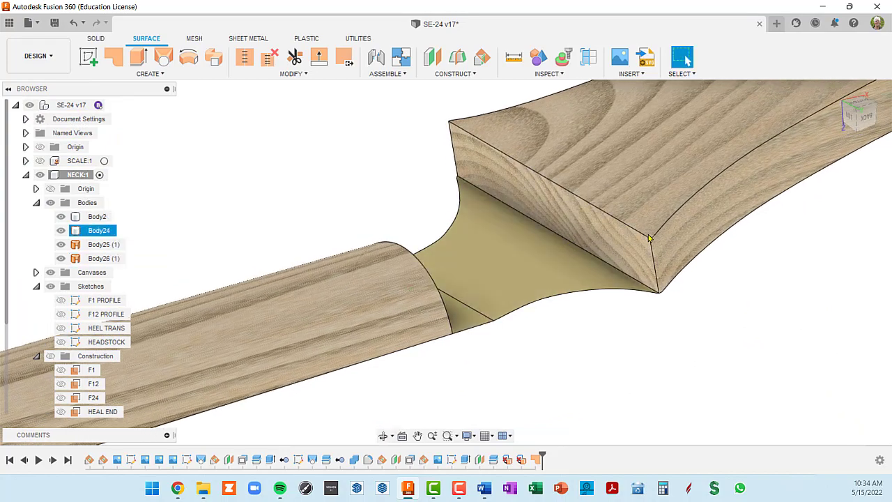
shift+middle_drag(650, 240, 409, 293)
scroll(412, 258, up, 6)
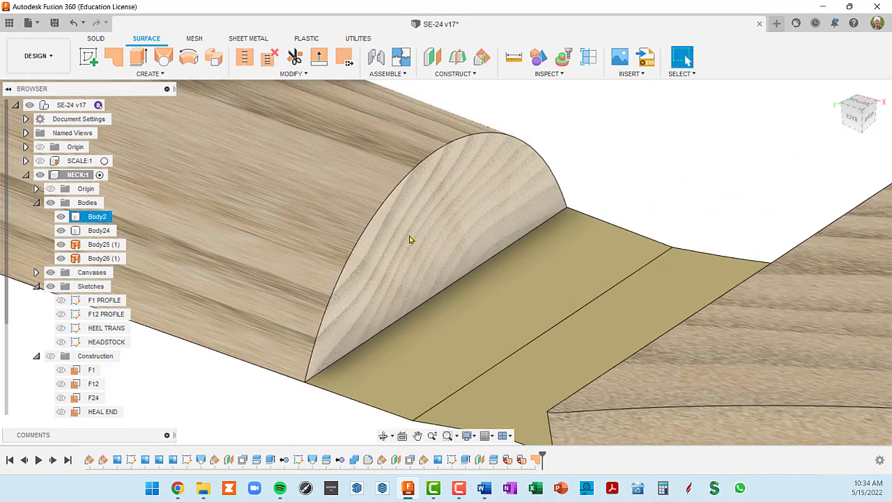
click(443, 229)
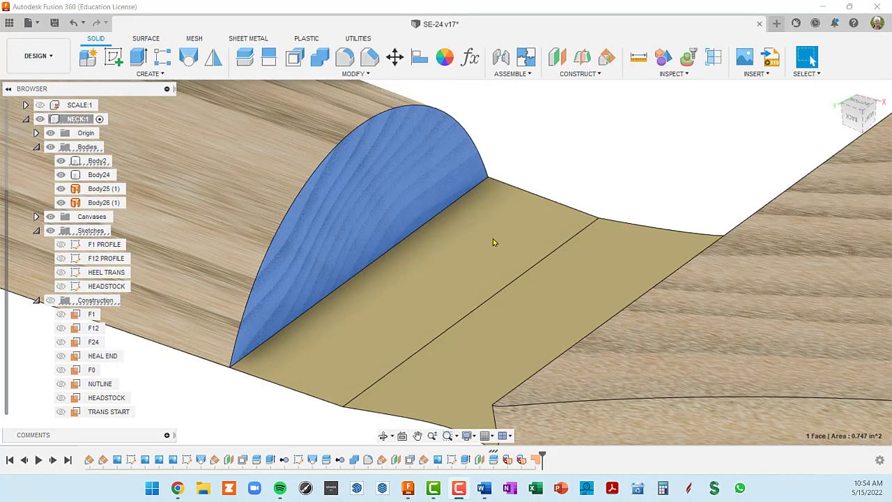
click(446, 244)
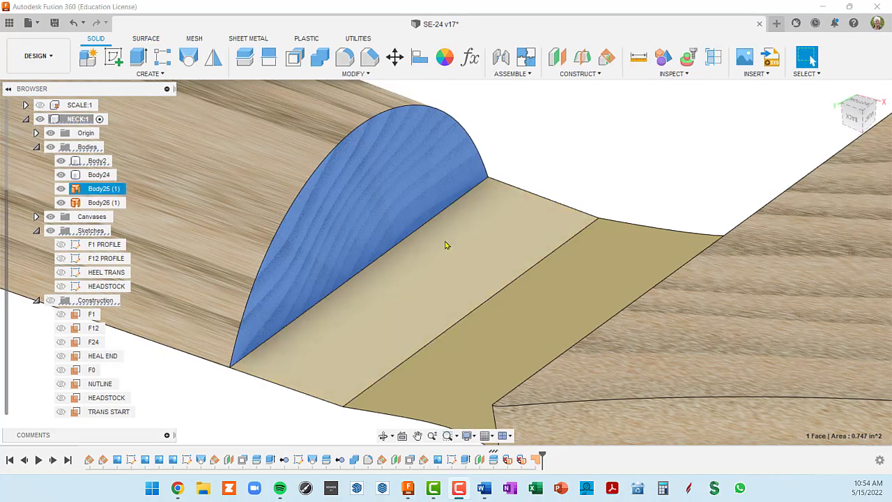
- Show the origin planes of the NECK component beside the heel end of the neck
middle_drag(421, 219, 466, 218)
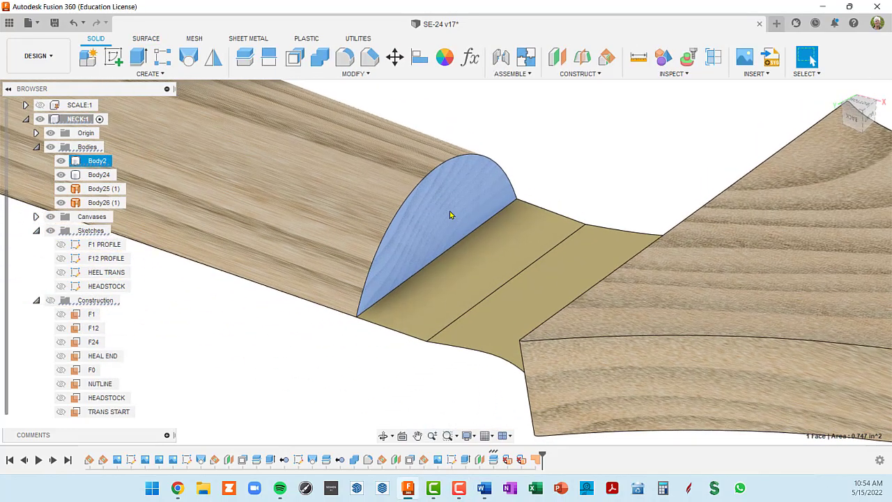
scroll(451, 214, down, 6)
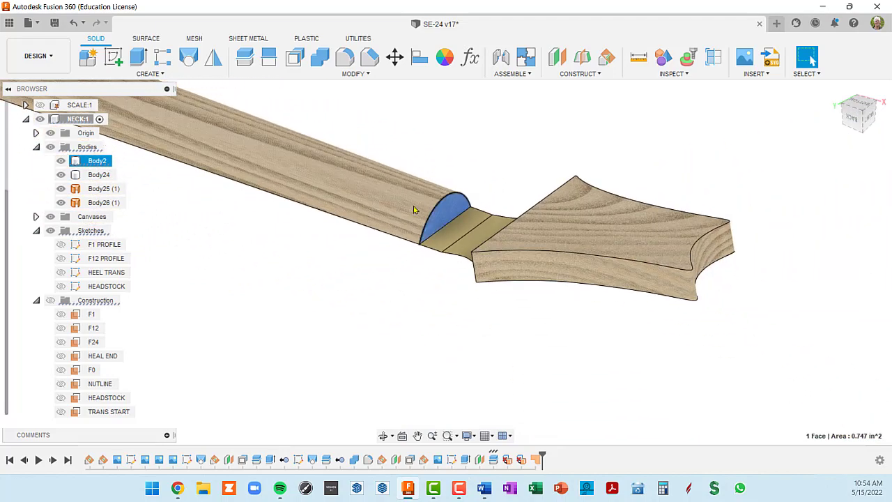
middle_drag(450, 214, 602, 318)
scroll(602, 317, down, 4)
middle_drag(169, 183, 262, 304)
scroll(160, 171, down, 4)
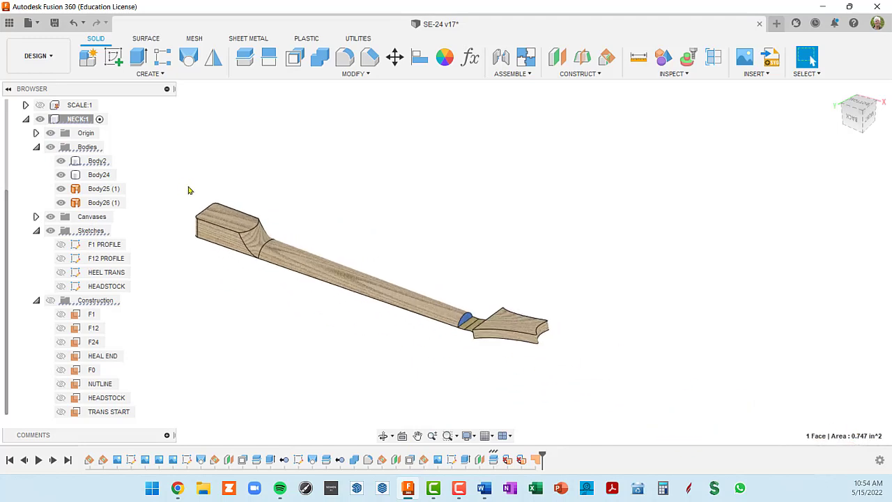
middle_drag(189, 189, 399, 228)
shift+middle_drag(468, 262, 473, 281)
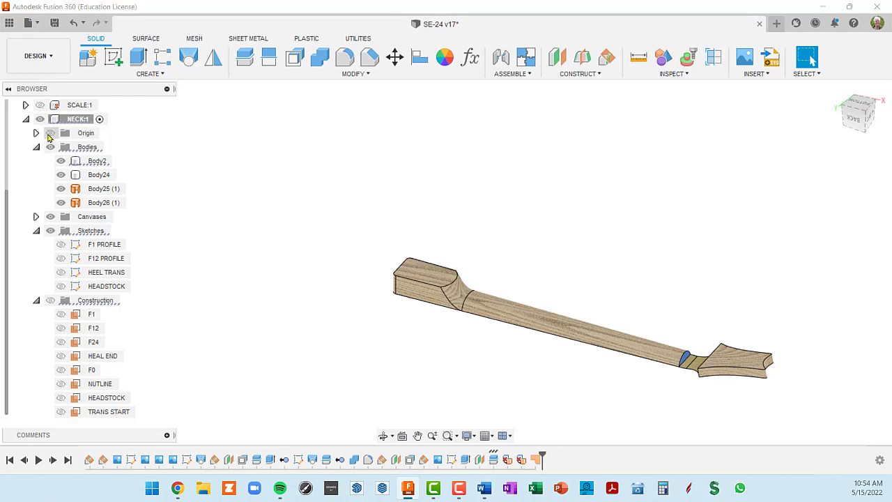
click(50, 133)
middle_drag(472, 292, 339, 221)
scroll(260, 278, up, 3)
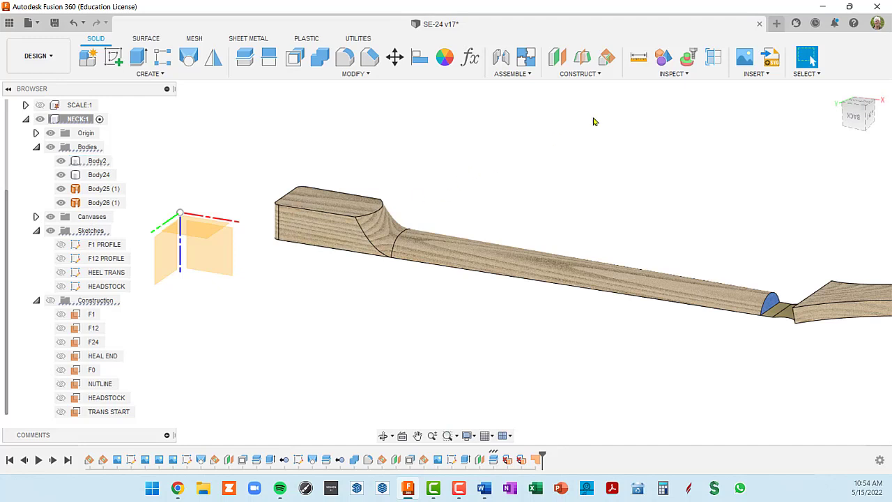
- Show the construction geometry and create an offset plane 3/8 in from the origin XZ plane
click(558, 58)
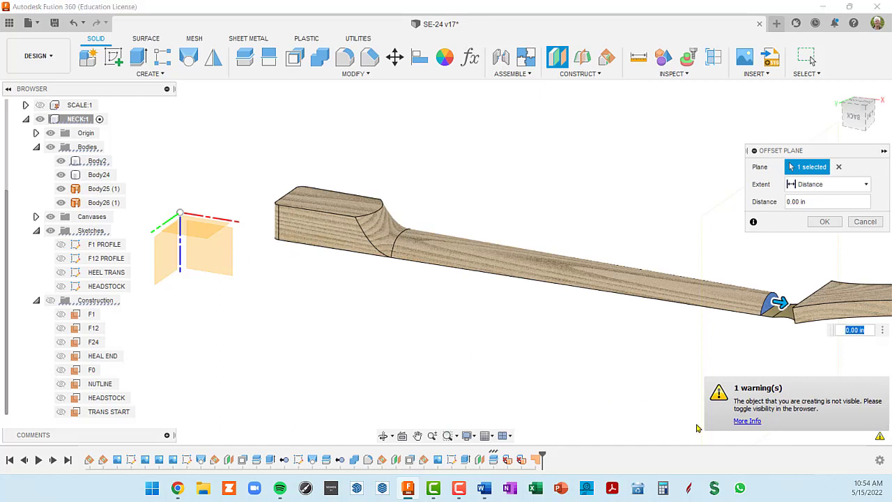
click(50, 301)
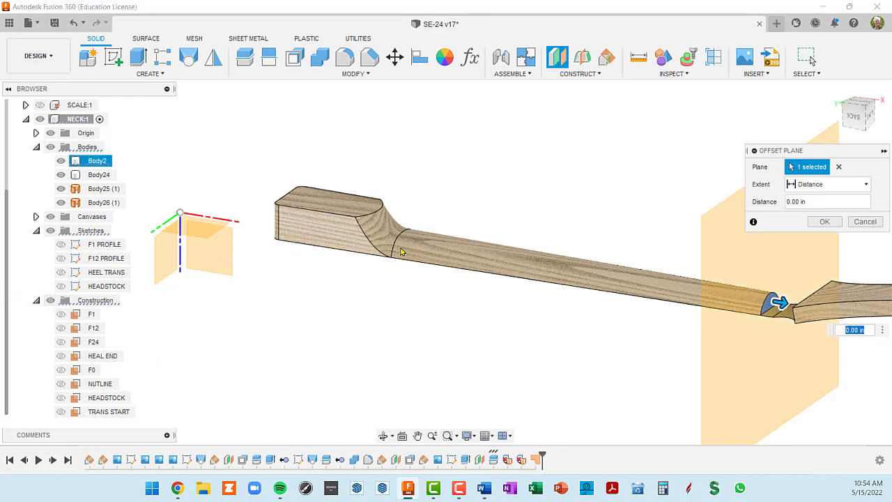
middle_drag(659, 237, 537, 235)
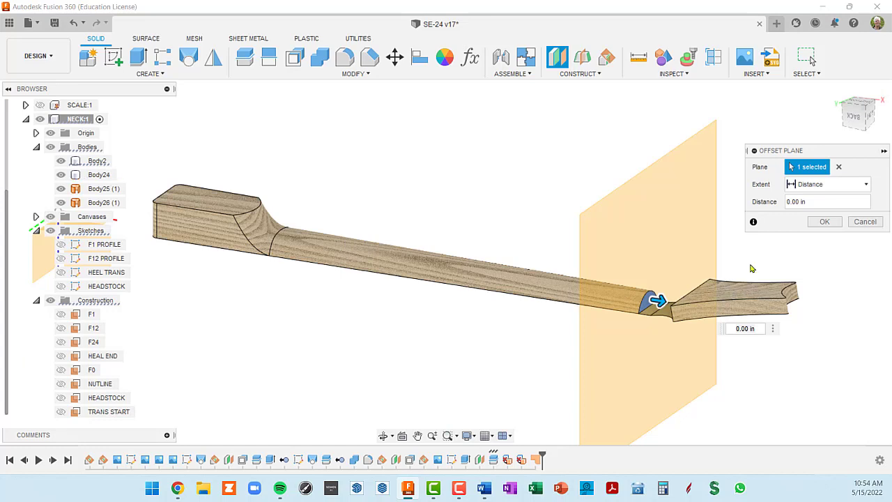
click(840, 167)
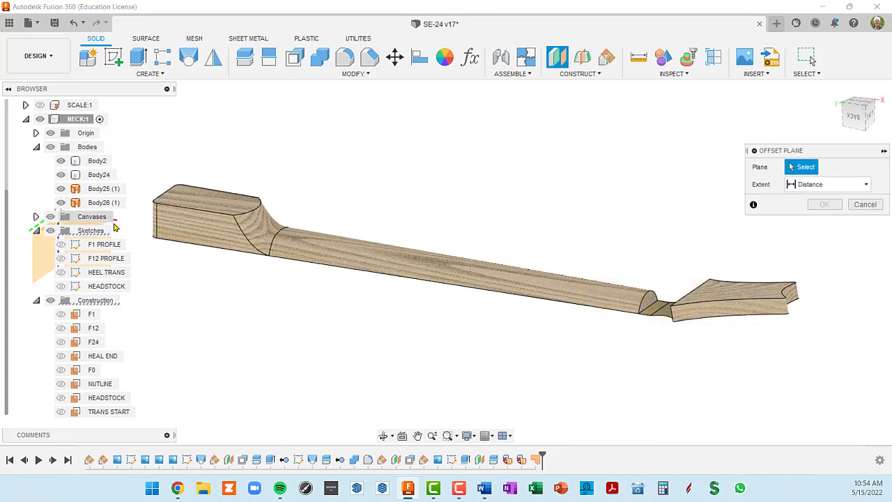
middle_drag(173, 259, 376, 258)
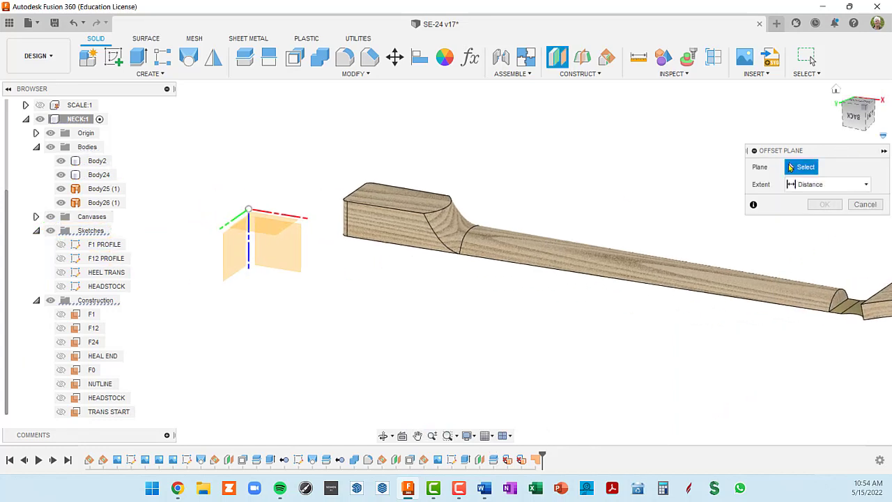
click(283, 266)
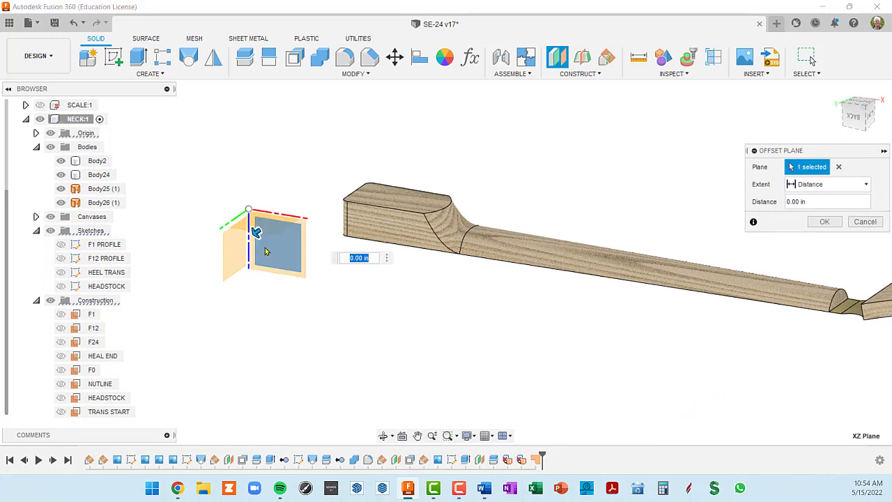
drag(256, 230, 241, 237)
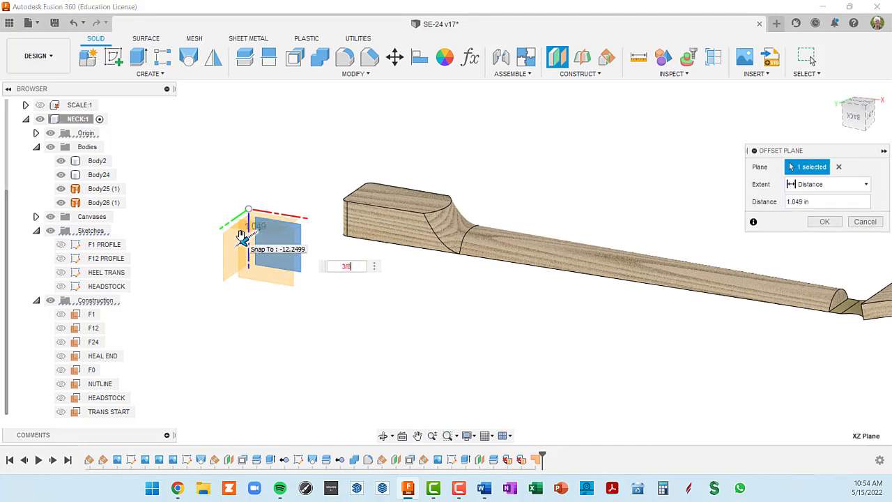
key(Return)
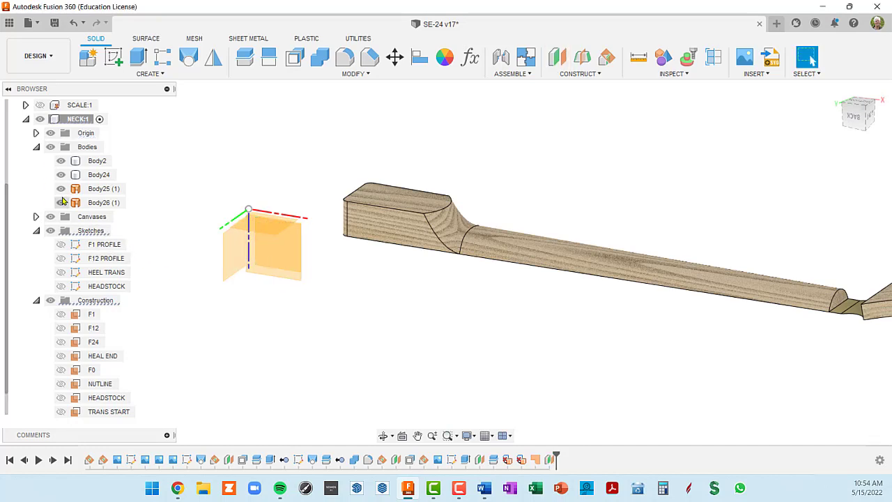
- Hide the NECK component's origin and rename the new offset plane SPLIT1
click(50, 133)
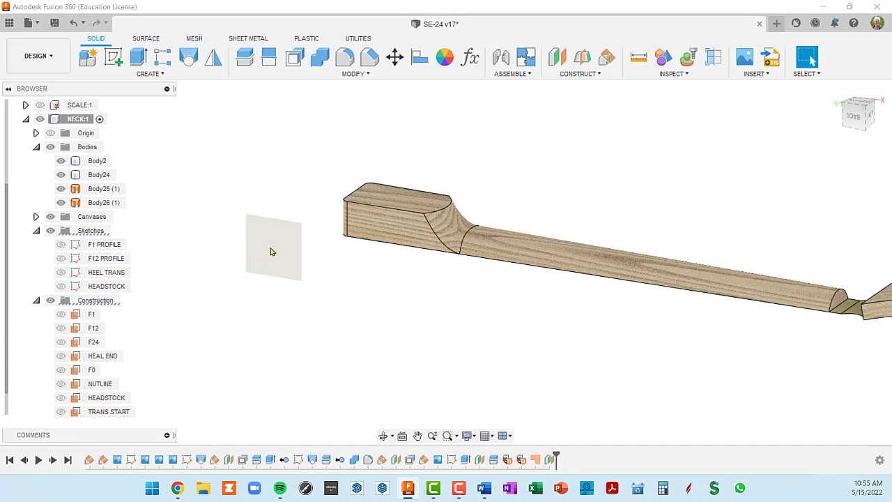
middle_drag(272, 252, 209, 269)
scroll(134, 362, down, 1)
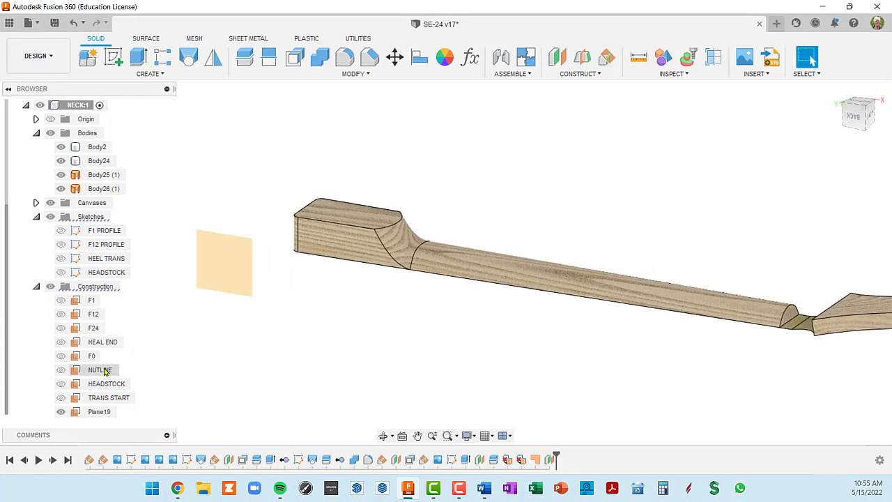
click(99, 413)
double_click(98, 414)
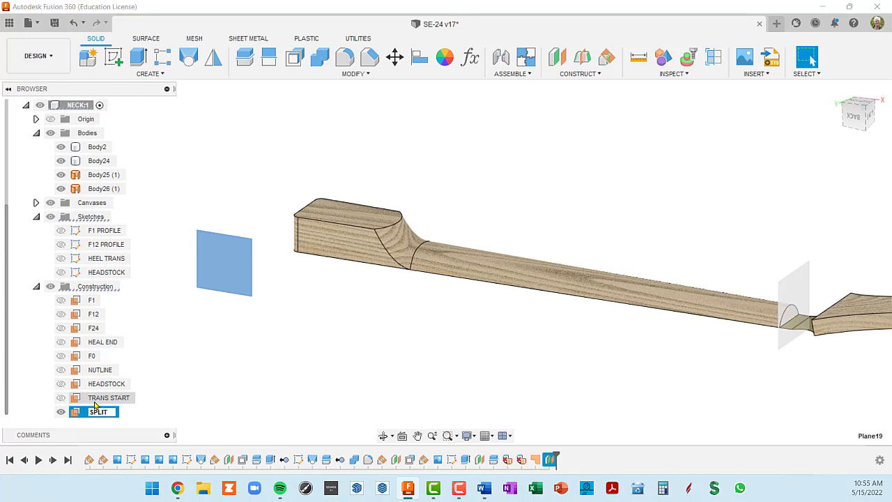
key(Return)
- Stretch and shrink the displayed SPLIT1 plane so it covers only the transition between neck and headstock
middle_drag(139, 368, 126, 372)
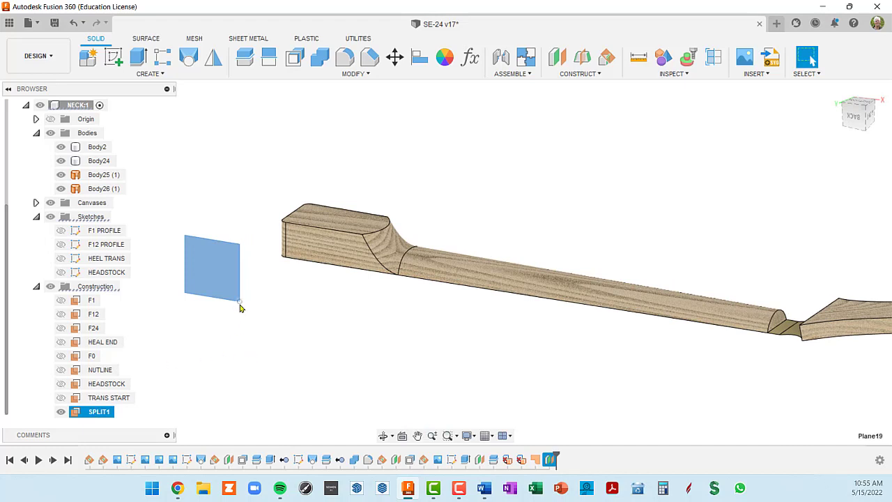
drag(241, 307, 799, 365)
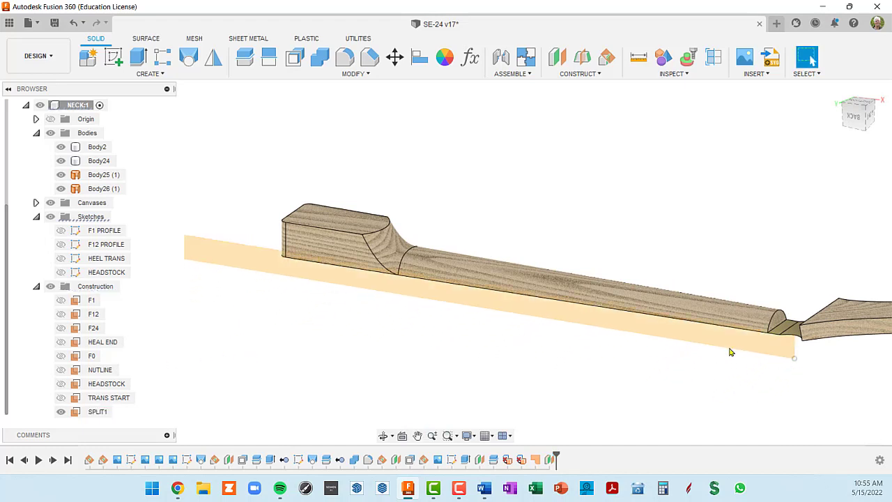
click(184, 240)
mouse_move(184, 237)
mouse_down()
mouse_move(593, 265)
mouse_move(759, 304)
mouse_up()
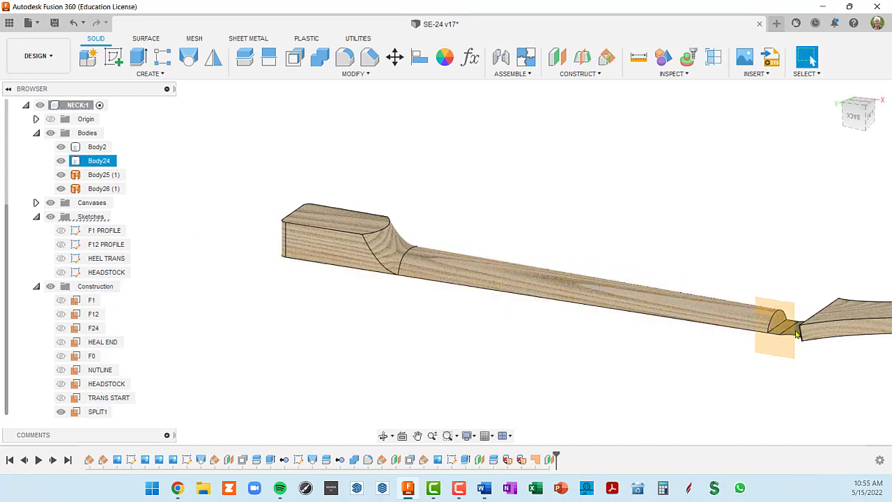
- Create a second construction plane offset -0.75 in from SPLIT1 across the neck's width
mouse_move(758, 304)
shift+middle_down()
mouse_move(757, 327)
mouse_move(647, 345)
mouse_move(643, 338)
shift+middle_up()
click(396, 304)
middle_drag(397, 303, 347, 227)
scroll(377, 262, up, 8)
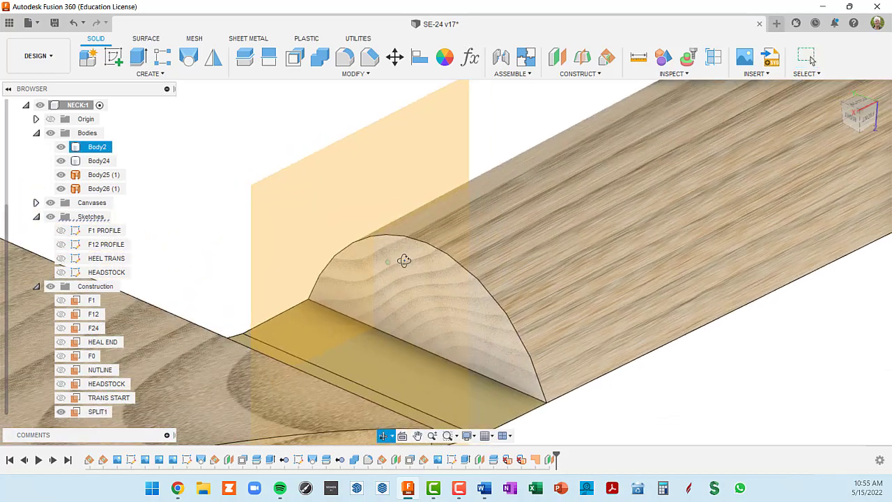
shift+middle_drag(404, 260, 400, 231)
click(369, 223)
scroll(369, 224, down, 3)
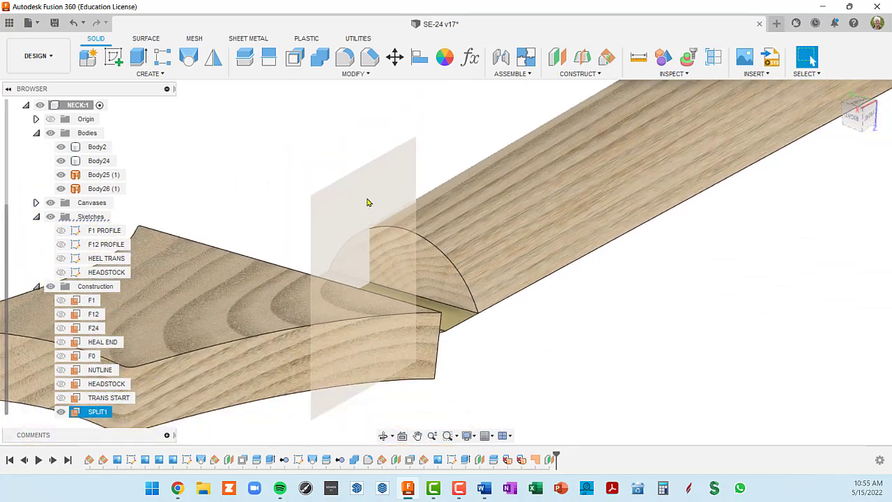
click(355, 204)
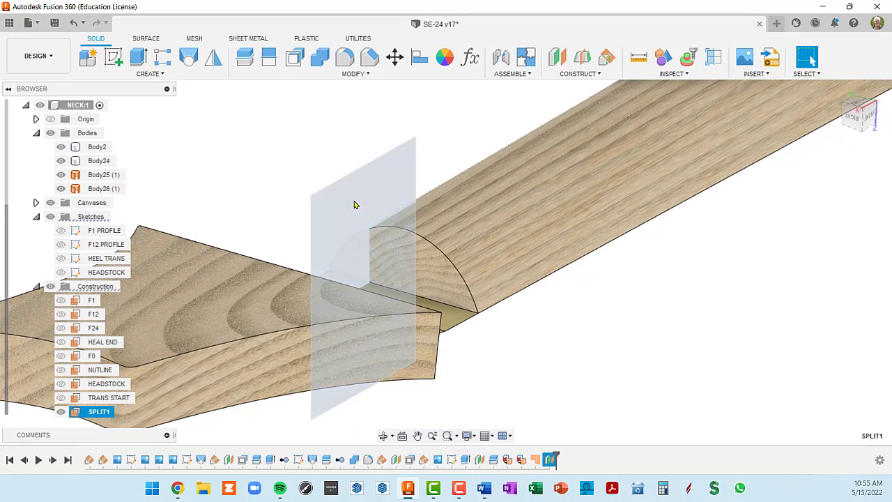
click(560, 60)
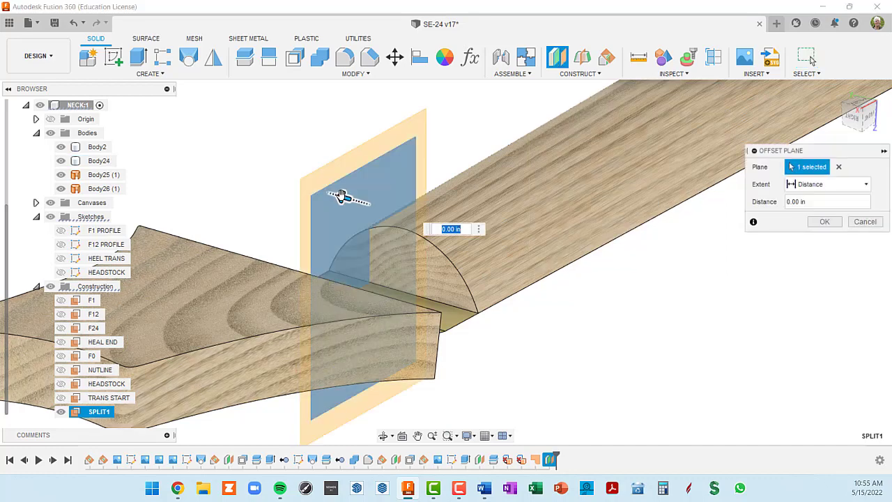
drag(344, 198, 378, 210)
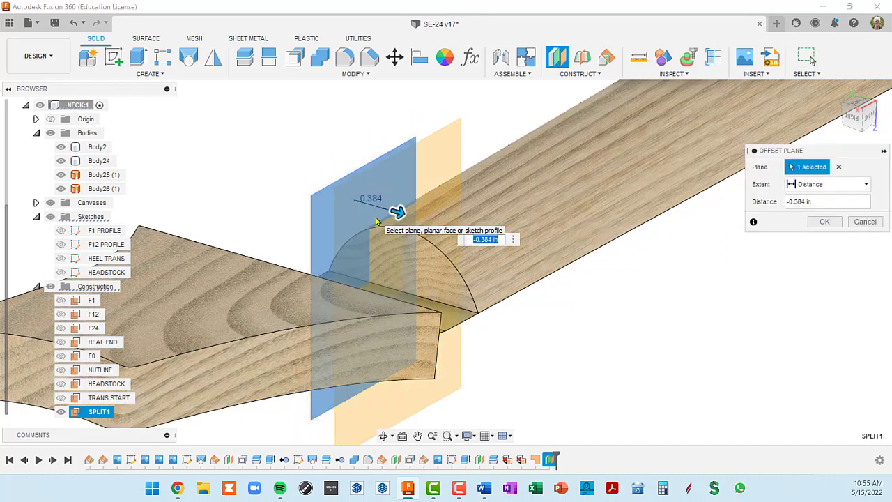
text(-.75)
key(Return)
- Rename the second offset plane SPLIT2 and check both split planes against the half-round neck end
scroll(98, 383, down, 1)
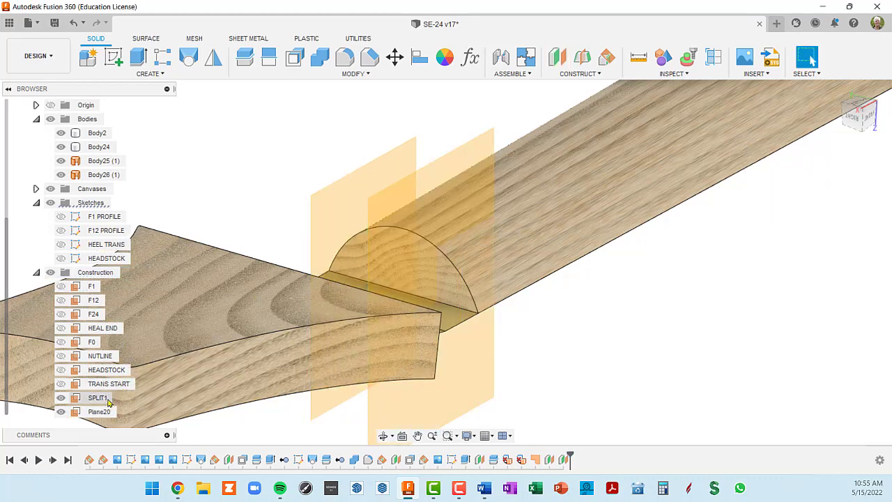
click(96, 414)
double_click(96, 412)
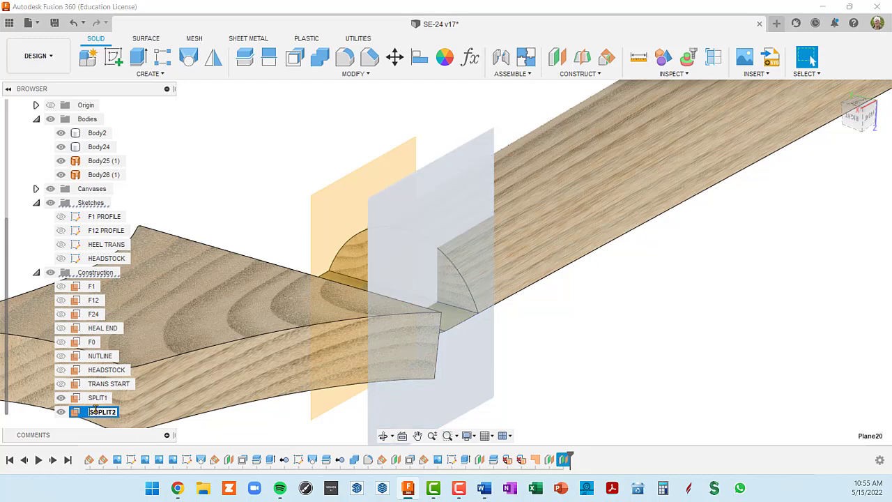
text(SPLIT2)
key(Return)
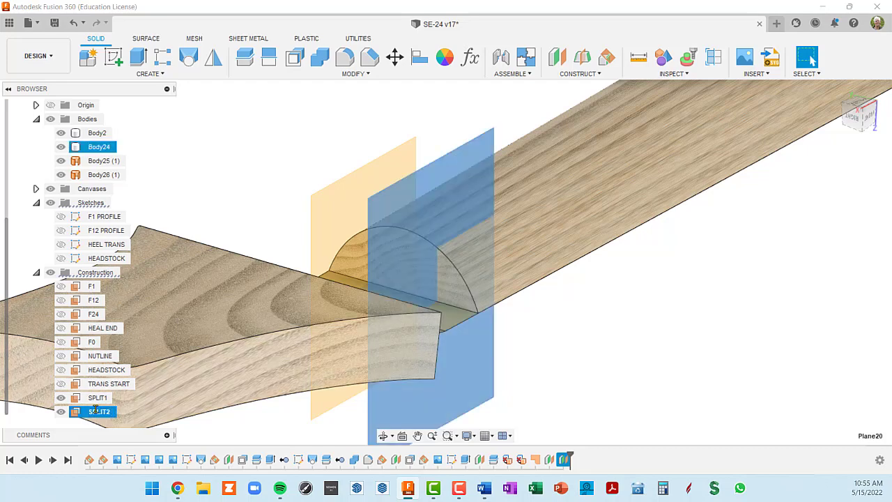
shift+middle_drag(304, 298, 364, 289)
scroll(256, 258, up, 3)
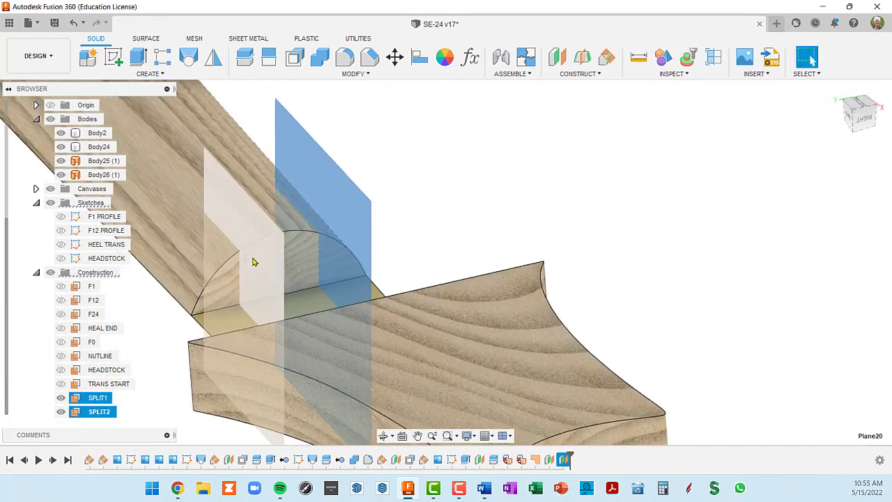
- Split the neck's half-round end face with the XZ origin plane and the SPLIT1 and SPLIT2 planes
shift+middle_drag(285, 252, 265, 147)
click(271, 59)
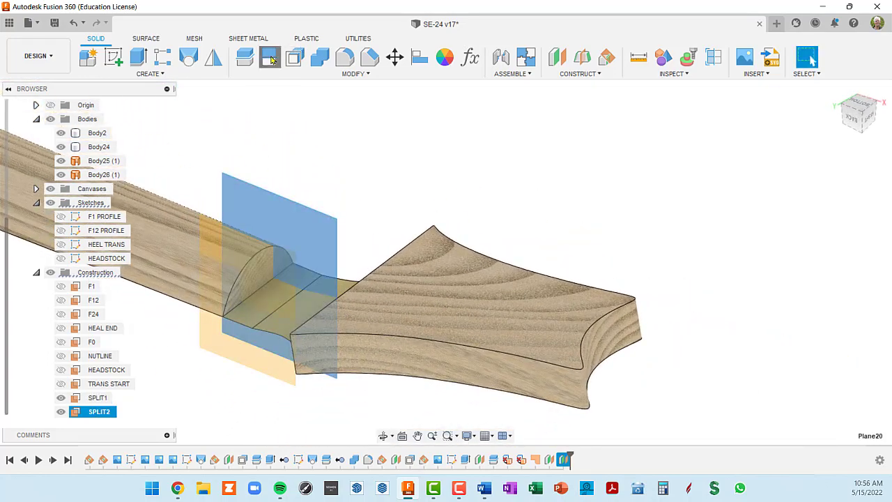
click(265, 269)
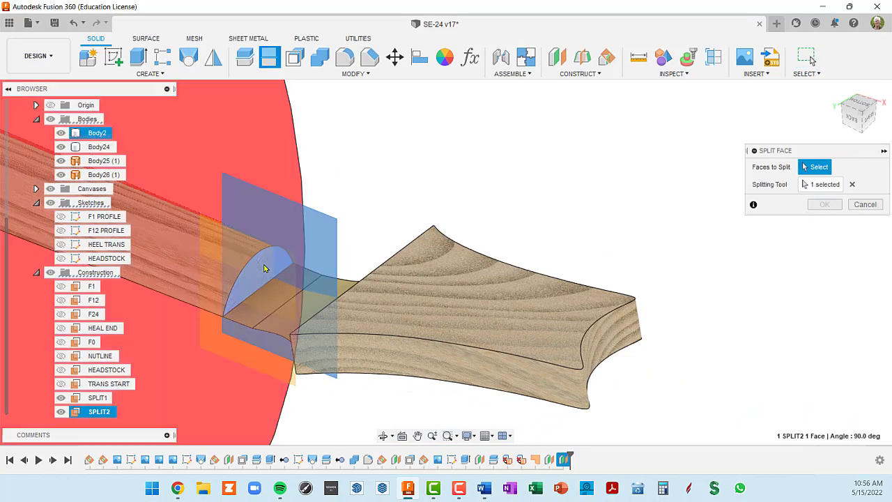
click(853, 185)
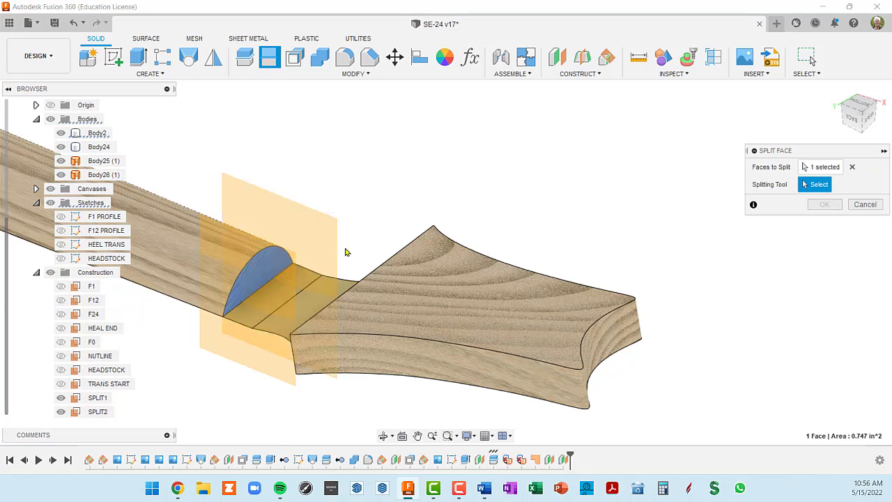
scroll(341, 253, down, 5)
scroll(278, 266, down, 3)
middle_drag(188, 240, 285, 246)
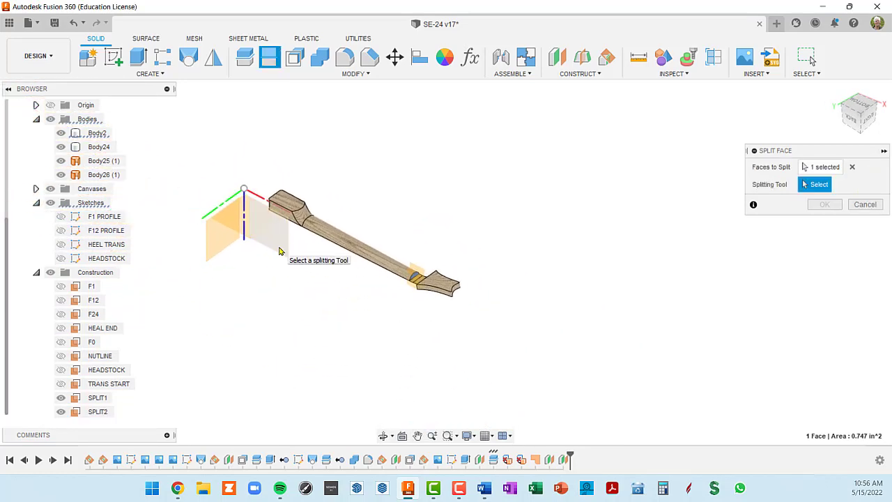
click(279, 251)
scroll(372, 222, up, 5)
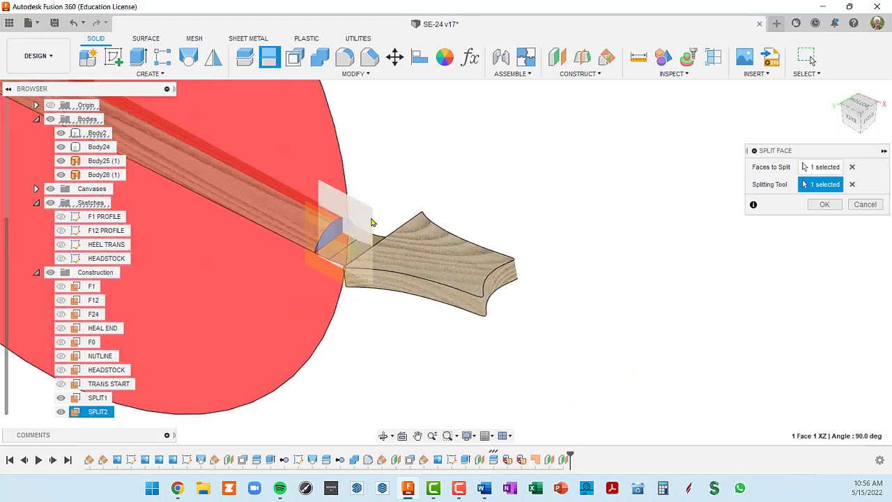
click(369, 222)
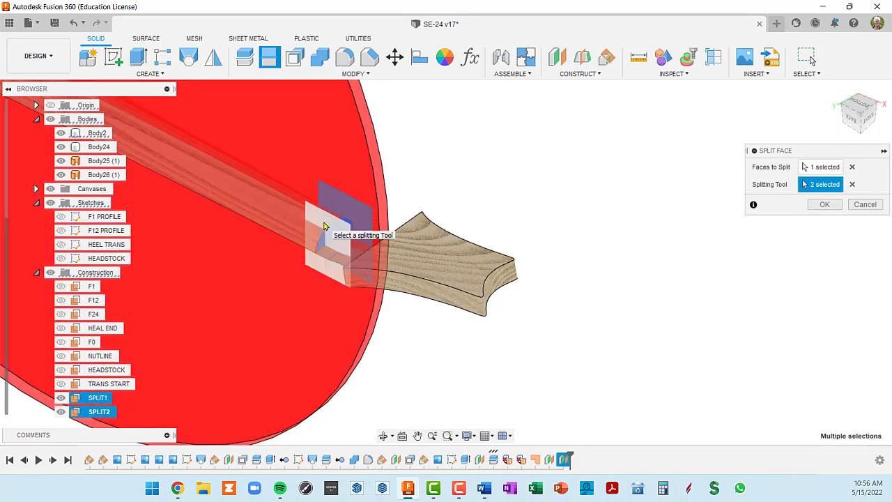
shift+middle_drag(325, 226, 369, 249)
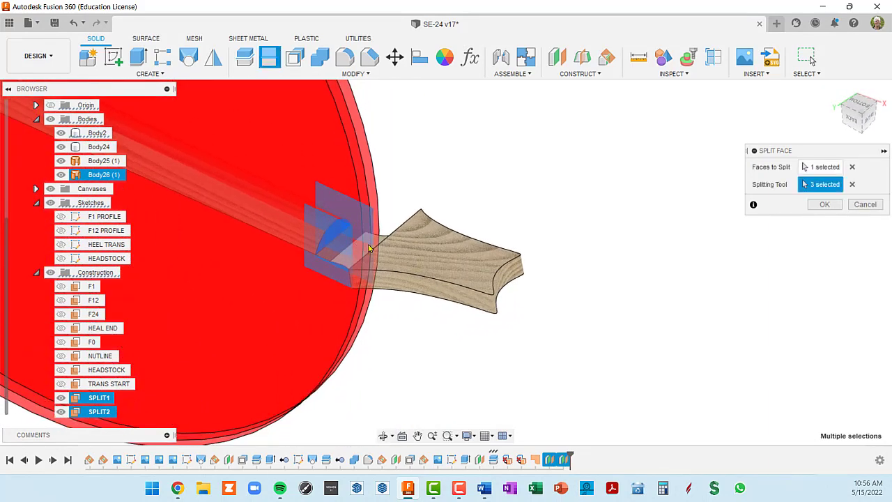
scroll(370, 248, up, 1)
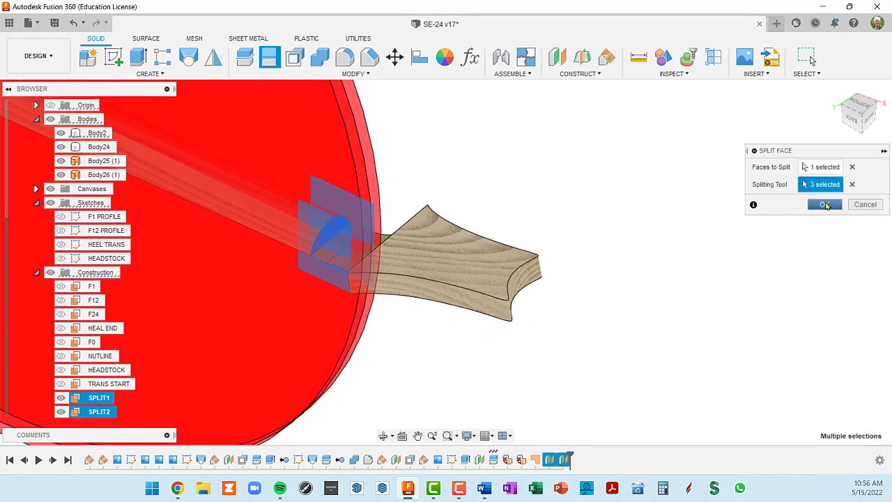
click(825, 204)
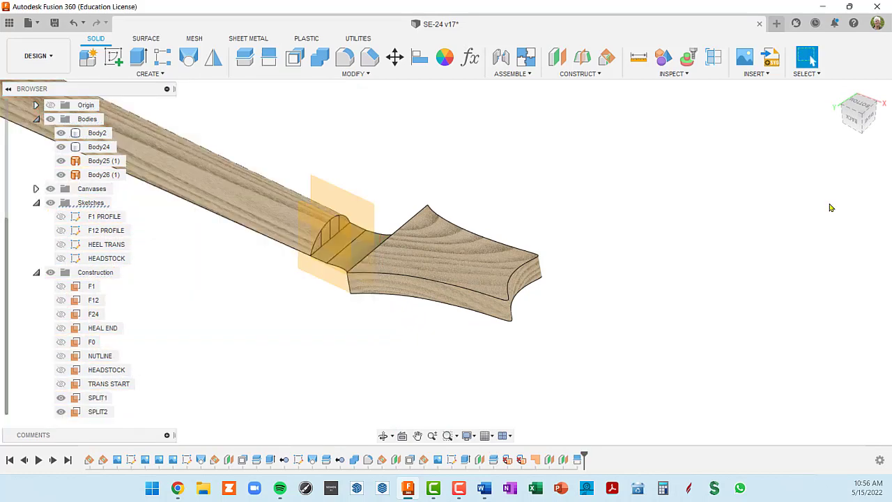
- Hide the NECK component's construction planes to expose the split lines on the neck's end face
scroll(300, 240, up, 6)
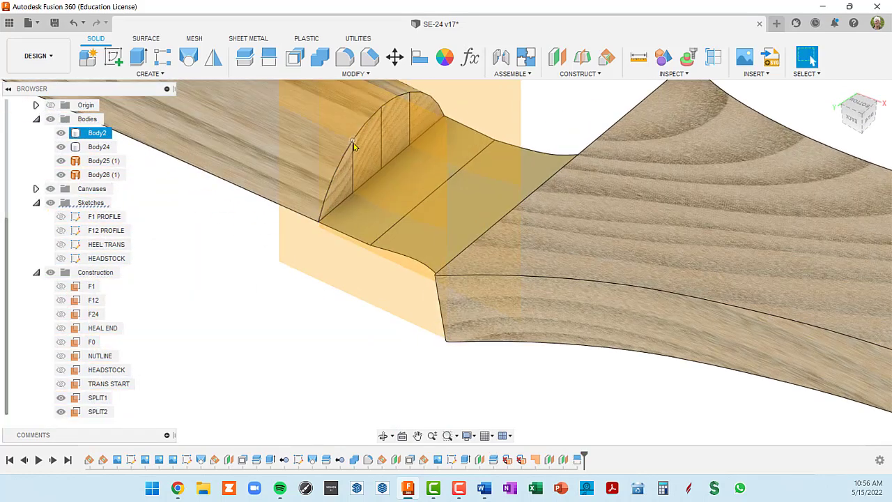
click(352, 143)
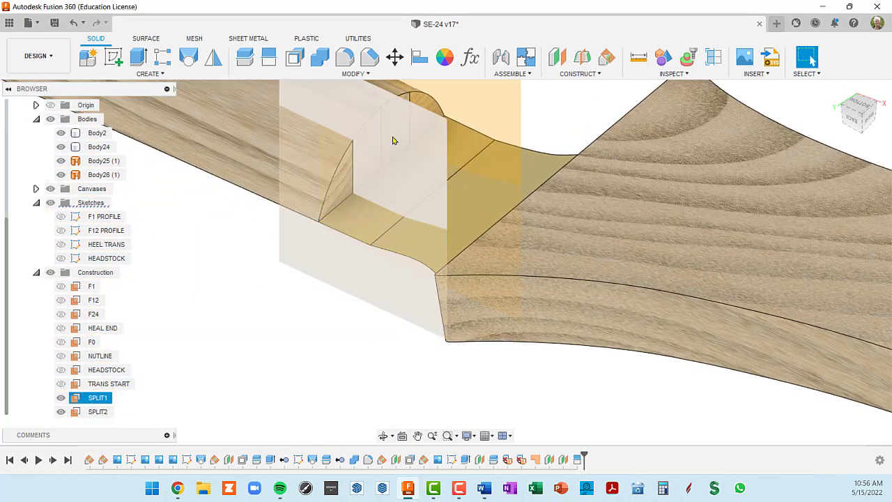
middle_drag(394, 141, 383, 151)
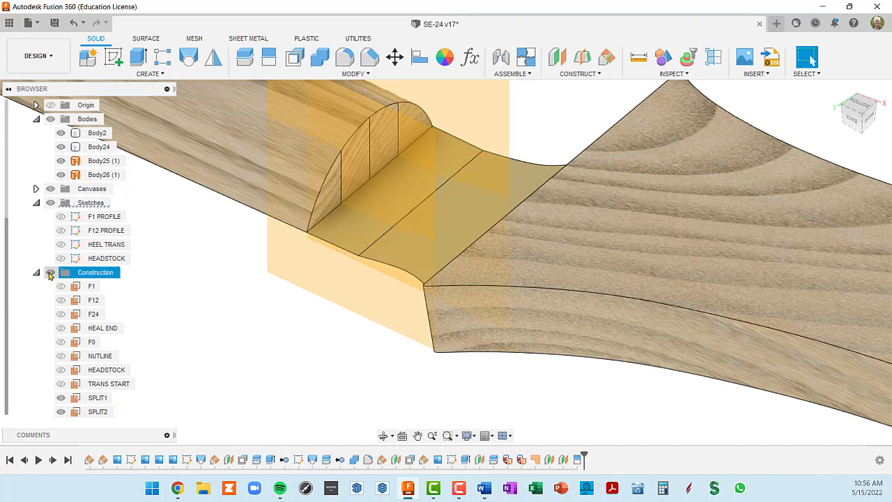
click(50, 275)
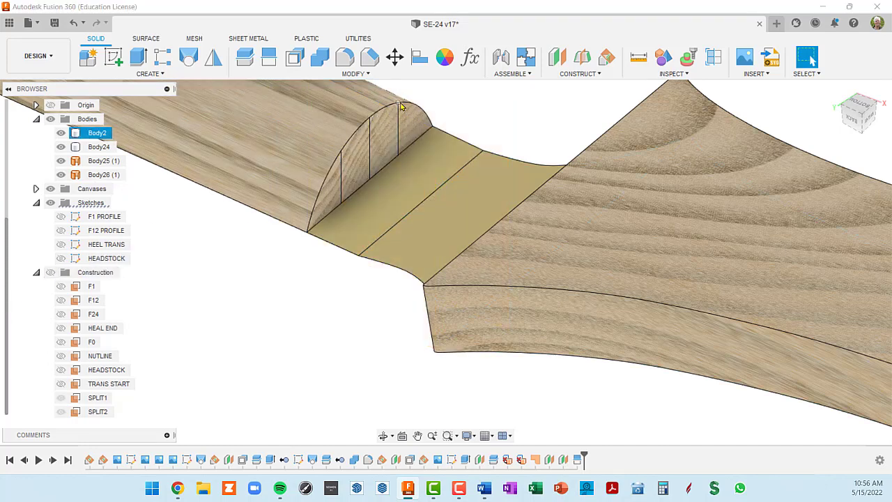
- Measure the distance from the centre split line to each outer split line on the neck's end face
shift+middle_drag(401, 104, 355, 138)
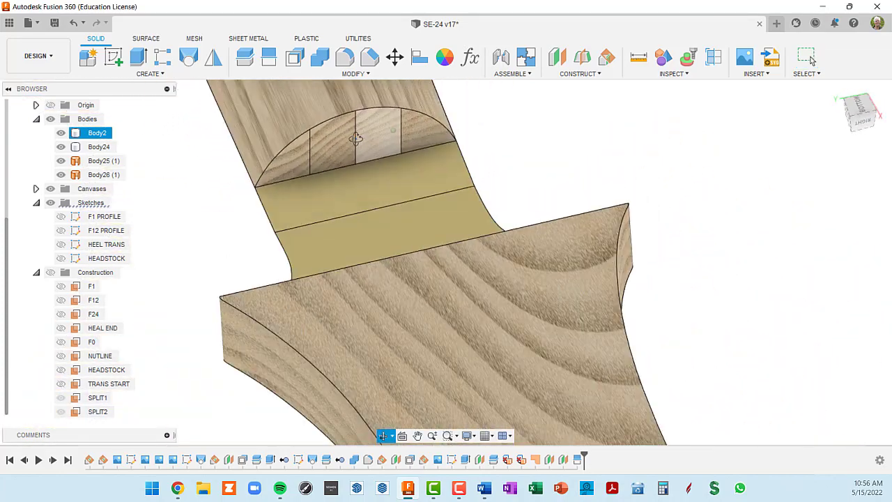
key(Escape)
key(i)
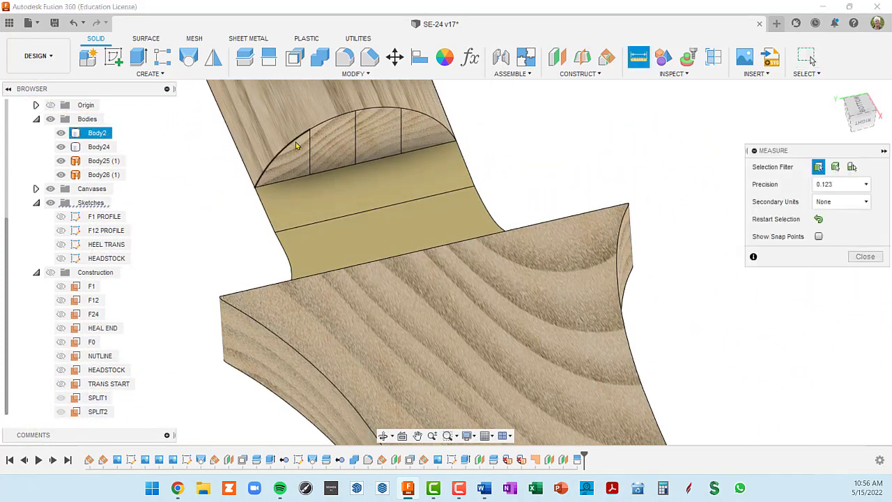
click(356, 144)
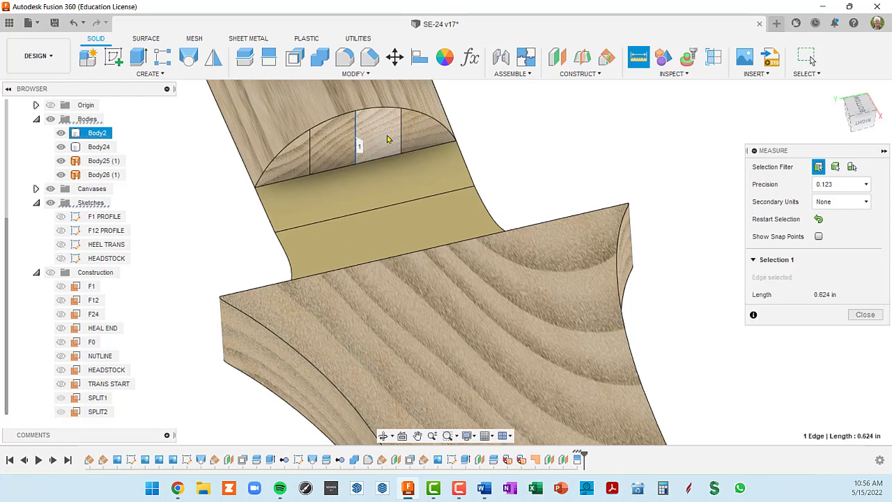
click(401, 138)
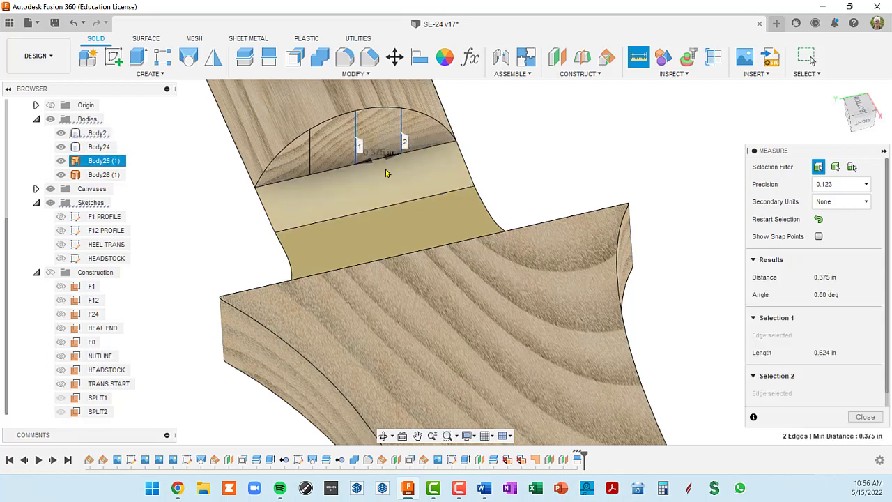
key(Escape)
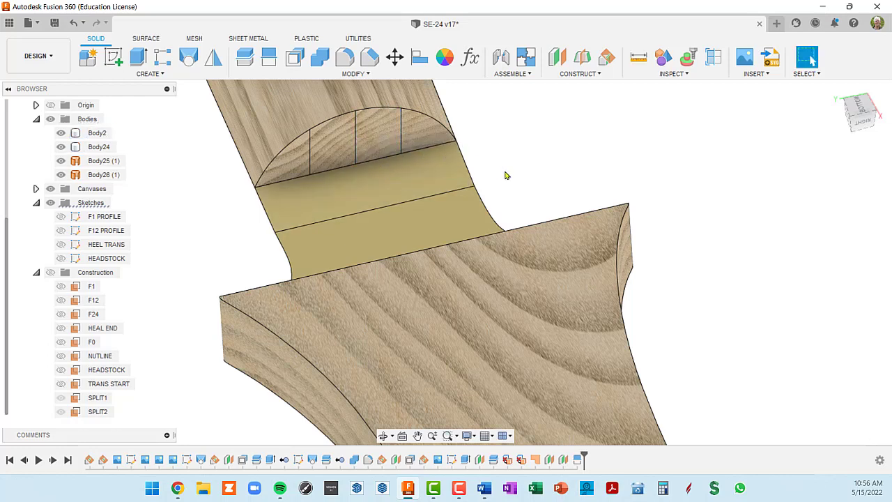
key(i)
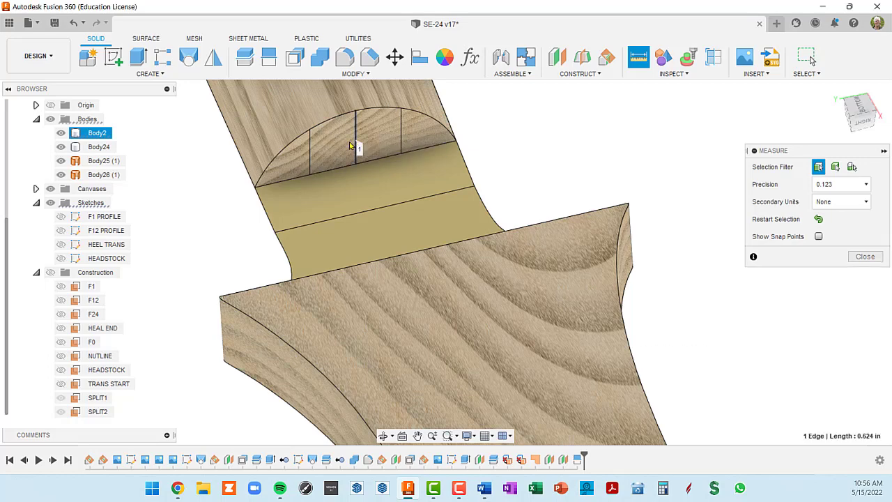
click(357, 145)
click(312, 153)
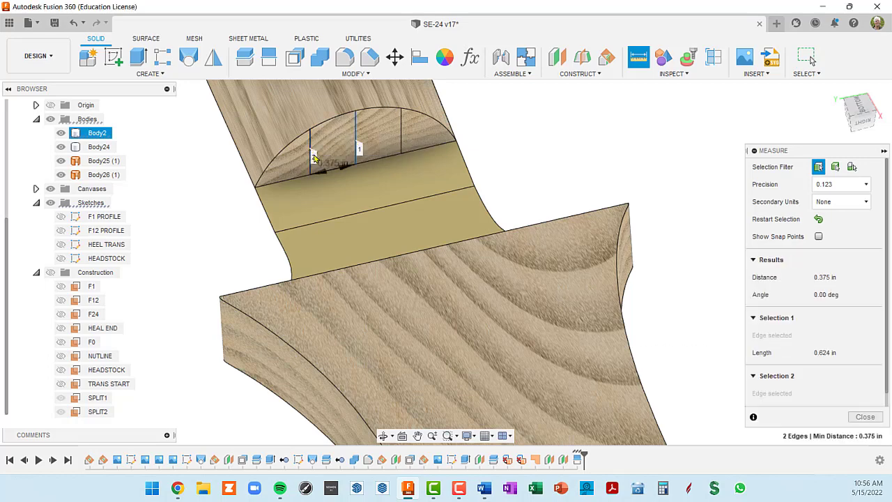
key(Escape)
- Show the NECK component's origin and split the headstock's neck-side end face with the XZ plane
scroll(370, 182, down, 2)
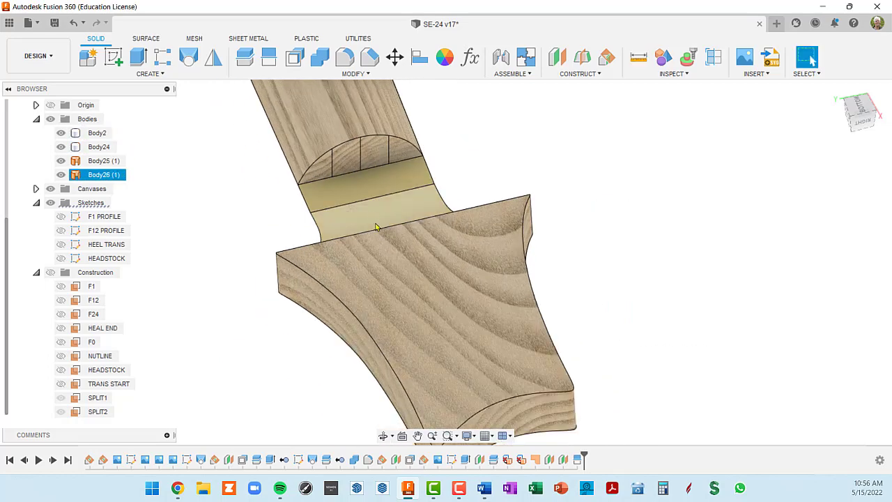
shift+middle_drag(375, 226, 412, 172)
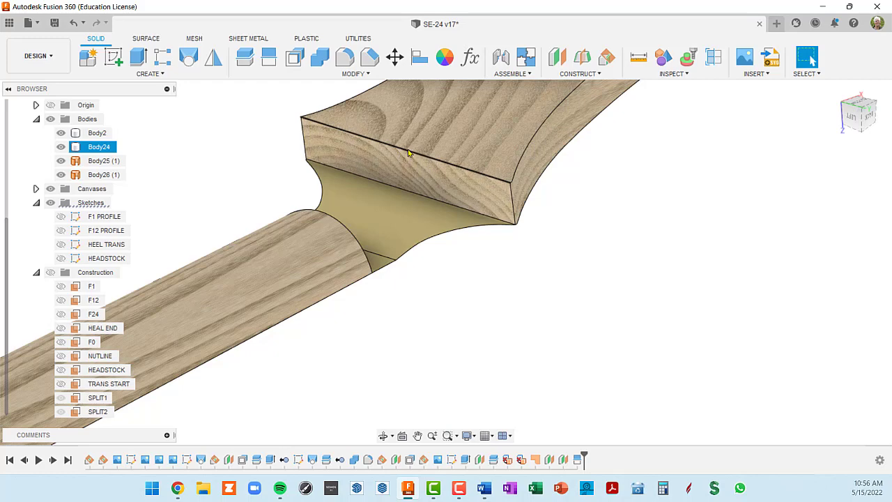
shift+middle_drag(389, 191, 548, 259)
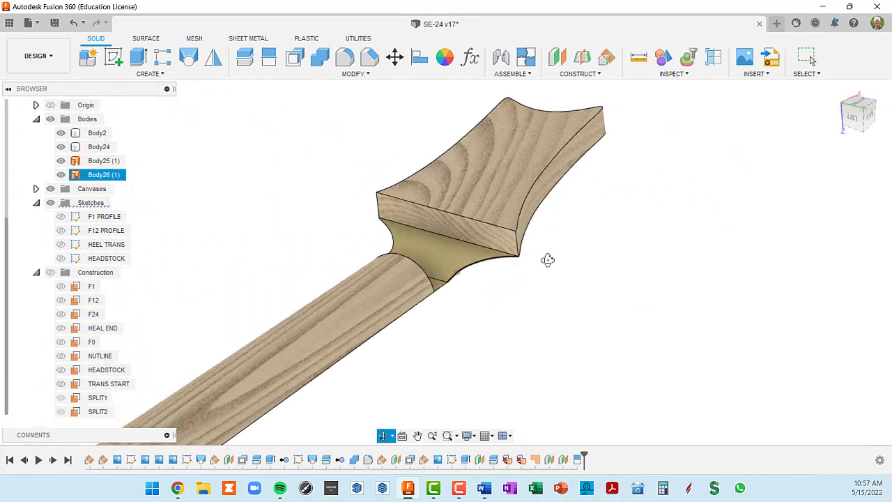
click(472, 240)
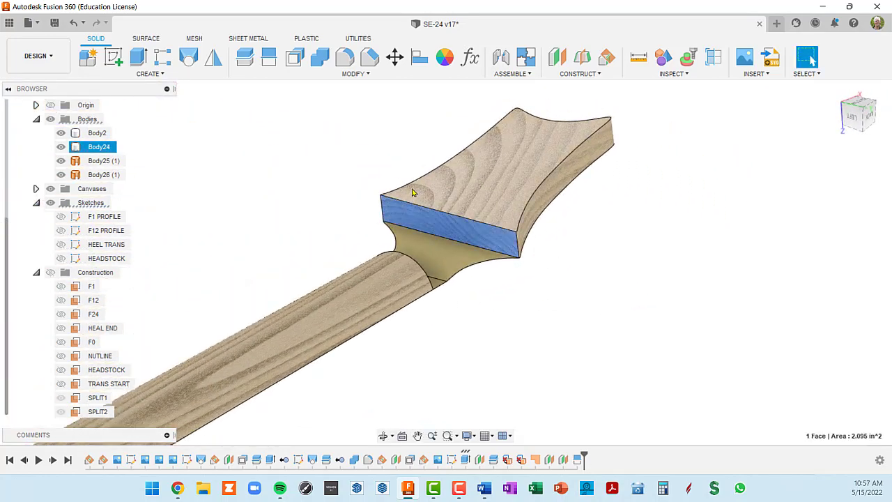
click(270, 58)
scroll(388, 329, down, 5)
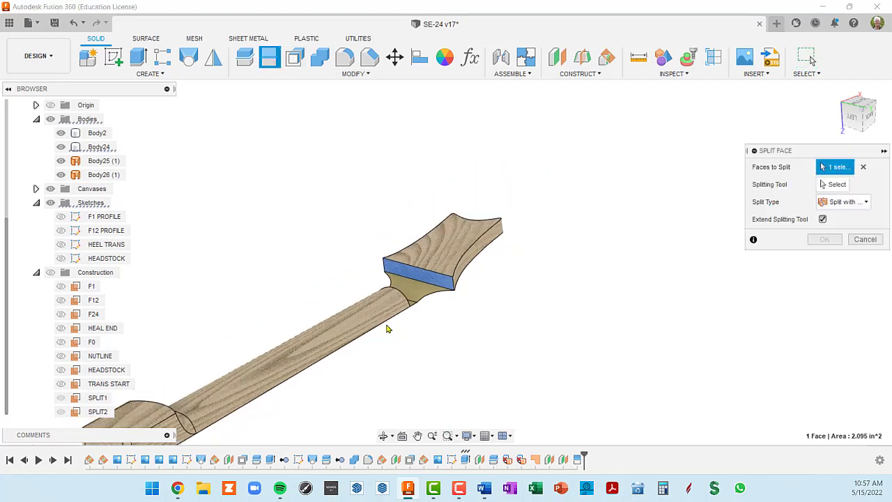
shift+middle_drag(279, 299, 306, 262)
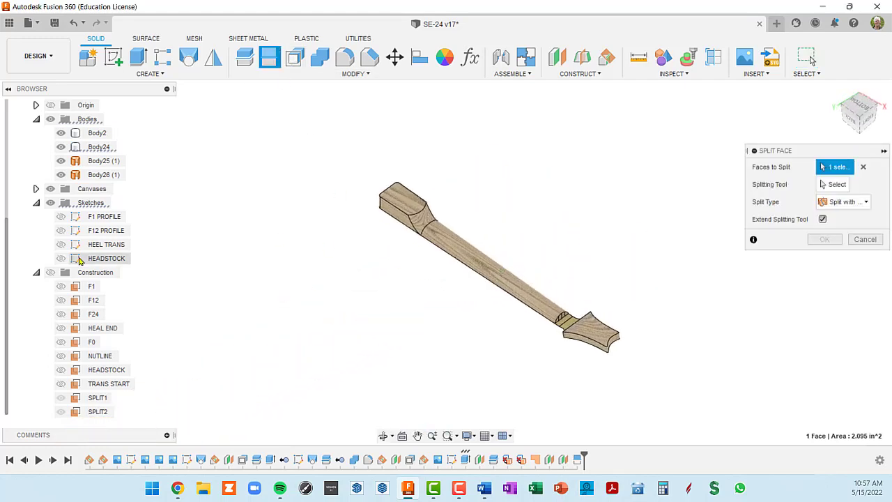
scroll(70, 230, up, 2)
click(52, 162)
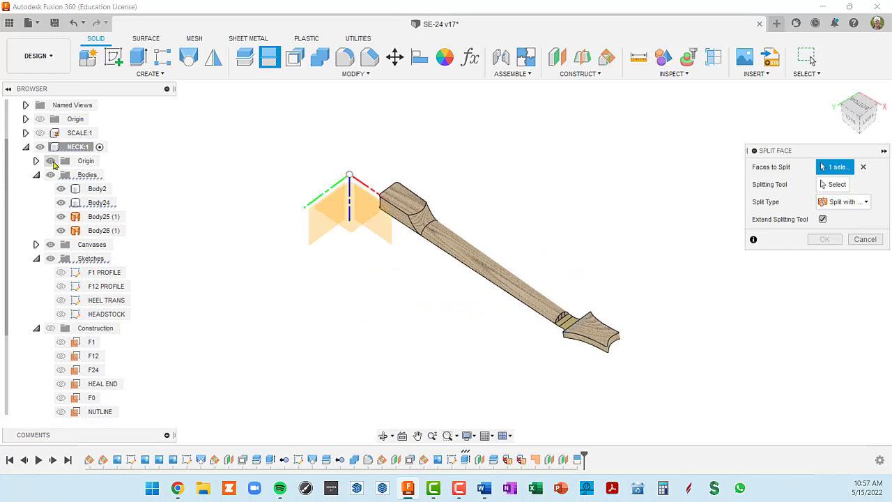
shift+middle_drag(385, 252, 402, 215)
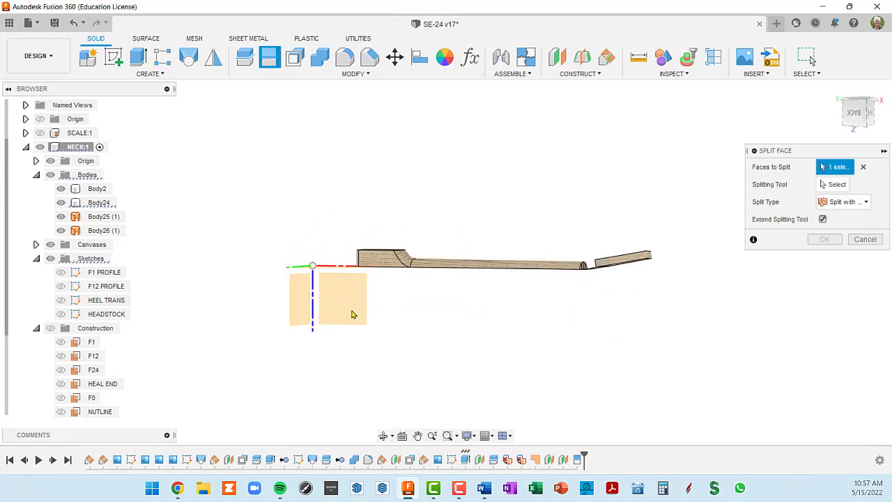
shift+middle_drag(354, 310, 373, 334)
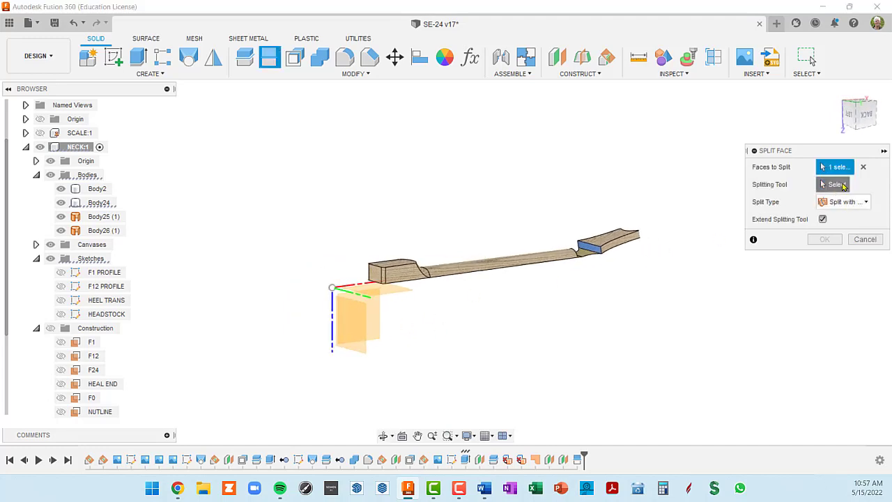
click(833, 184)
shift+middle_drag(394, 360, 351, 361)
click(341, 309)
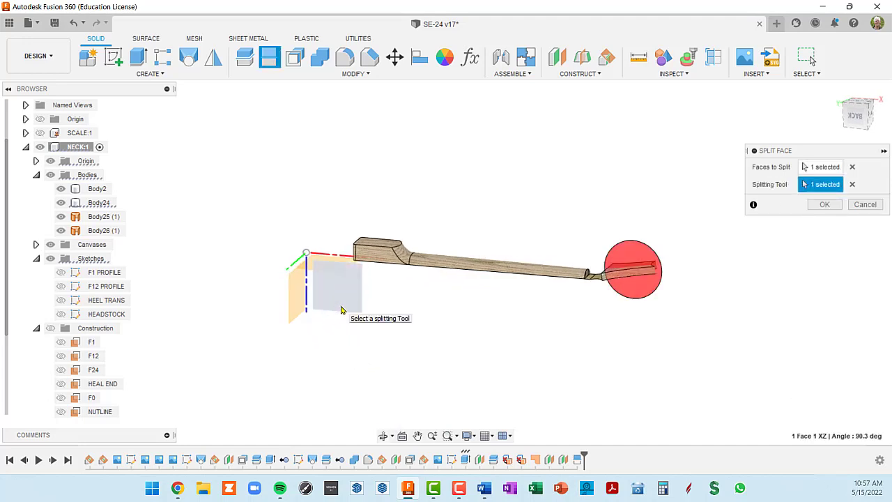
shift+middle_drag(342, 309, 506, 350)
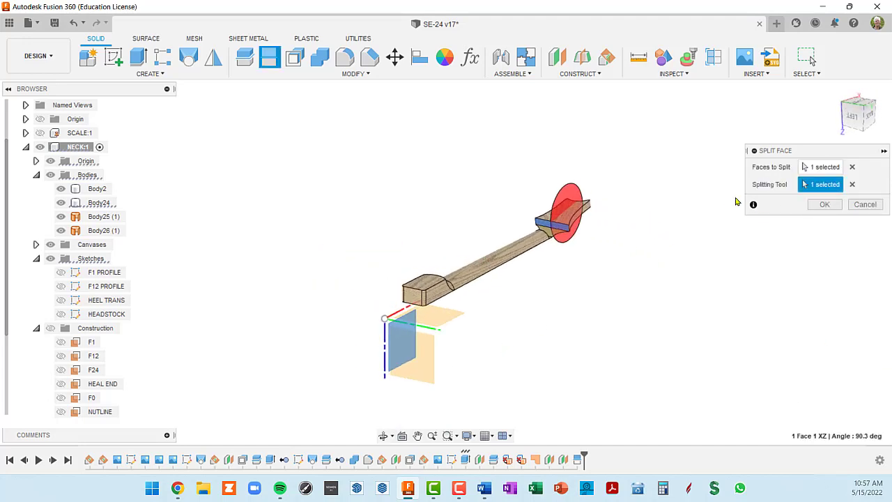
click(825, 205)
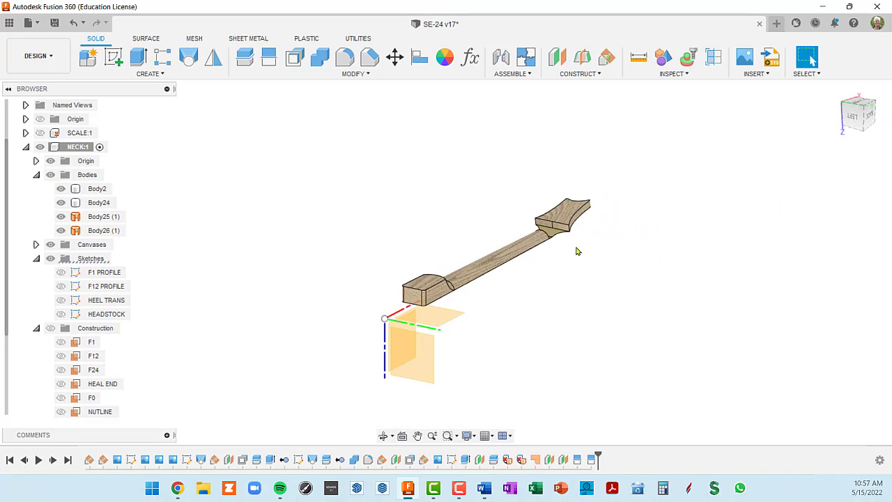
- Compare the split headstock end face with the split lines on the neck's half-round end
scroll(577, 251, up, 8)
shift+middle_drag(546, 225, 499, 180)
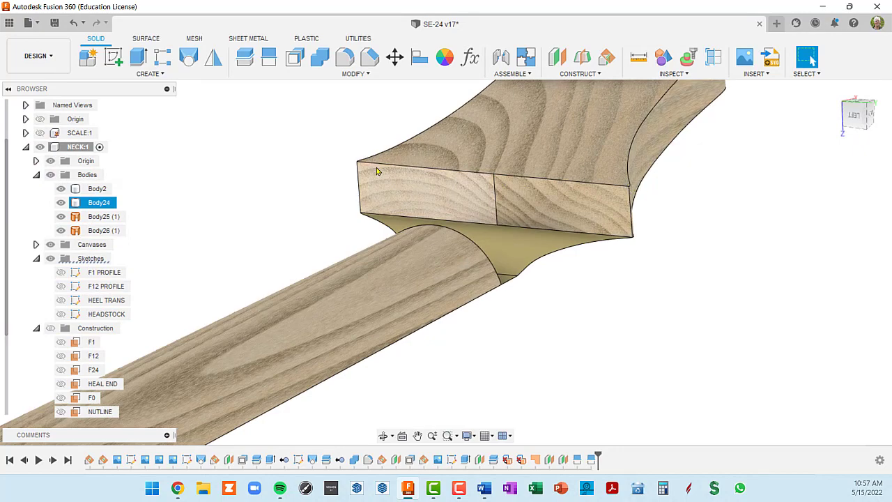
shift+middle_drag(361, 170, 470, 299)
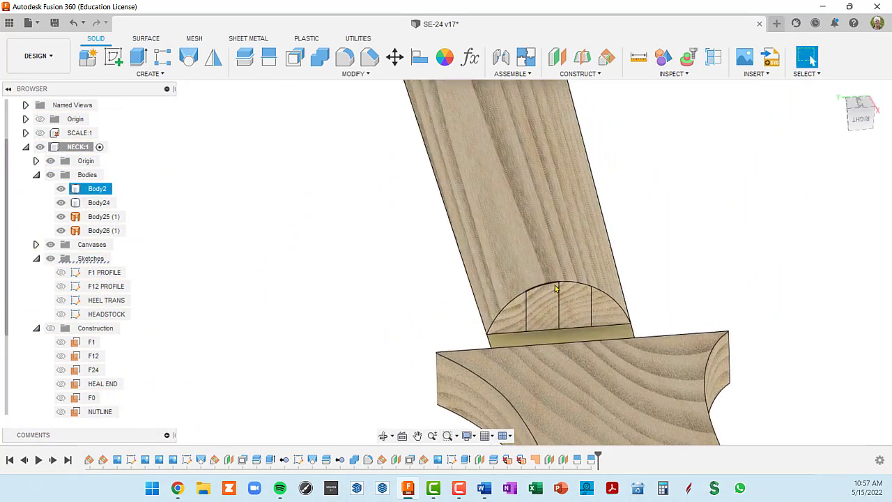
shift+middle_drag(520, 323, 671, 314)
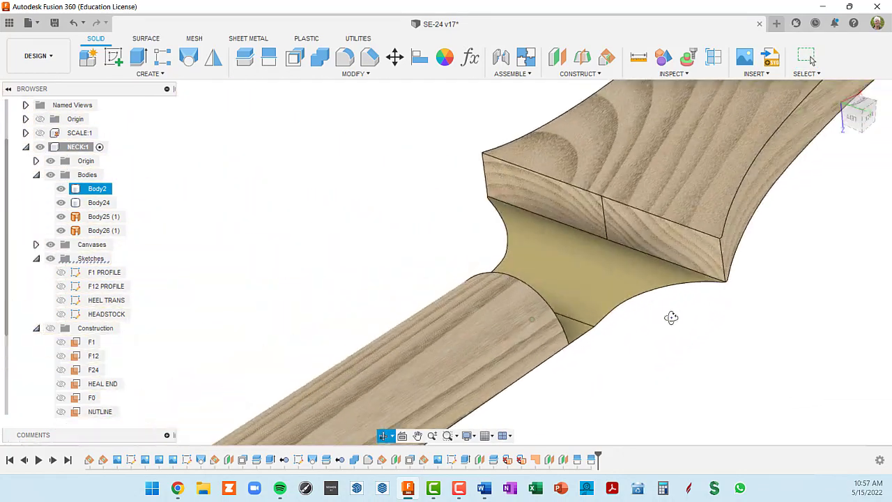
- Start a new sketch on the neck's split end face with 3D Sketch enabled
click(672, 288)
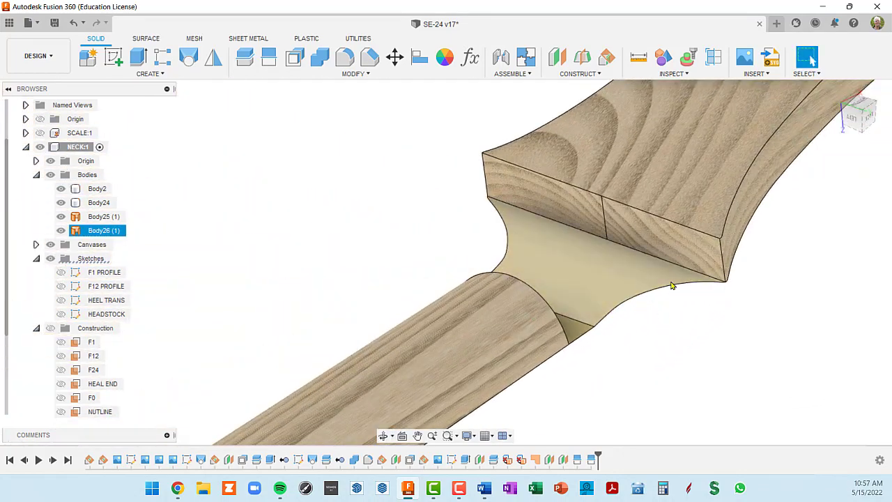
click(638, 245)
shift+middle_drag(633, 243, 562, 244)
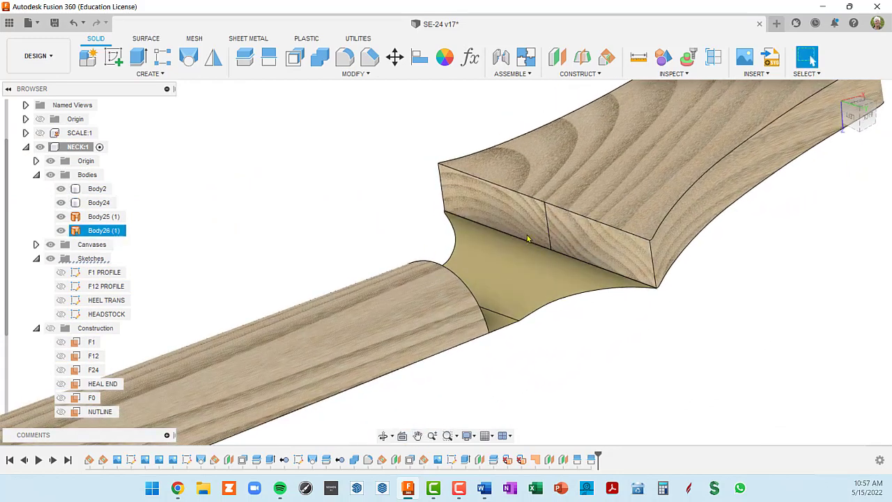
shift+middle_drag(432, 209, 419, 253)
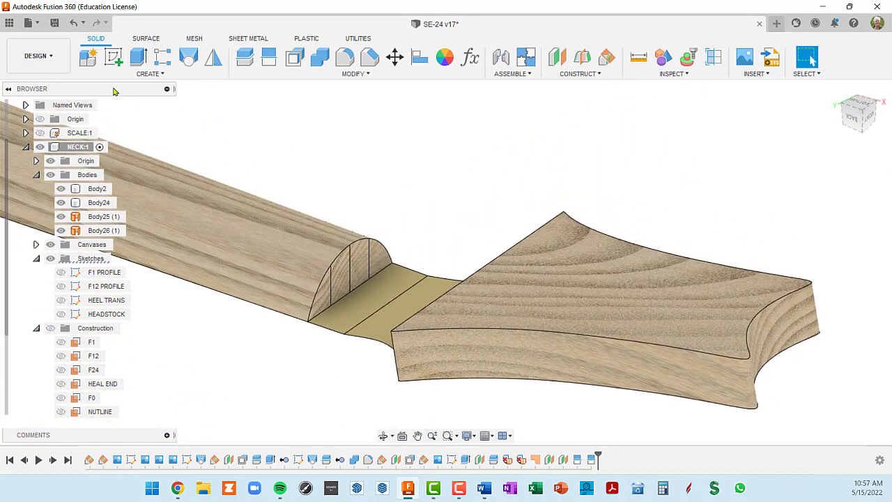
click(115, 60)
click(350, 281)
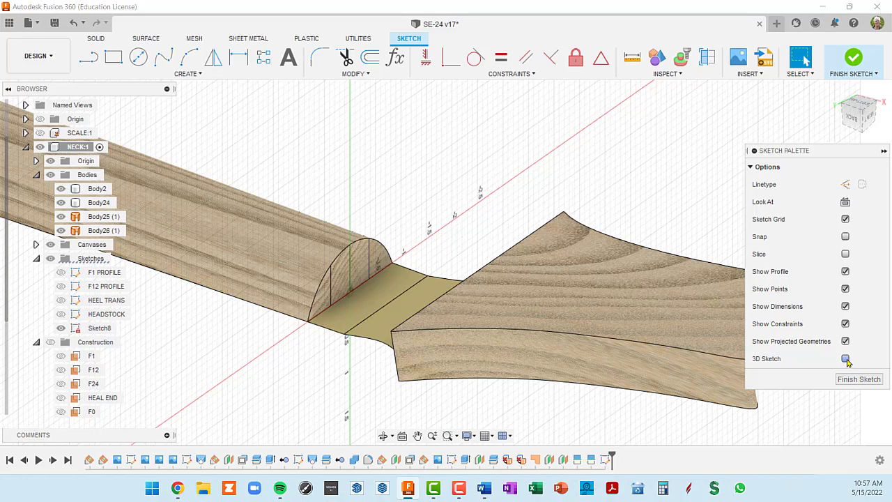
shift+middle_drag(305, 249, 342, 235)
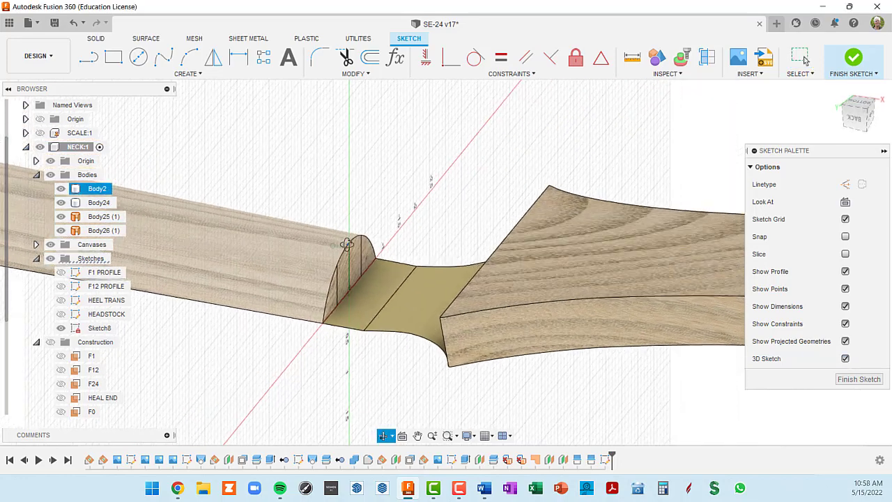
- Draw a two-point spline from the upper end of one outer split line on the neck to the headstock's outer corner on that side
click(163, 59)
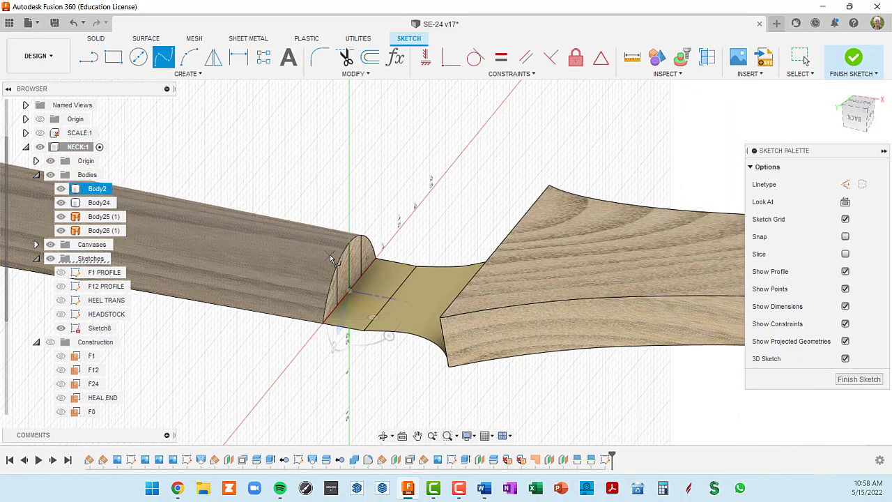
shift+middle_drag(260, 175, 151, 215)
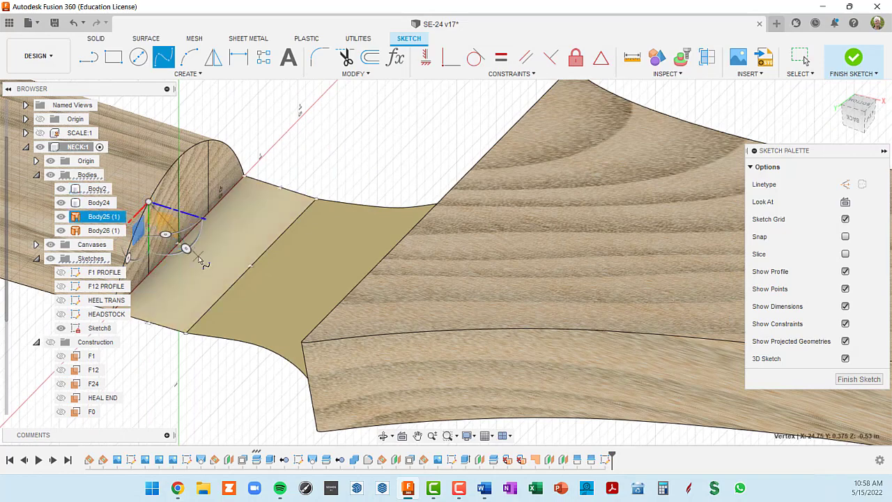
shift+middle_drag(195, 255, 280, 253)
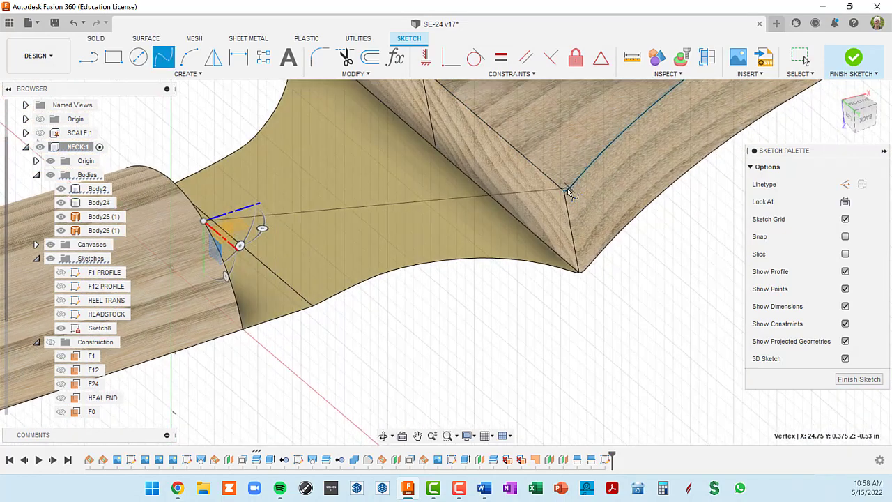
click(563, 191)
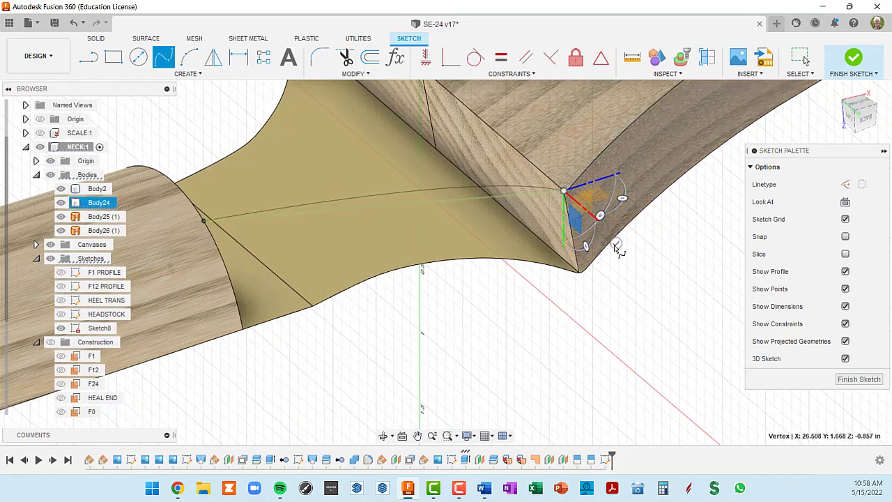
scroll(618, 250, down, 4)
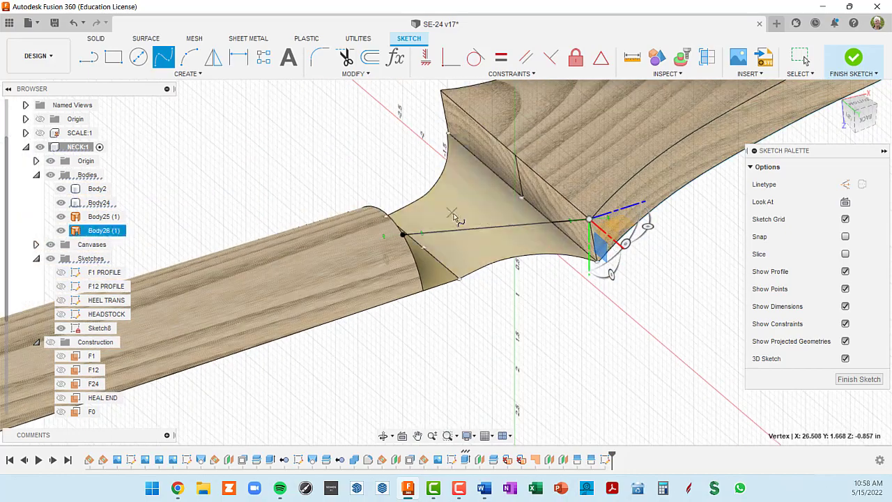
- Draw a matching two-point spline from the other outer split line's upper end to the opposite outer corner of the headstock
shift+middle_drag(454, 226, 537, 197)
click(541, 193)
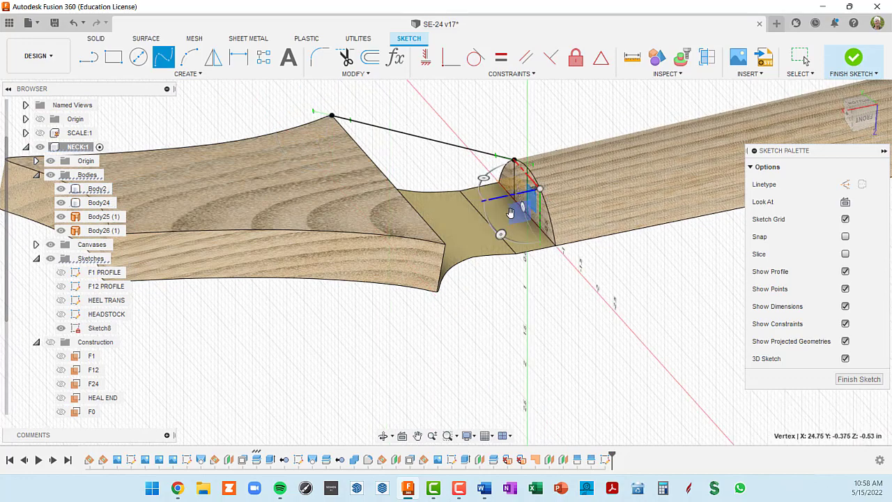
click(445, 244)
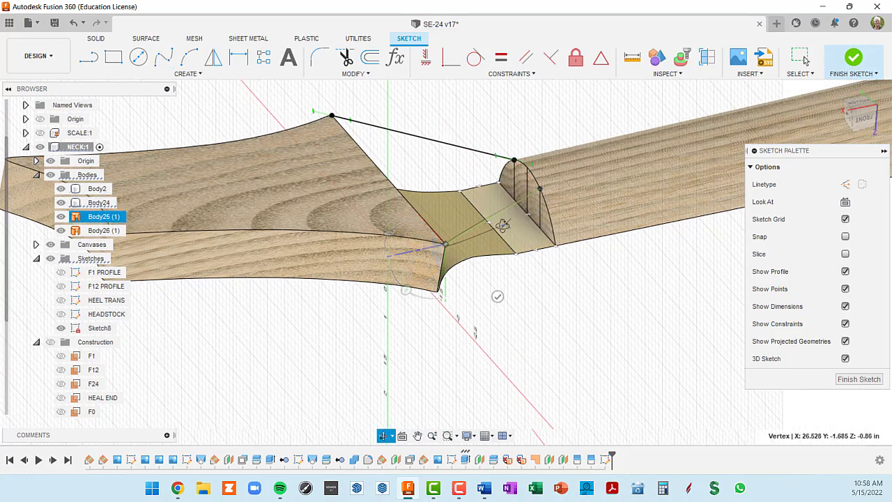
shift+middle_drag(444, 244, 396, 226)
scroll(442, 206, up, 2)
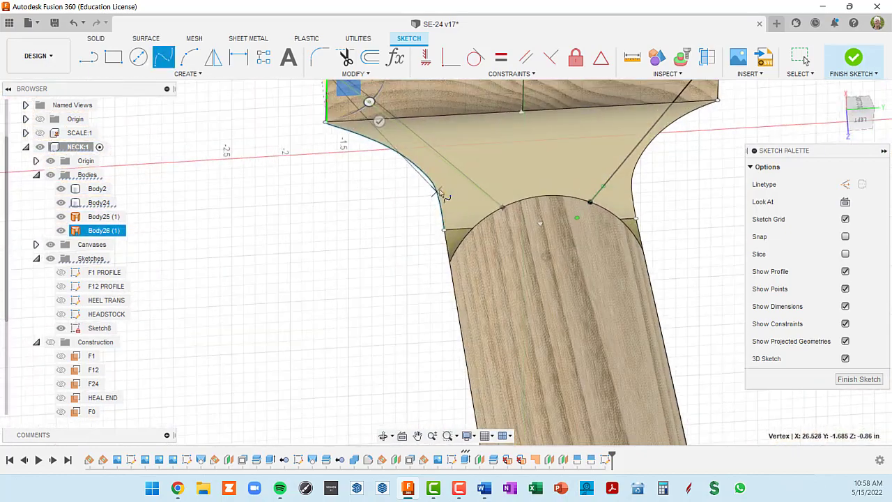
click(378, 121)
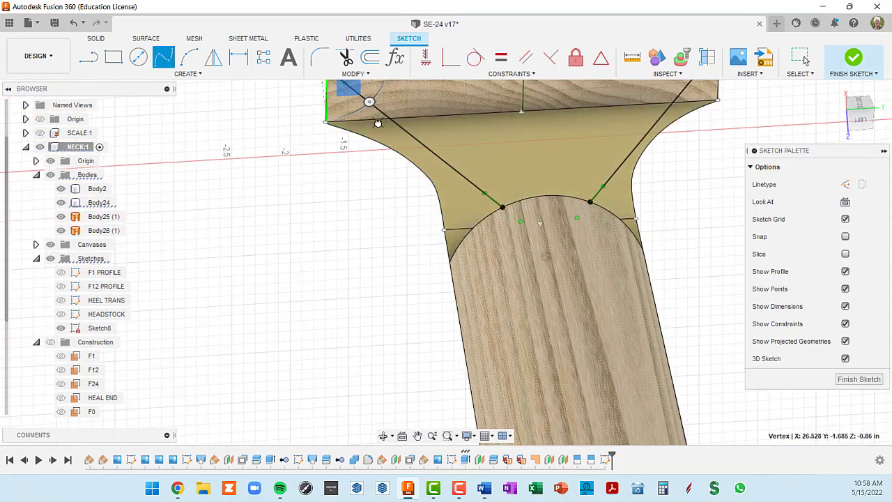
- Draw a 0.5 in line at 90 degrees to the neck's end face, running along the neck from the first spline's neck endpoint
shift+middle_drag(520, 257, 460, 180)
scroll(481, 207, up, 5)
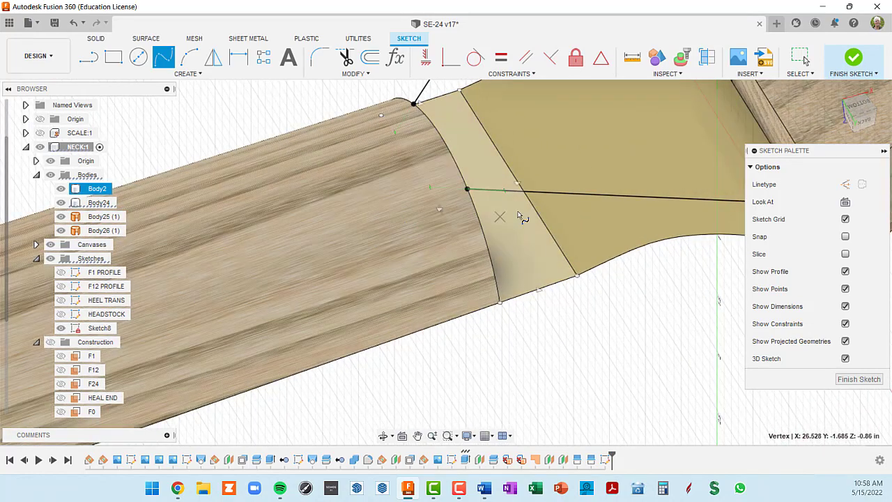
shift+middle_drag(508, 223, 496, 216)
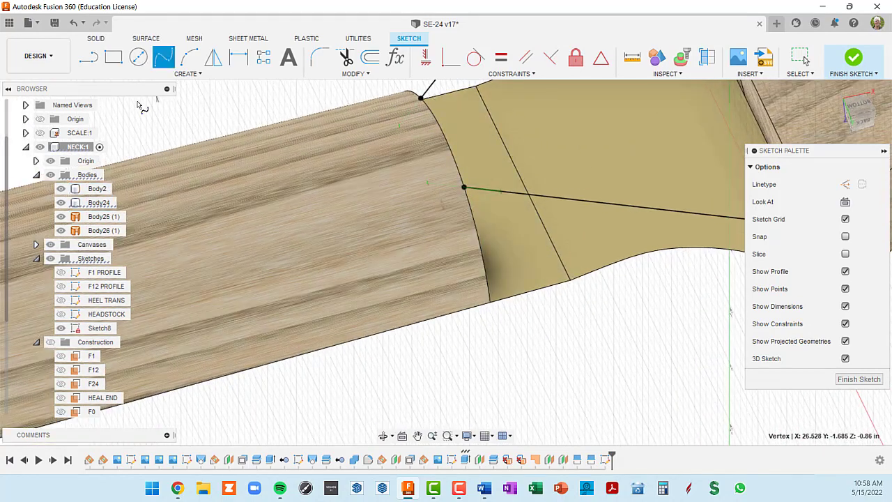
click(88, 57)
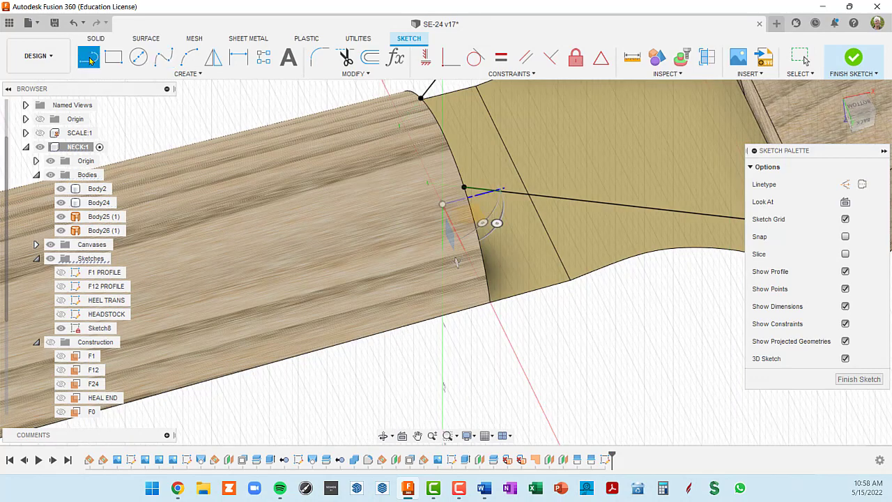
shift+middle_drag(499, 223, 423, 166)
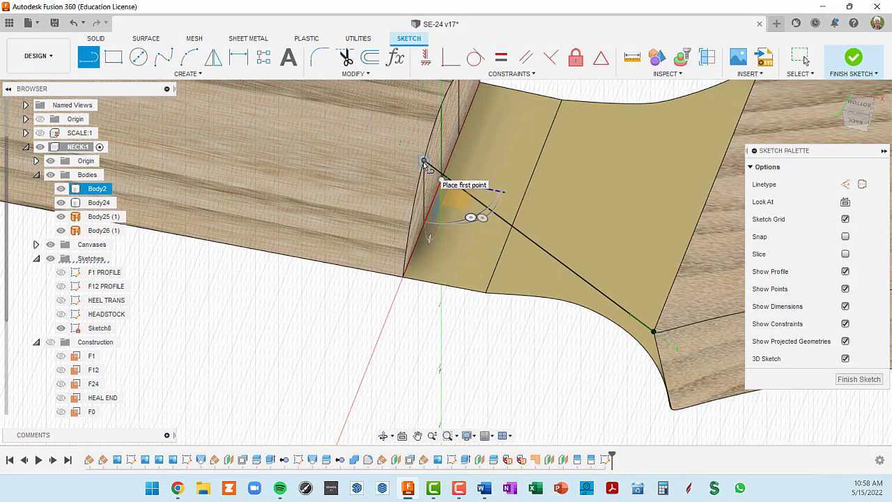
click(424, 162)
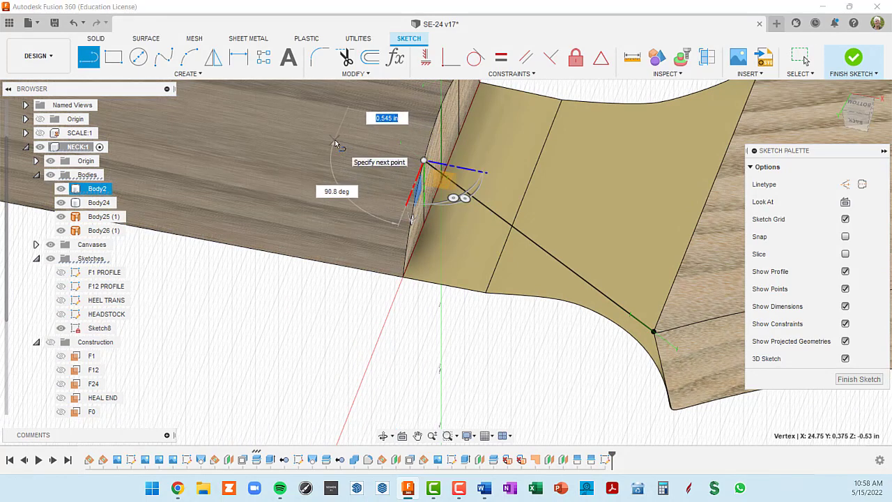
key(Tab)
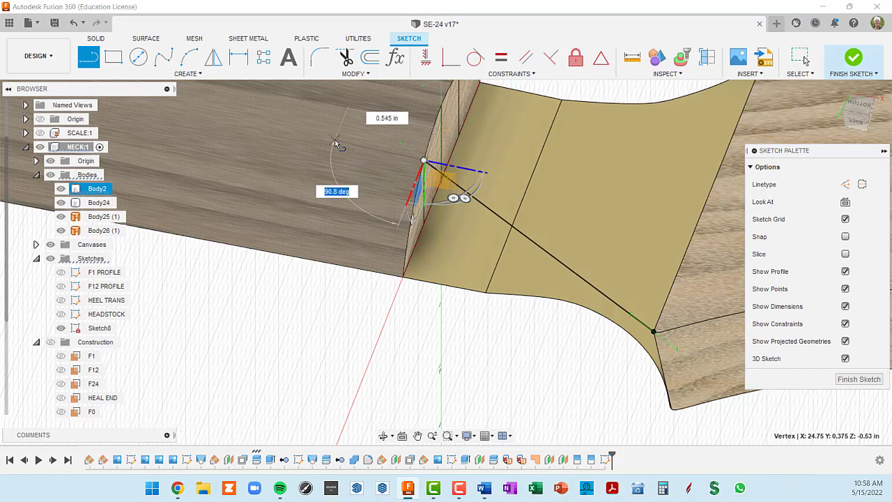
key(Tab)
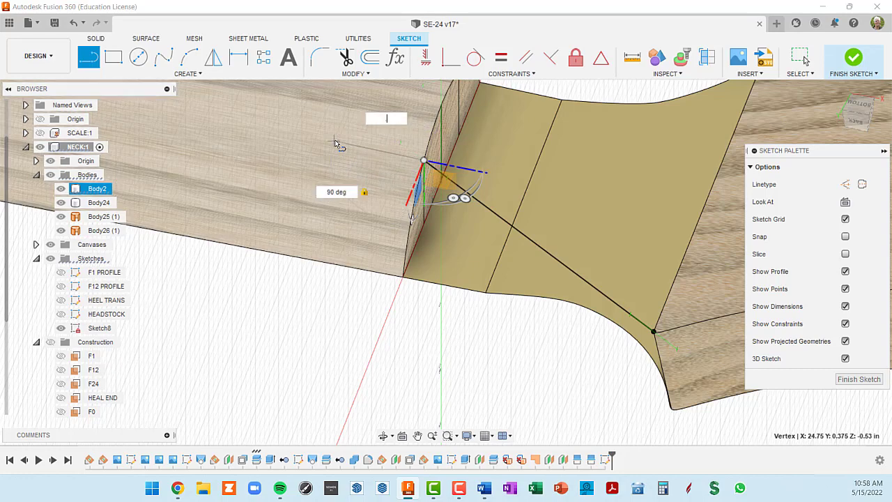
text(.5)
key(Tab)
key(Return)
key(Escape)
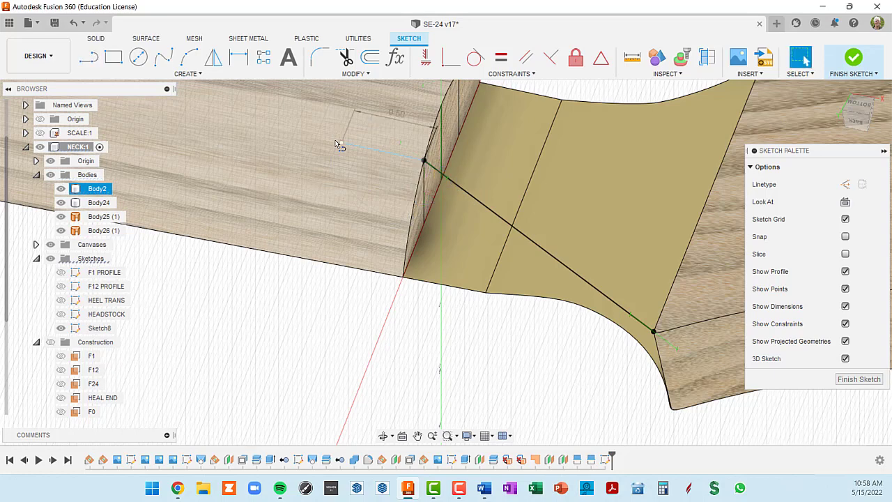
- Convert the 0.5 in line to construction and constrain the first spline tangent to it
click(374, 152)
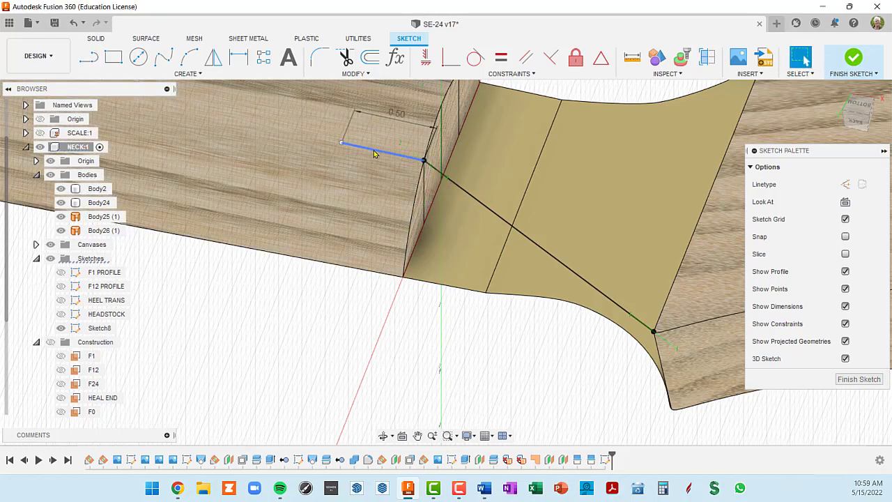
shift+middle_drag(374, 152, 576, 235)
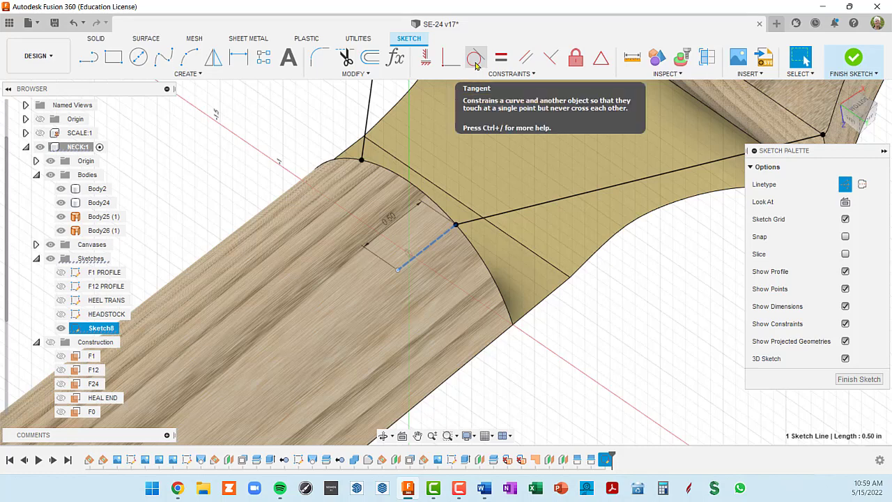
click(475, 59)
click(521, 208)
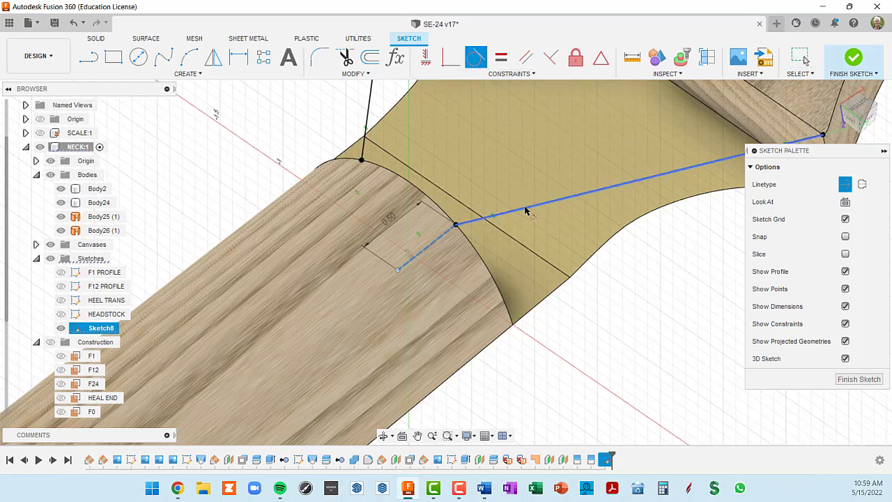
click(460, 233)
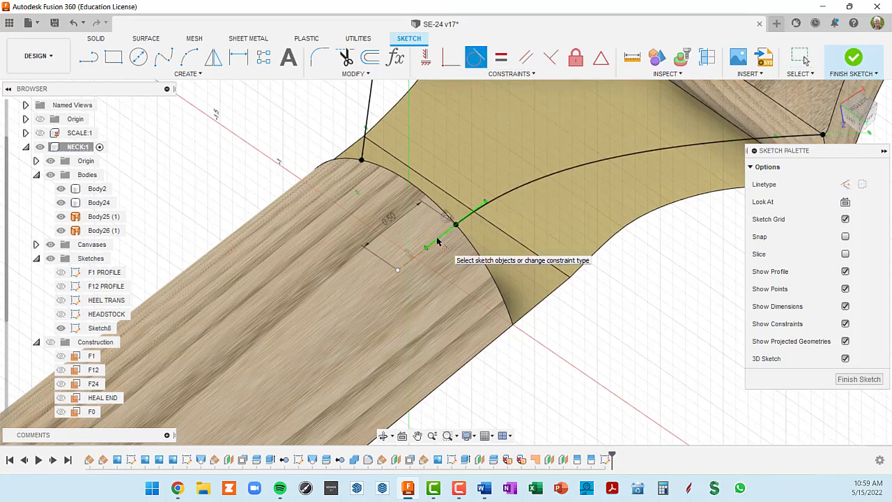
click(438, 241)
scroll(442, 241, down, 4)
shift+middle_drag(530, 214, 425, 223)
scroll(418, 225, down, 2)
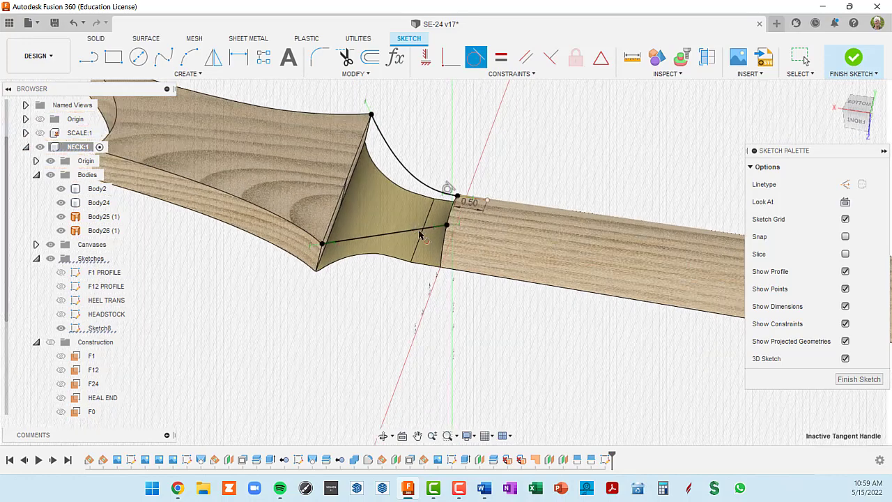
key(Escape)
- Draw a second 0.5 in line at 90 degrees to the neck's end face from the other spline's neck endpoint
click(90, 58)
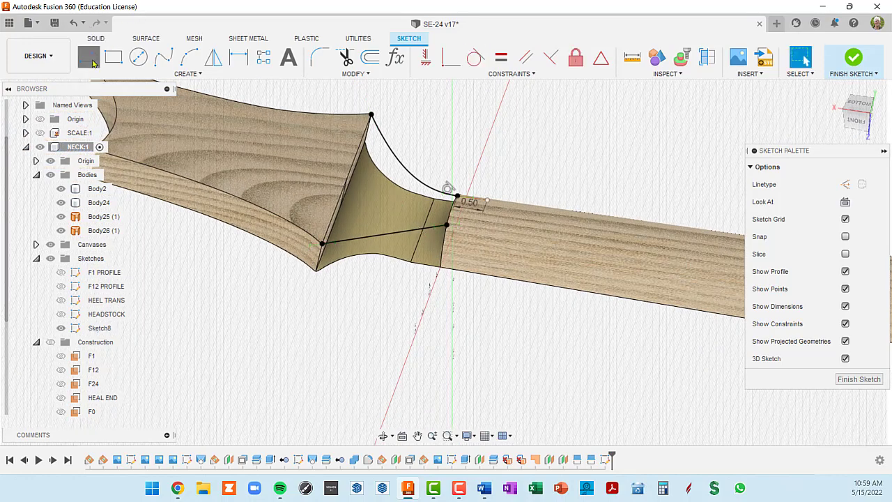
shift+middle_drag(440, 237, 487, 237)
scroll(460, 209, up, 5)
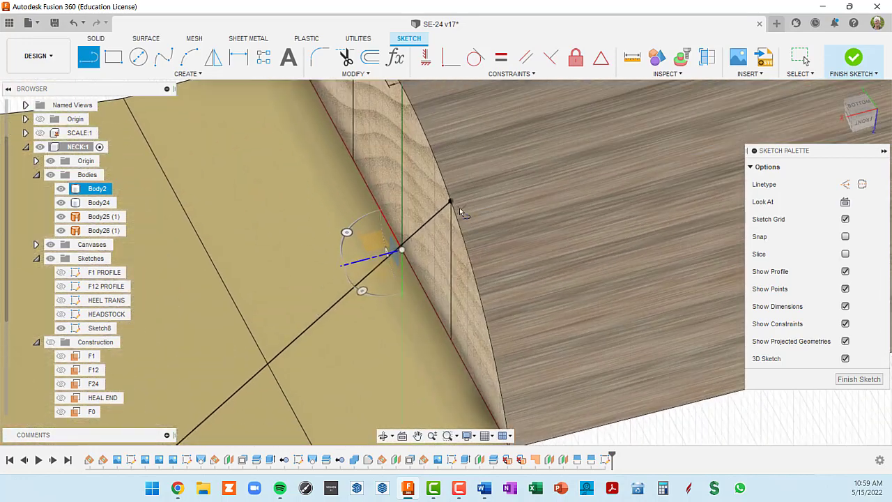
click(451, 203)
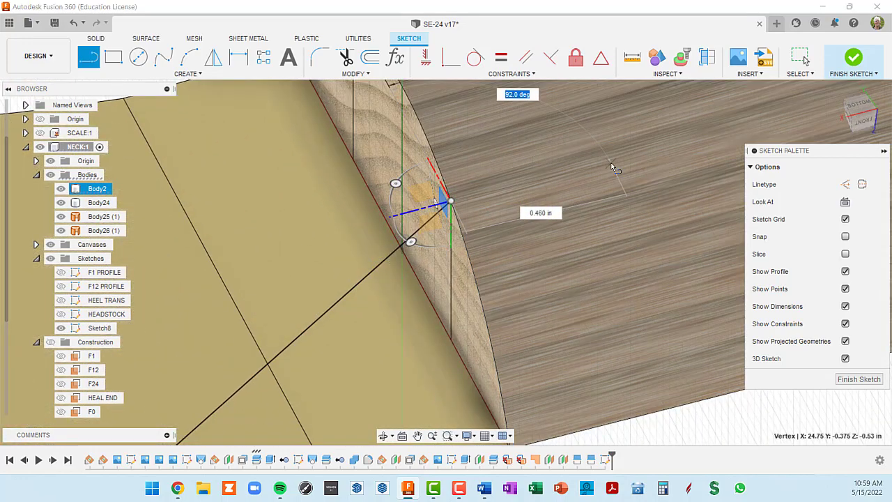
key(Tab)
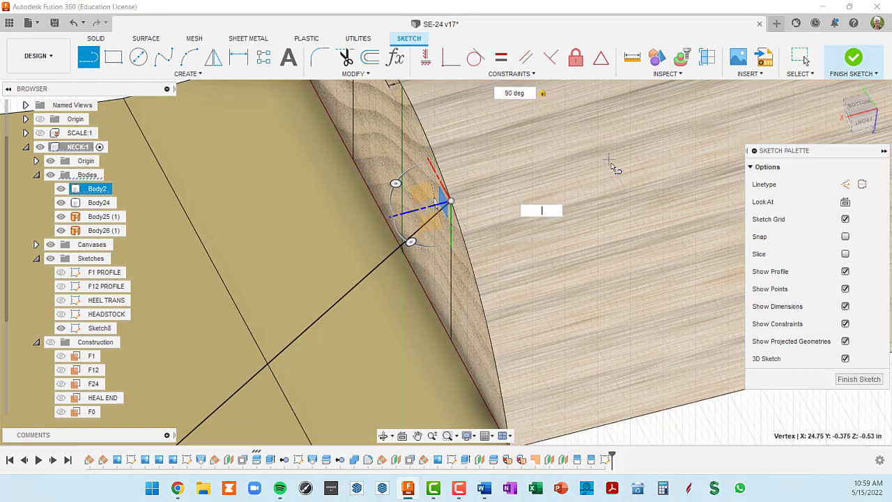
text(.5)
key(Return)
key(Escape)
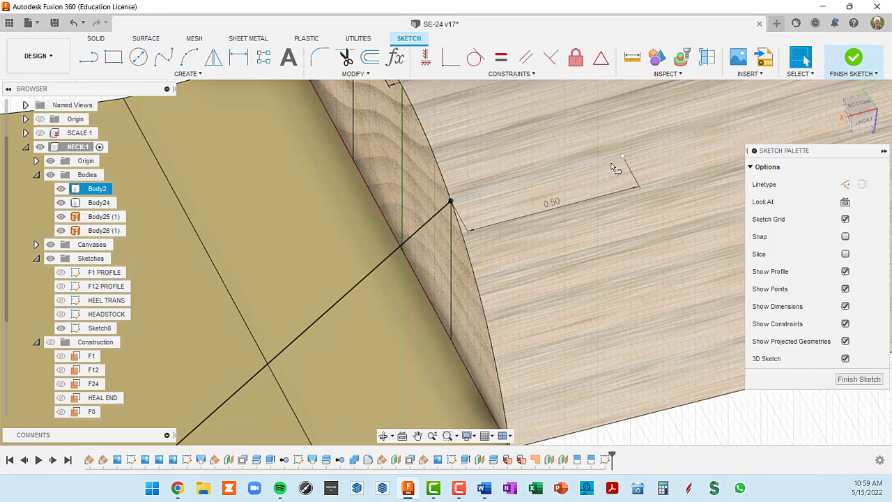
- Convert the second outer spline's 0.5 in line to construction and constrain that spline tangent to it
click(537, 180)
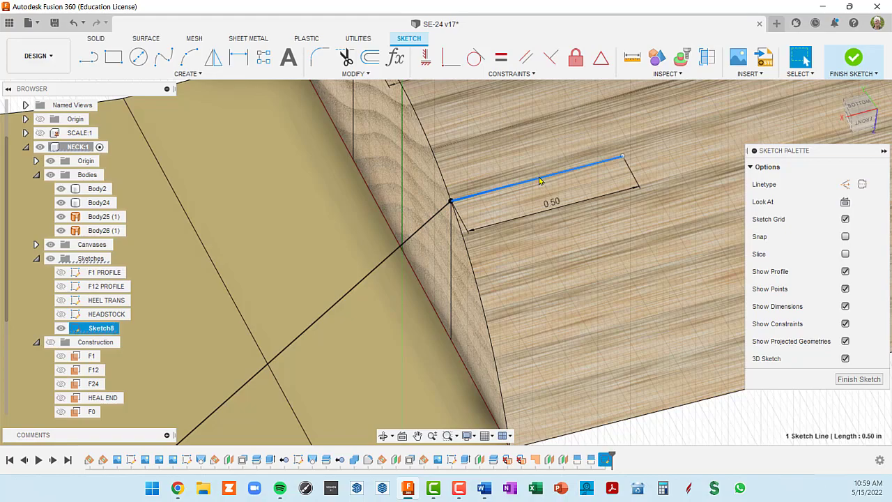
scroll(540, 181, down, 3)
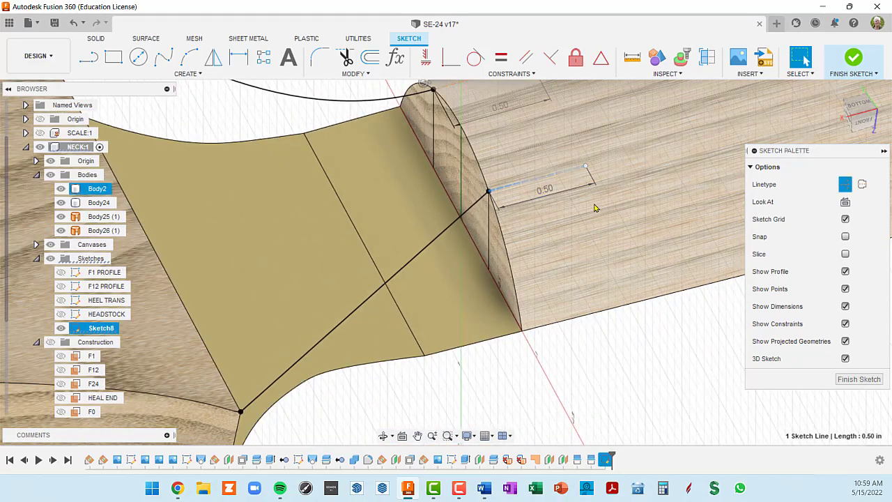
mouse_move(596, 207)
shift+middle_down()
mouse_move(535, 220)
mouse_move(502, 194)
mouse_move(481, 265)
mouse_move(443, 328)
shift+middle_up()
scroll(518, 198, down, 3)
scroll(443, 328, up, 1)
click(475, 59)
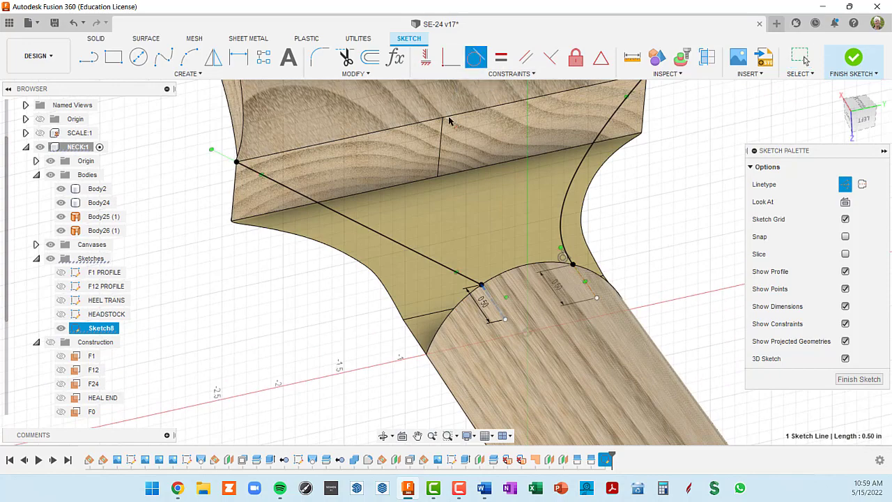
click(412, 255)
scroll(478, 301, up, 3)
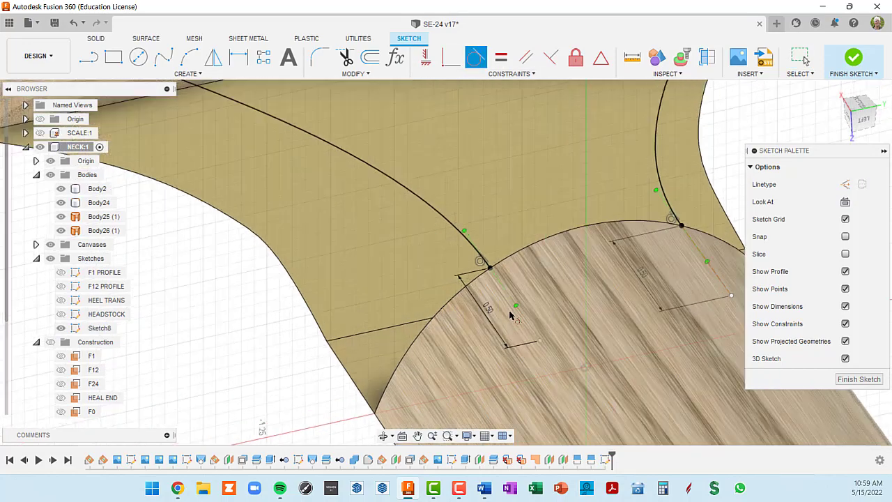
click(532, 328)
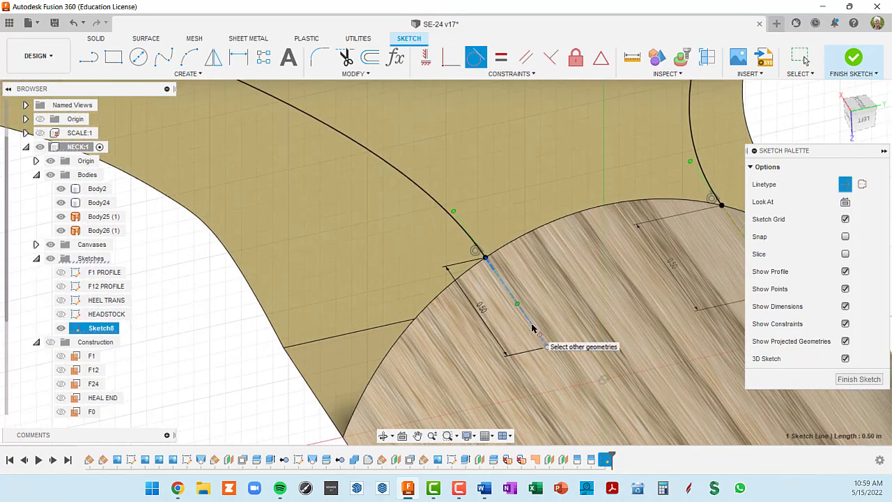
- Examine the shape of both outer splines between the neck and headstock from several angles
scroll(533, 328, down, 5)
mouse_move(537, 327)
shift+middle_down()
mouse_move(556, 327)
mouse_move(551, 306)
mouse_move(481, 251)
mouse_move(345, 234)
mouse_move(478, 244)
shift+middle_up()
shift+middle_drag(376, 262, 458, 212)
scroll(539, 184, down, 3)
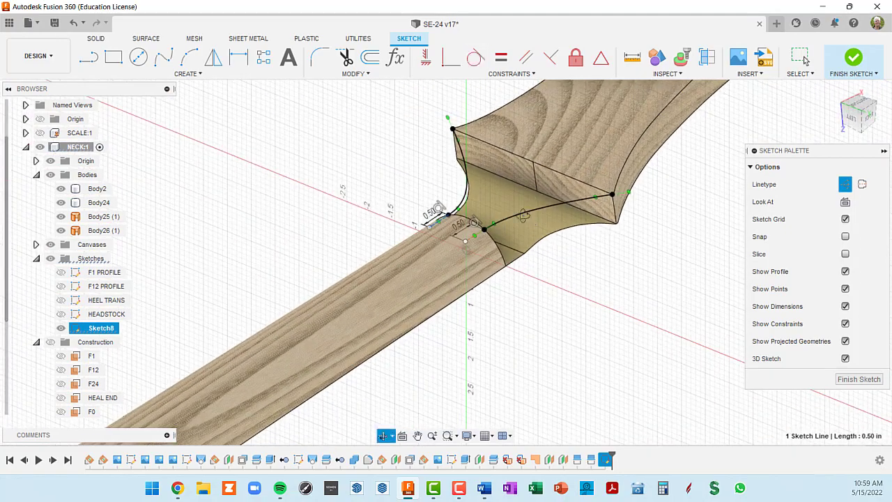
shift+middle_drag(529, 215, 523, 231)
scroll(523, 234, up, 8)
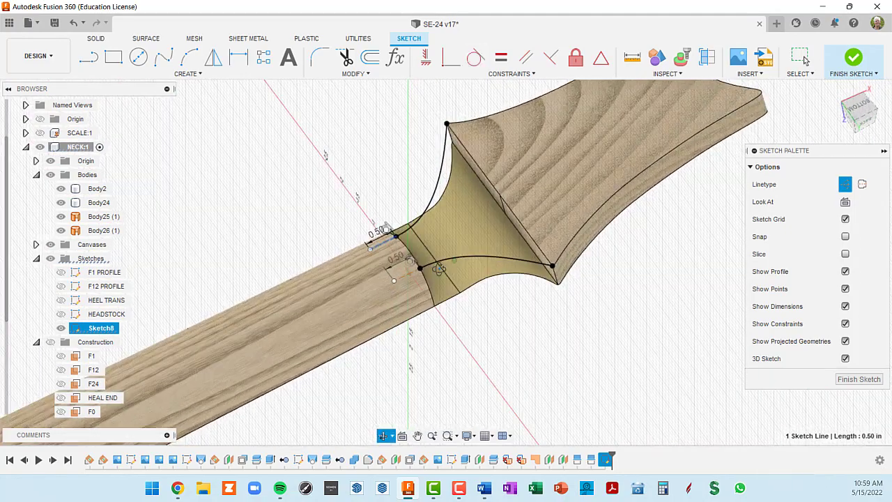
scroll(324, 281, up, 1)
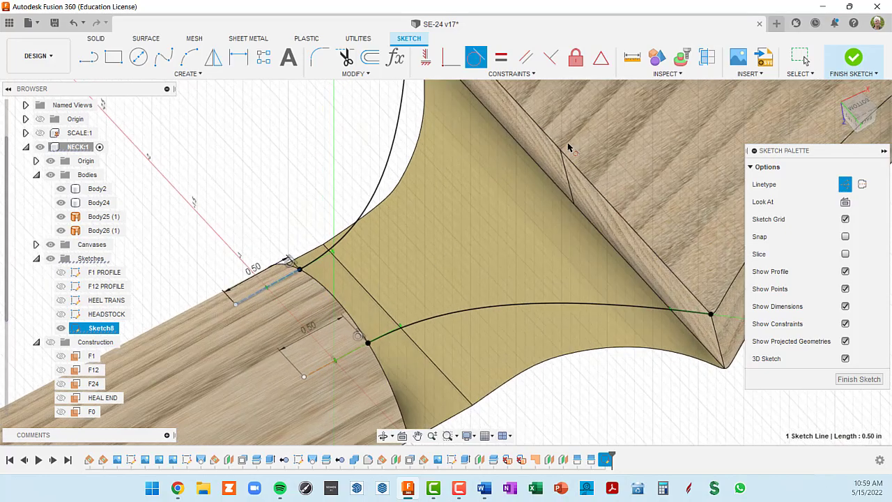
shift+middle_drag(462, 249, 240, 143)
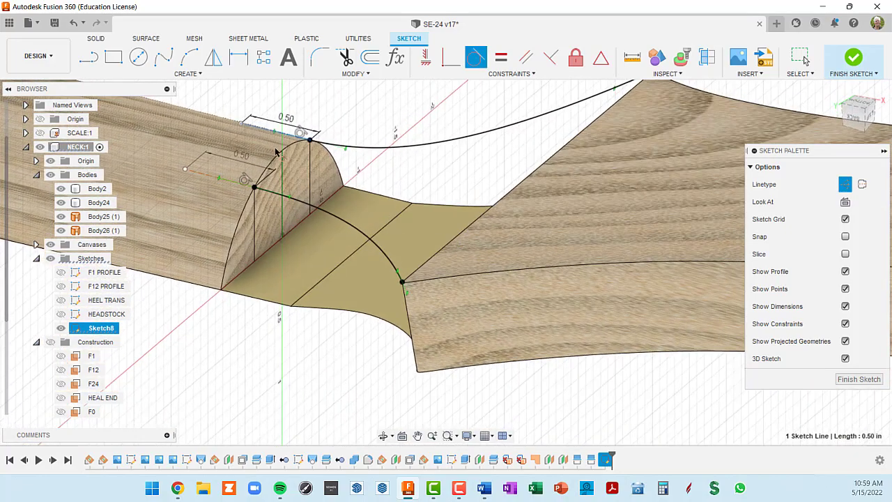
shift+middle_drag(439, 196, 437, 178)
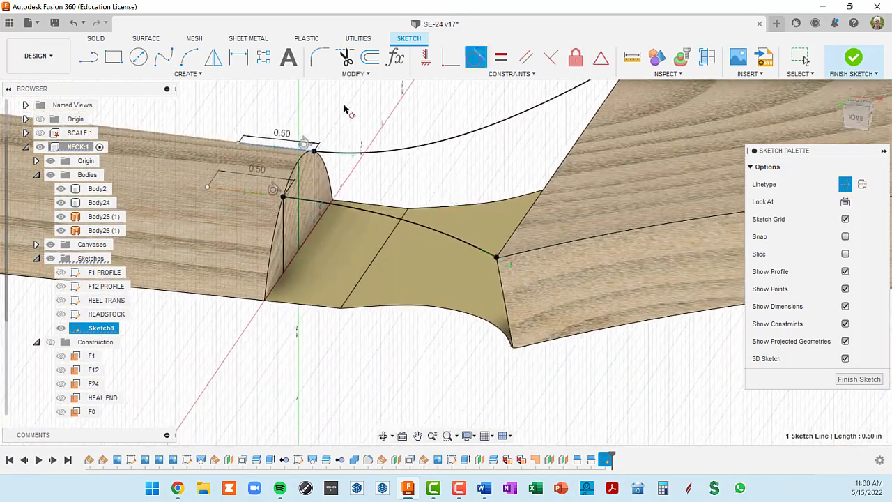
- Draw a centre two-point spline from the crown of the neck's end face to the upper end of the headstock's middle split line
click(162, 59)
scroll(257, 148, up, 5)
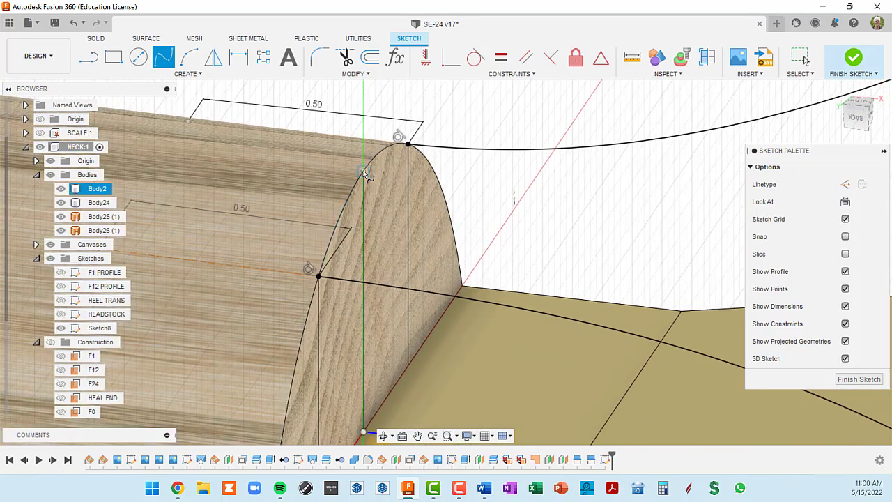
click(364, 173)
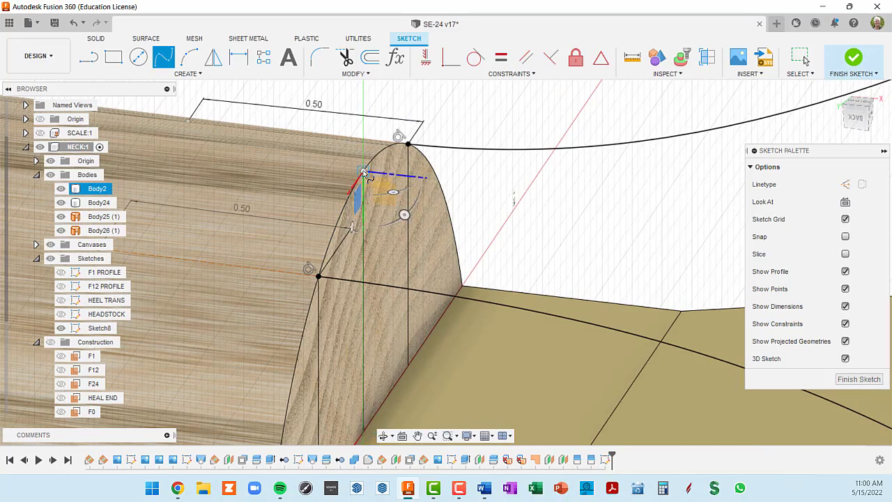
scroll(366, 178, down, 2)
shift+middle_drag(529, 188, 235, 348)
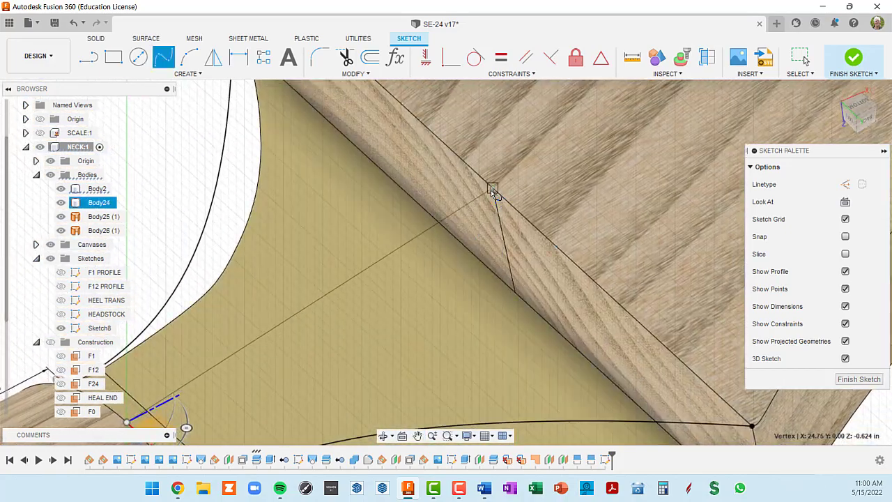
click(492, 189)
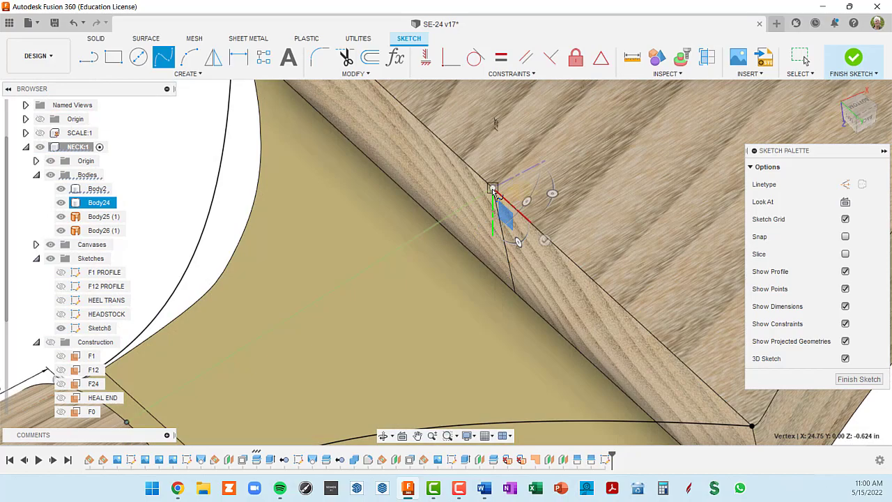
click(547, 241)
- Draw a 0.5 in construction line at 90 degrees to the neck's end face, running along the neck from the centre spline's endpoint
scroll(559, 250, down, 4)
shift+middle_drag(547, 251, 490, 181)
scroll(325, 257, up, 5)
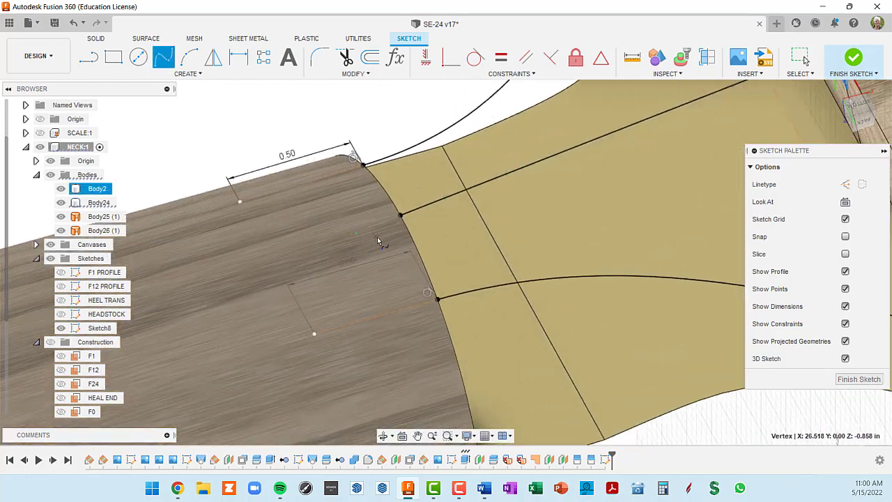
click(89, 59)
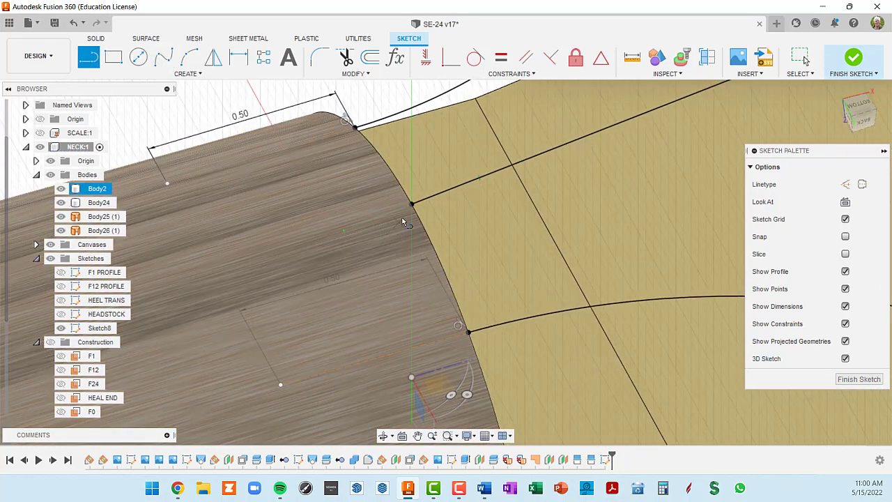
click(845, 184)
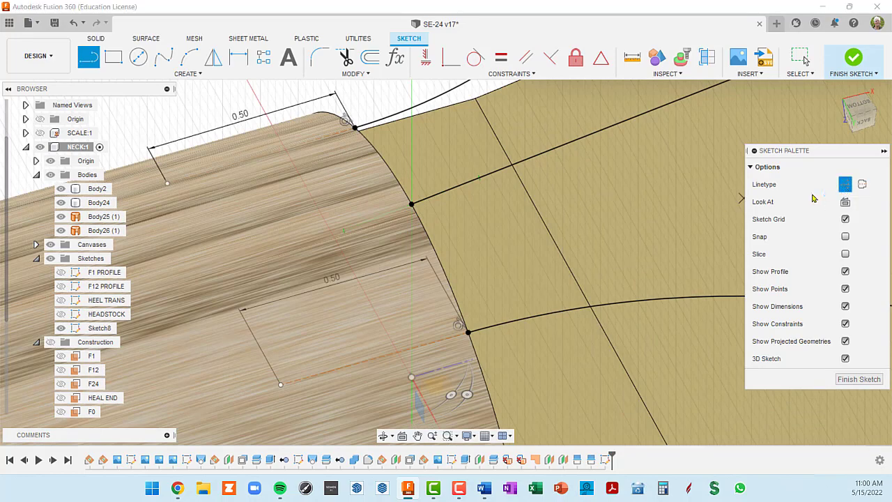
click(411, 203)
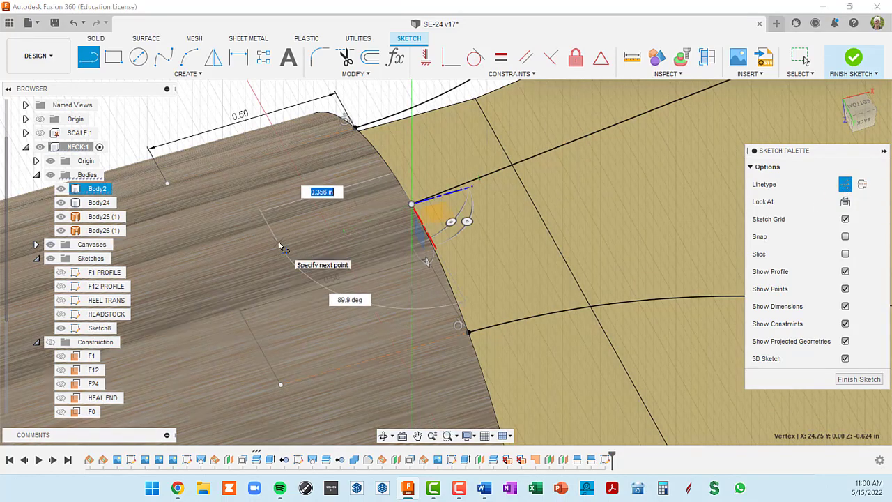
key(Tab)
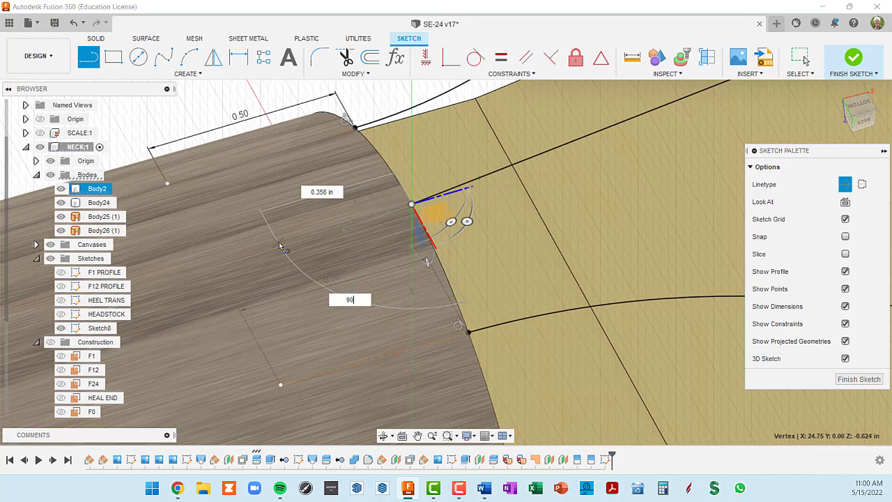
text(90)
key(Tab)
text(.5)
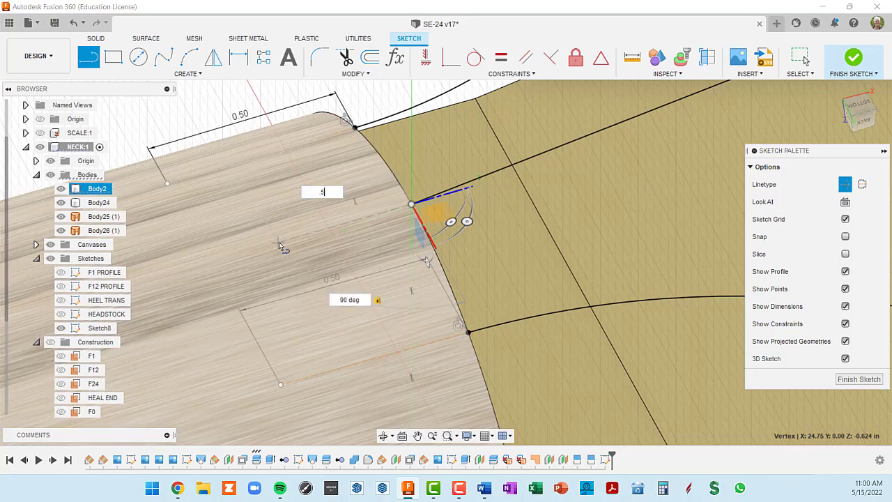
key(Return)
key(Escape)
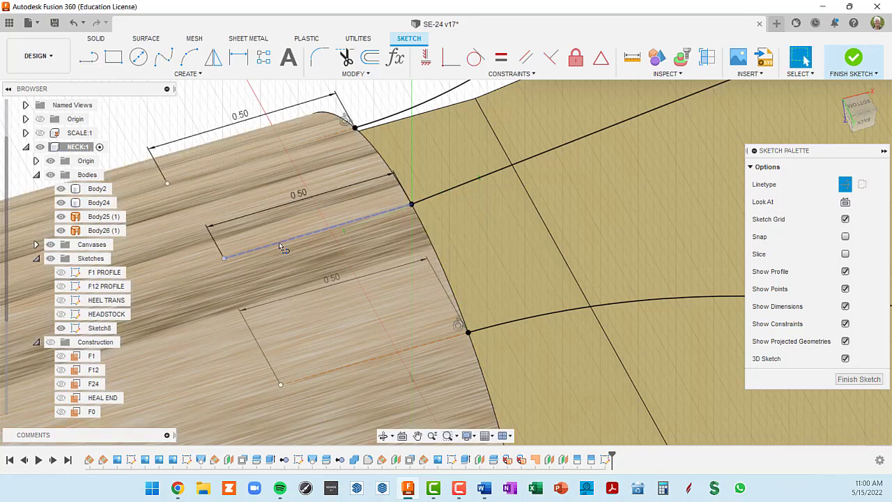
- Constrain the centre spline tangent to its 0.5 in construction line on the neck
click(476, 58)
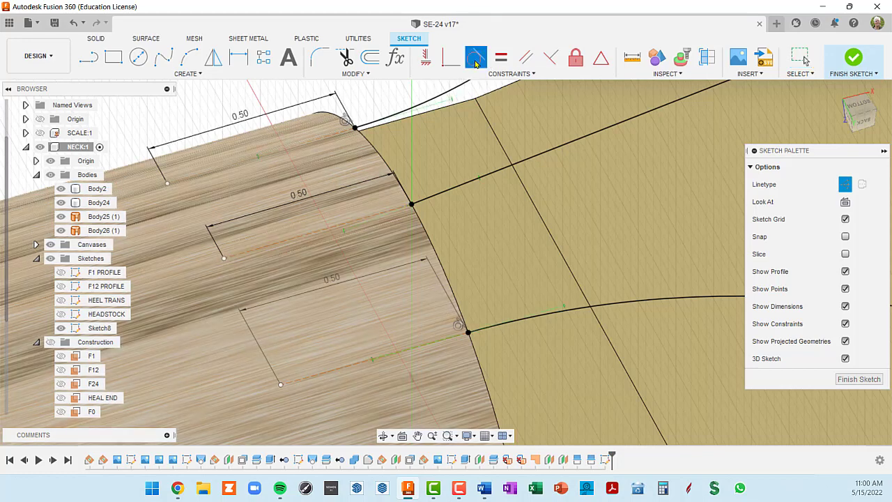
click(450, 192)
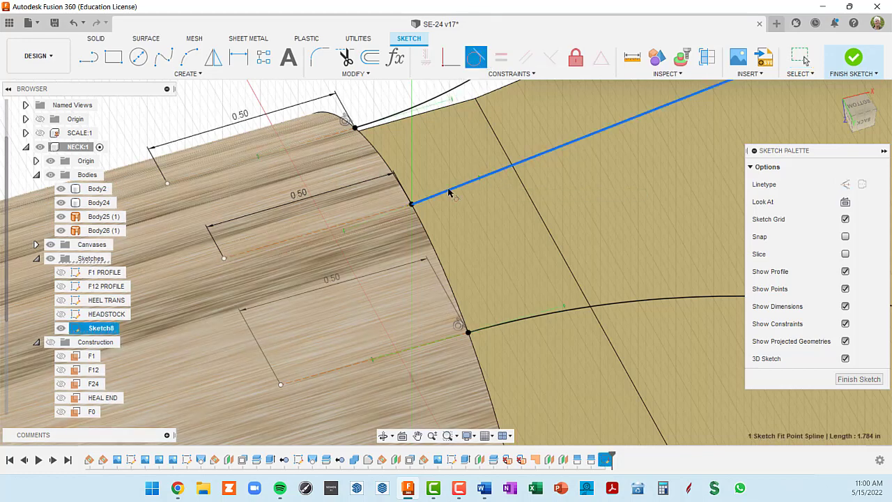
click(403, 211)
scroll(410, 202, down, 4)
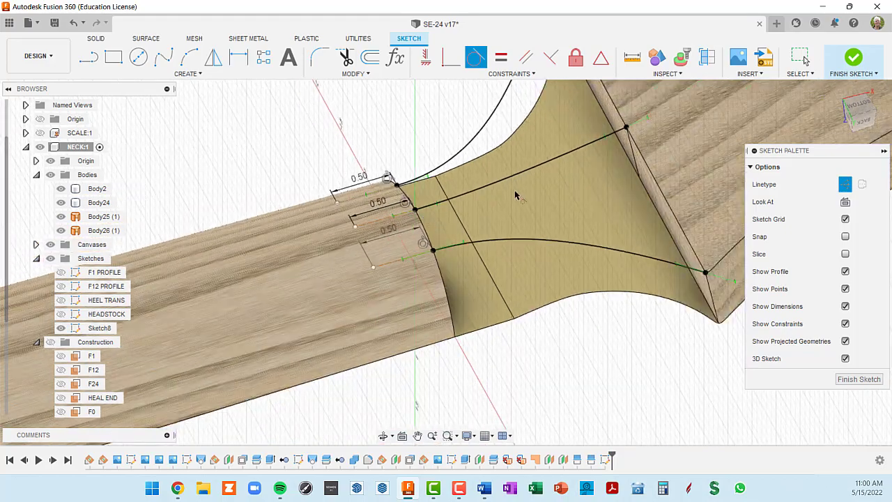
- Check the three guide splines in the back view and at an angle, and finish the sketch
shift+middle_drag(553, 192, 563, 152)
click(869, 117)
scroll(658, 227, down, 4)
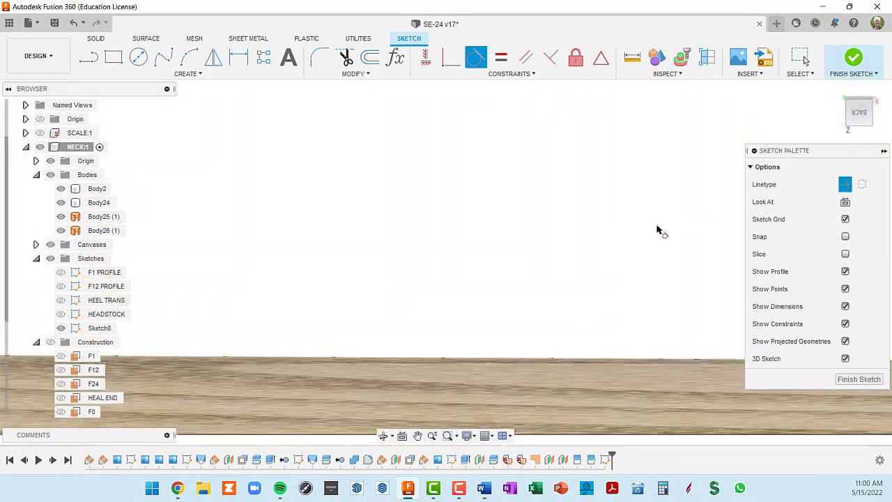
middle_drag(656, 226, 157, 133)
scroll(488, 217, up, 4)
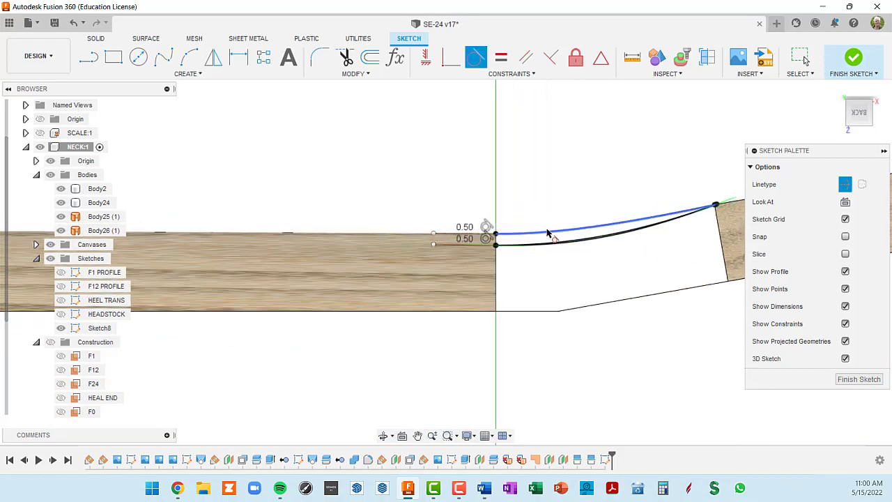
mouse_move(564, 251)
shift+middle_down()
mouse_move(595, 269)
mouse_move(689, 259)
mouse_move(708, 273)
mouse_move(612, 271)
mouse_move(599, 244)
shift+middle_up()
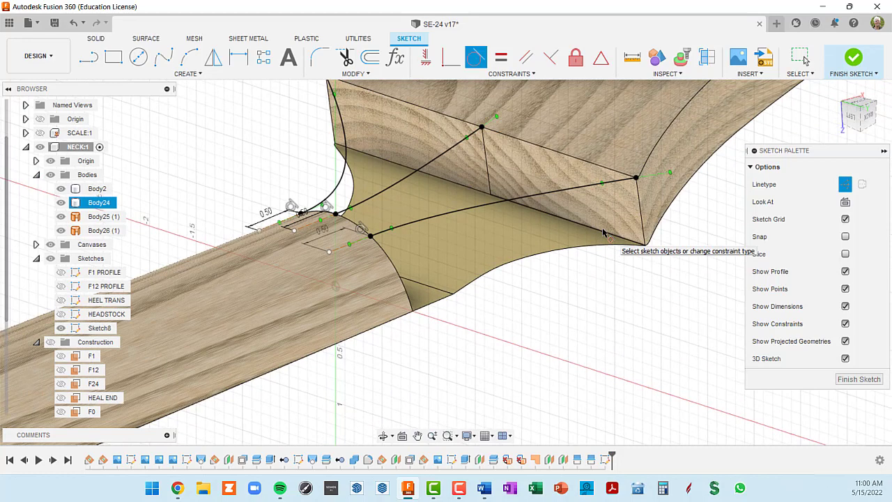
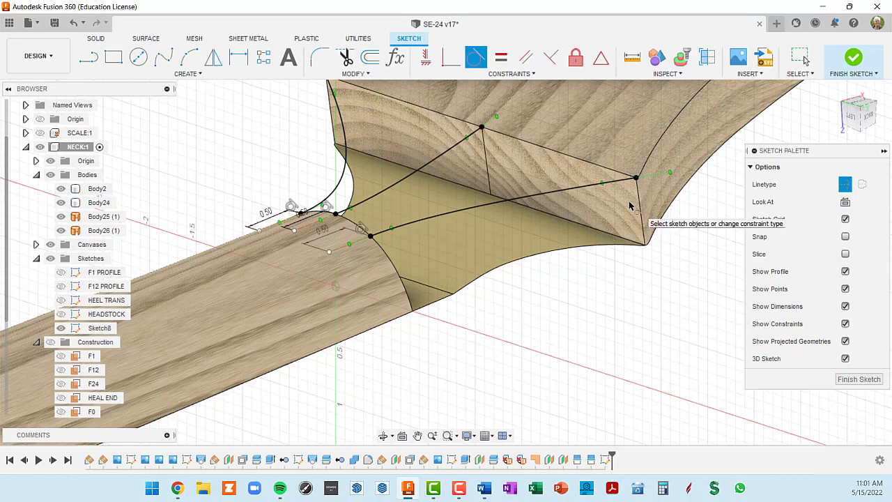
click(858, 379)
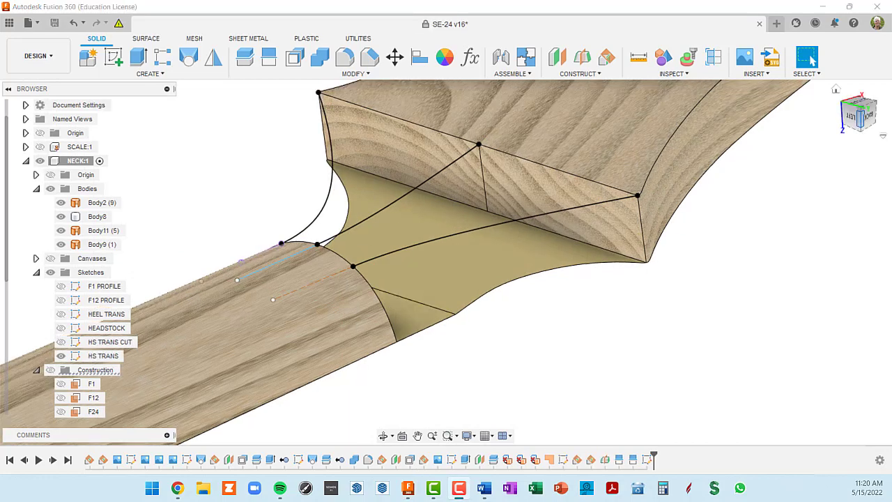
- Loft a new surface body between one side spline and the centre spline, using the neck's end arc and the headstock's edge as rails
click(147, 39)
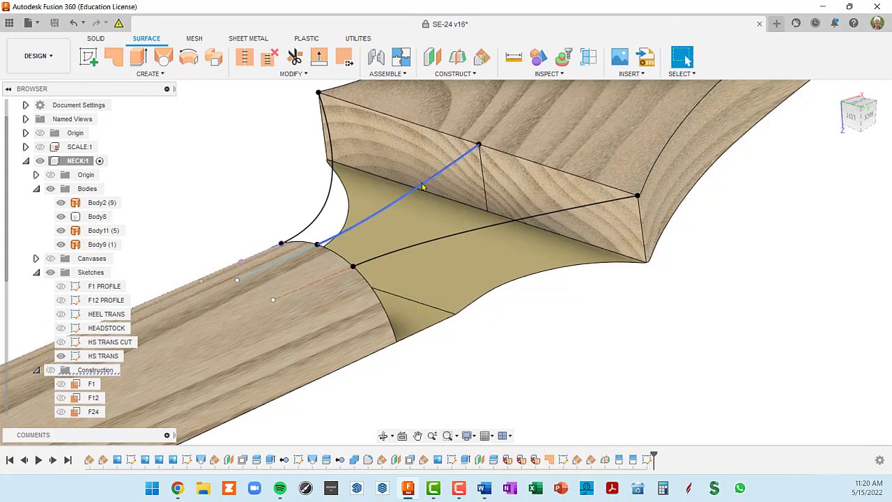
click(165, 58)
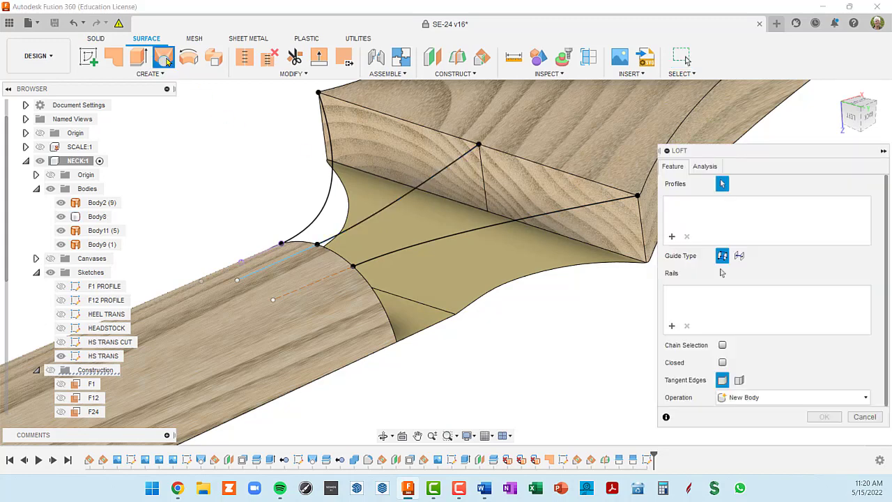
click(493, 230)
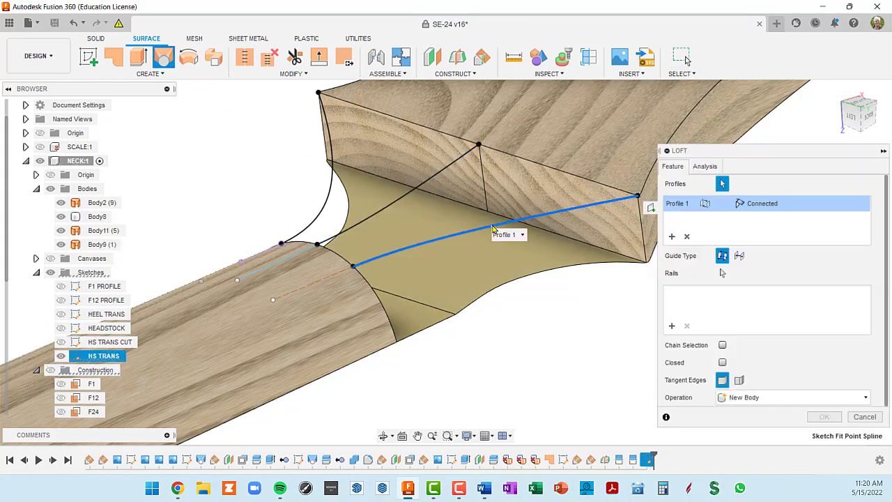
click(444, 172)
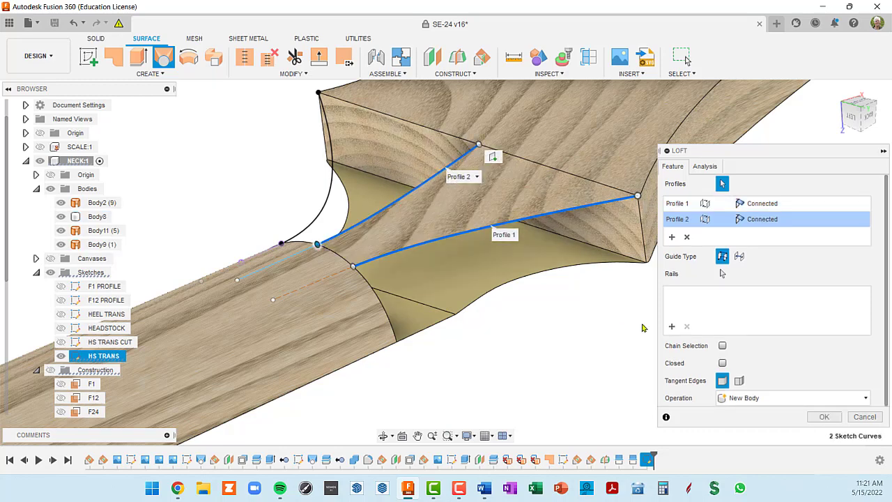
click(673, 327)
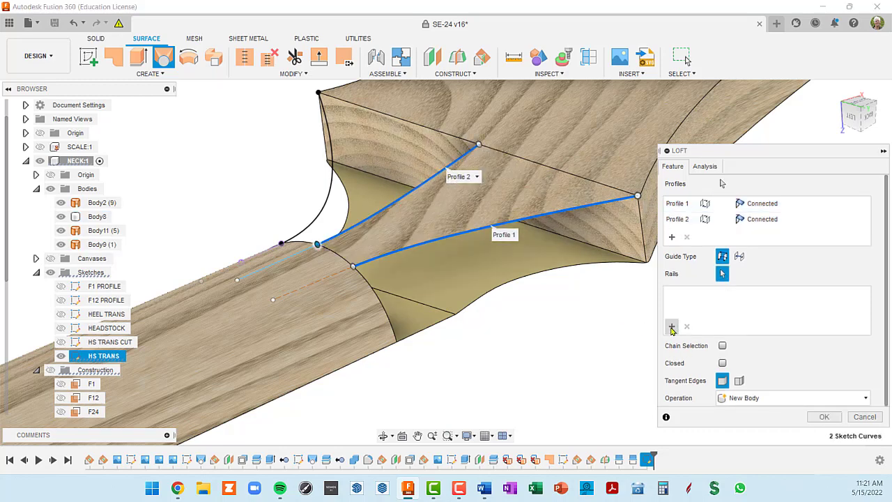
click(340, 260)
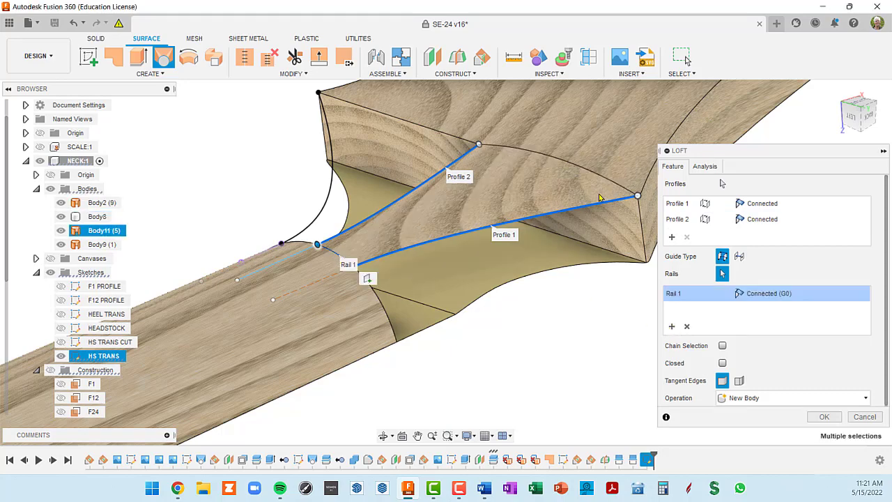
shift+middle_drag(584, 201, 332, 209)
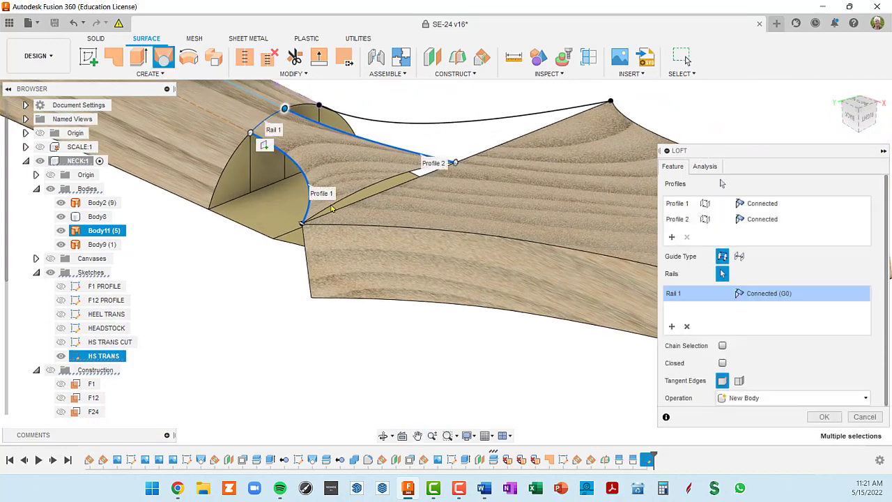
click(373, 201)
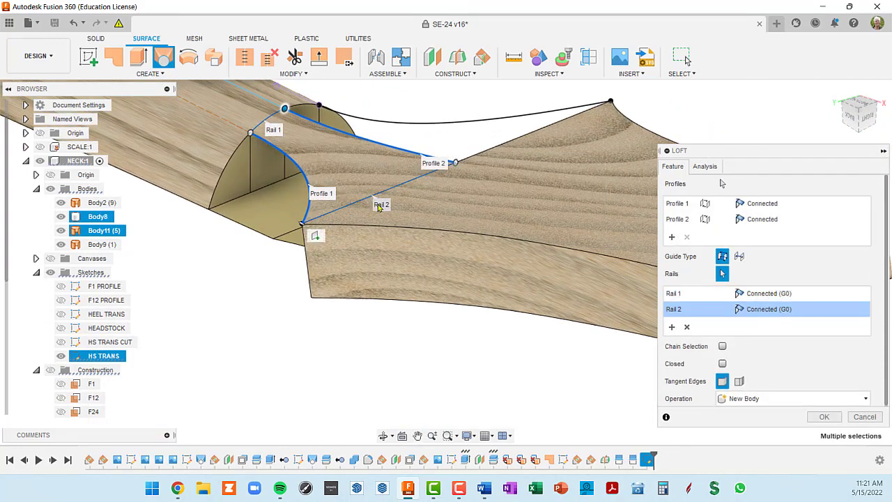
shift+middle_drag(379, 207, 612, 189)
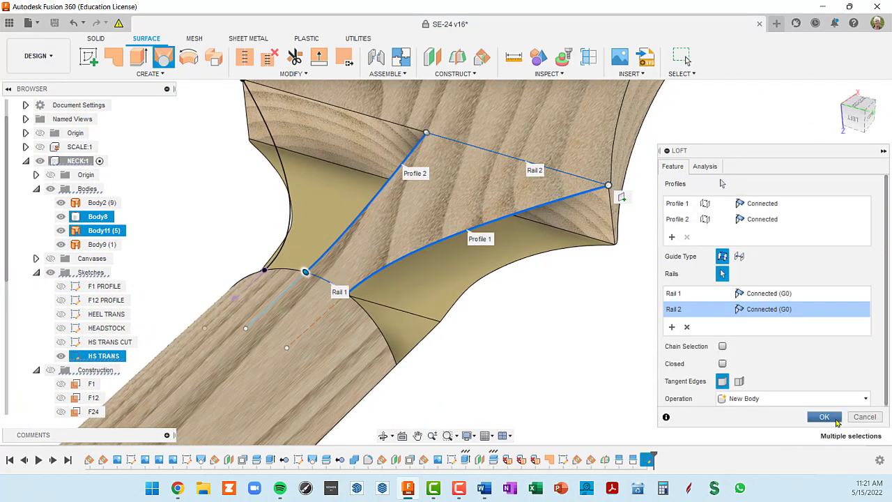
click(837, 421)
- Patch the side opening below the lofted surface as a new body, bounded by its five edges with chaining off
scroll(566, 265, down, 3)
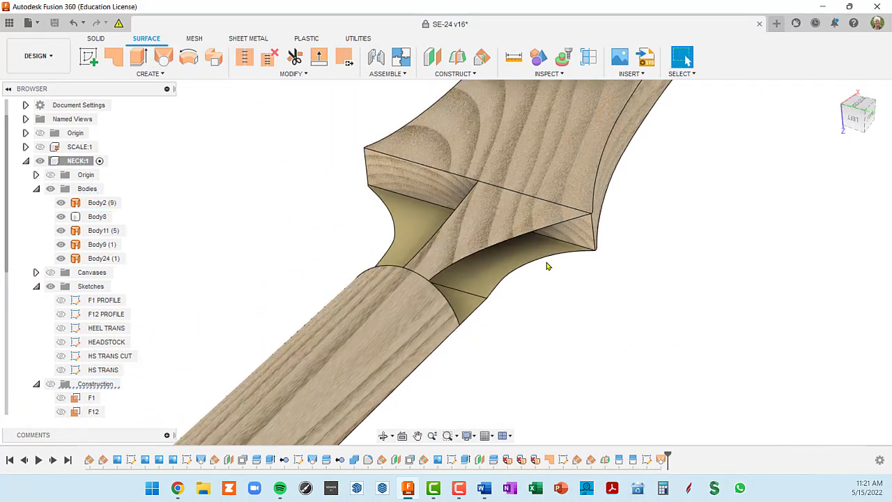
middle_drag(536, 239, 509, 178)
shift+middle_drag(445, 204, 509, 180)
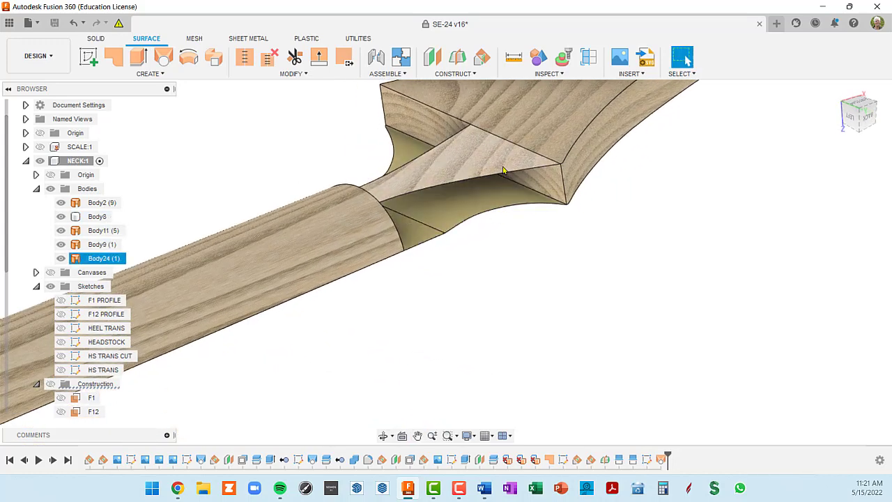
click(115, 58)
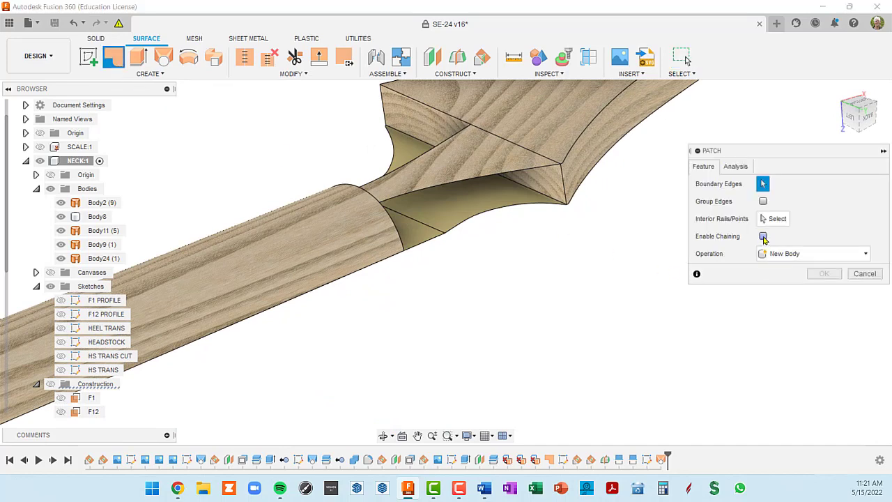
click(475, 182)
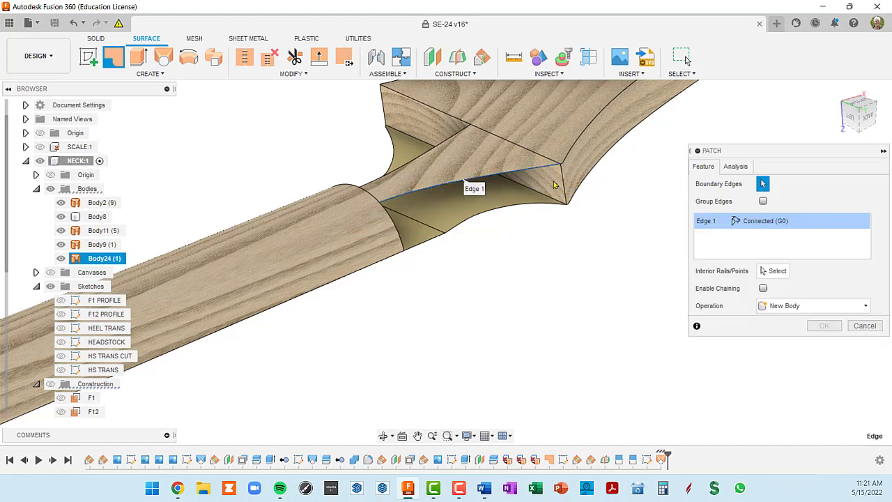
click(565, 190)
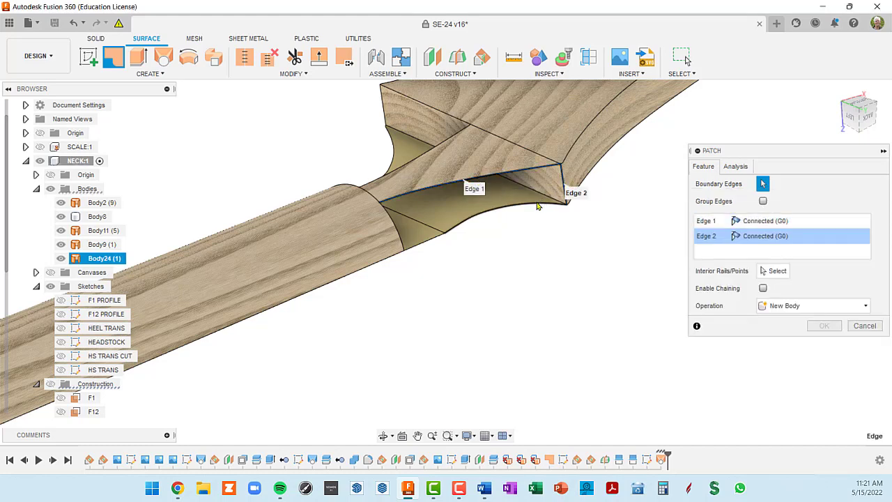
click(537, 205)
click(435, 241)
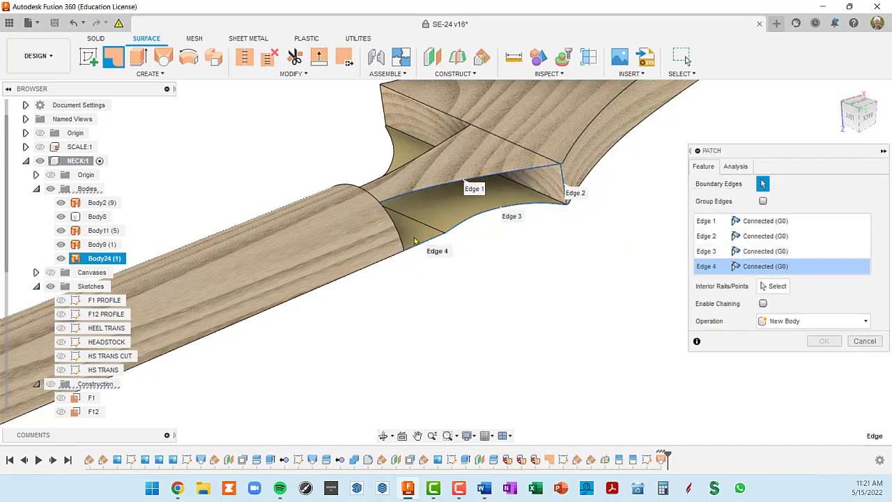
click(399, 233)
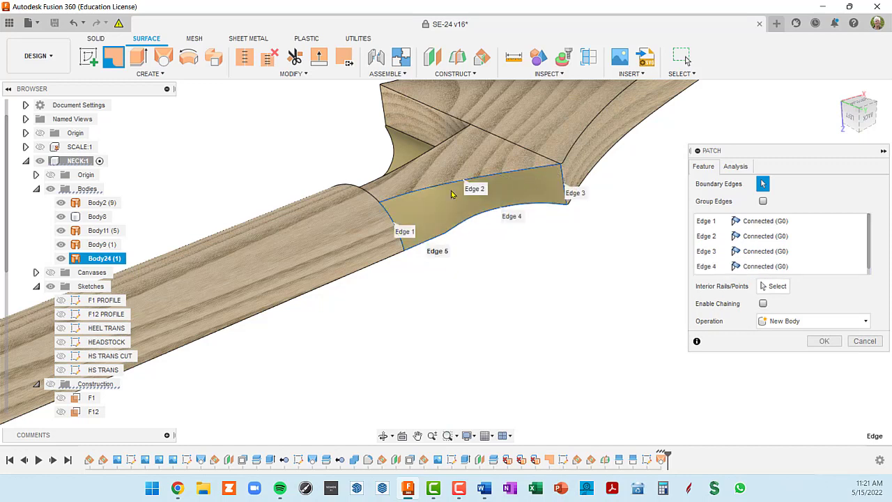
click(825, 341)
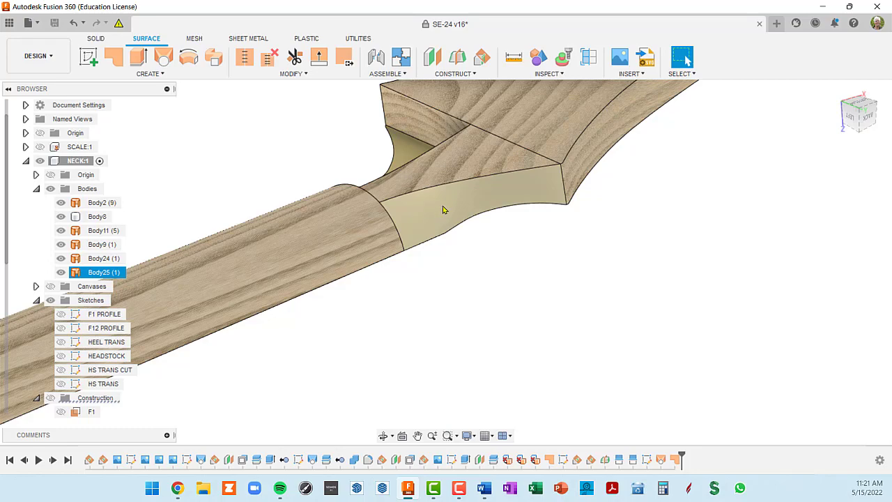
- Show the HS TRANS sketch to expose the guide splines on the opposite, still open side of the transition
mouse_move(444, 210)
shift+middle_down()
mouse_move(512, 197)
mouse_move(555, 210)
mouse_move(637, 195)
shift+middle_up()
click(61, 384)
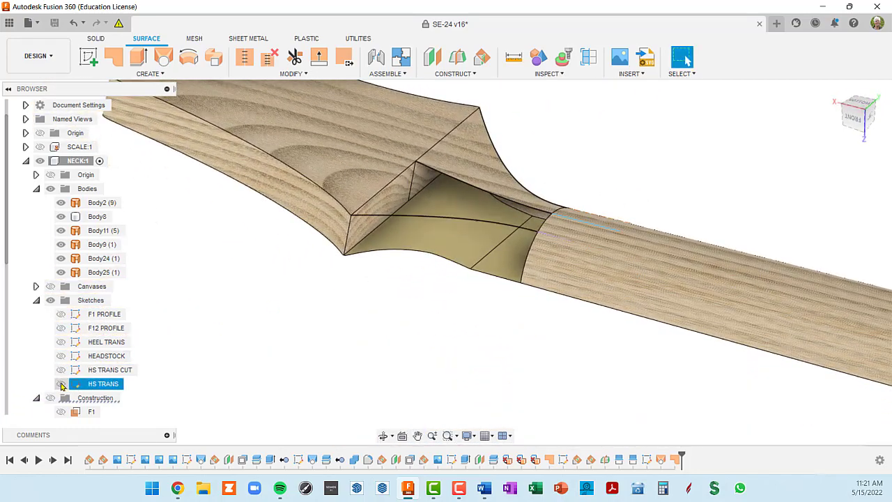
click(61, 384)
shift+middle_drag(457, 268, 442, 270)
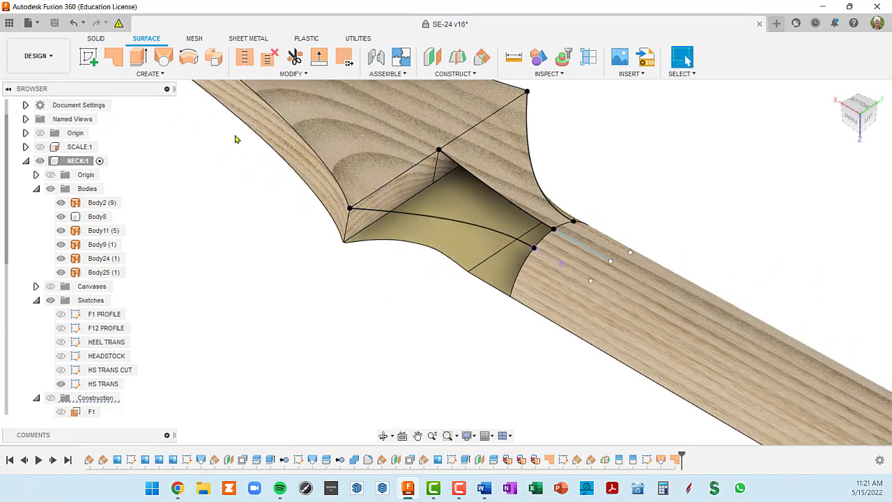
- Loft a new surface body between the opposite side spline and the centre spline, with the neck's end arc and headstock edge as rails
click(163, 58)
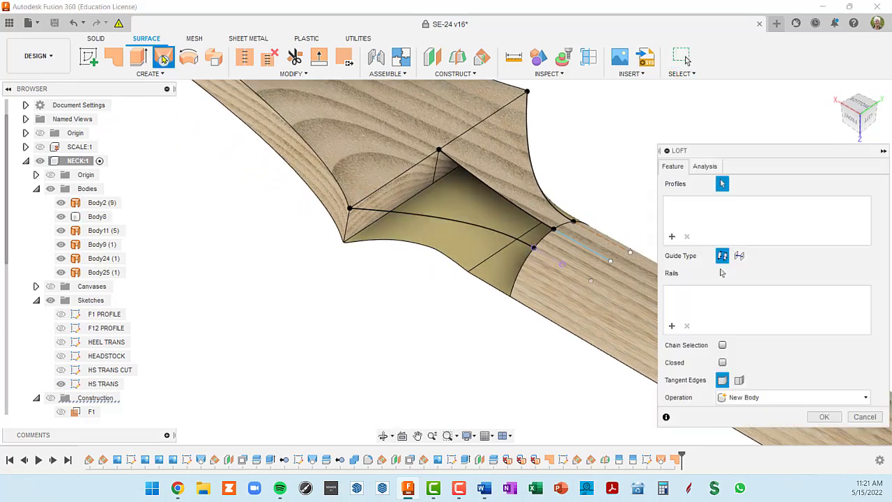
click(435, 221)
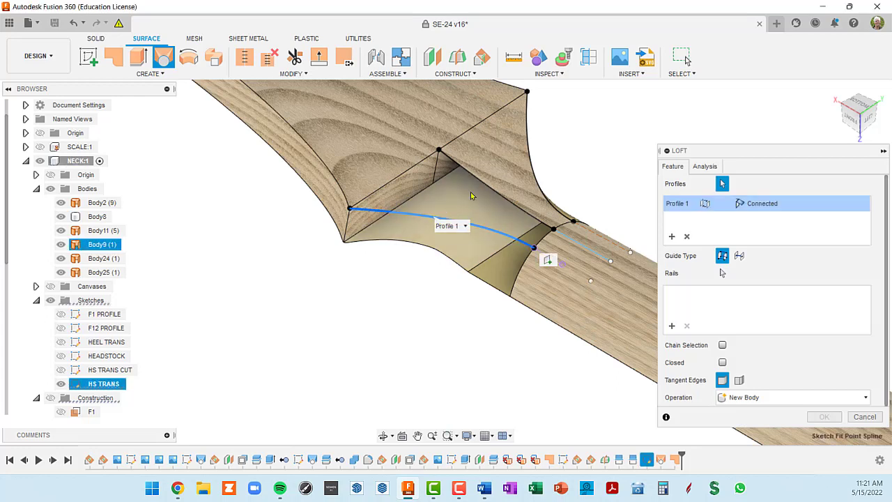
click(486, 186)
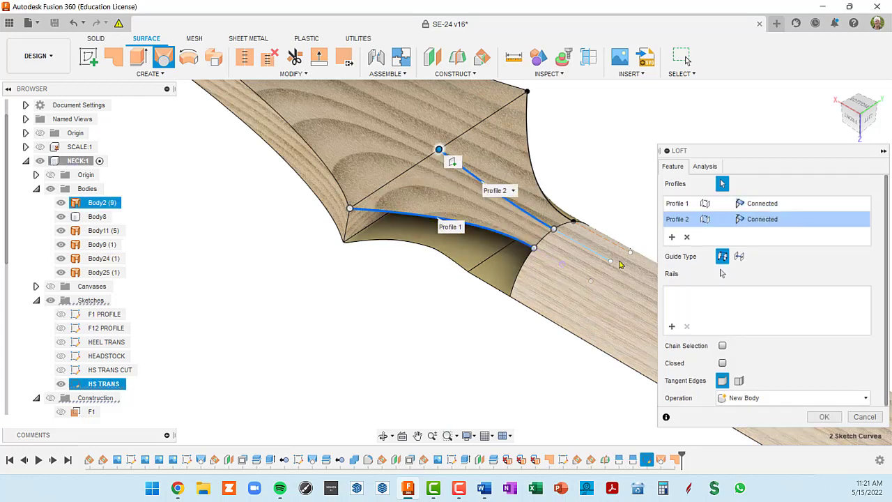
click(673, 328)
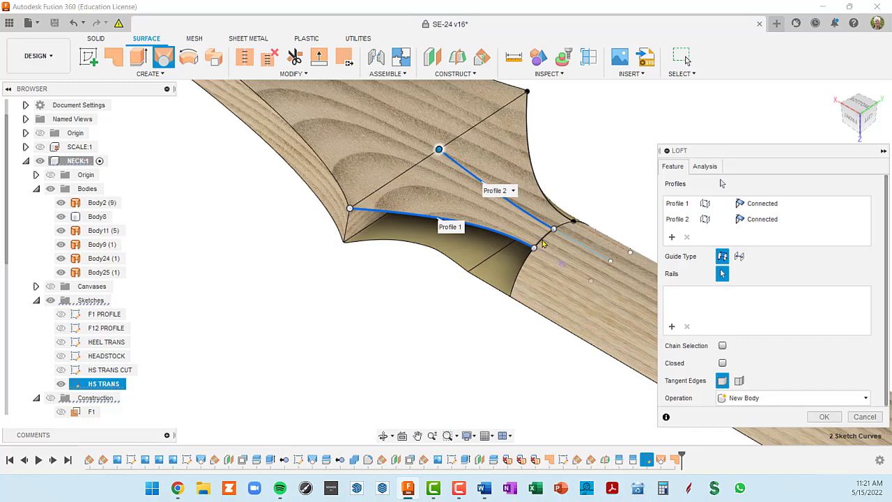
click(543, 243)
shift+middle_drag(399, 183, 440, 184)
click(440, 185)
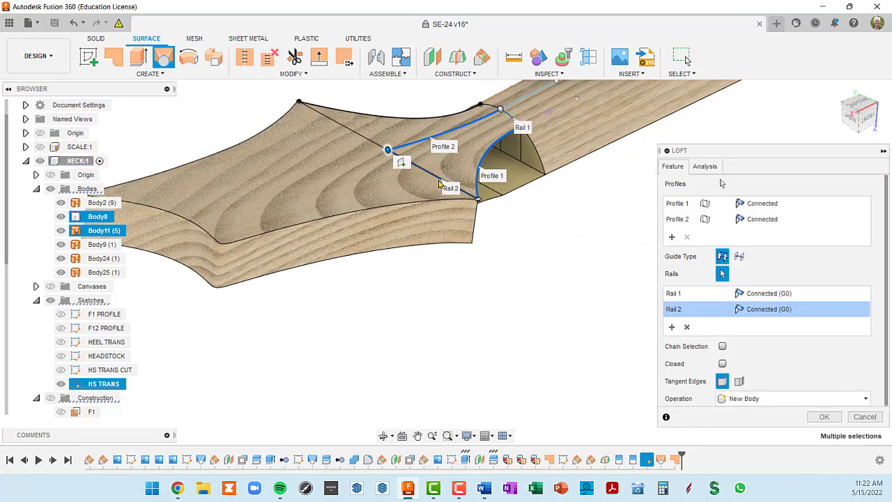
shift+middle_drag(502, 196, 373, 227)
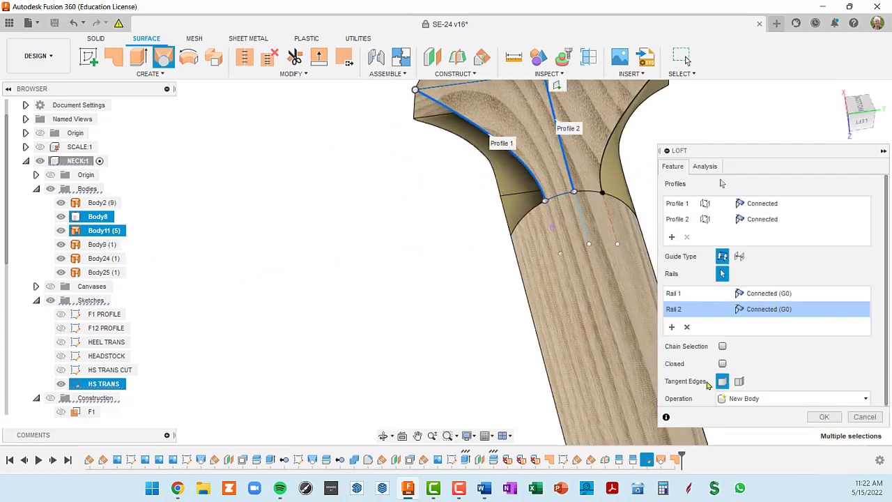
click(825, 417)
- Patch the remaining side opening as a new body from the side spline, the neck's end arc, the two lower edges and the headstock's corner edge
shift+middle_drag(572, 261, 450, 273)
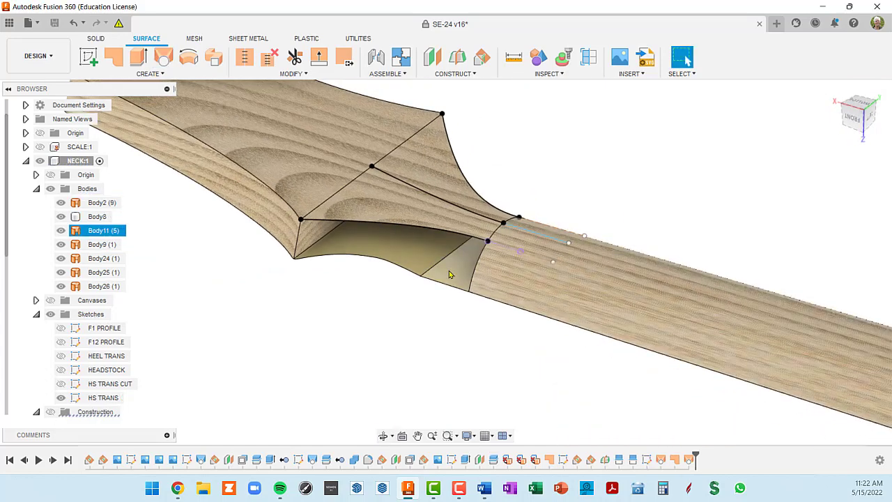
click(114, 59)
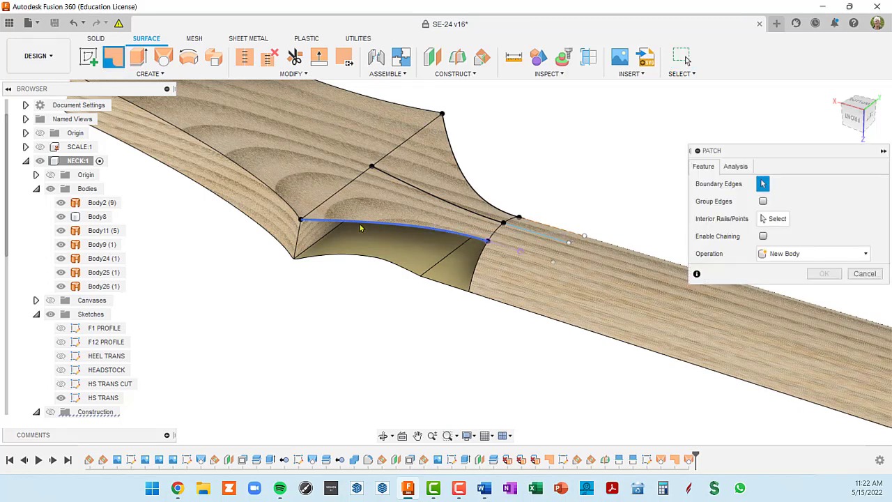
click(362, 227)
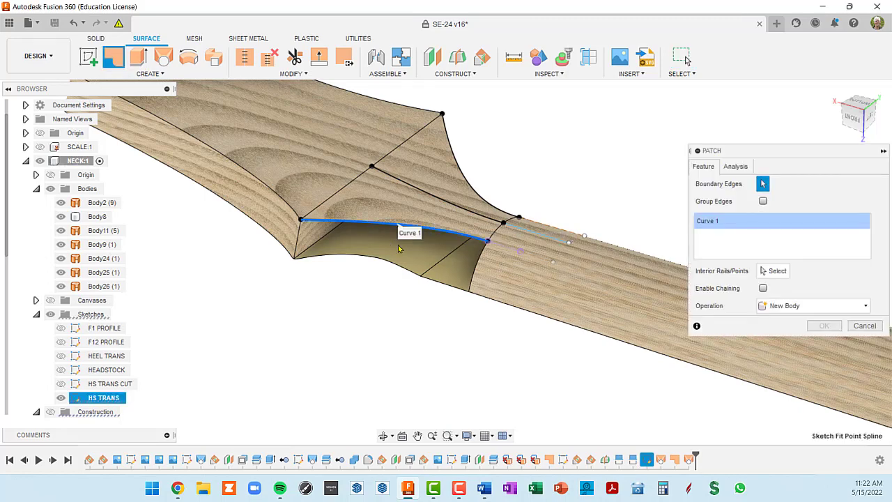
click(474, 270)
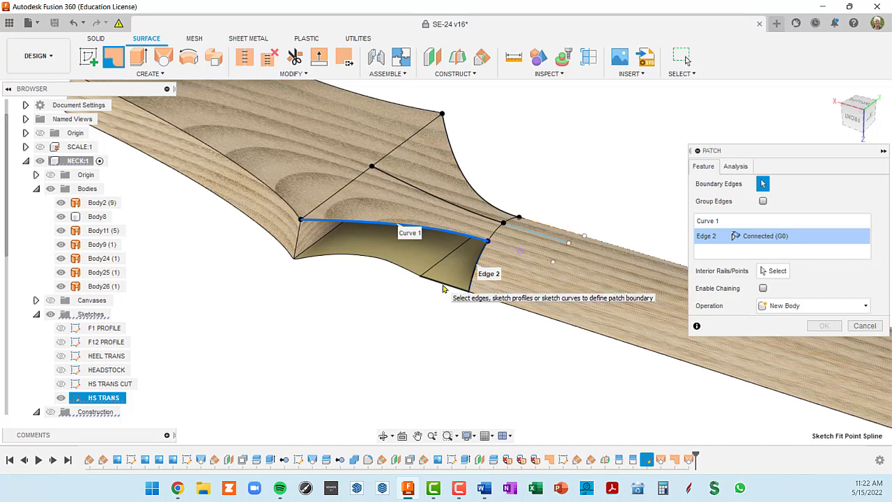
click(442, 288)
click(402, 272)
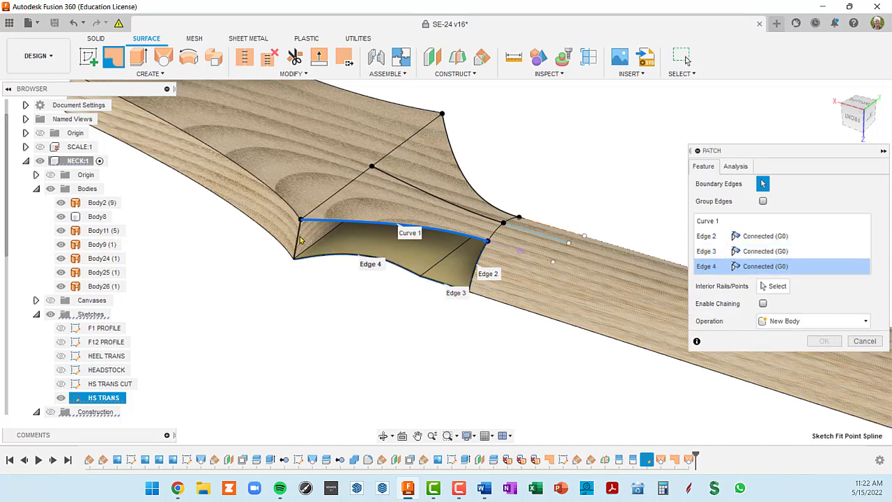
click(297, 239)
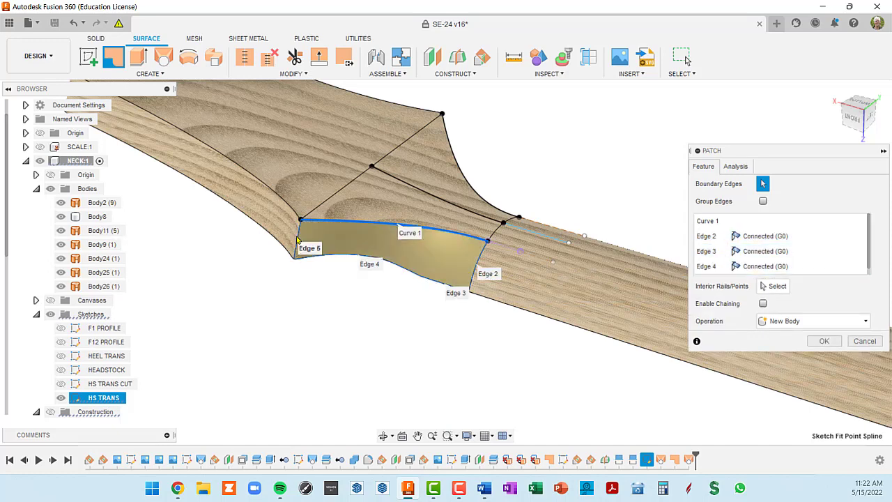
click(824, 341)
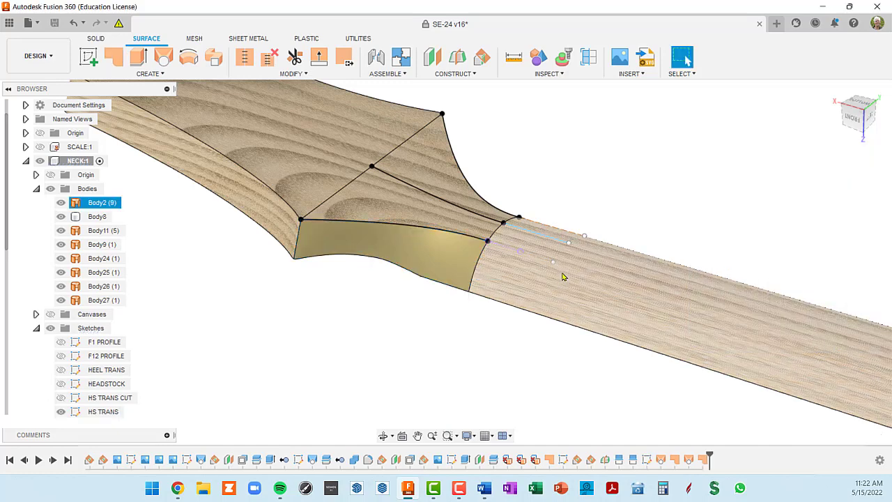
- Hide the neck and all transition surface bodies so that only the headstock body (Body8) stays visible
shift+middle_drag(600, 290, 456, 255)
middle_drag(541, 226, 278, 191)
click(62, 259)
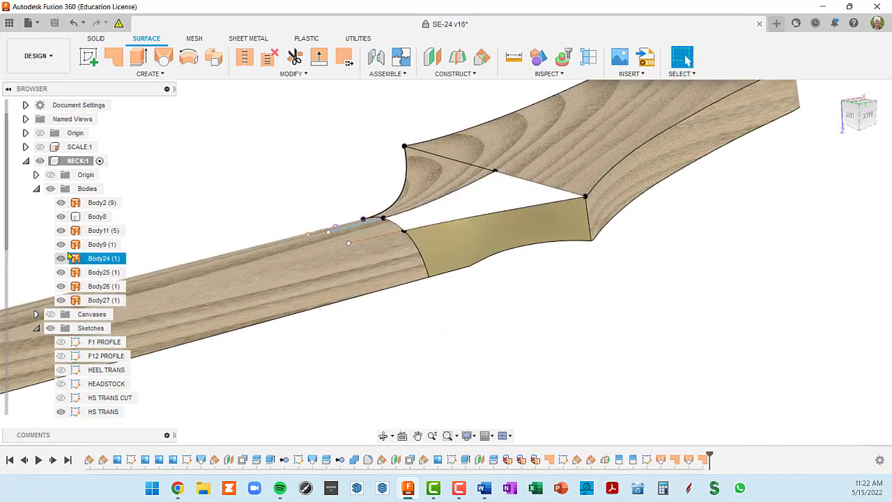
click(62, 258)
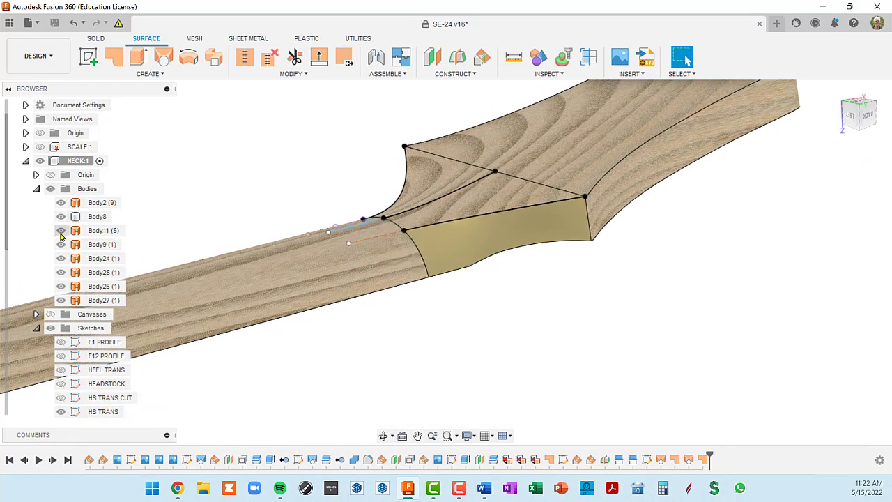
click(61, 233)
click(61, 246)
click(62, 260)
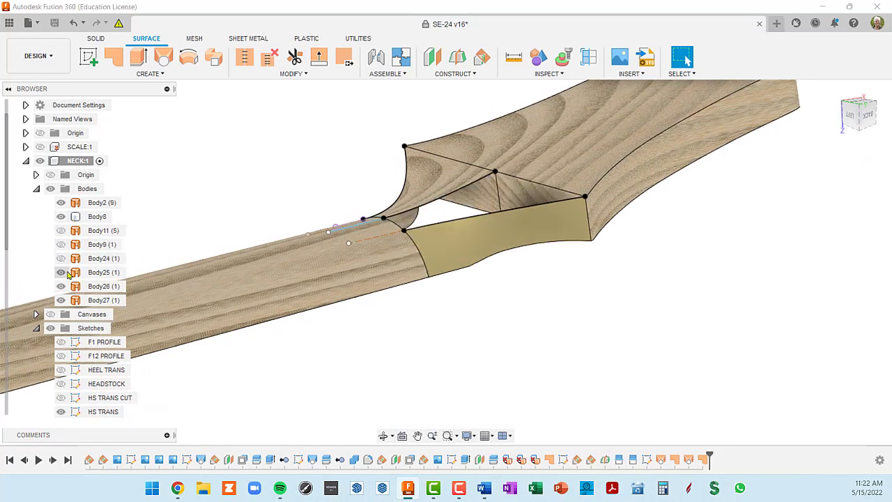
click(62, 272)
click(61, 285)
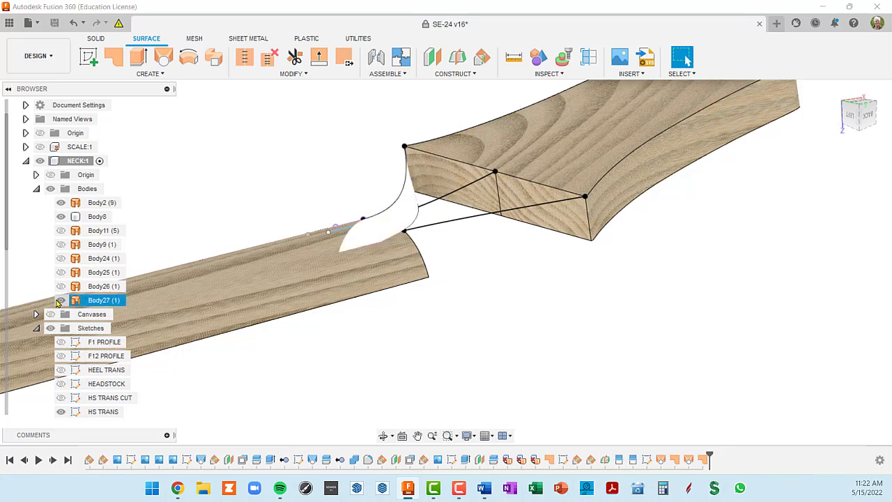
click(61, 301)
click(62, 202)
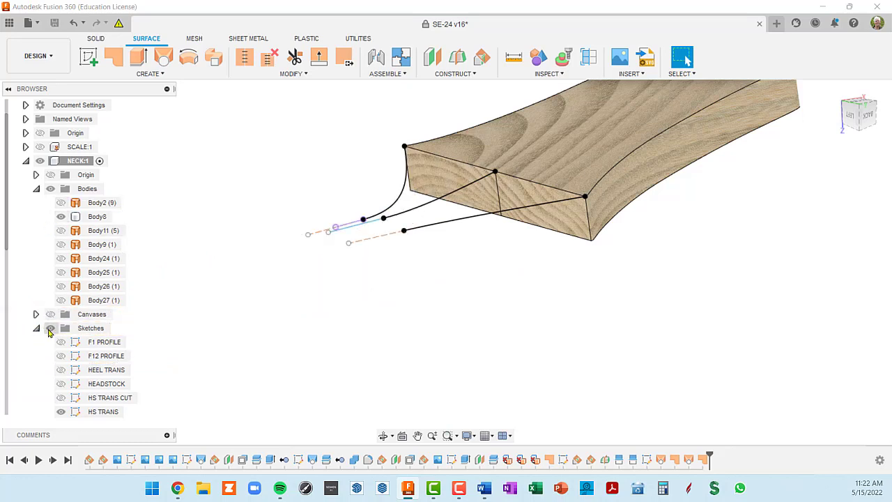
- Hide all sketches of the neck component and collapse its Sketches and Construction folders
click(50, 328)
click(37, 329)
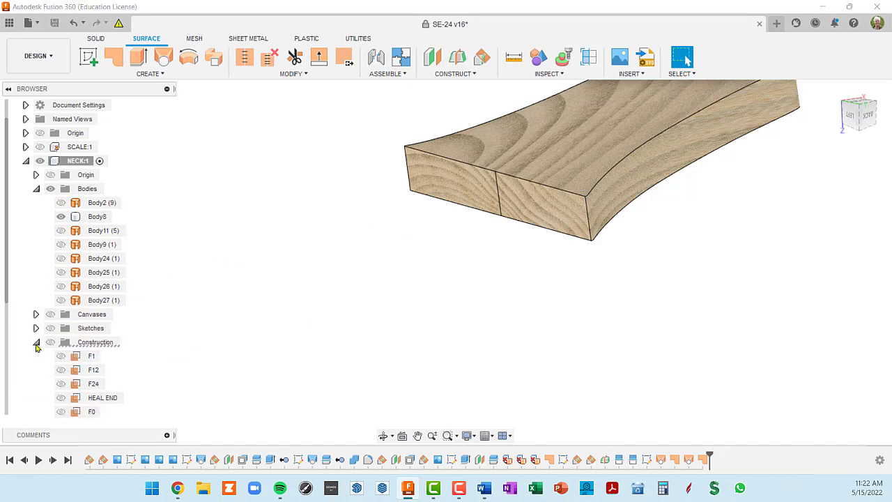
click(37, 343)
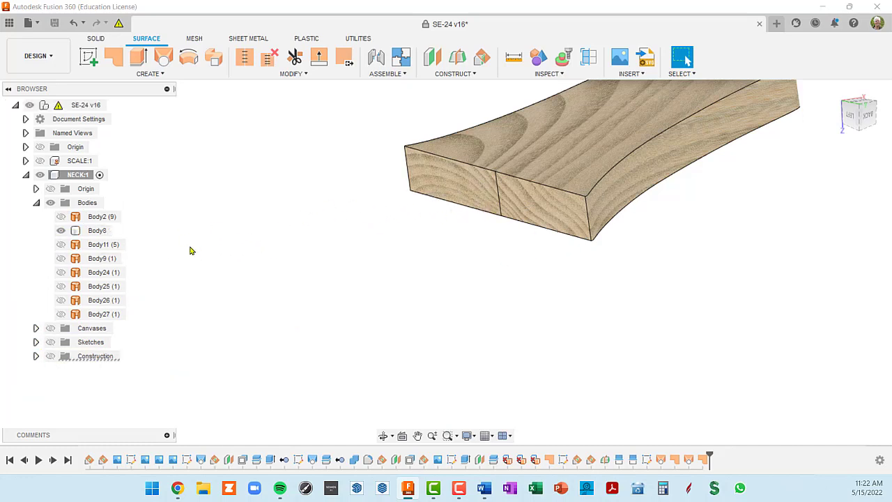
- Delete the two end faces of the headstock body that face the neck
middle_drag(329, 255, 280, 309)
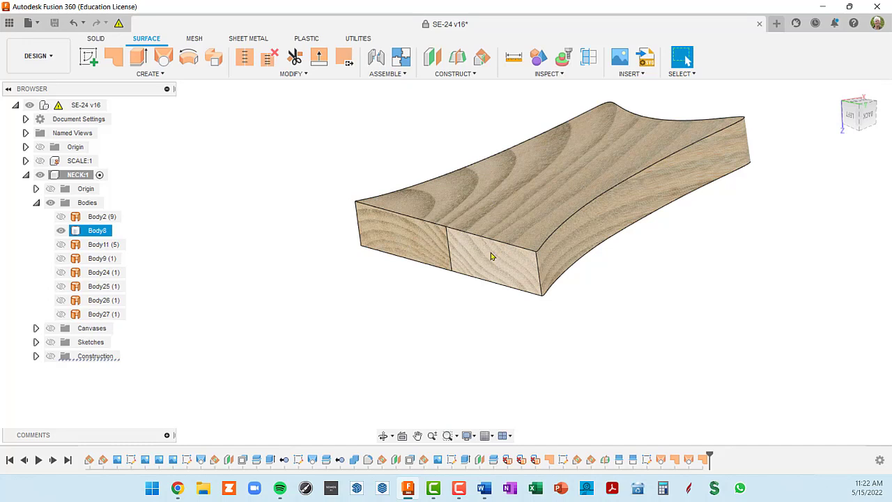
scroll(491, 257, down, 2)
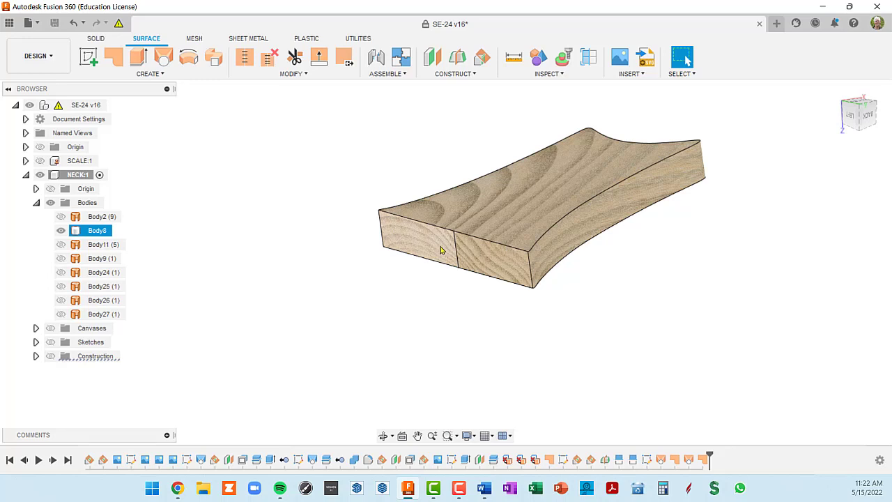
ctrl+click(481, 260)
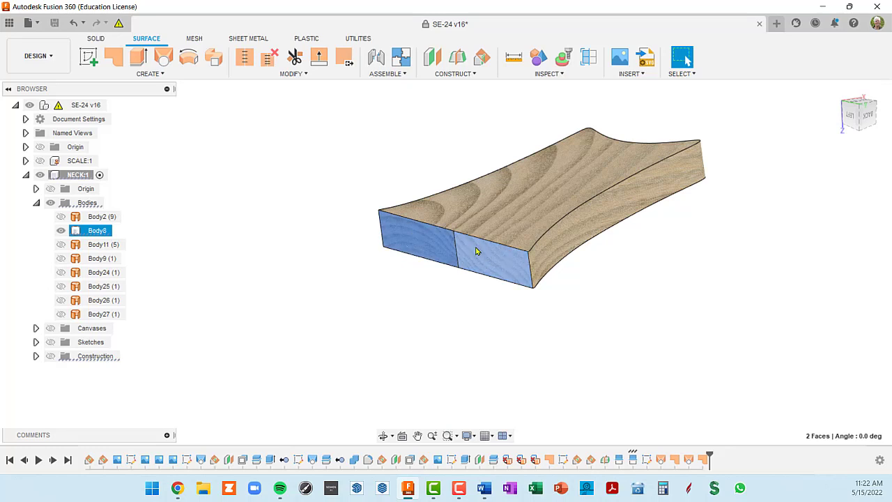
key(Delete)
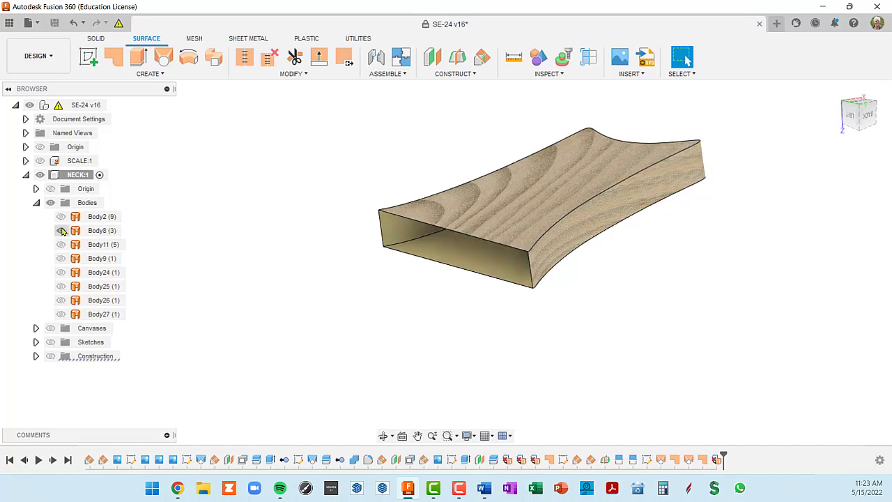
- Show the neck body (Body2) and examine its end facing the headstock for internal faces
middle_drag(578, 241, 534, 235)
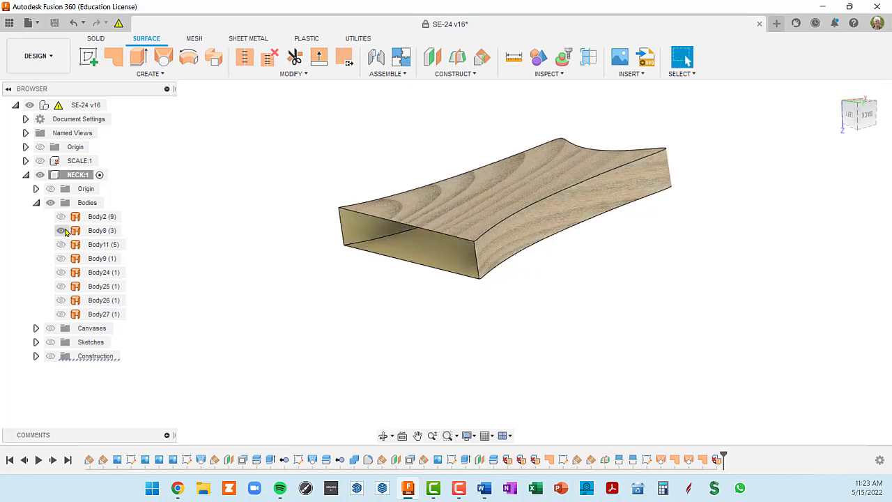
click(59, 217)
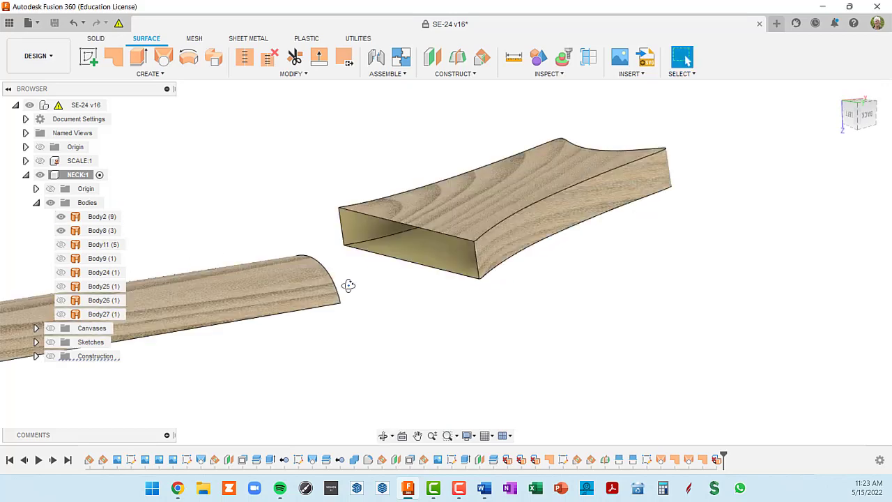
shift+middle_drag(348, 285, 313, 301)
scroll(395, 272, up, 3)
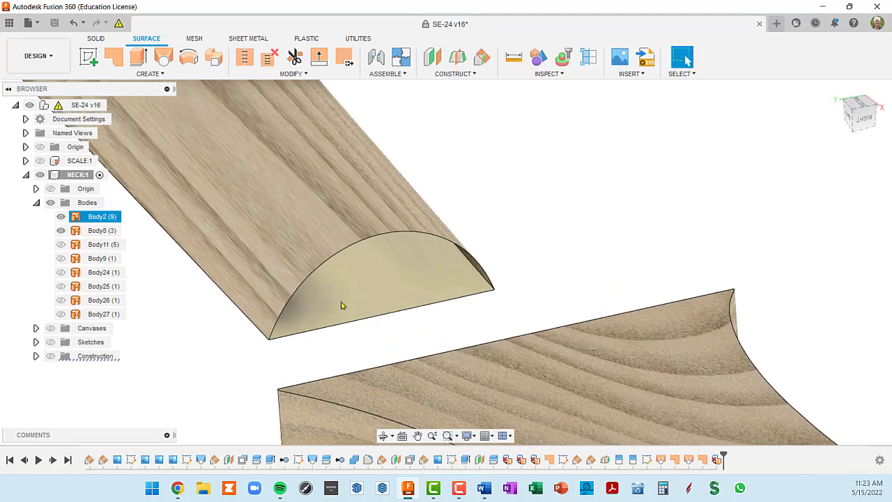
shift+middle_drag(354, 286, 472, 272)
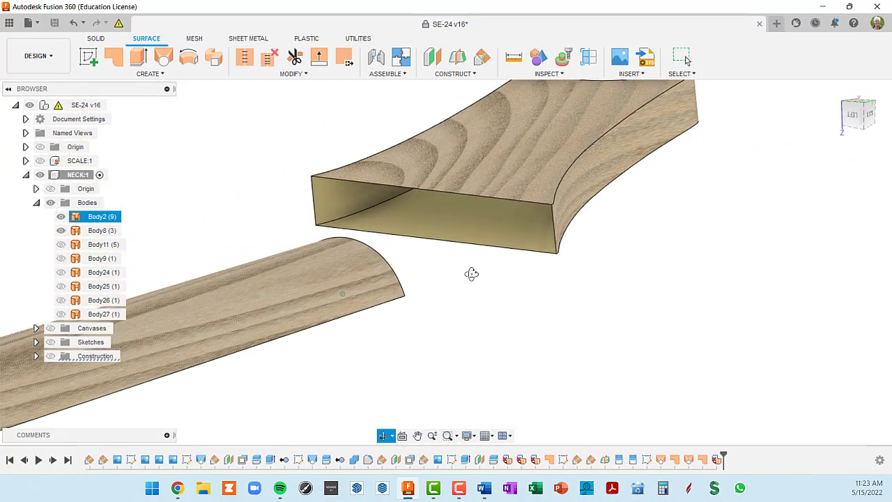
- Show Body11 and Body9, toggling Body11 to examine which faces it adds at the neck's end
click(61, 244)
shift+middle_drag(393, 323, 361, 341)
click(454, 290)
shift+middle_drag(454, 290, 420, 285)
scroll(436, 279, up, 6)
scroll(570, 217, down, 3)
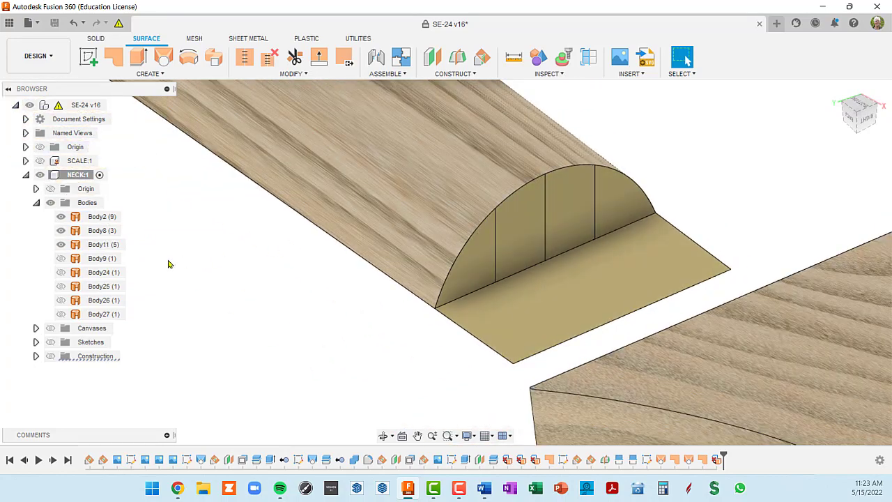
click(61, 244)
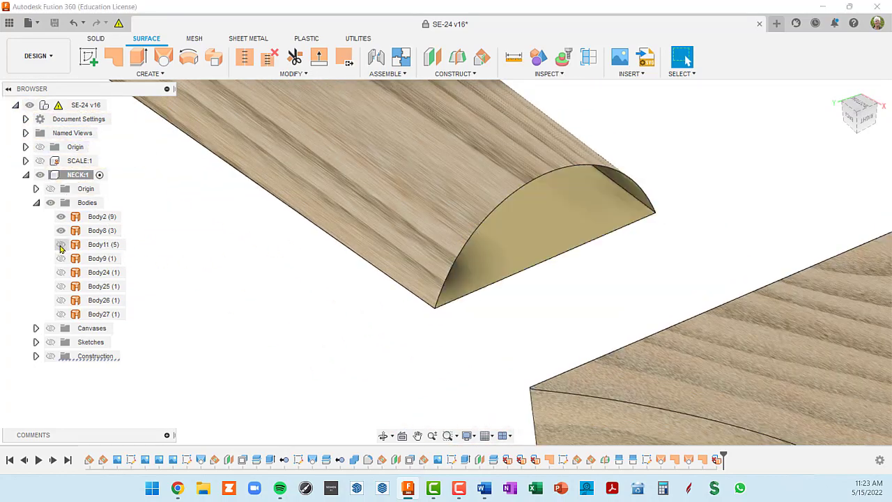
click(60, 244)
click(61, 258)
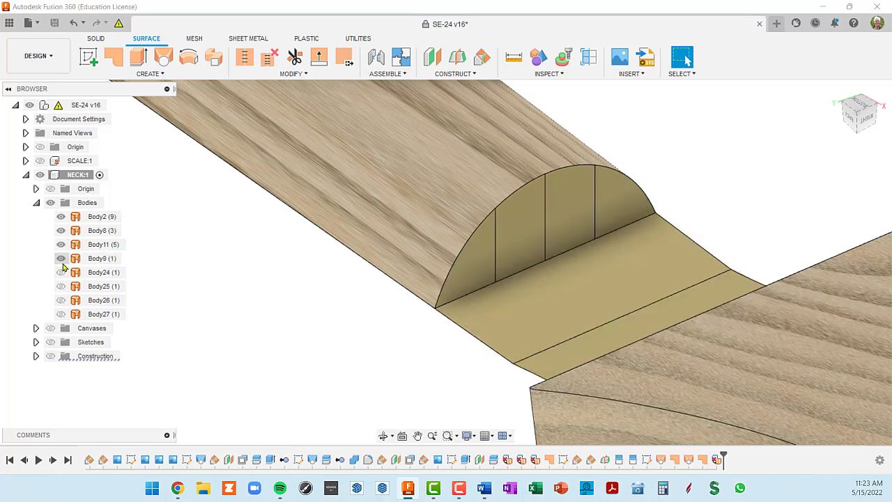
- Isolate the neck body (Body2) together with Body11 by hiding the headstock (Body8) and Body9
click(61, 230)
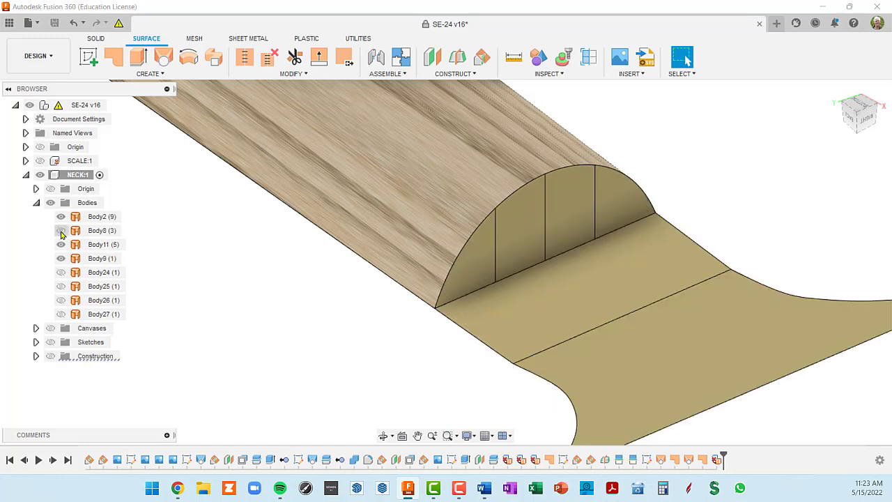
click(60, 216)
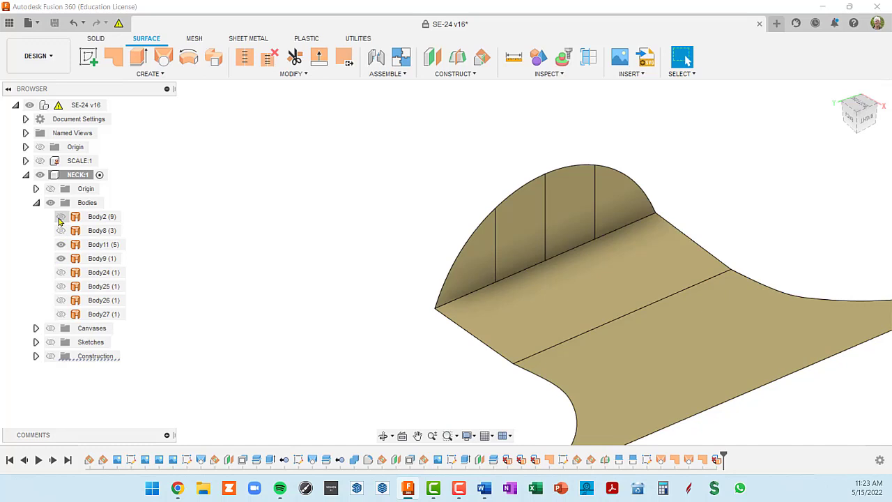
click(61, 244)
click(60, 258)
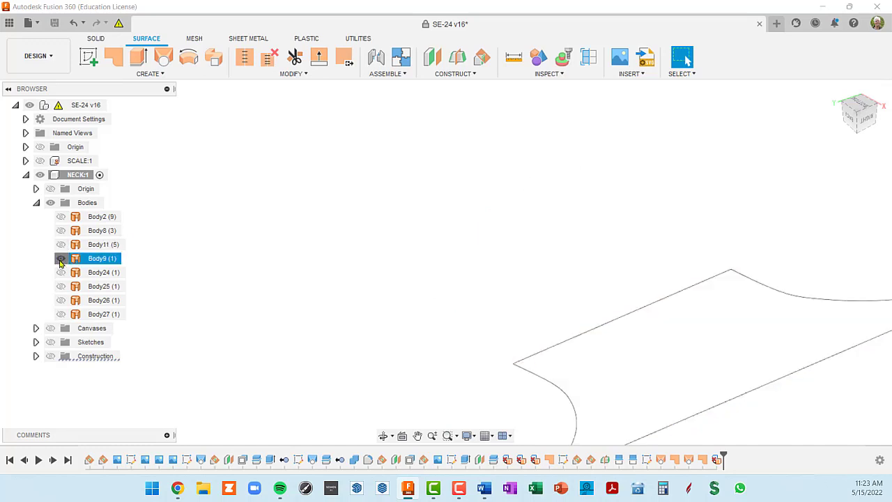
click(60, 216)
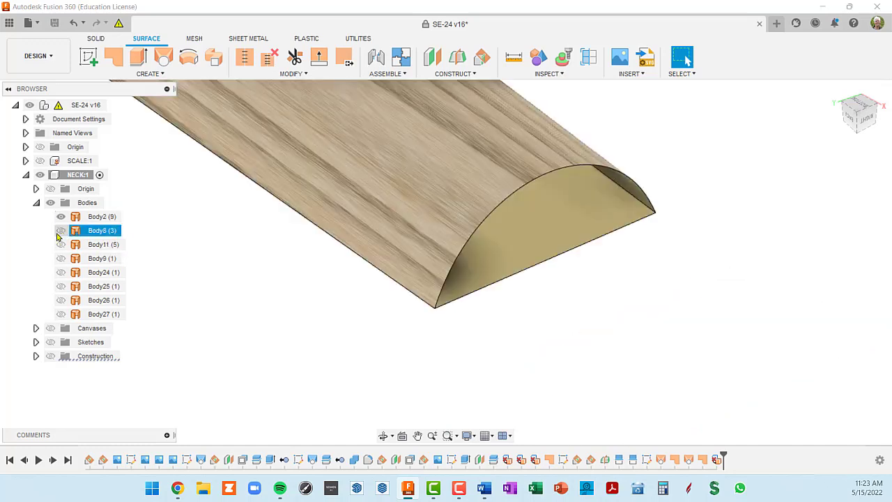
click(61, 231)
click(61, 231)
click(61, 244)
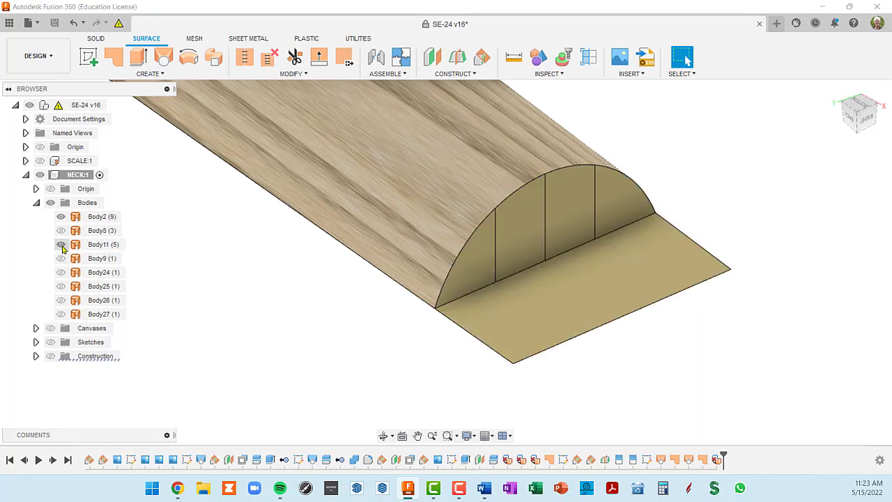
middle_drag(437, 309, 446, 303)
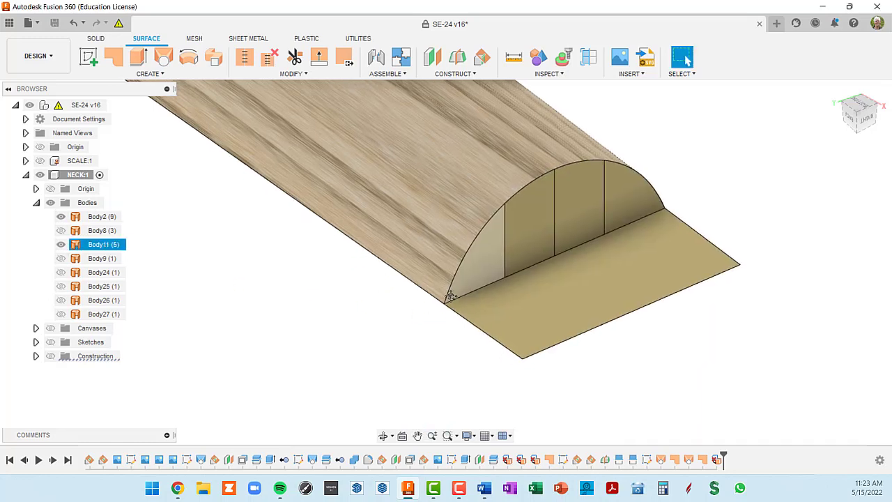
shift+middle_drag(344, 231, 446, 243)
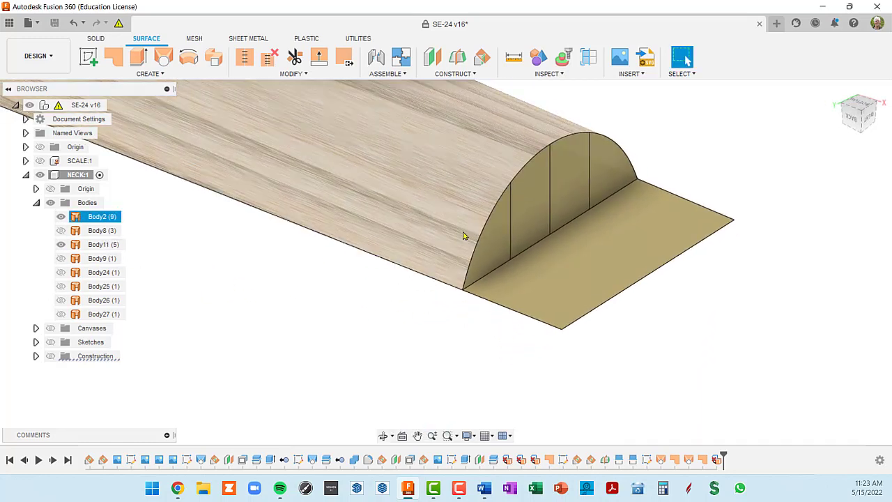
- Delete the four upright faces of Body11 that close off the neck's arched end
click(490, 240)
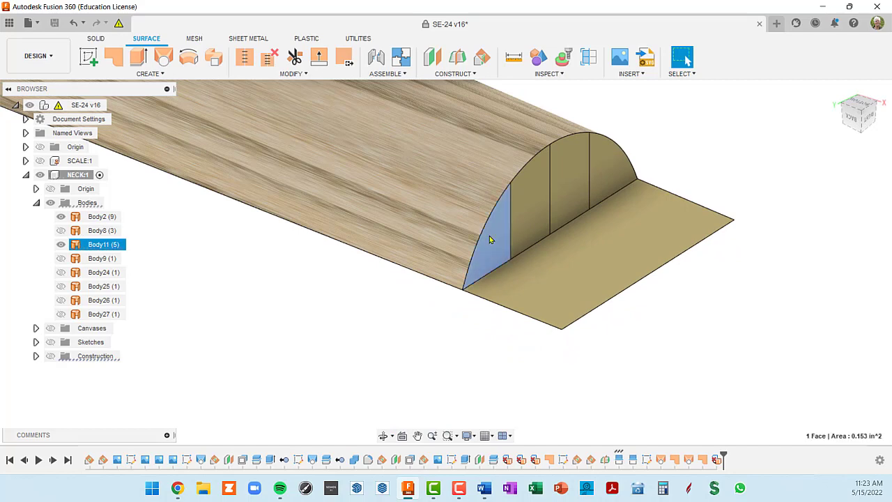
ctrl+click(522, 210)
ctrl+click(581, 187)
ctrl+click(607, 177)
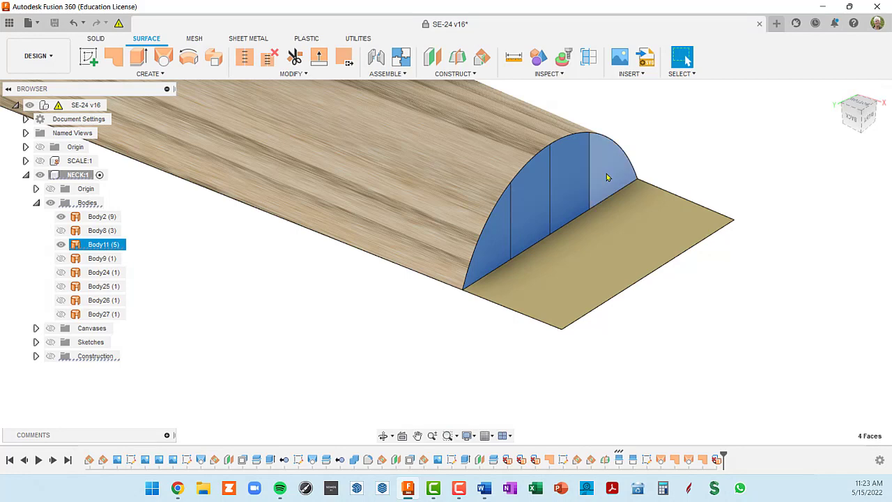
key(Delete)
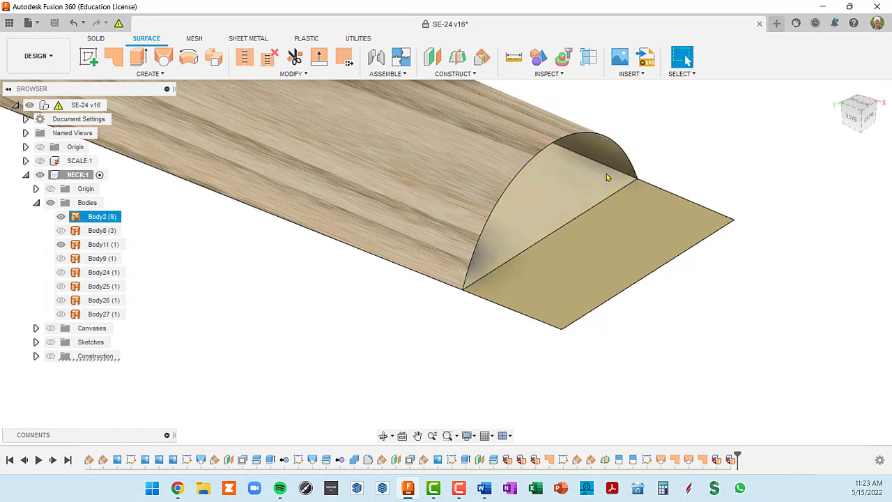
- Show the headstock body (Body8), Body9 and the four transition surfaces Body24 to Body27 again
click(61, 231)
shift+middle_drag(223, 327, 379, 283)
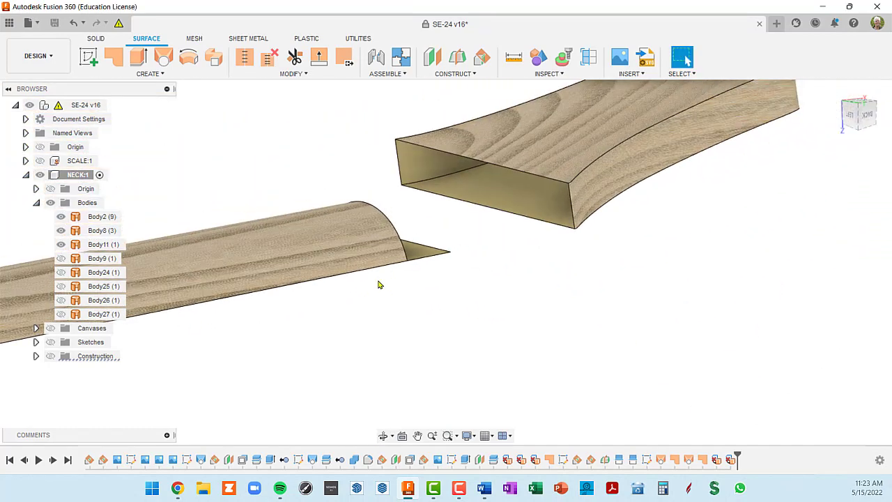
click(60, 259)
click(61, 273)
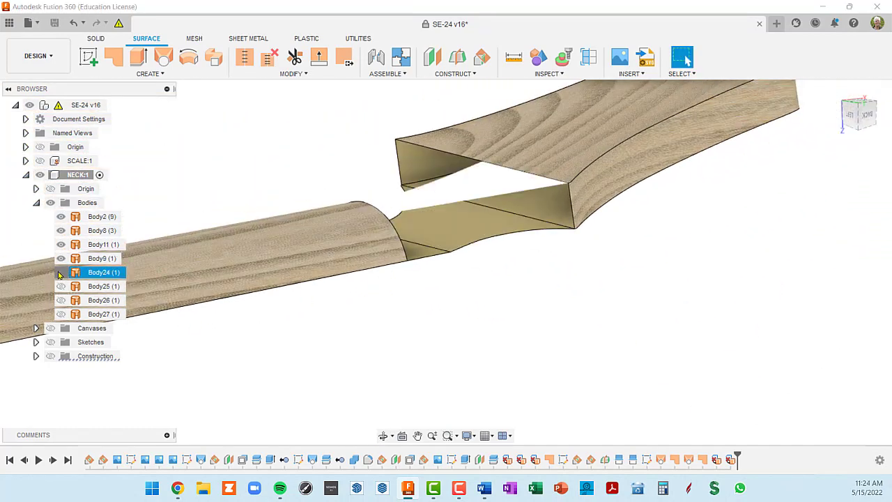
click(60, 285)
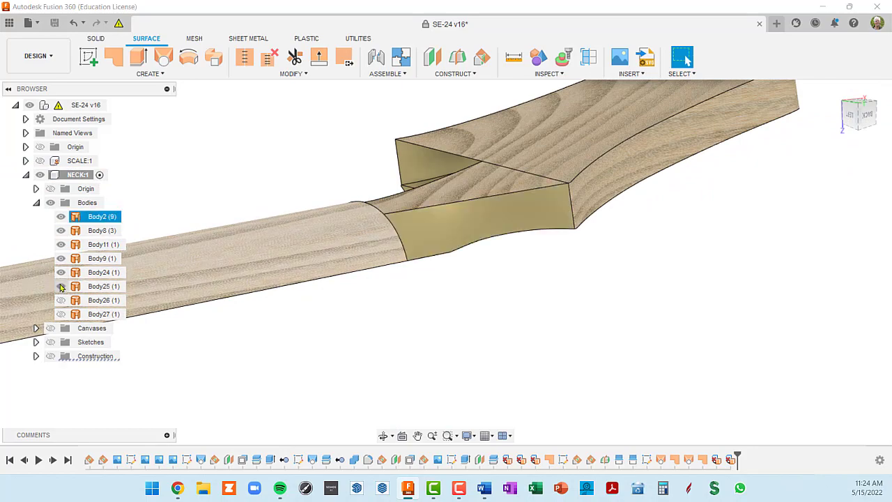
click(62, 301)
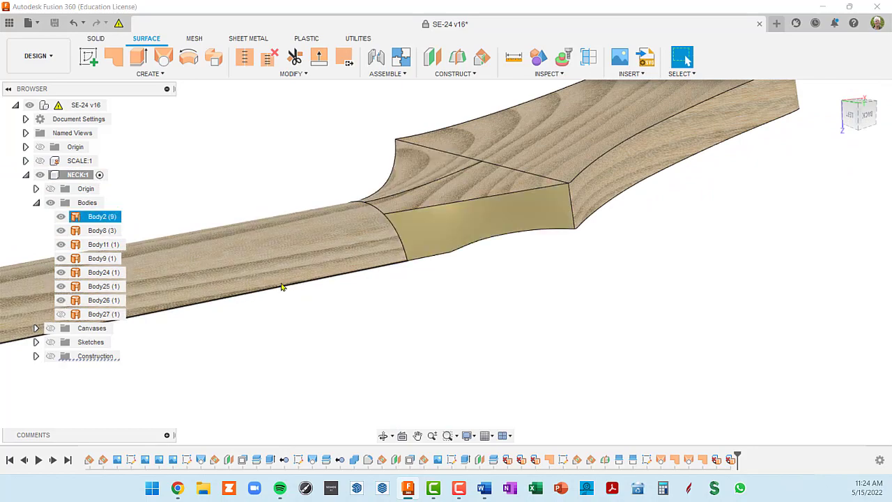
shift+middle_drag(284, 287, 340, 285)
middle_drag(340, 285, 785, 304)
shift+middle_drag(652, 313, 444, 321)
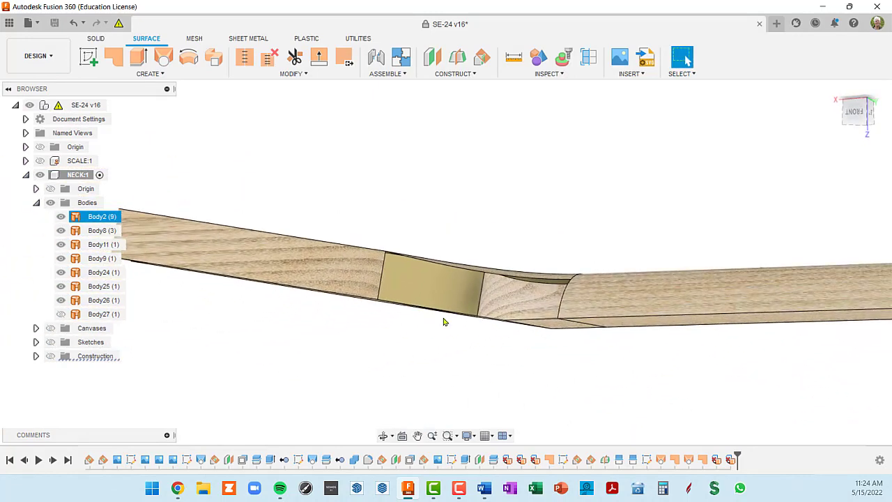
click(61, 314)
click(61, 315)
- Stitch all eight surface bodies of the neck, headstock and transition into one new body with a 0.004 in tolerance
shift+middle_drag(269, 349, 370, 277)
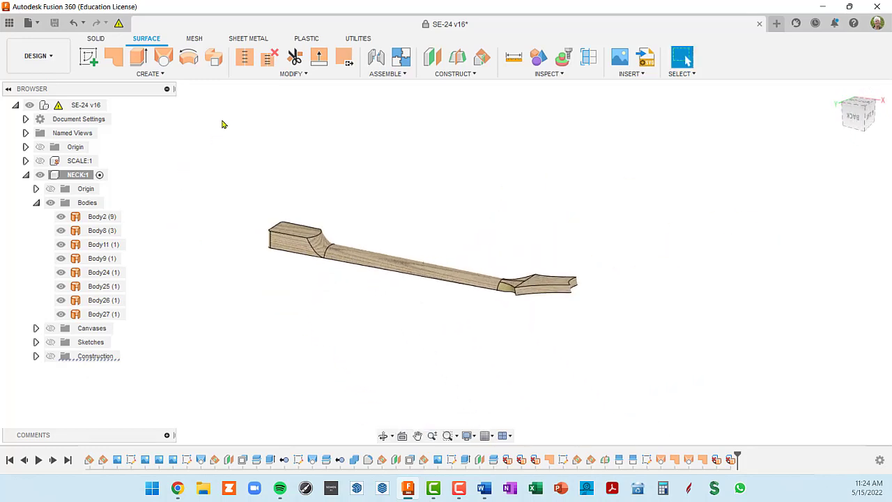
drag(193, 151, 736, 387)
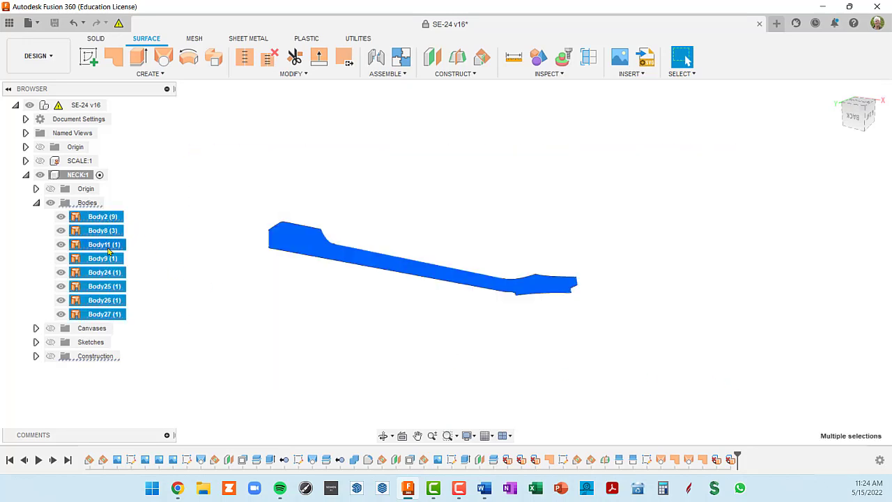
click(245, 58)
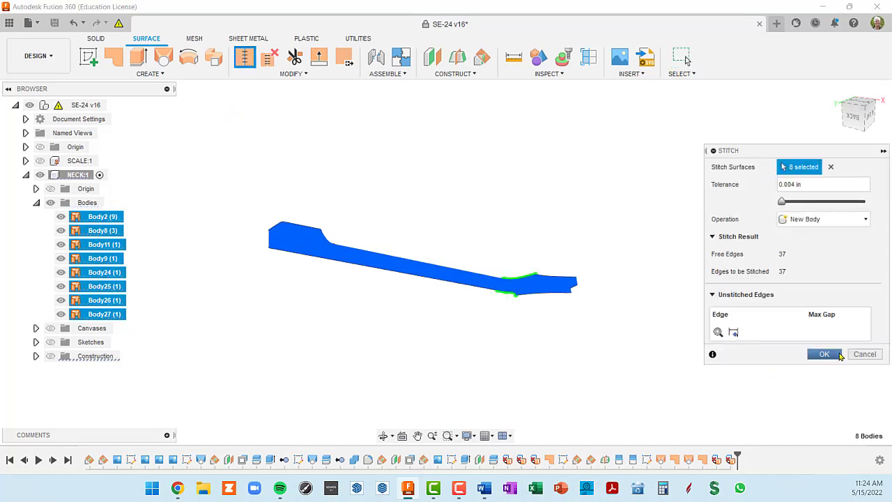
click(831, 355)
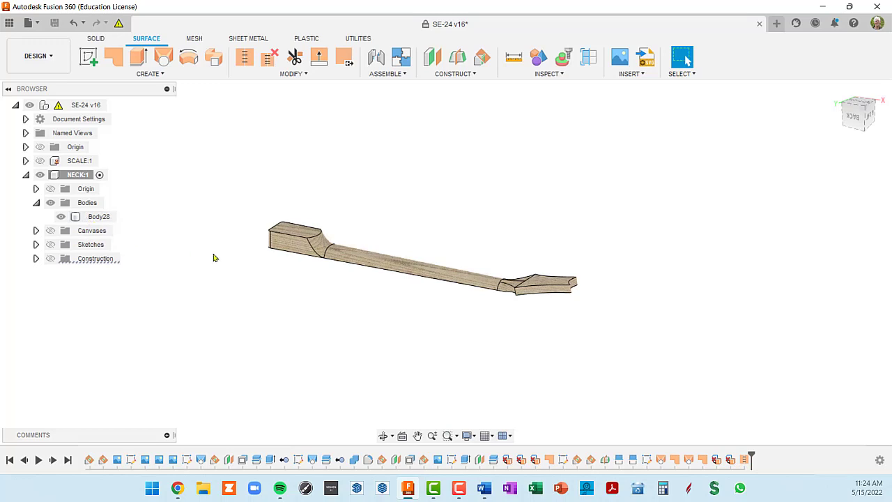
- Examine the stitched body around the neck-to-headstock transition from above, below and the side
shift+middle_drag(283, 275, 293, 335)
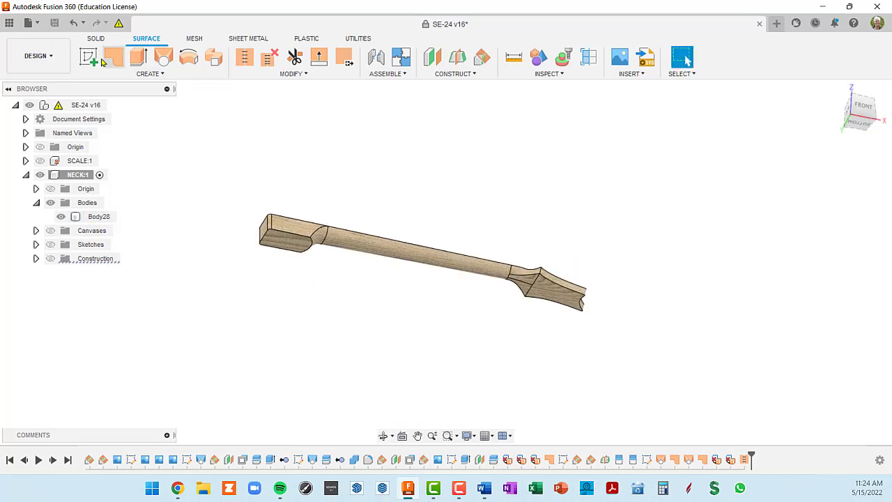
click(98, 39)
shift+middle_drag(389, 198, 345, 270)
scroll(519, 298, up, 8)
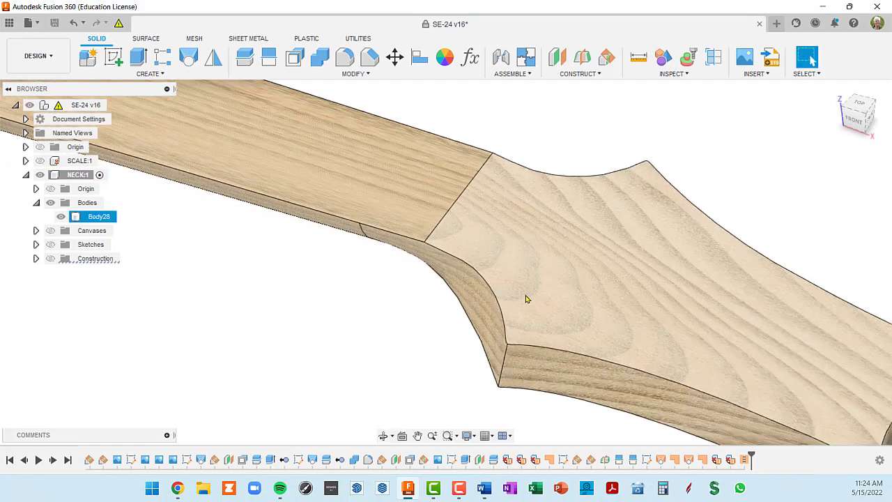
shift+middle_drag(528, 299, 554, 272)
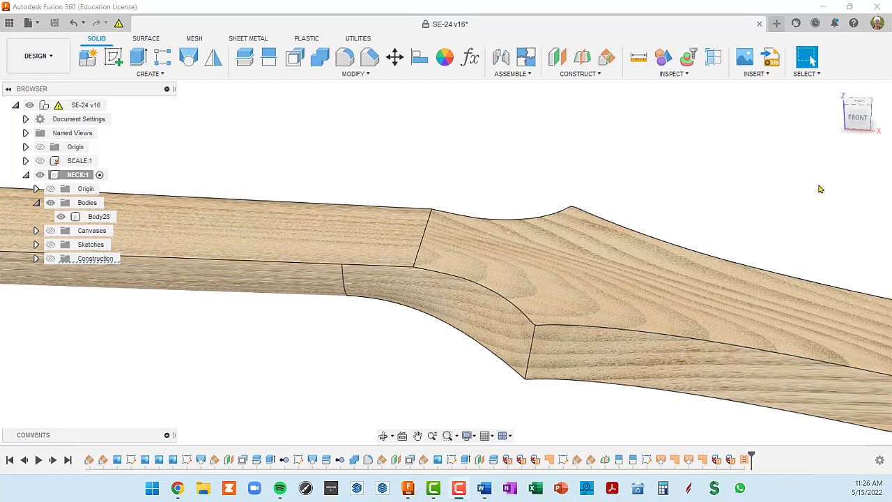
middle_drag(746, 201, 612, 141)
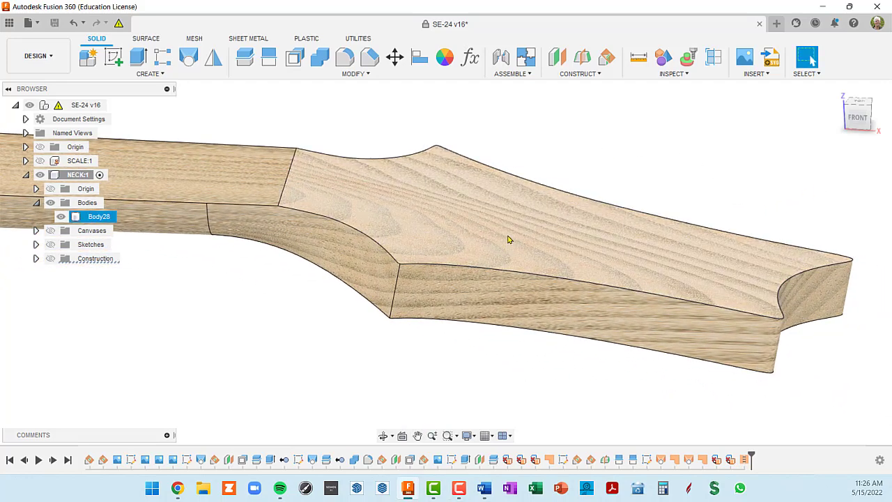
shift+middle_drag(501, 245, 520, 230)
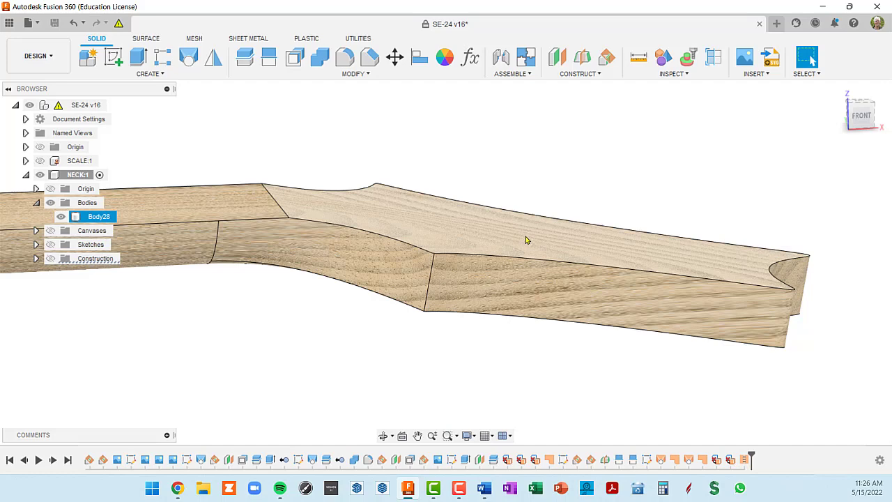
shift+middle_drag(513, 240, 376, 235)
scroll(376, 234, down, 6)
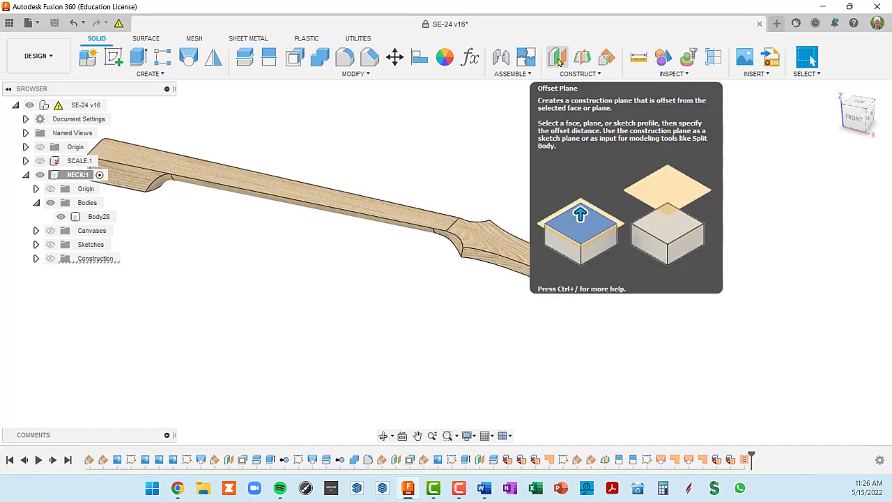
- Create a construction plane offset -0.125 in from the top face of the headstock
click(558, 61)
click(502, 234)
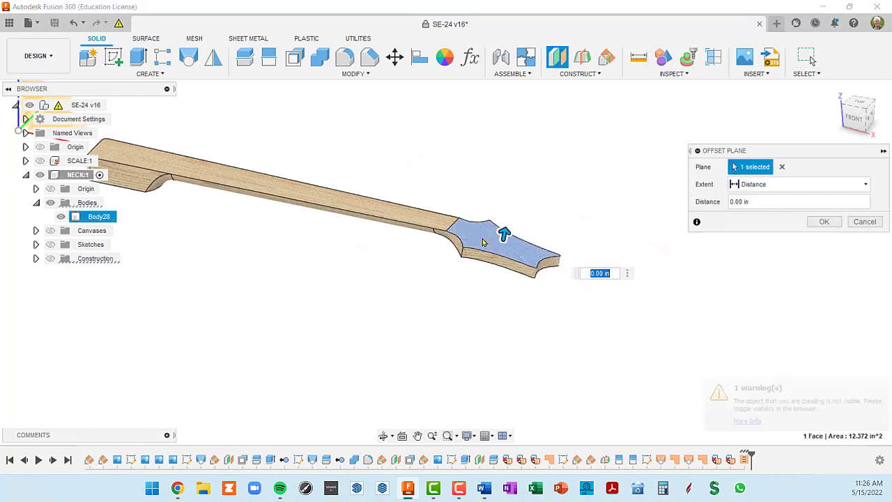
drag(504, 232, 497, 261)
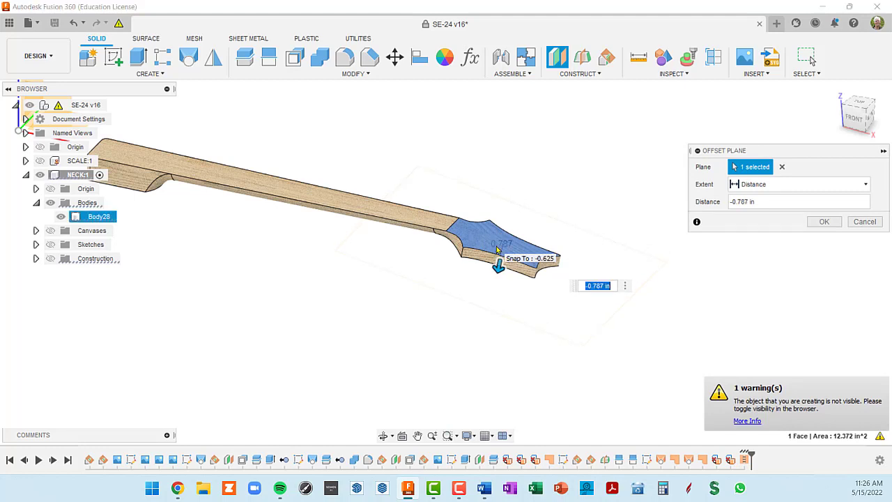
text(-)
text(125)
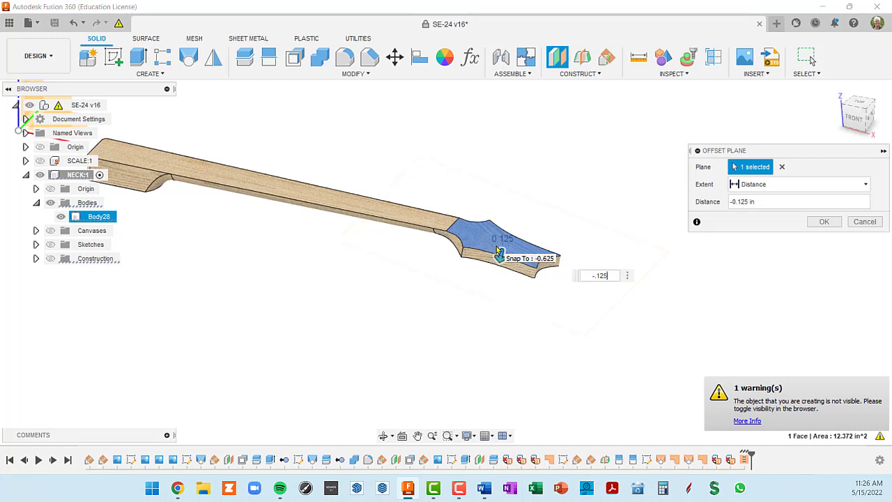
key(Return)
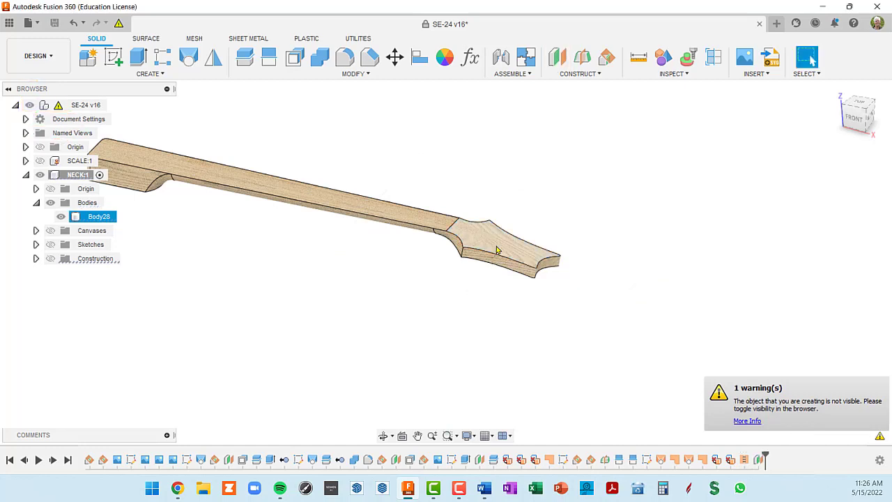
- Show the neck's construction geometry and hide the NUTLINE plane so only the new offset plane is displayed
click(50, 258)
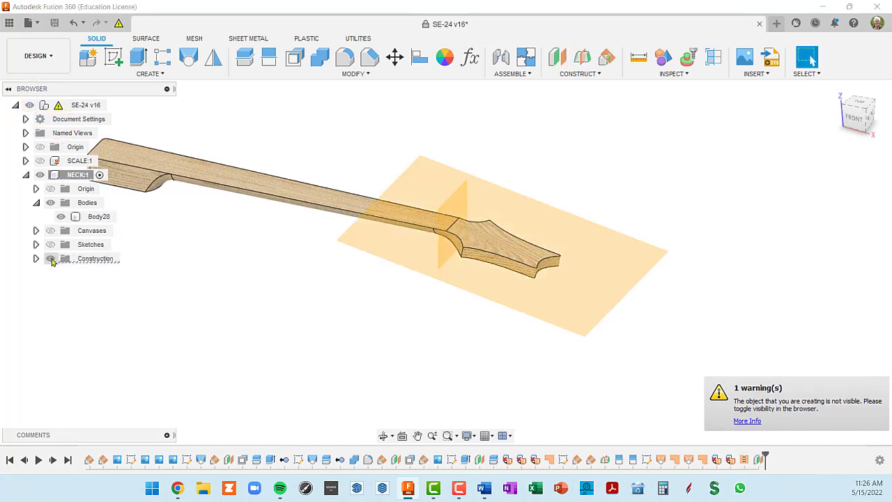
scroll(463, 253, up, 3)
scroll(467, 251, up, 5)
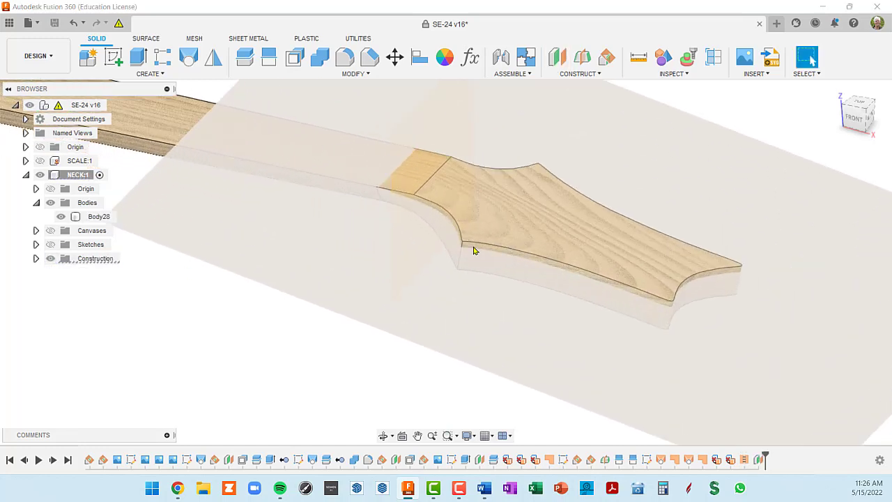
shift+middle_drag(472, 249, 571, 255)
scroll(456, 255, down, 3)
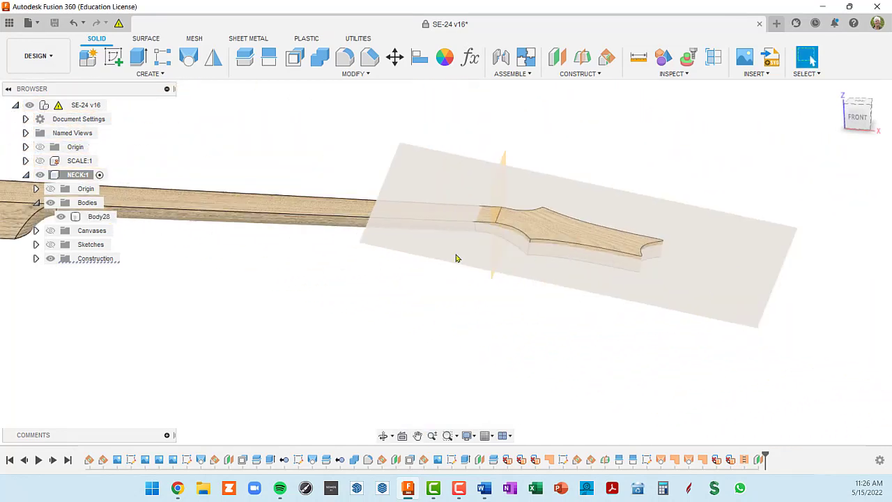
click(36, 259)
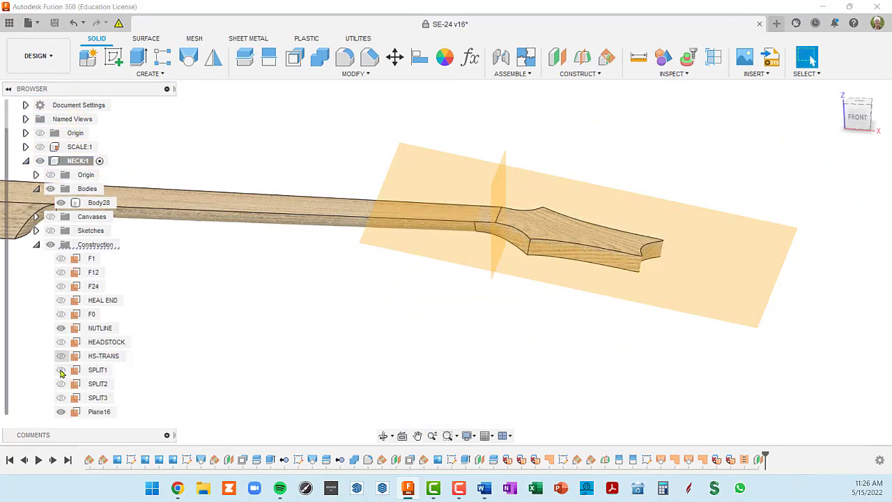
click(61, 412)
click(61, 329)
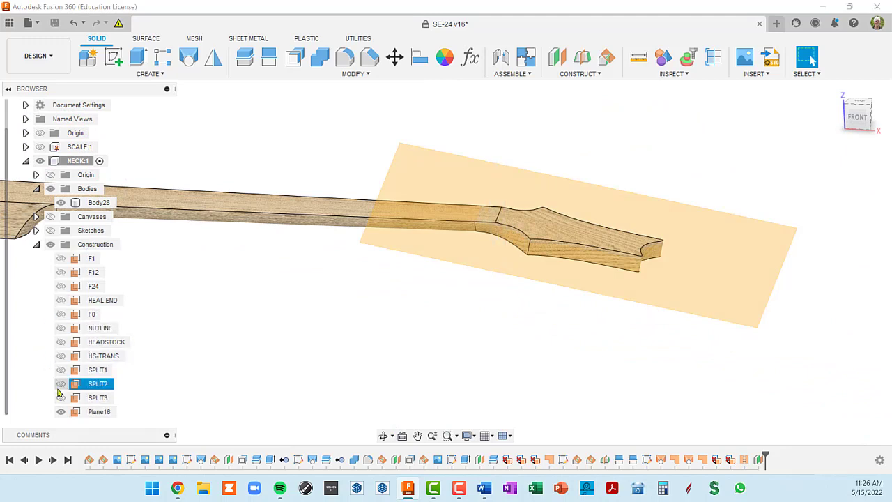
- Rename the new offset plane as HS CAP
click(99, 412)
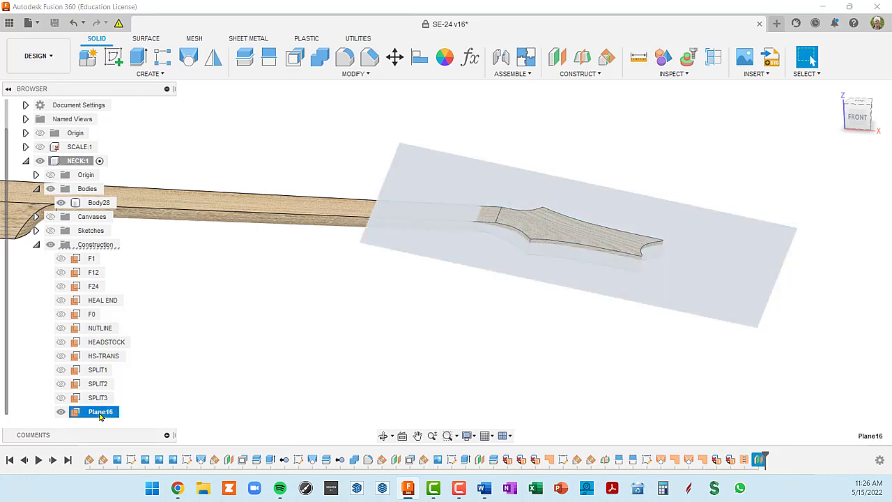
double_click(100, 412)
text(HS CAP)
key(Return)
- Split the neck body (Body28) using the HS CAP plane as the splitting tool
scroll(407, 294, up, 3)
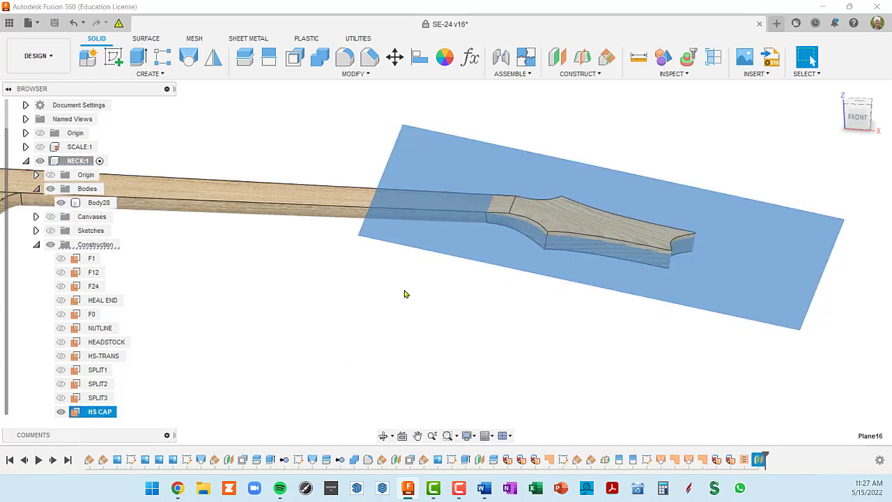
middle_drag(580, 177, 472, 214)
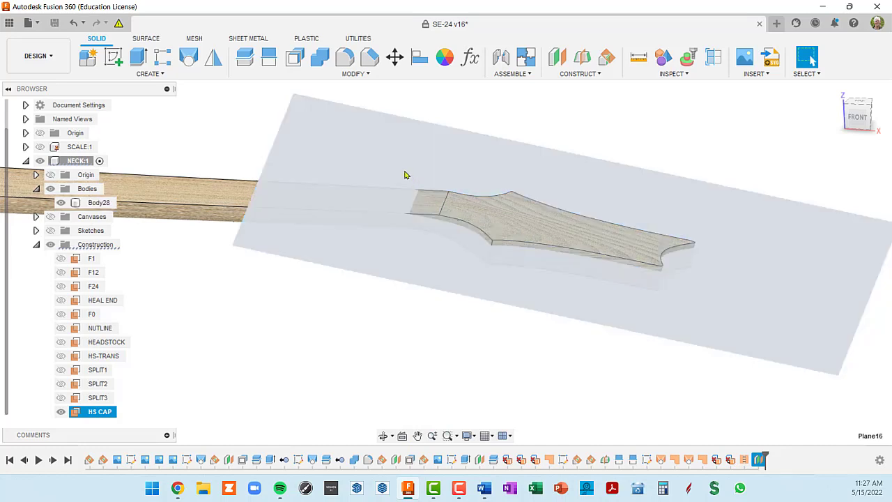
click(243, 58)
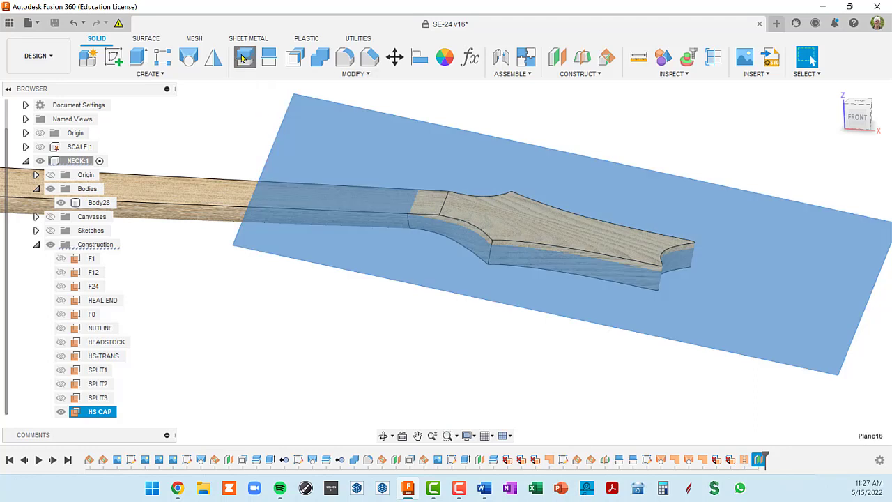
click(175, 199)
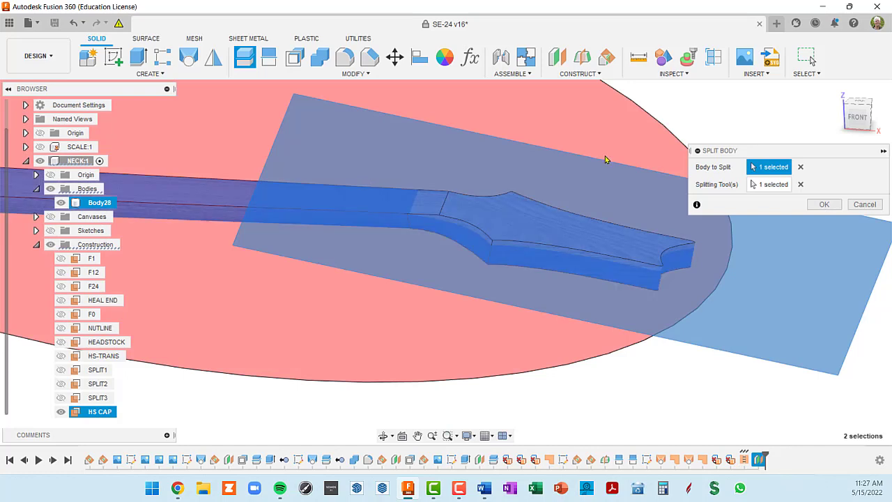
scroll(666, 179, down, 5)
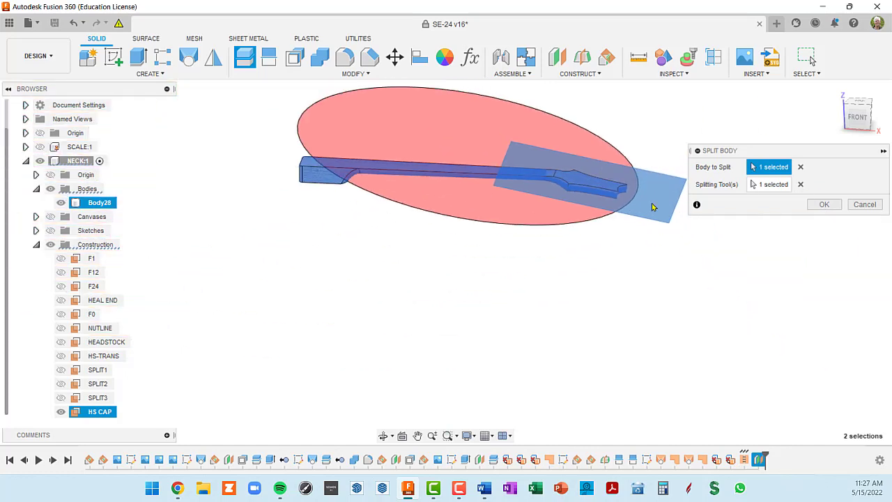
click(800, 184)
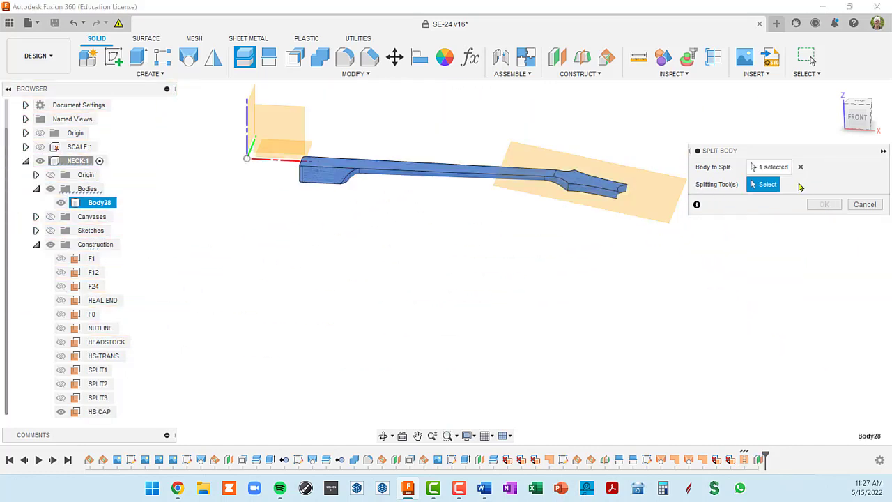
click(664, 195)
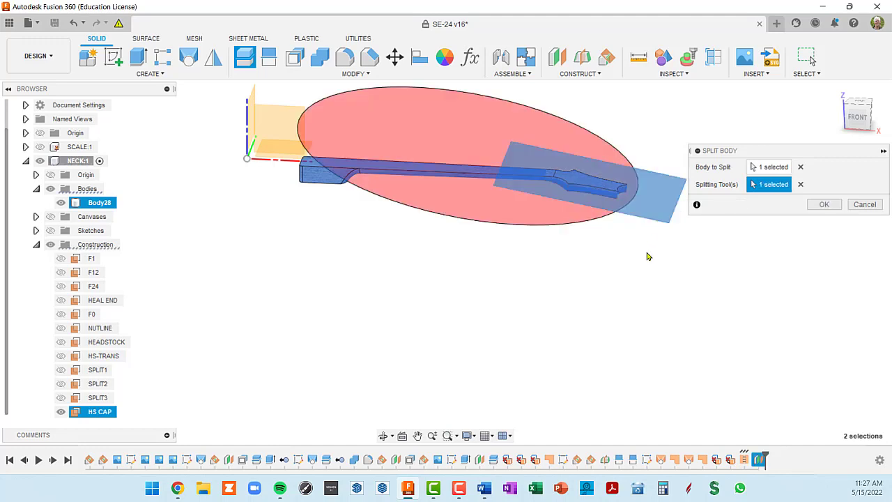
scroll(716, 242, up, 2)
scroll(642, 247, down, 2)
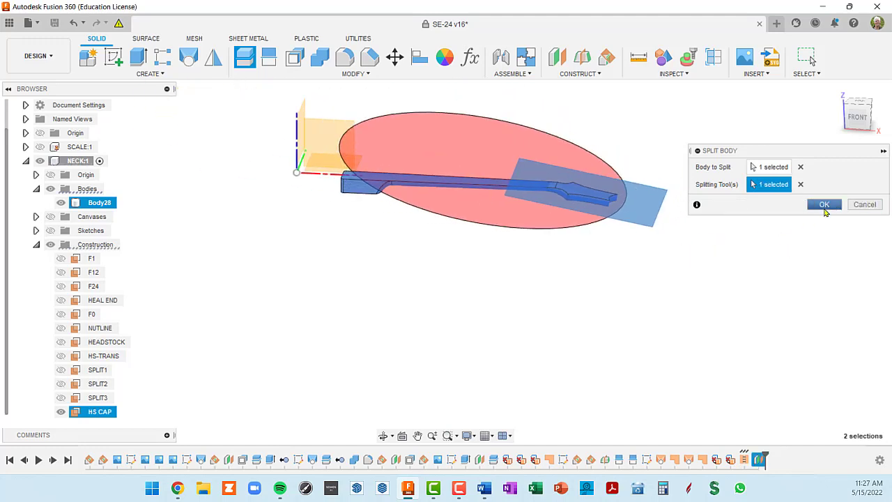
click(824, 205)
- Hide the HS CAP construction plane
scroll(583, 227, up, 1)
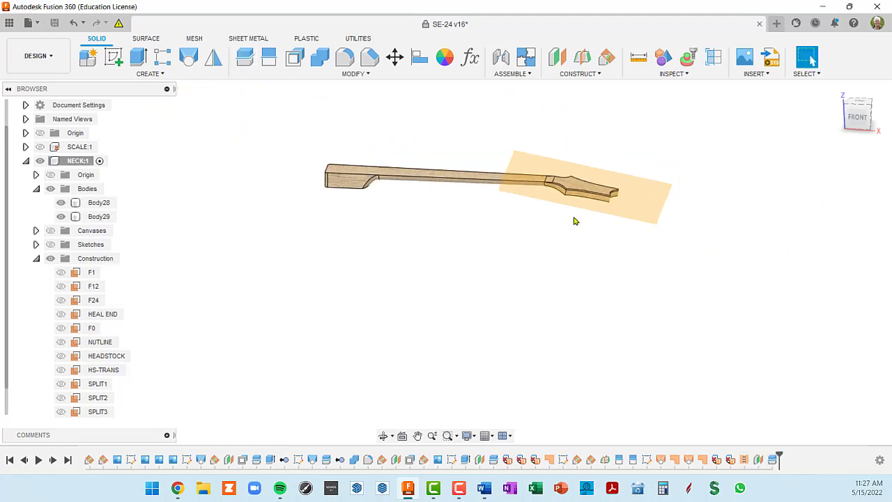
click(51, 260)
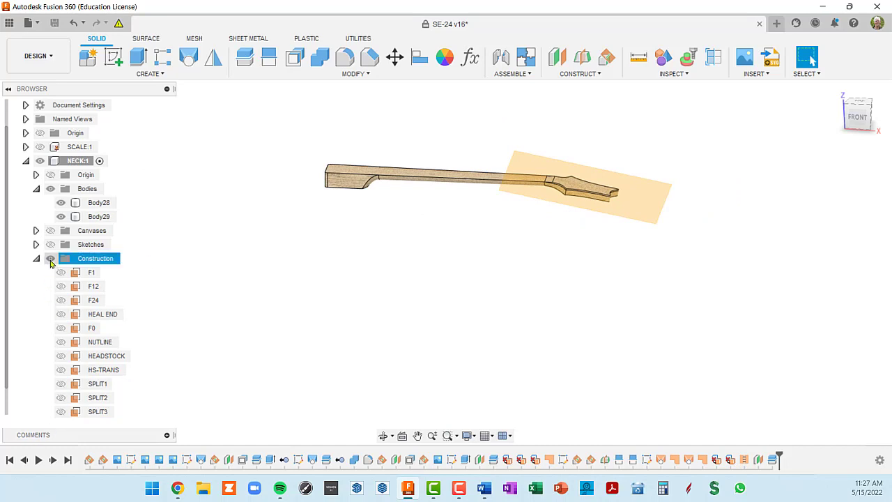
scroll(63, 412, down, 1)
click(61, 413)
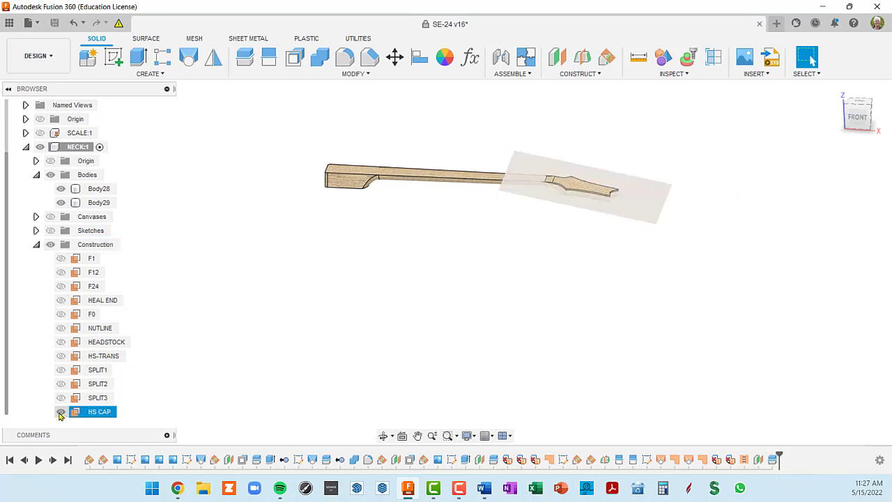
click(60, 412)
- Toggle Body29's visibility to examine the split, and hide Body28 to isolate the headstock cap
scroll(552, 170, up, 4)
click(552, 171)
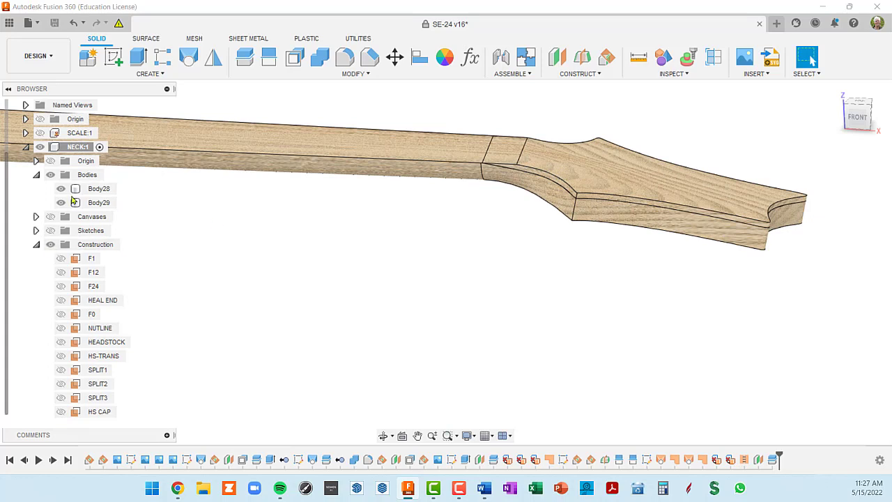
click(74, 203)
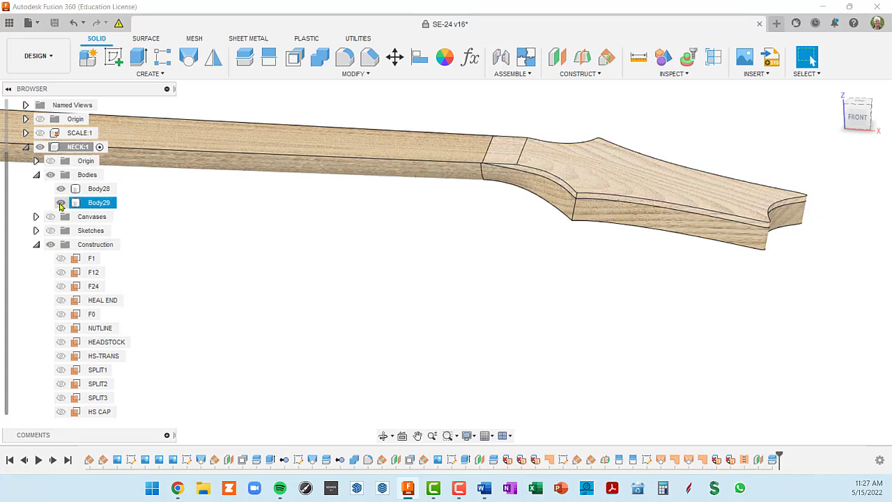
click(61, 203)
click(61, 203)
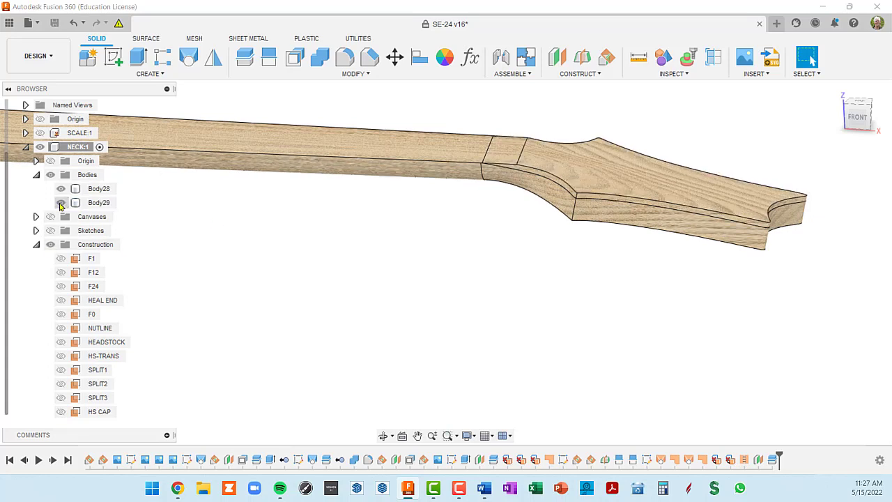
click(61, 203)
click(61, 203)
click(61, 189)
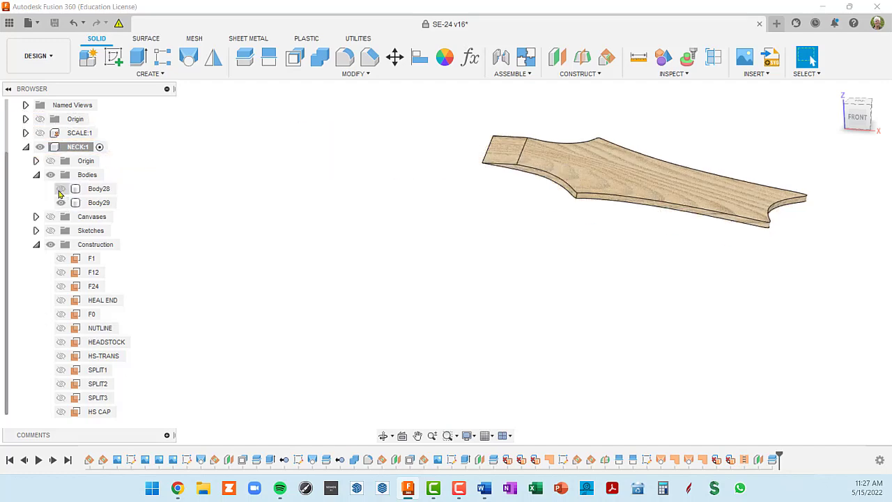
- Show Body28 again and turn on the NUTLINE construction plane across the headstock end of the neck
click(59, 192)
scroll(449, 156, up, 3)
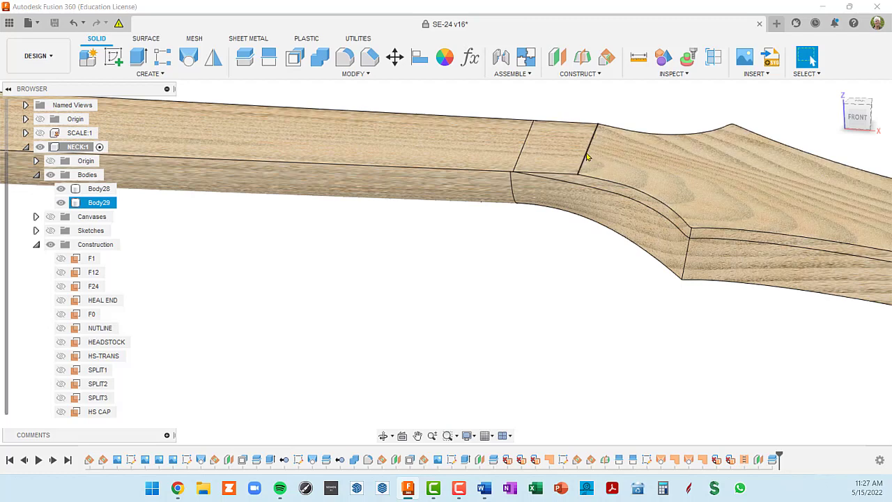
scroll(589, 160, down, 1)
click(416, 327)
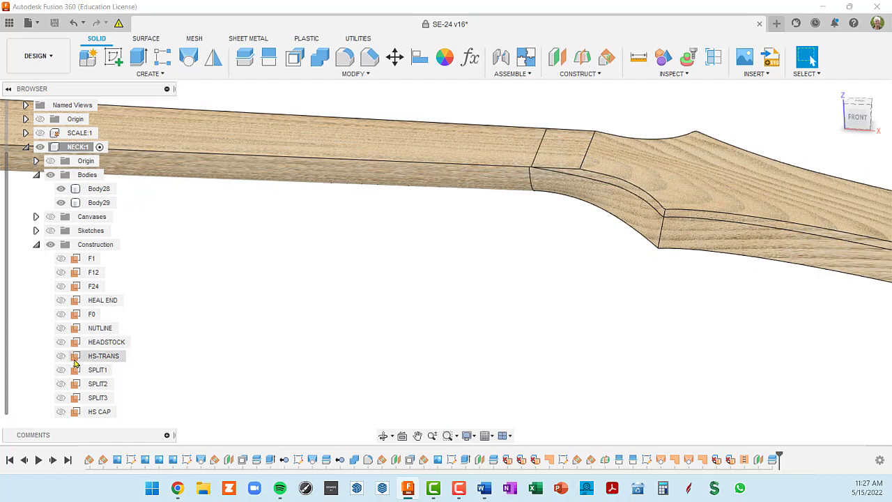
click(62, 329)
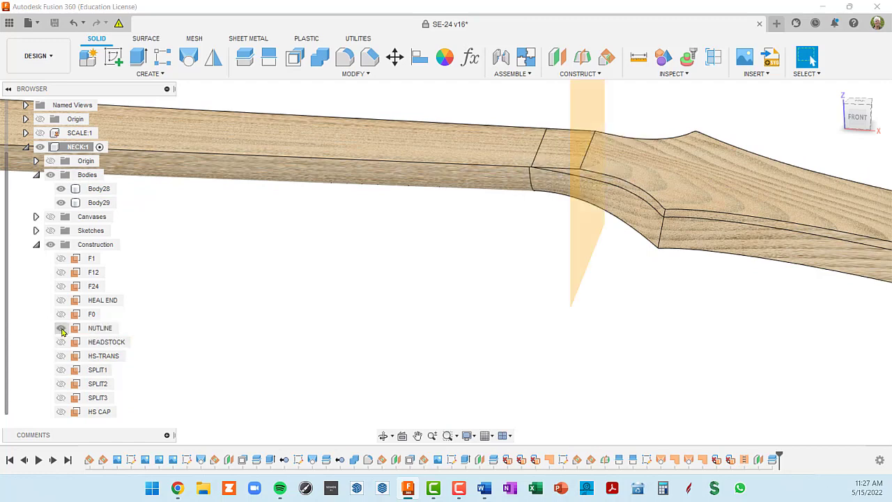
scroll(527, 319, down, 2)
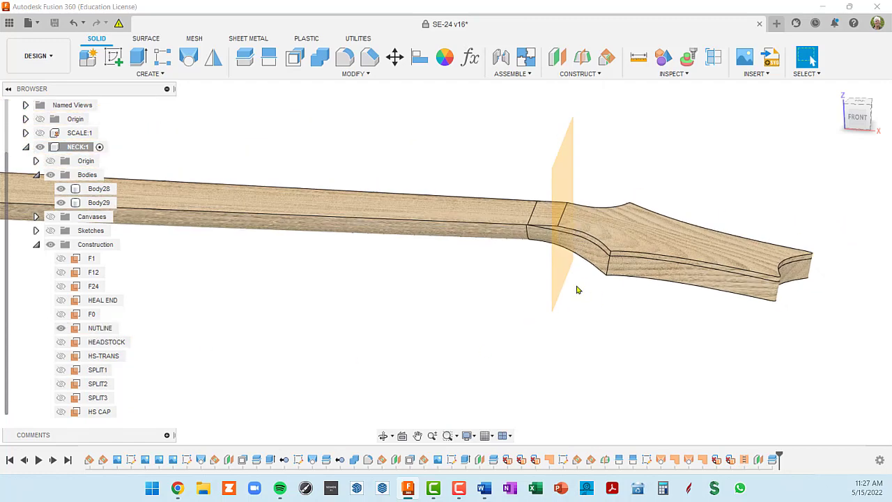
shift+middle_drag(576, 291, 657, 243)
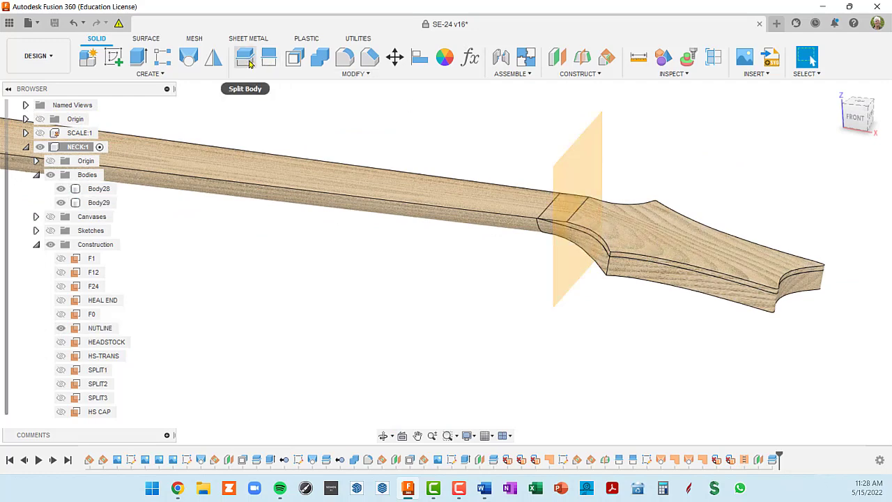
- Split Body29 on the face of the headstock, using the NUTLINE plane as the splitting tool
click(248, 61)
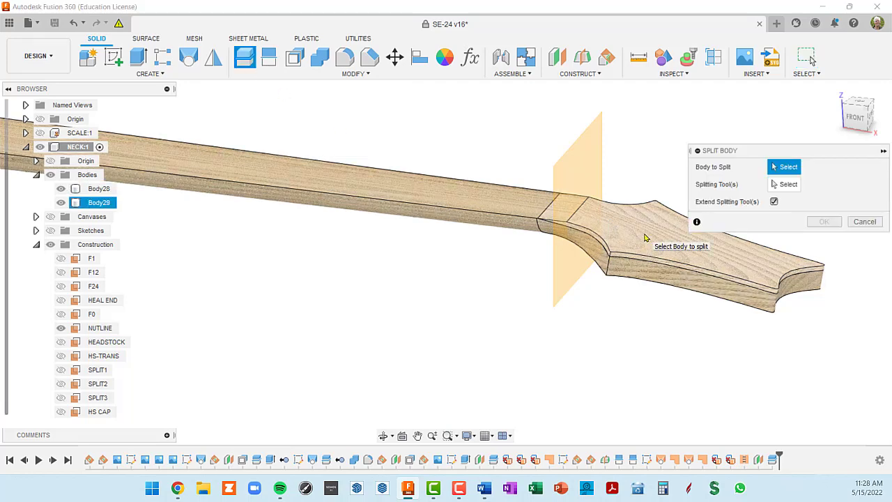
click(645, 238)
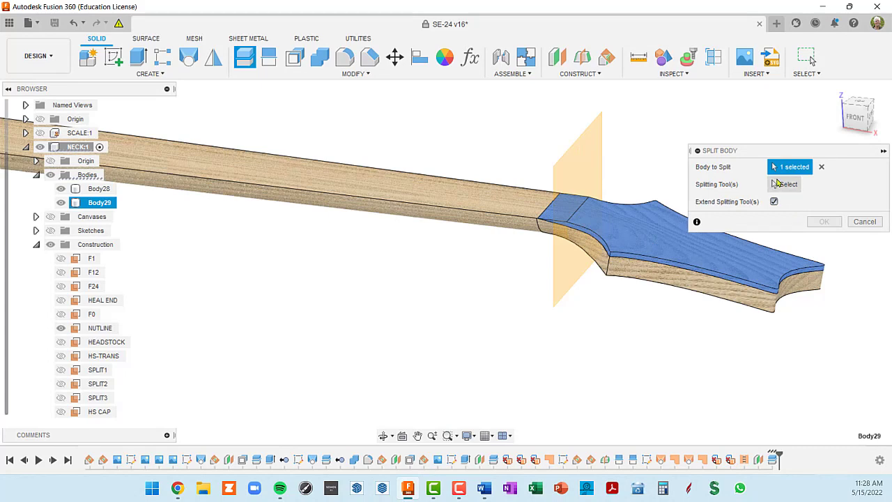
click(785, 184)
click(589, 140)
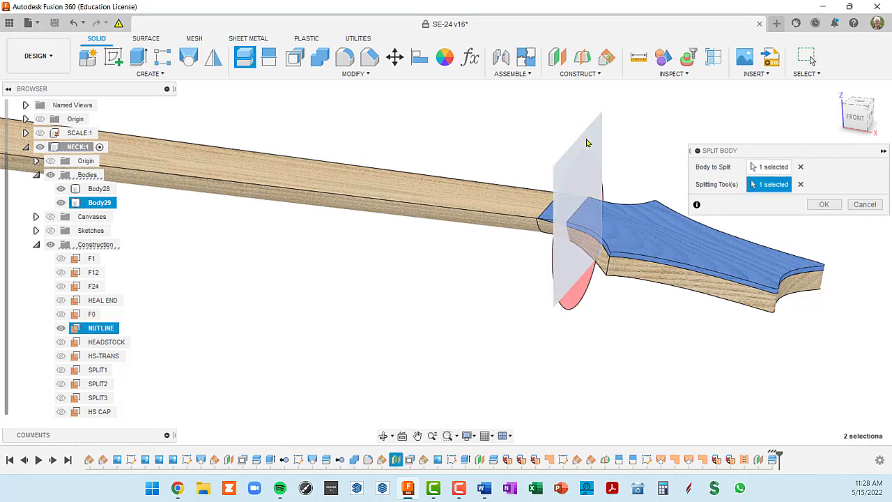
click(825, 204)
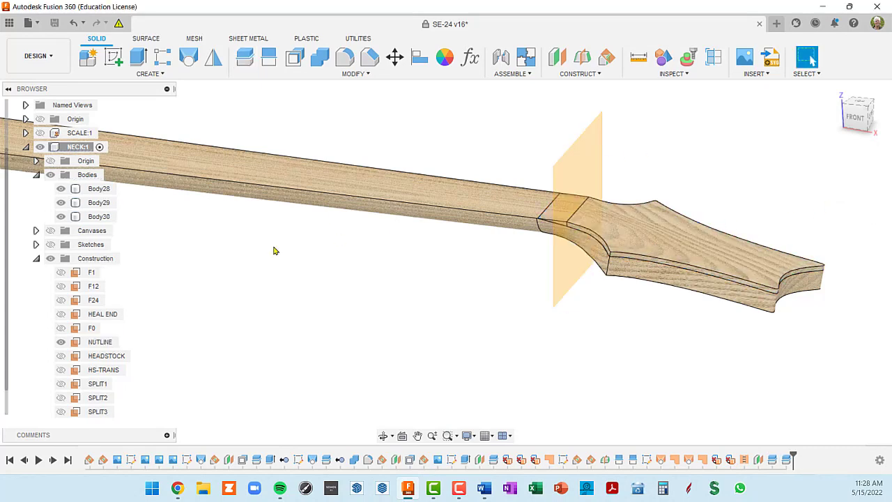
mouse_move(354, 322)
shift+middle_down()
mouse_move(372, 321)
mouse_move(365, 321)
shift+middle_up()
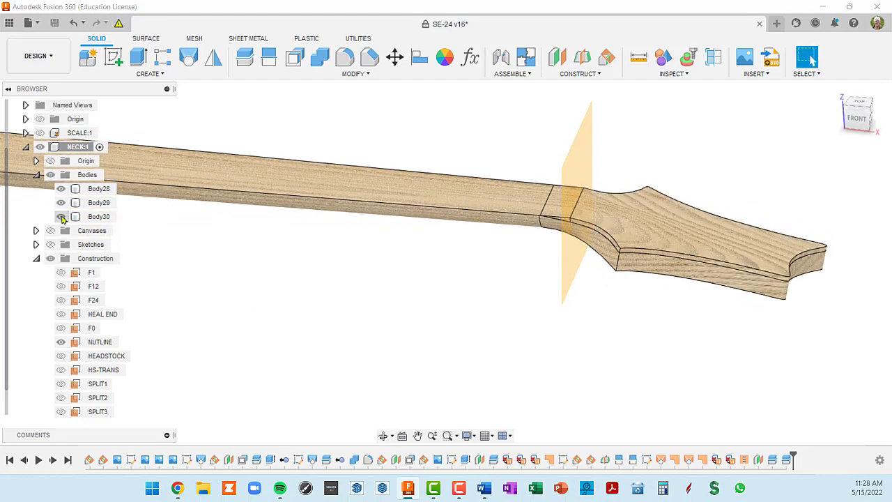
- Rename the headstock overlay body (Body30) as CAP
click(99, 218)
double_click(99, 218)
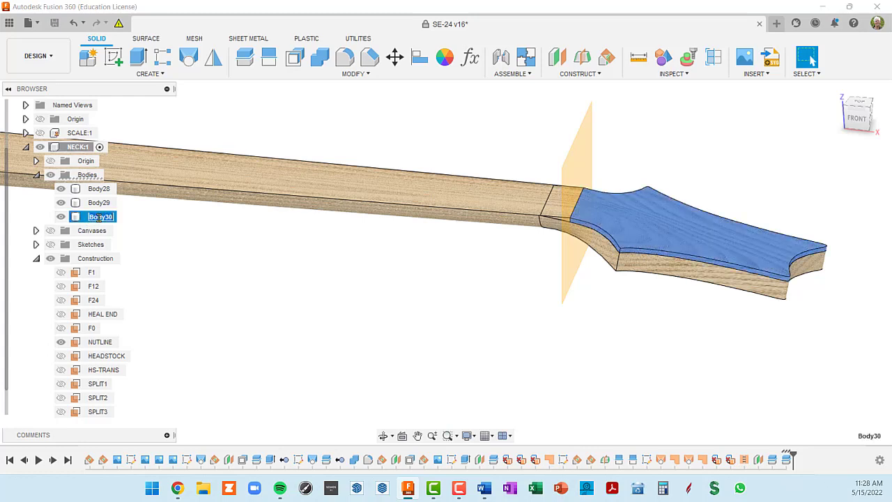
text(CAP)
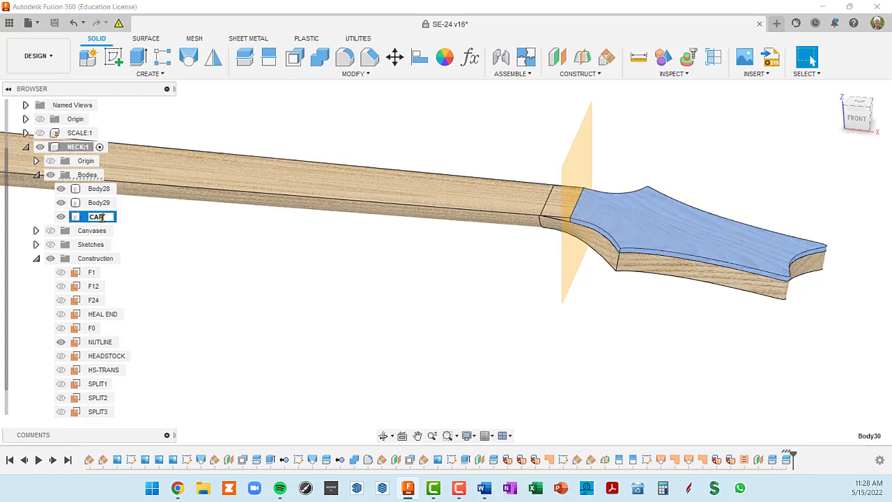
key(Return)
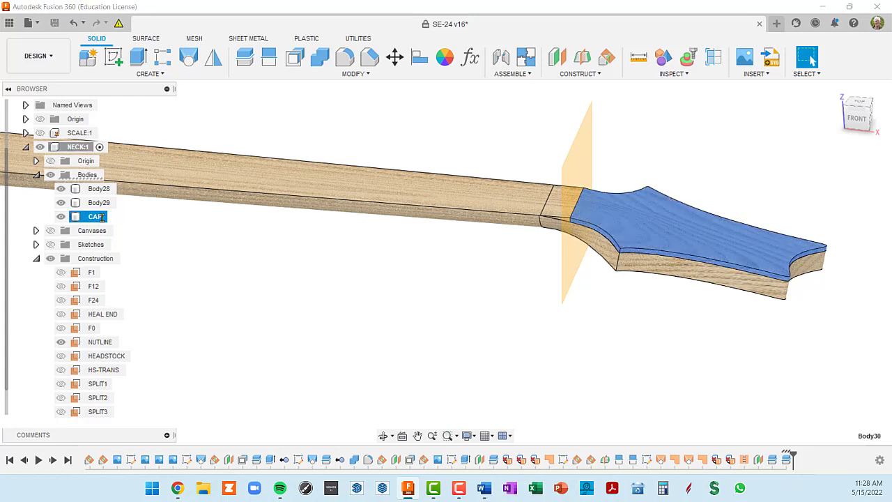
- Hide the construction planes and the CAP body to expose the small leftover piece behind the nut line
click(50, 259)
scroll(673, 234, up, 3)
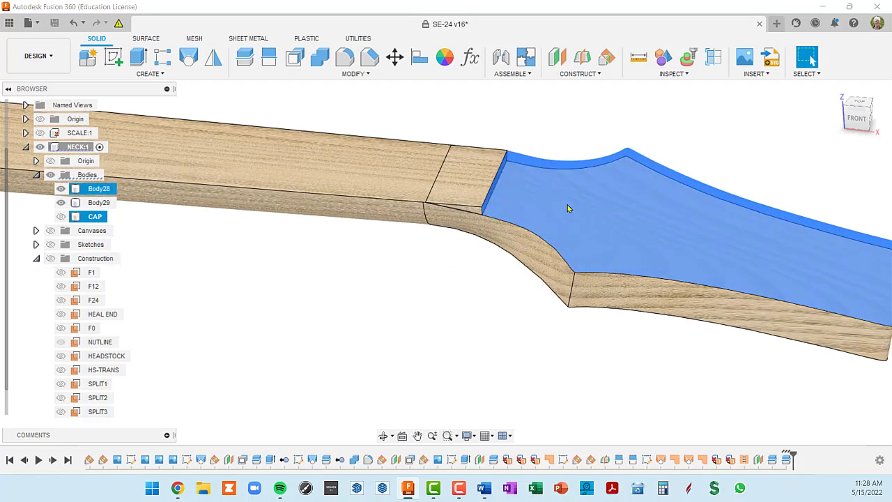
click(432, 249)
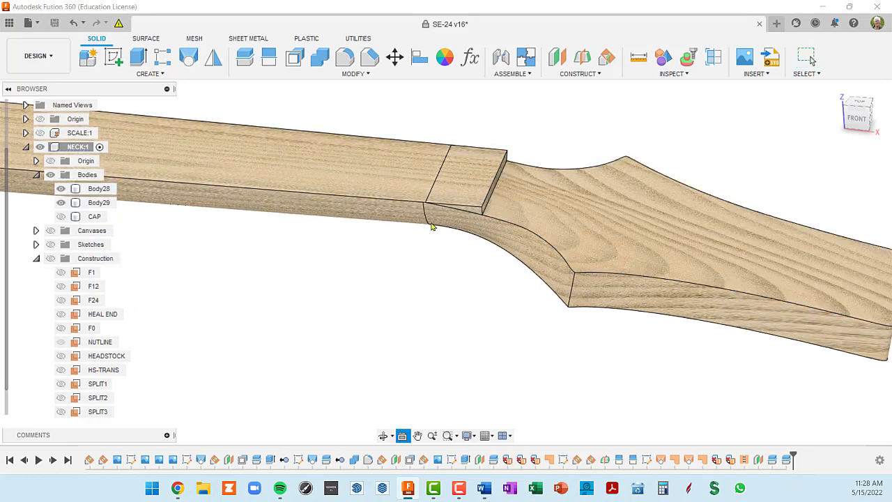
scroll(444, 241, down, 3)
scroll(446, 248, down, 2)
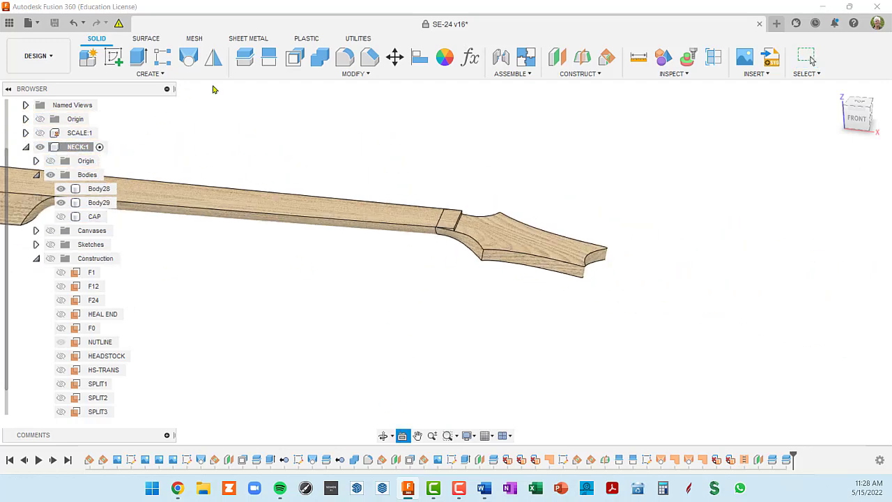
- Combine Body28 as the target with Body29 as the tool body, using the Join operation without keeping tools
click(320, 60)
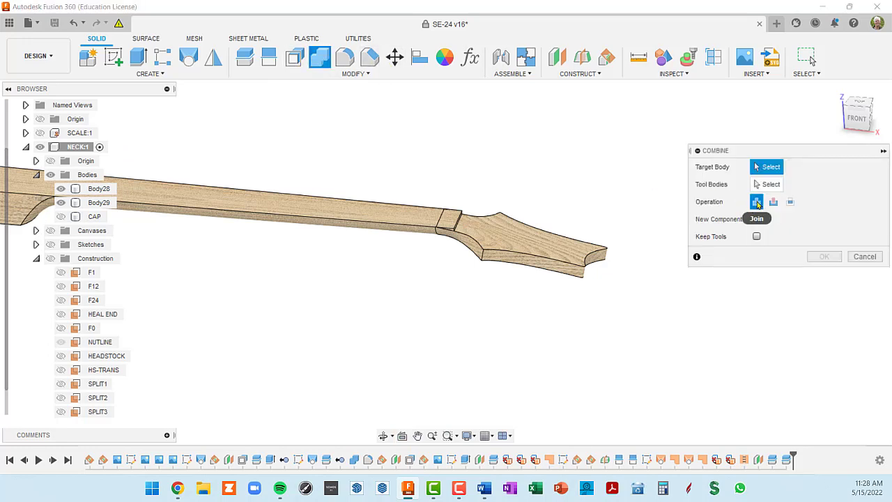
click(95, 190)
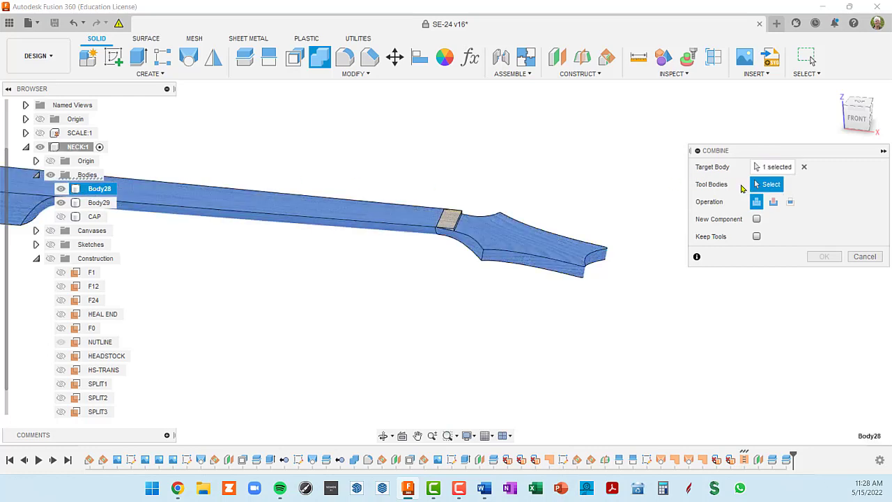
click(98, 204)
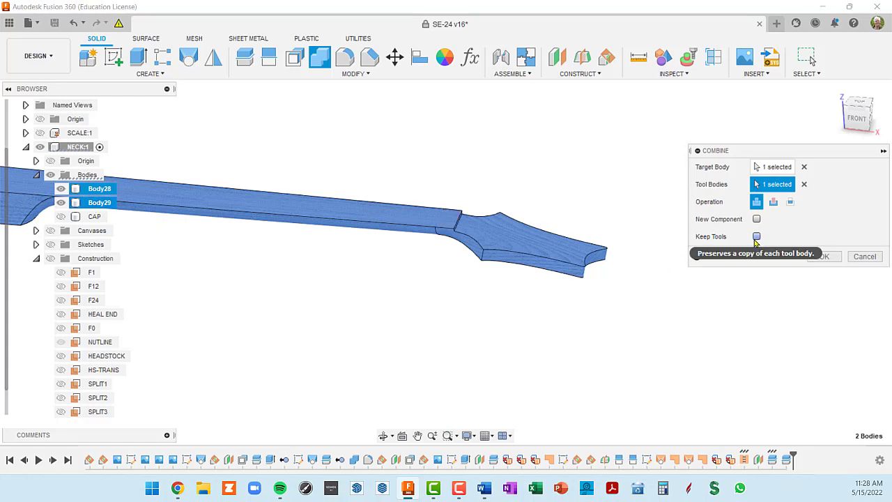
click(825, 257)
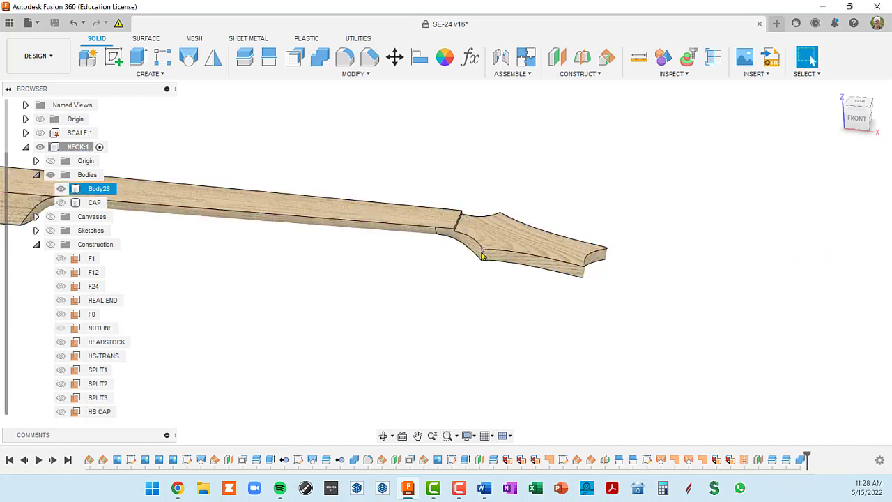
middle_drag(374, 263, 465, 243)
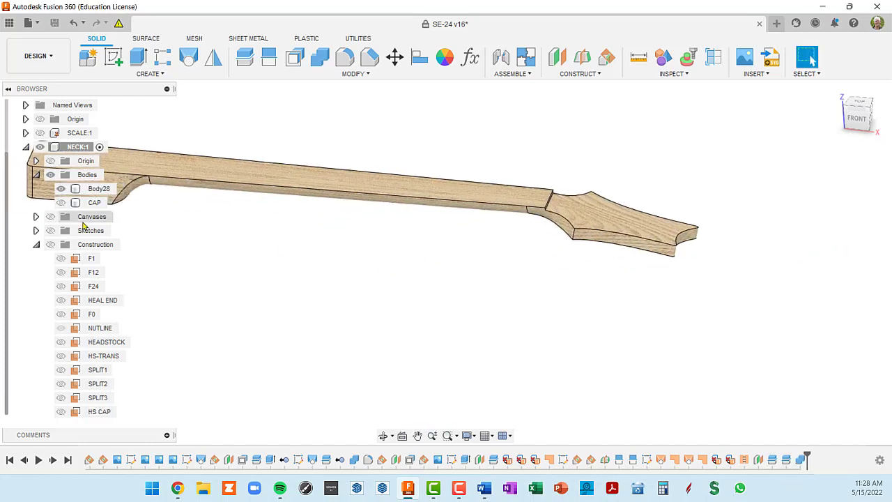
- Rename the joined neck body (Body28) as NECK
click(98, 190)
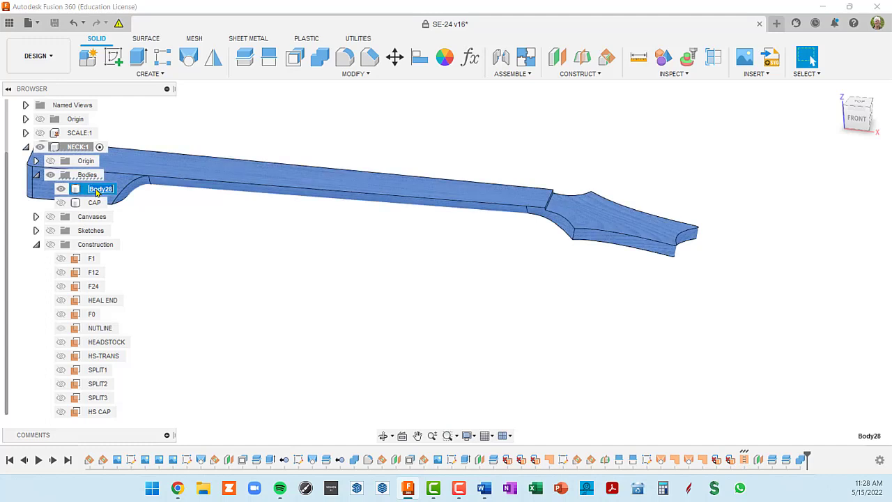
double_click(106, 190)
text(NE)
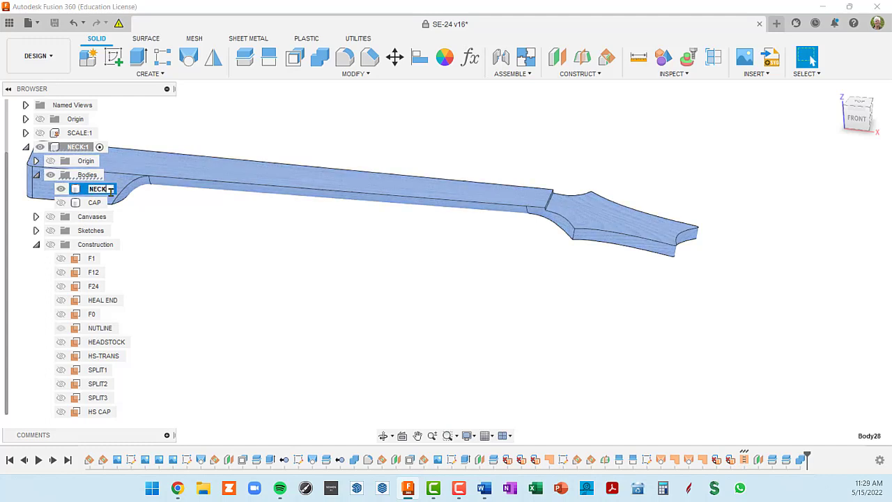
text(CK)
key(Return)
click(381, 326)
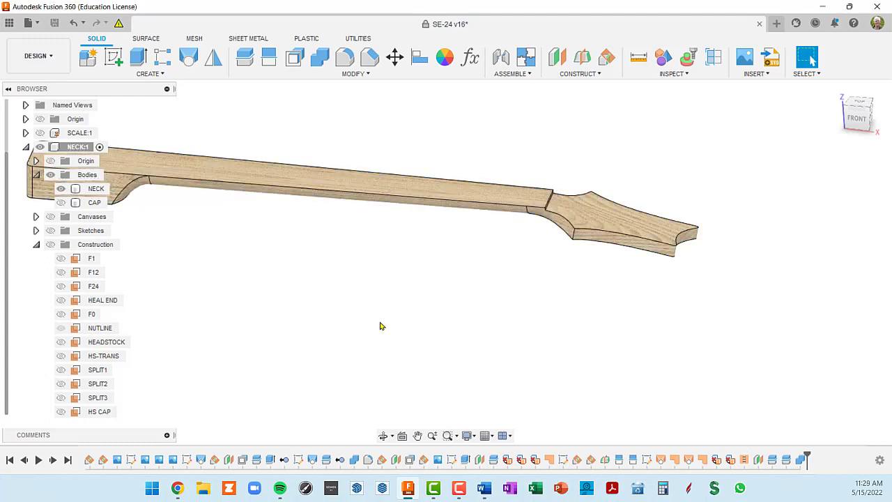
- Show the CAP body again and apply the 3D Walnut - Unfinished appearance to it
click(96, 189)
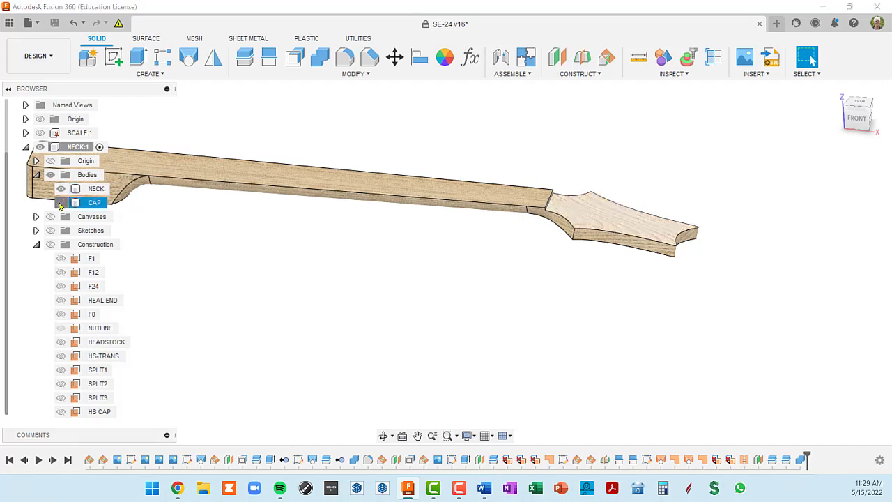
click(91, 202)
scroll(603, 255, up, 6)
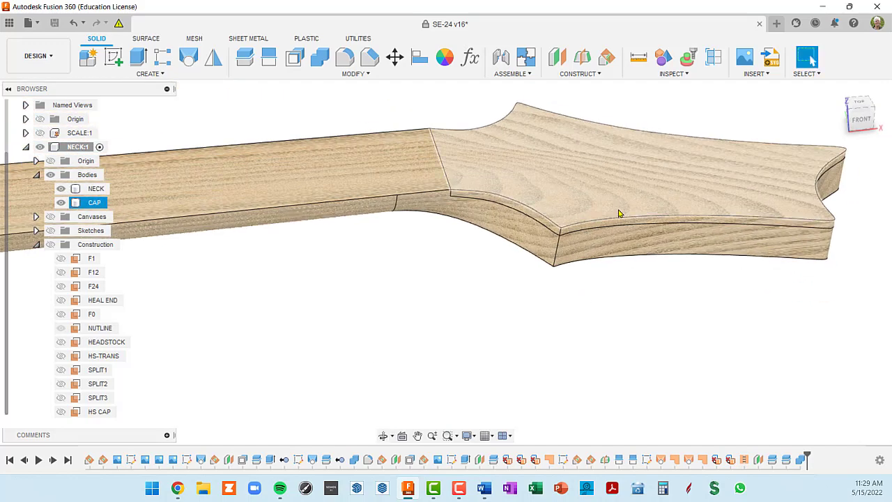
key(a)
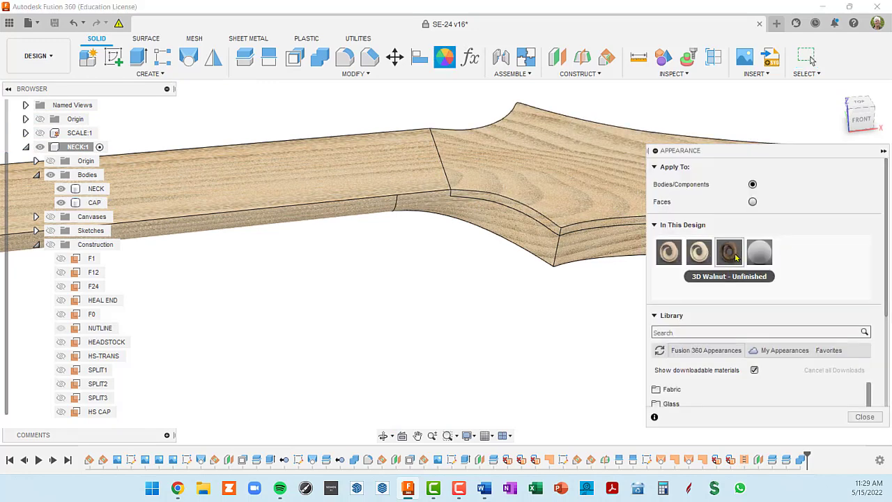
drag(736, 258, 88, 205)
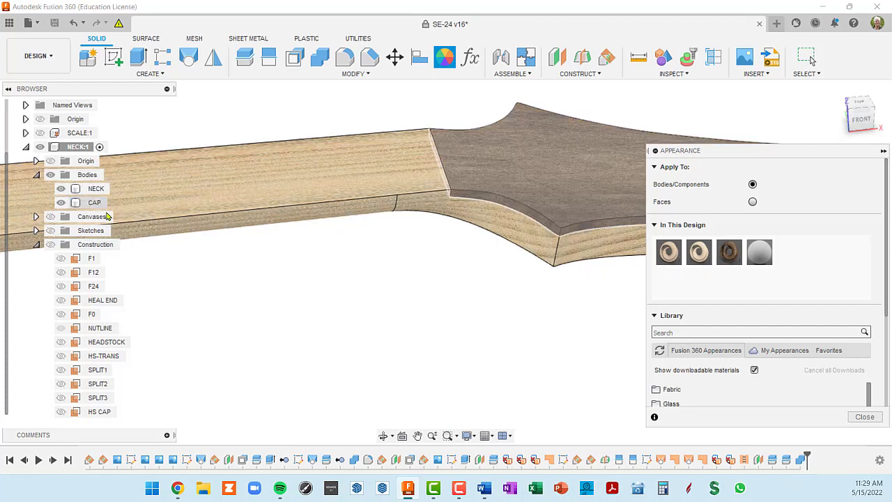
click(866, 417)
scroll(622, 303, down, 3)
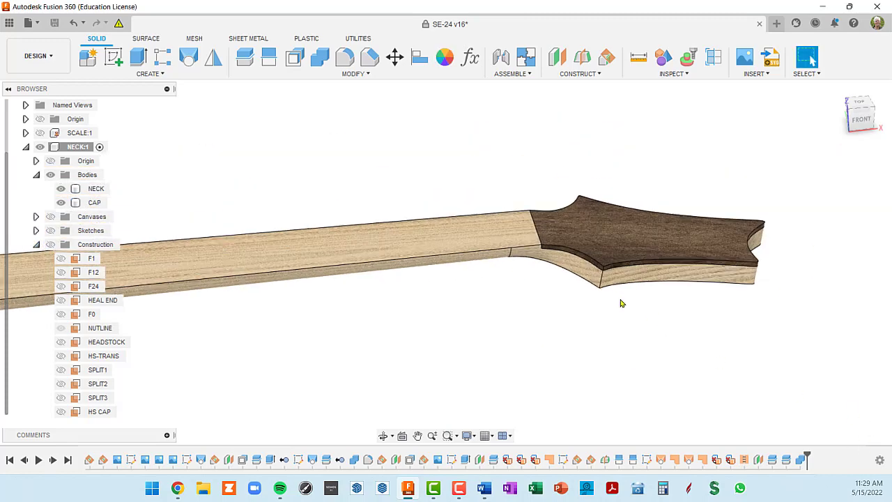
shift+middle_drag(622, 302, 714, 200)
scroll(759, 230, down, 3)
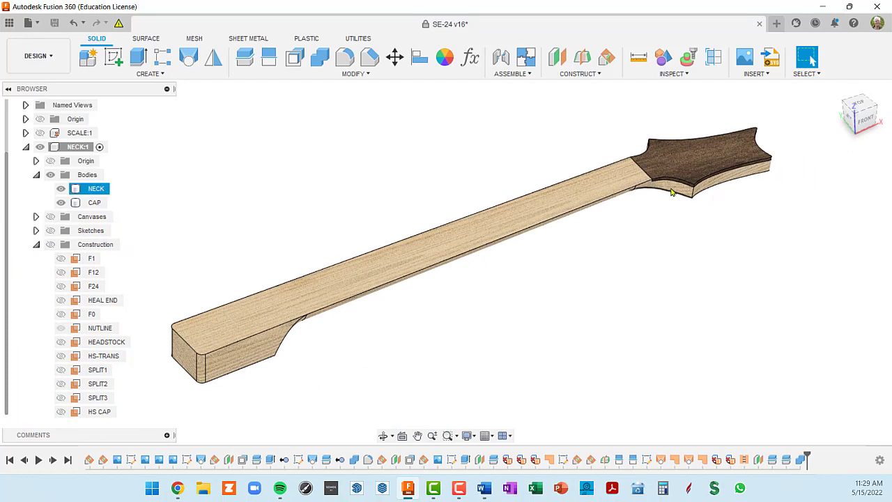
shift+middle_drag(668, 210, 737, 58)
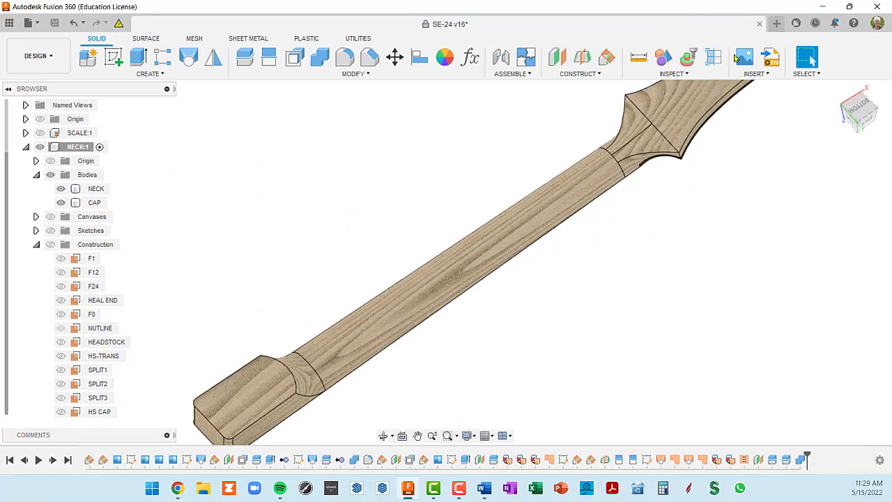